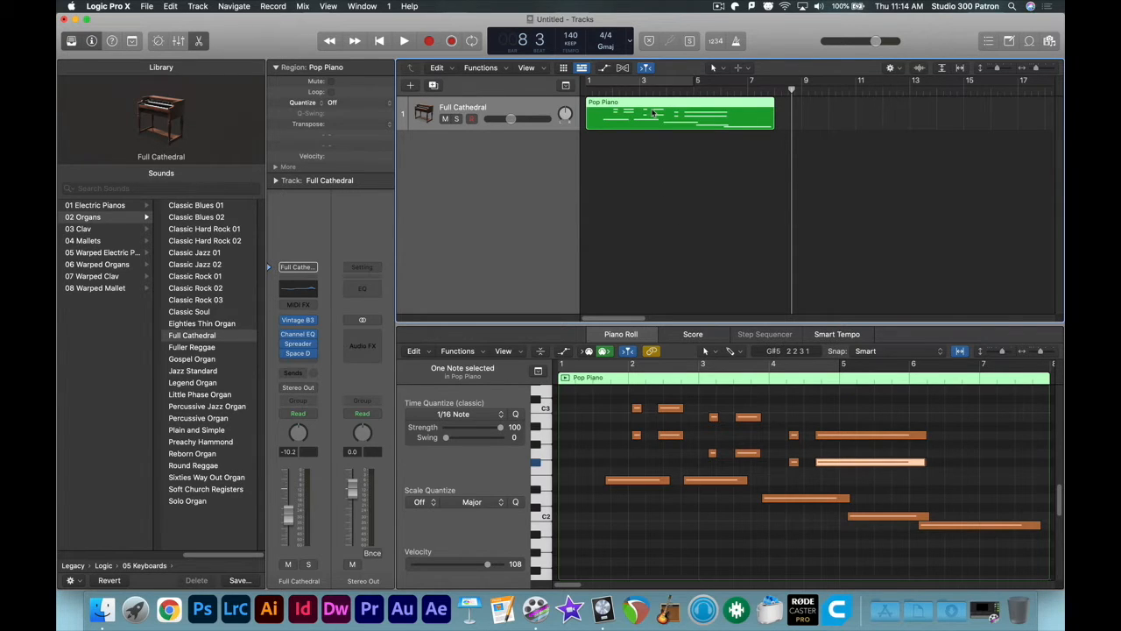
Step: Delete the Pop Piano region from the Full Cathedral track and show the global tracks
key(Delete)
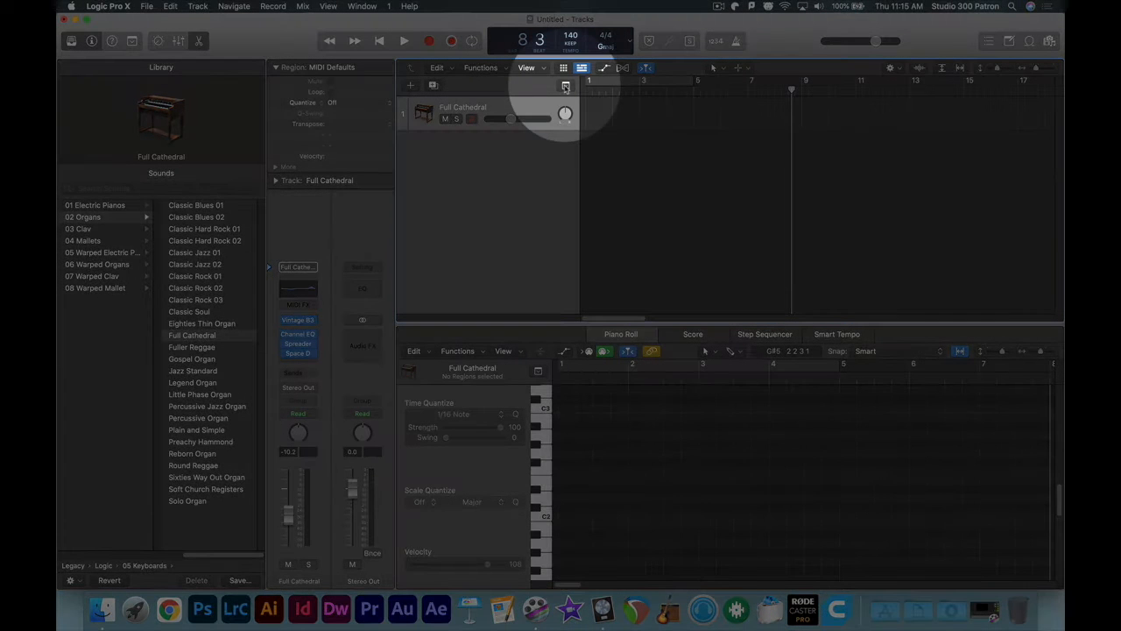
click(565, 85)
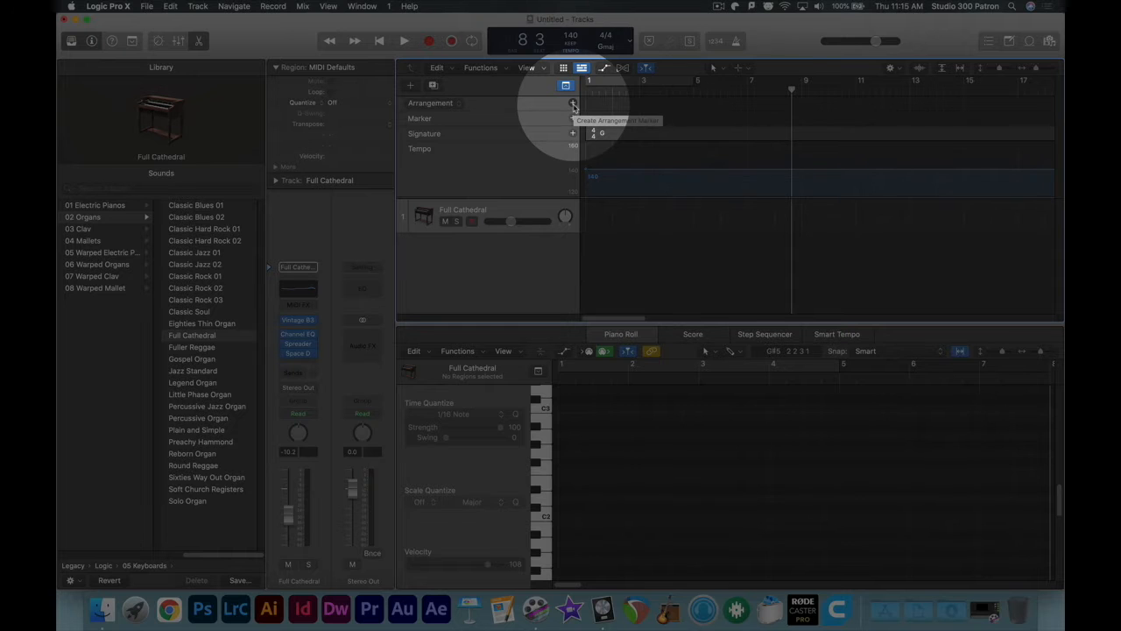
Step: Create an Intro arrangement marker shortened to end at bar 5, followed by an eight-bar Verse marker
click(573, 103)
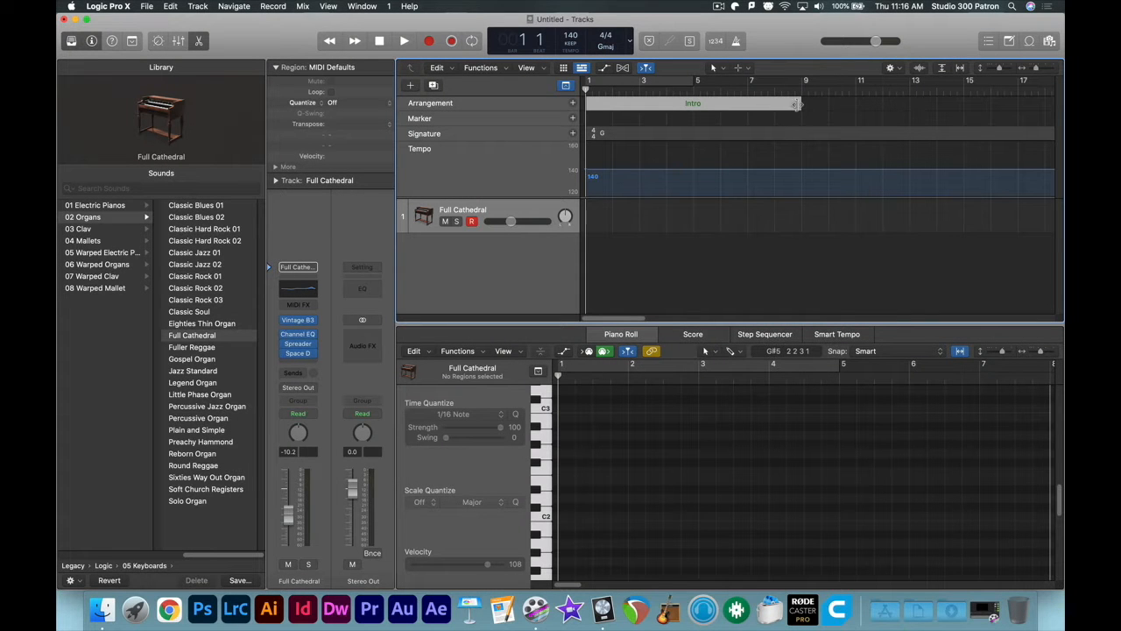
drag(797, 105, 694, 105)
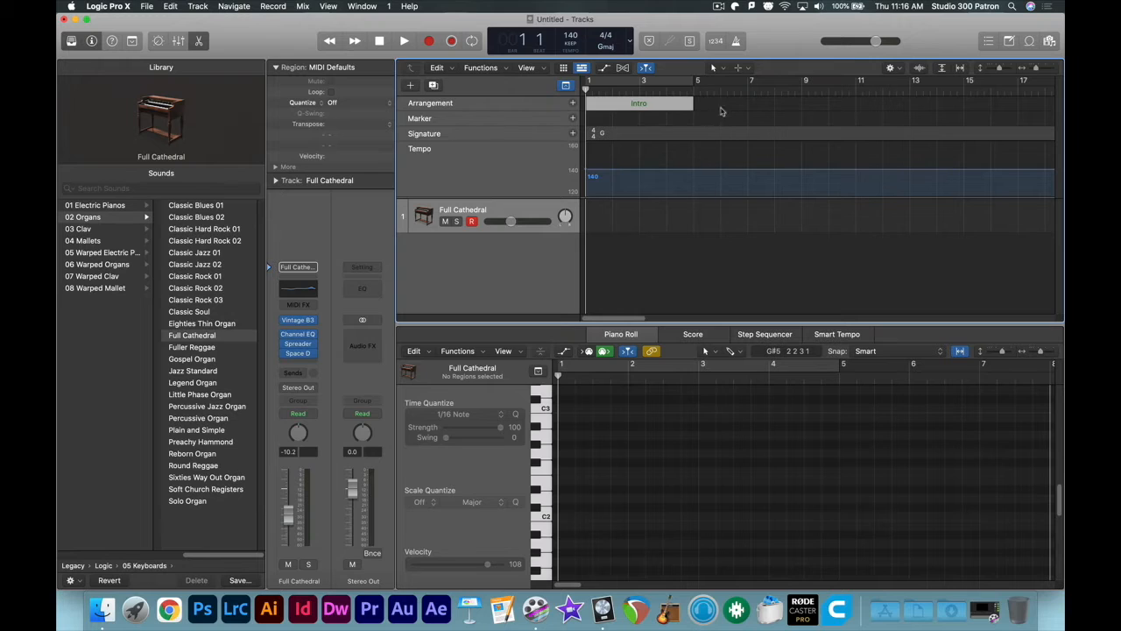
click(573, 102)
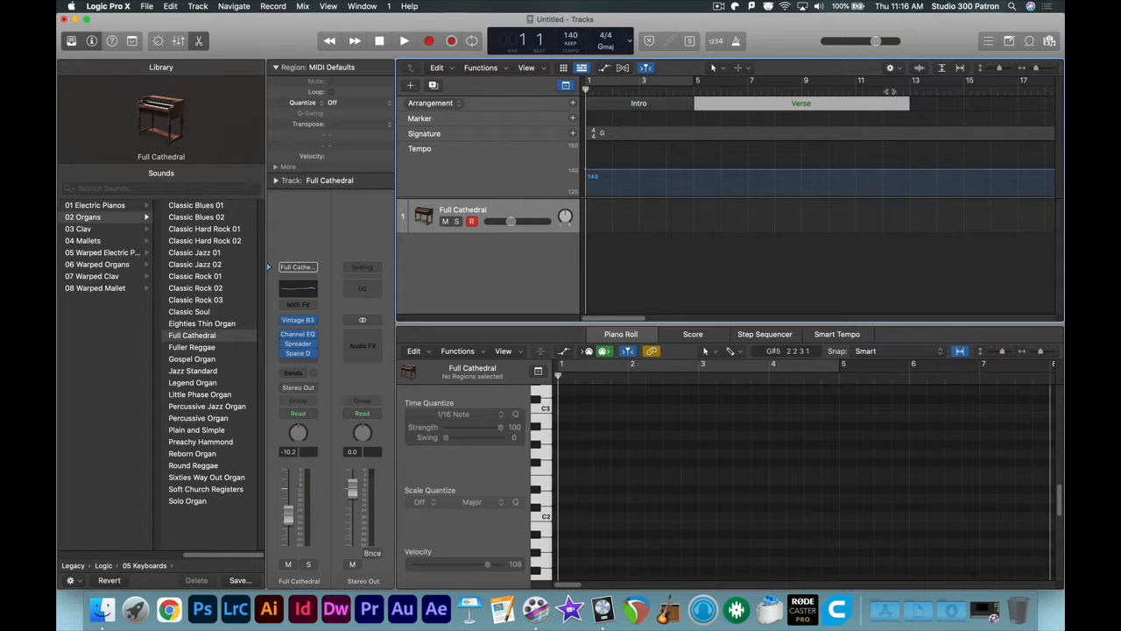
Step: Add an eight-bar arrangement marker after the Verse at bar 13 and rename it PreChorus
drag(624, 317, 650, 317)
click(573, 103)
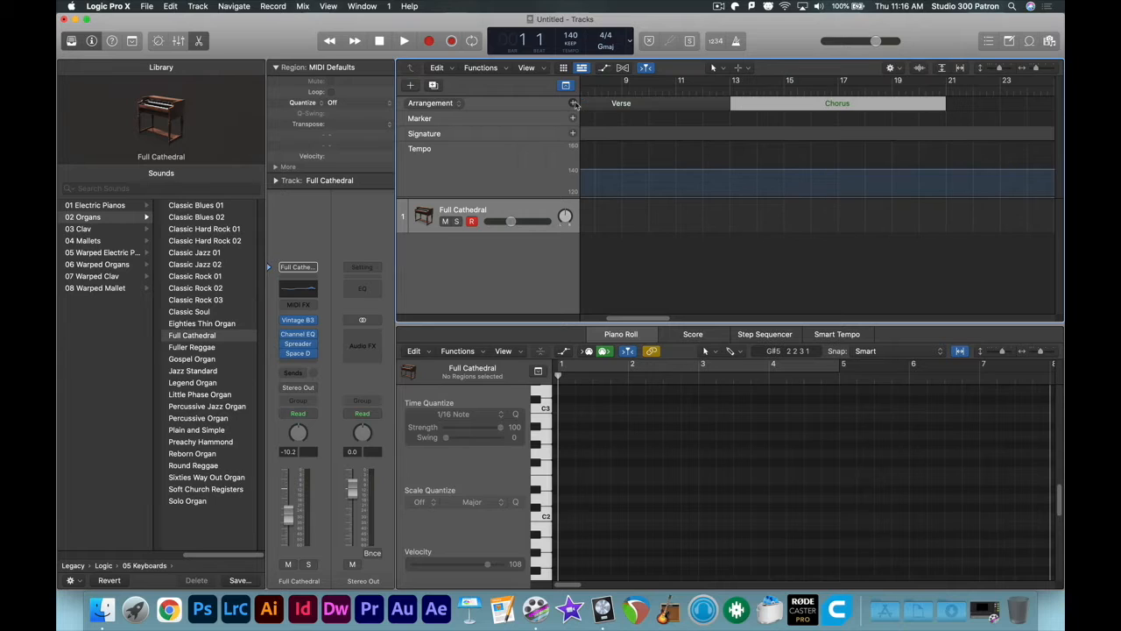
click(833, 104)
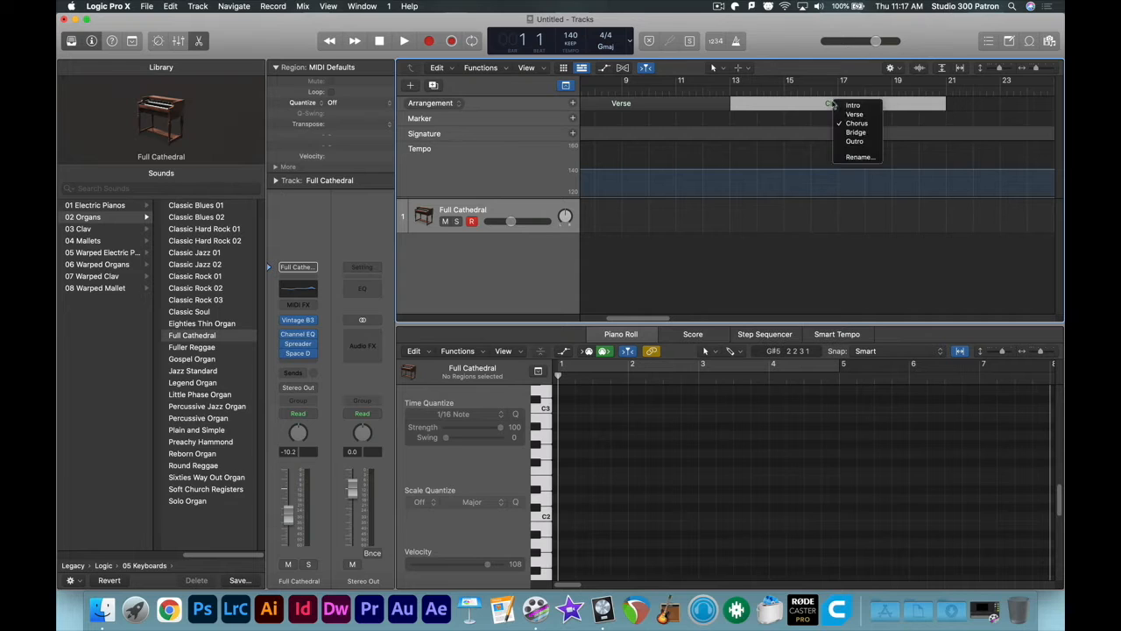
click(833, 105)
click(843, 105)
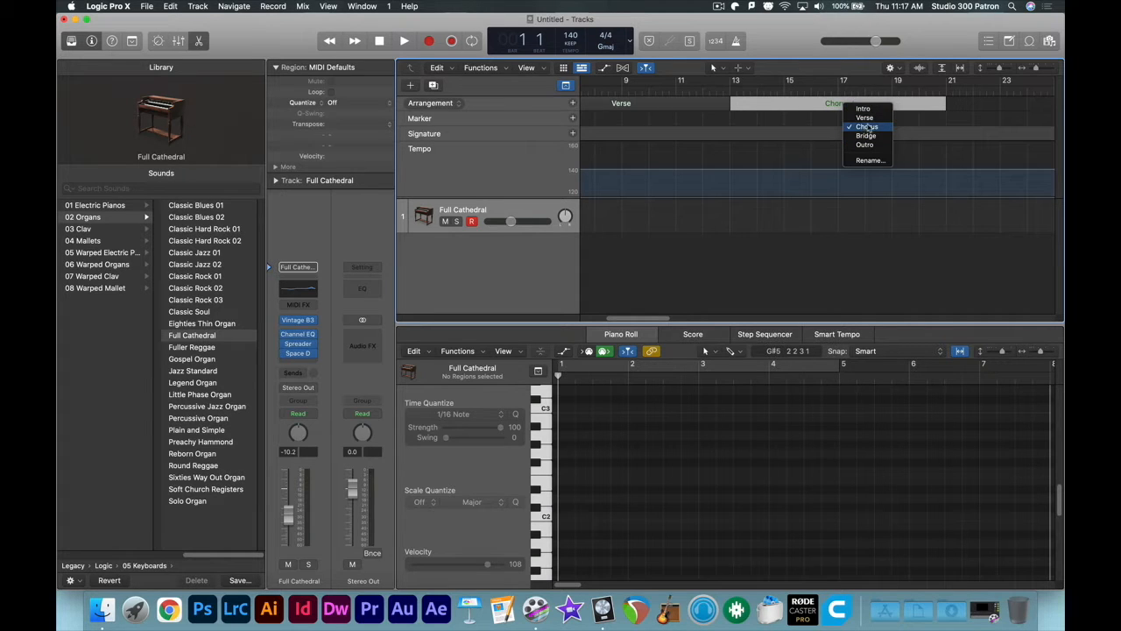
click(870, 161)
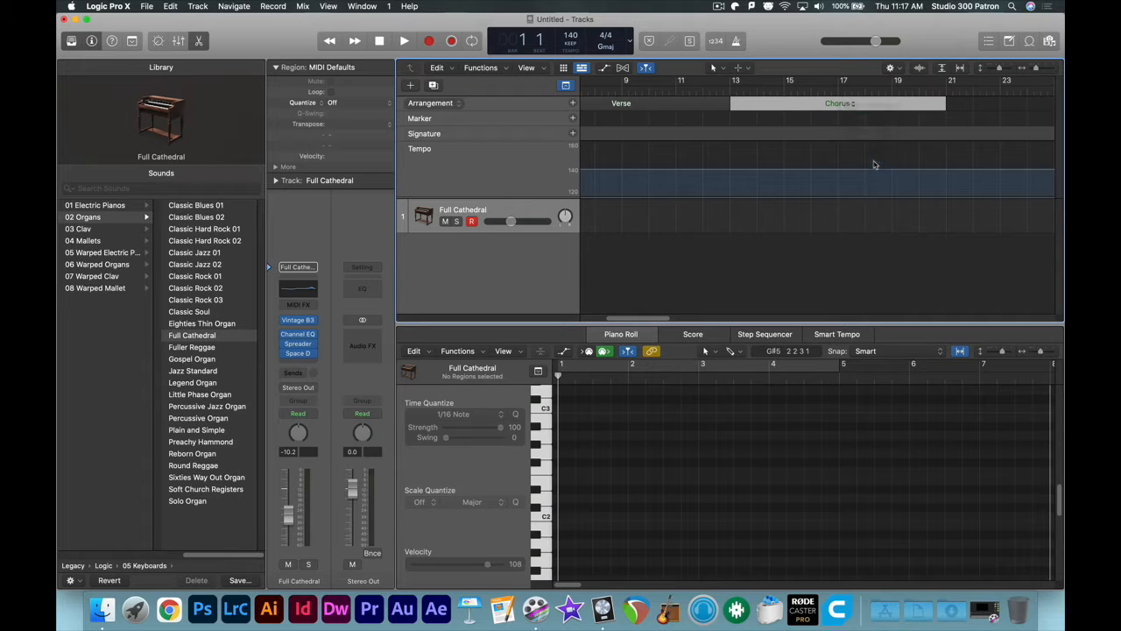
key(Left)
text(Pre)
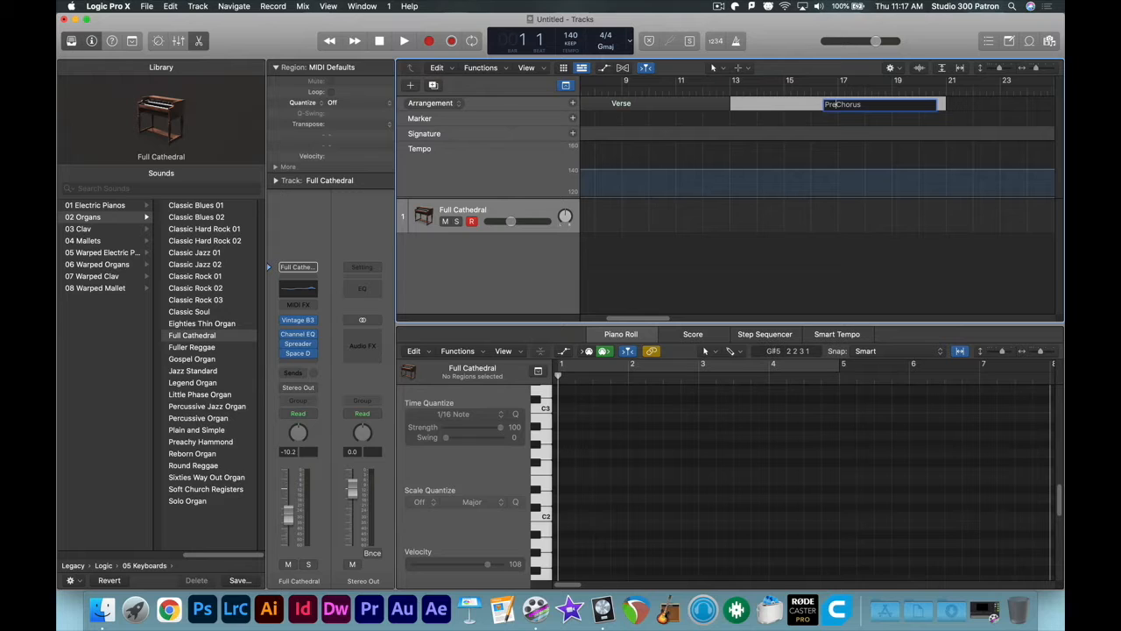
key(Return)
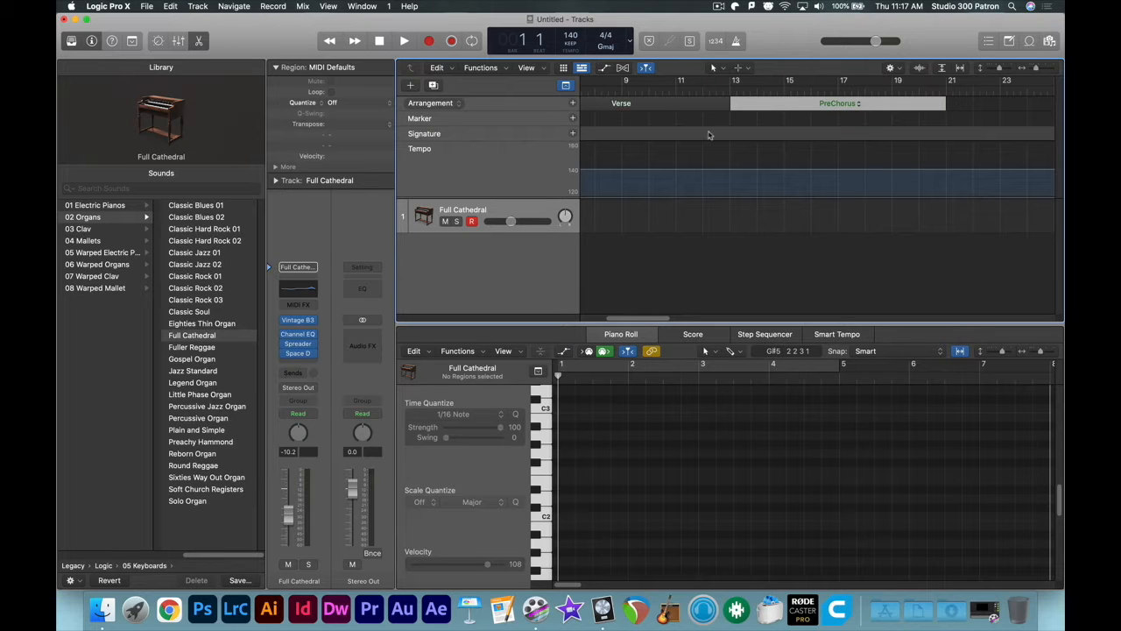
Step: Add a Chorus arrangement marker at bar 21 and a Verse marker at bar 29, each eight bars long
click(573, 104)
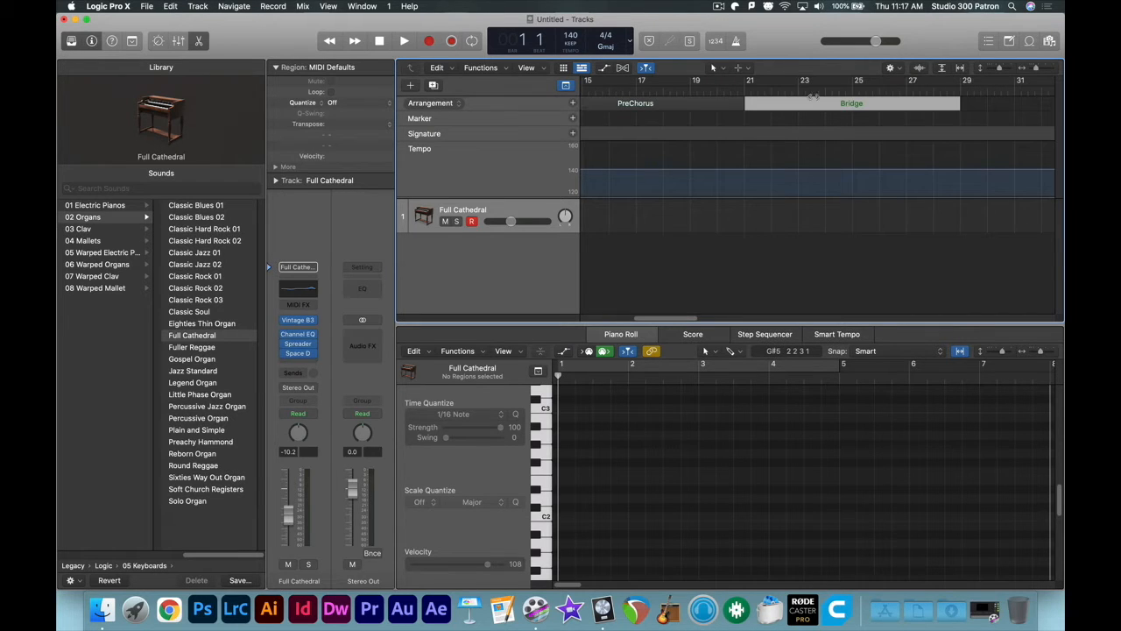
click(851, 104)
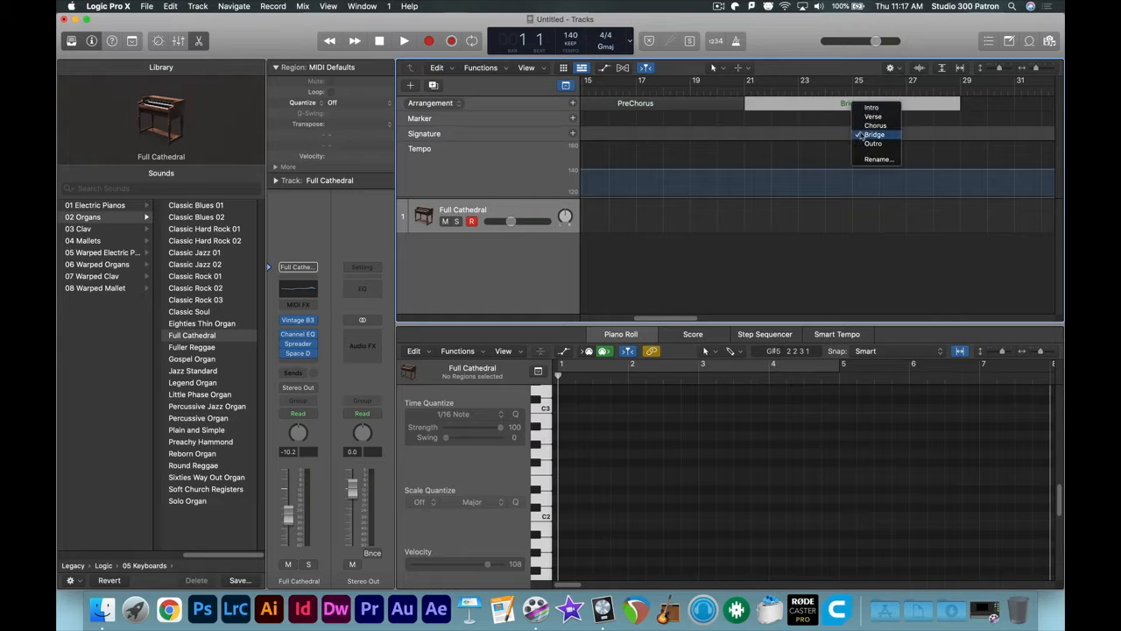
click(875, 125)
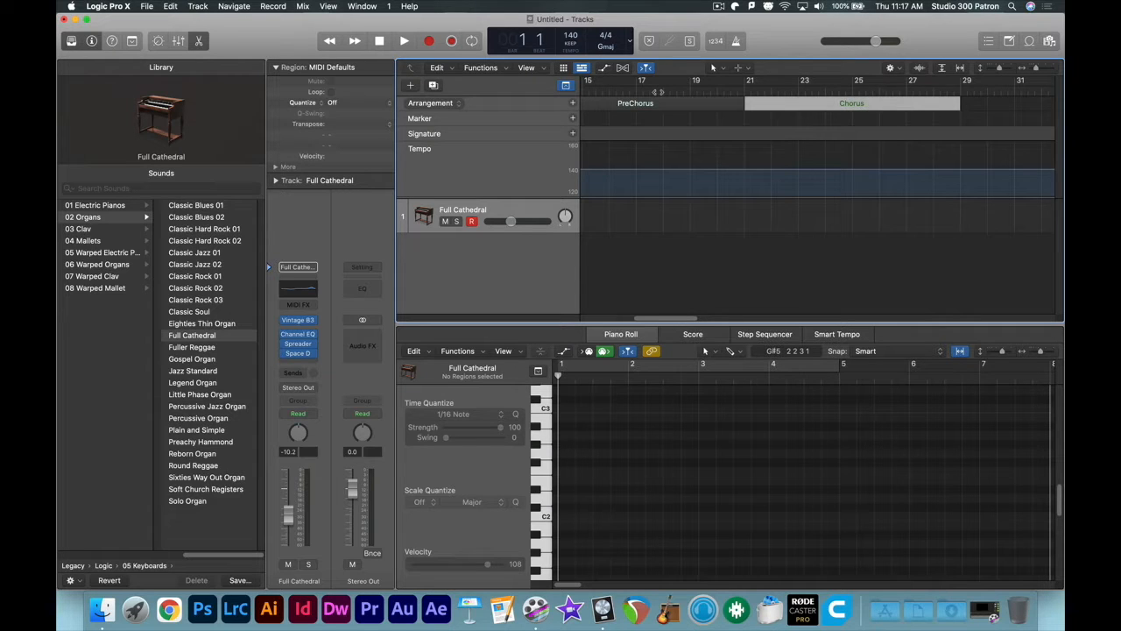
click(573, 104)
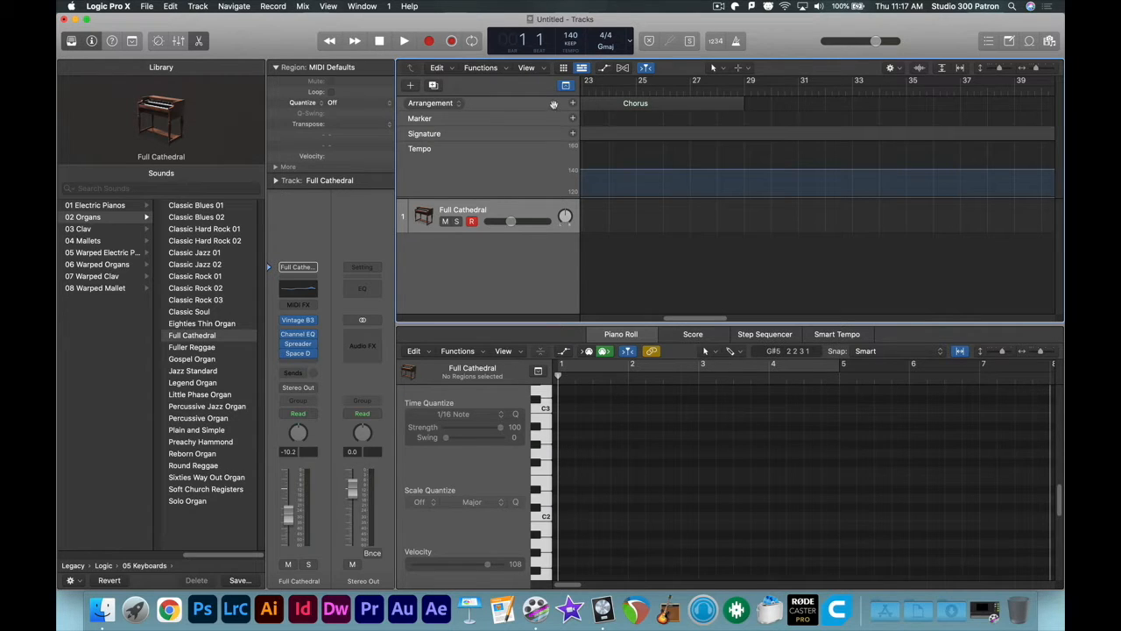
click(572, 104)
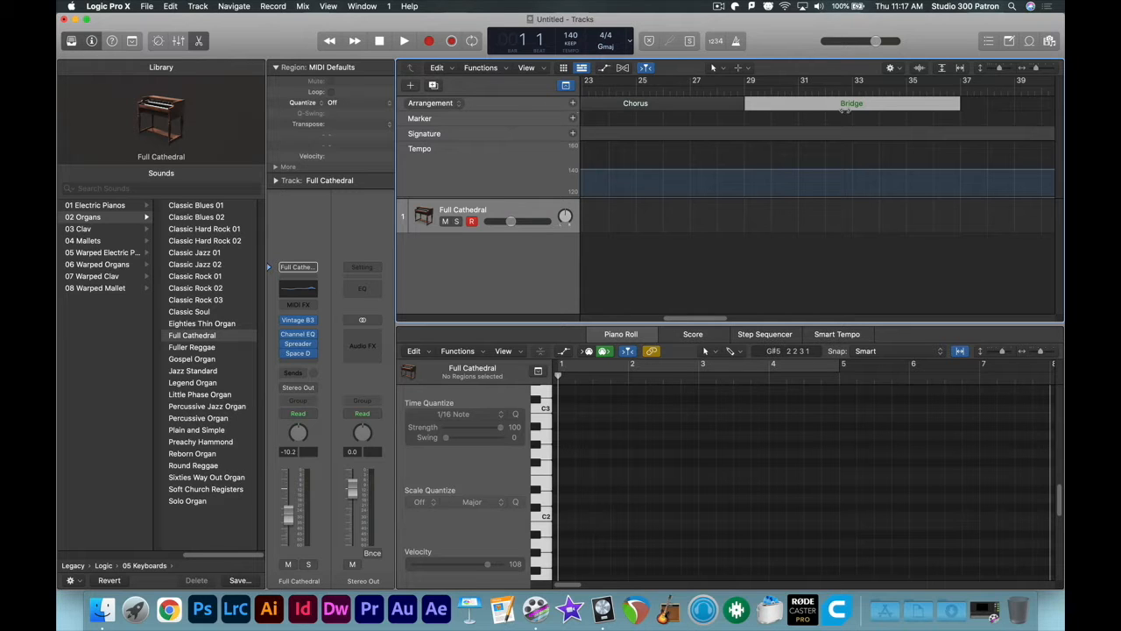
click(845, 110)
click(871, 119)
Step: Add an eight-bar arrangement marker after the second Verse at bar 37 and rename it PreChorus
click(572, 103)
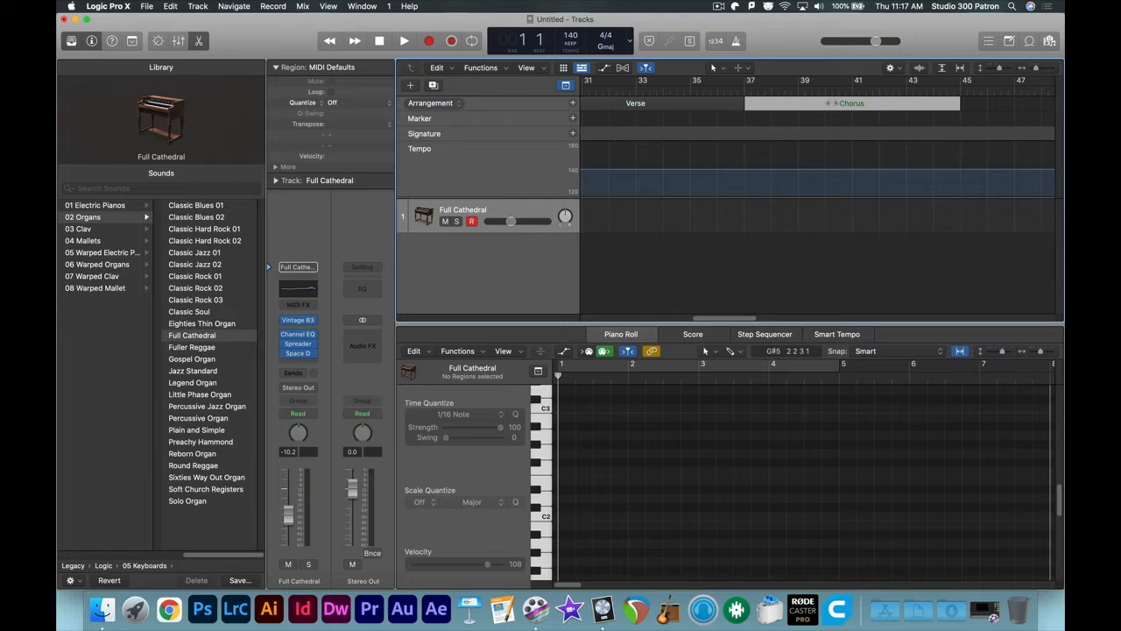
click(859, 107)
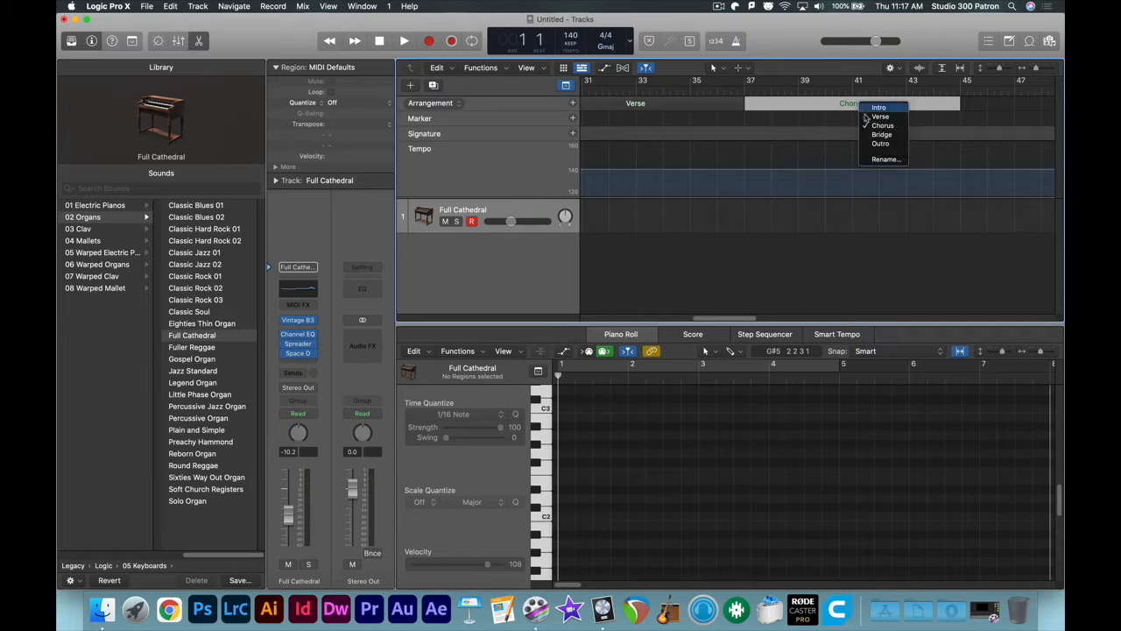
click(887, 159)
text(PreChorus)
key(Return)
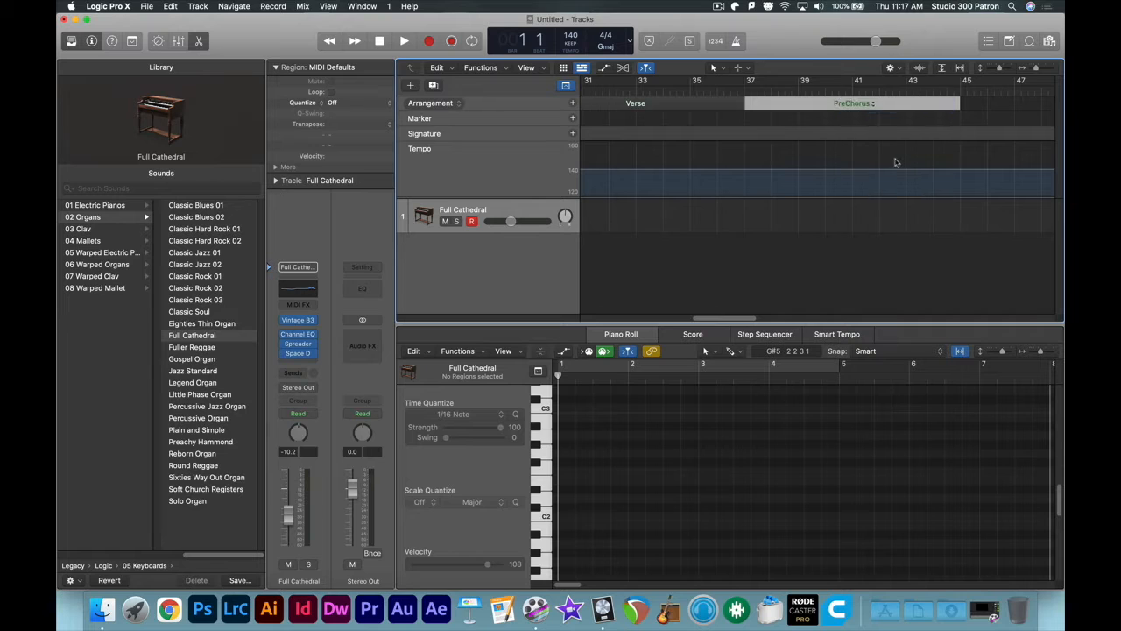
Step: Add an eight-bar Chorus arrangement marker at bar 45 and a Bridge marker at bar 53 shortened to end at bar 57
click(573, 102)
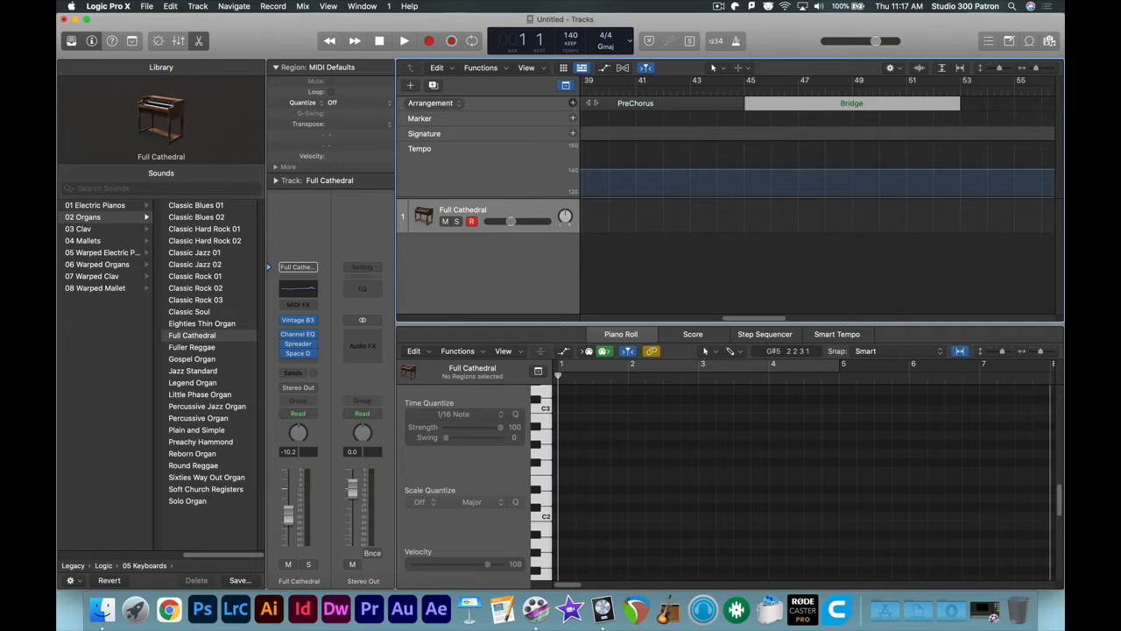
click(857, 106)
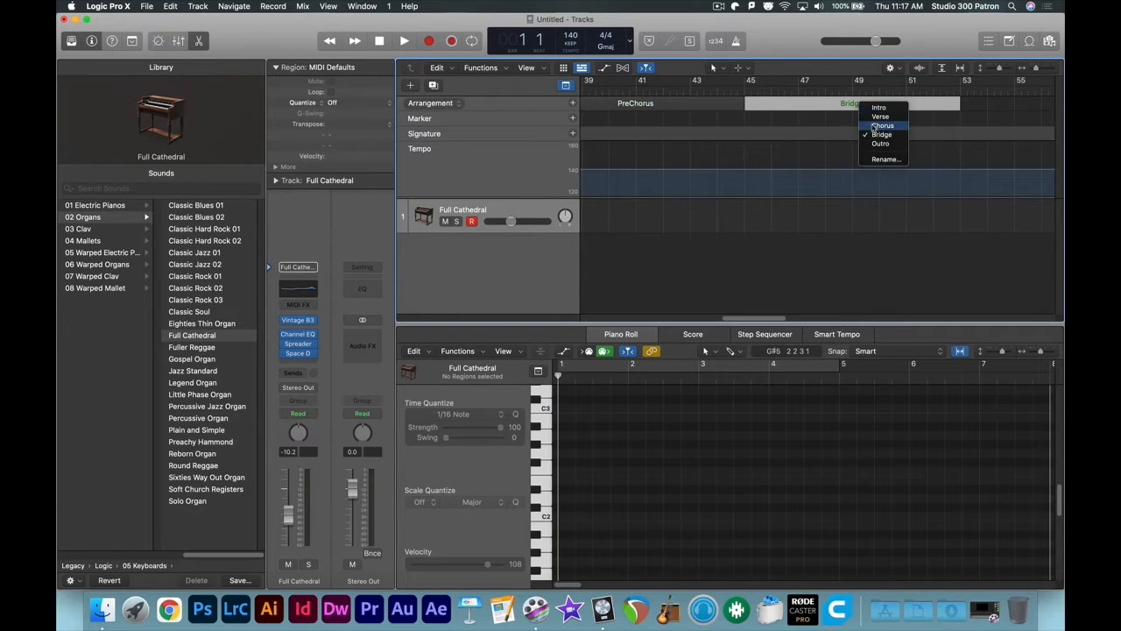
click(877, 126)
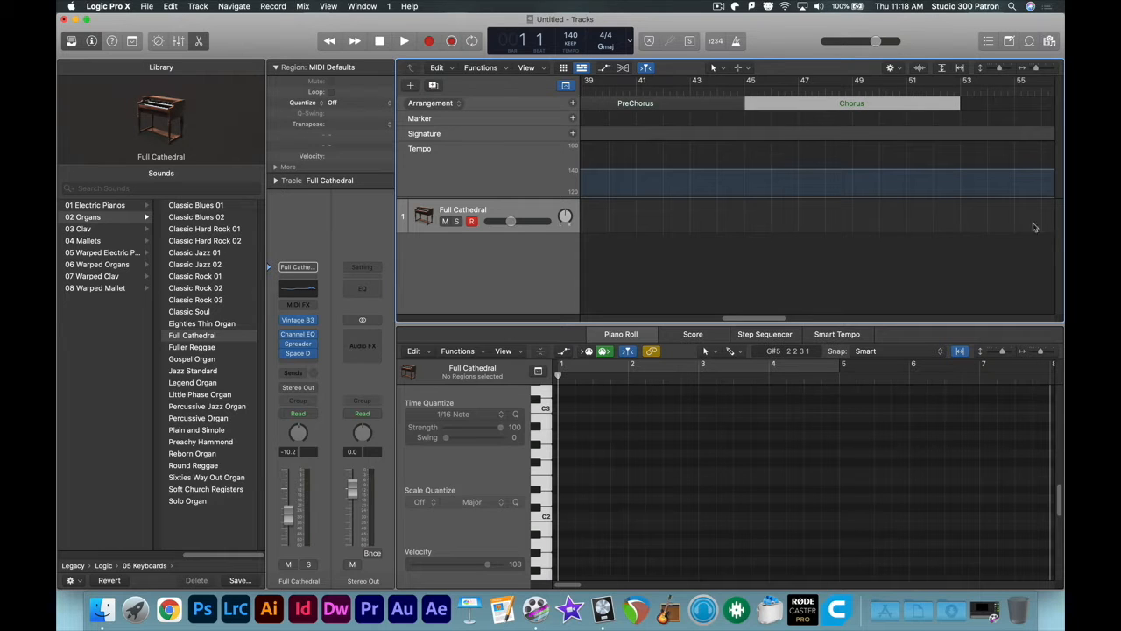
click(573, 102)
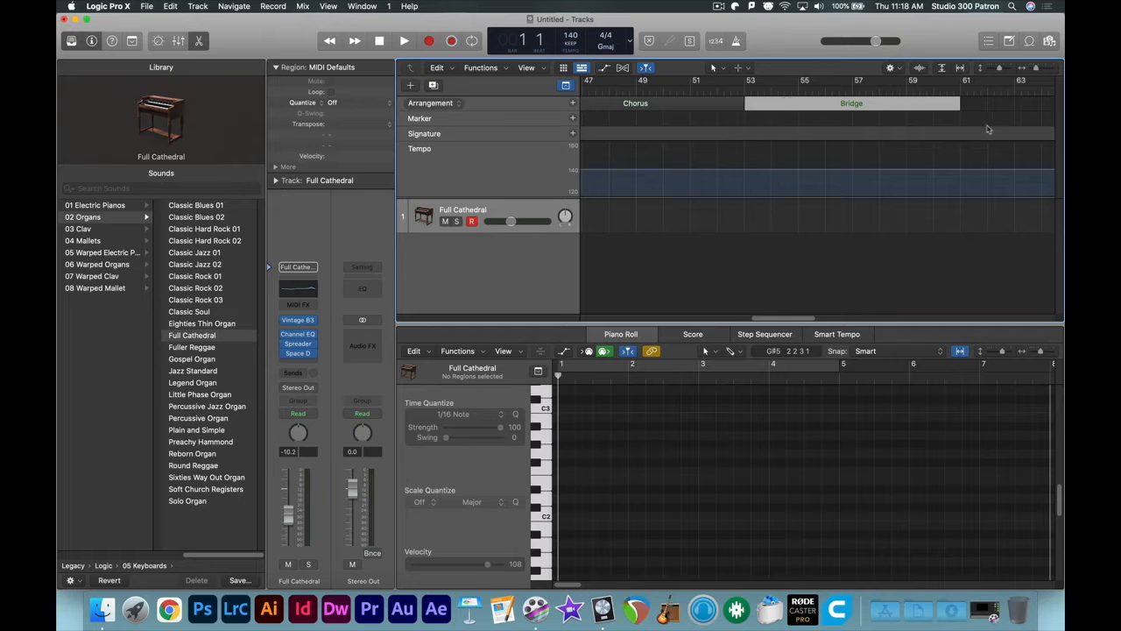
drag(959, 103, 850, 105)
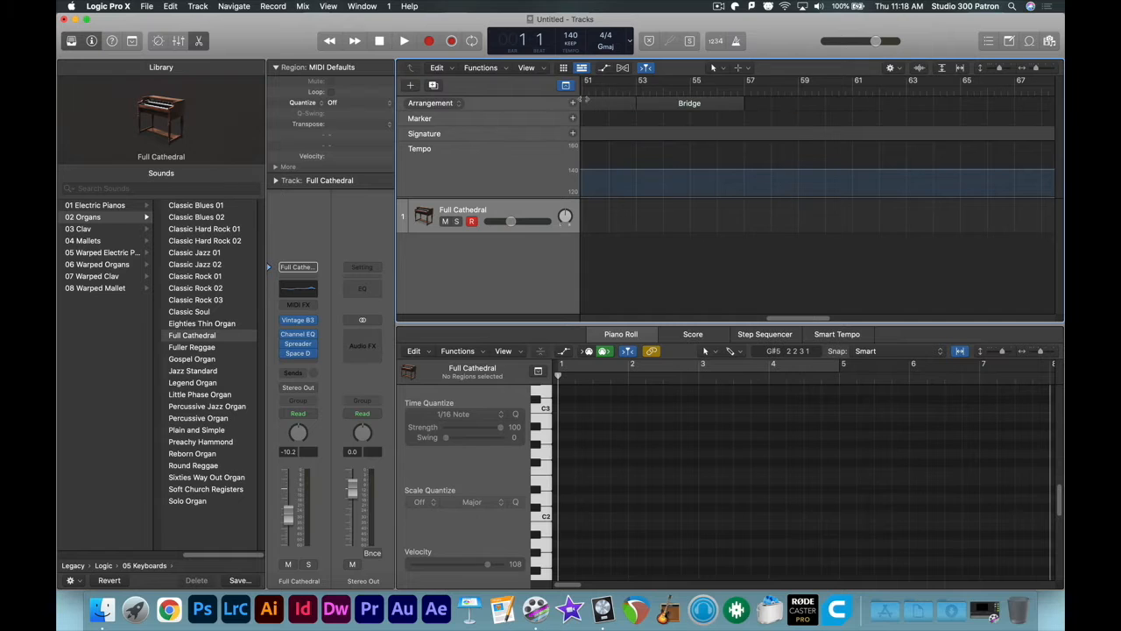
Step: Add an eight-bar arrangement marker after the Bridge at bar 57 and rename it PreChorus 3
click(573, 104)
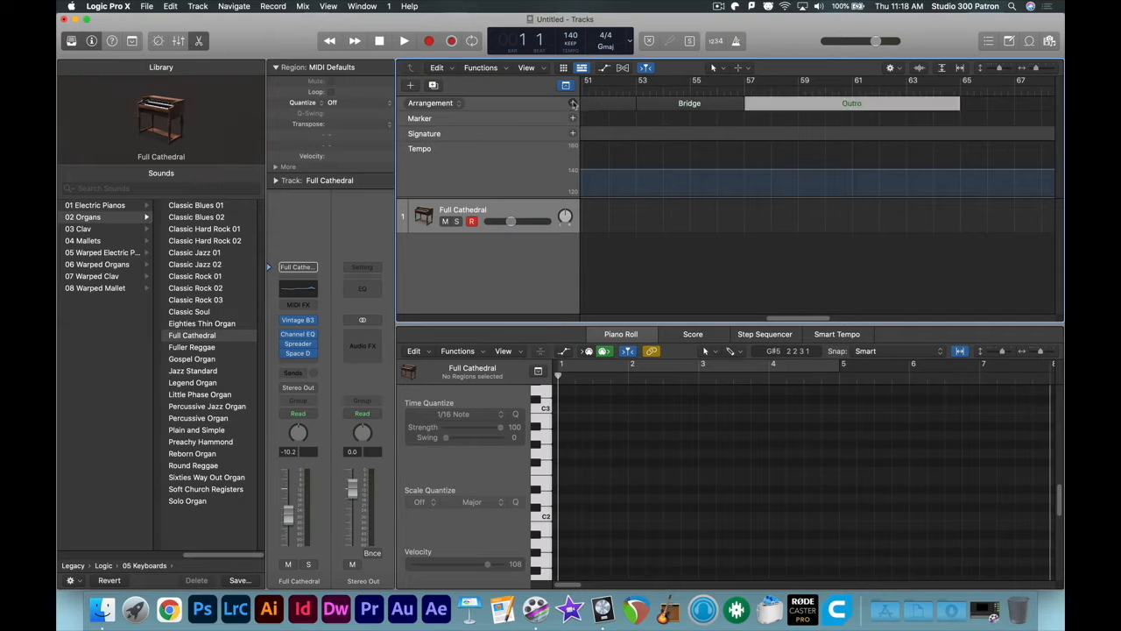
click(855, 105)
click(855, 105)
click(855, 106)
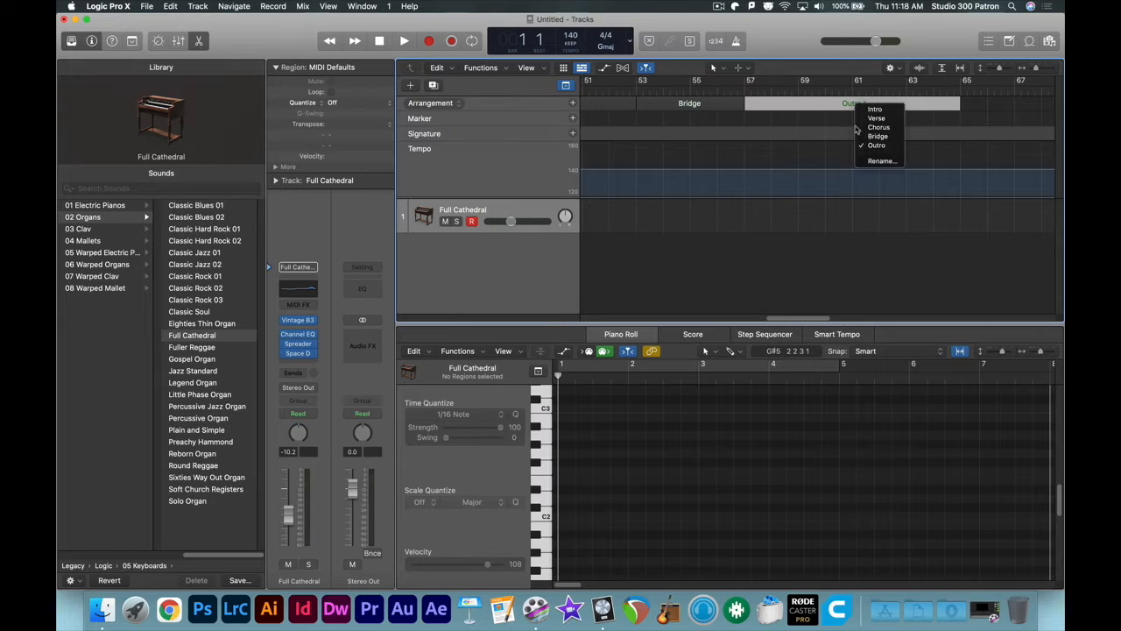
click(881, 161)
text(P)
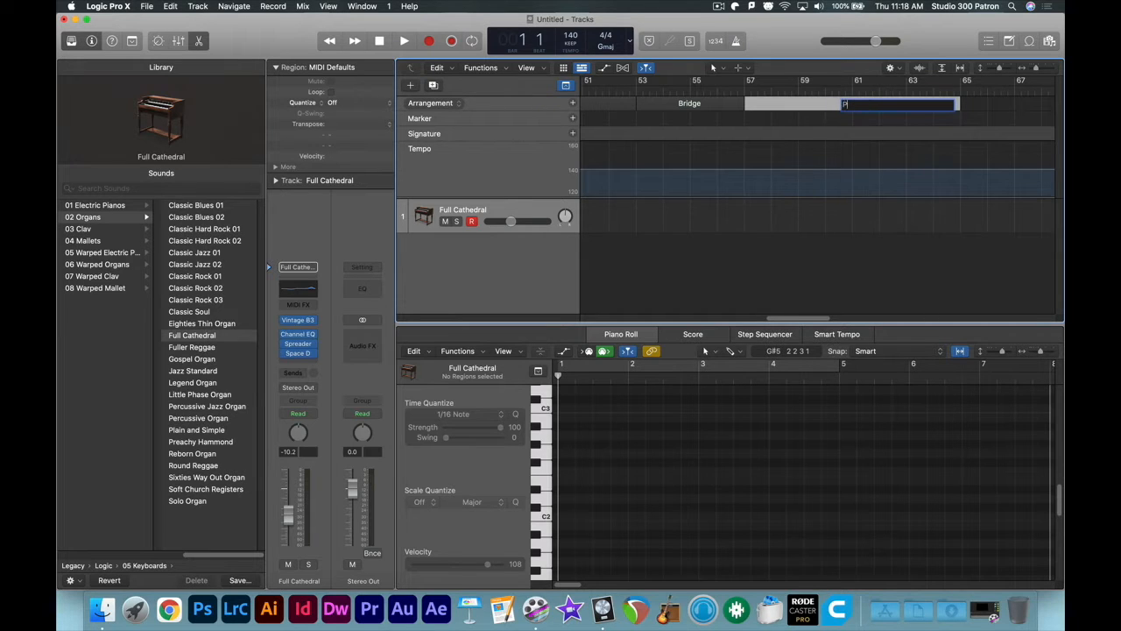
text(reChorus)
text(2)
text(3)
key(Return)
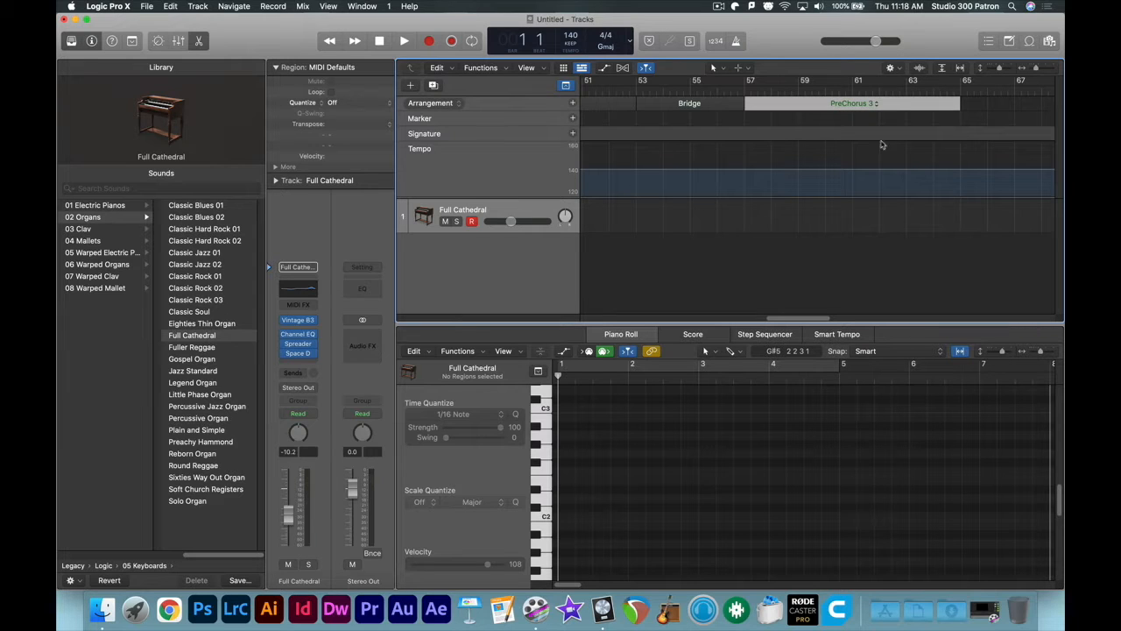
Step: Add two consecutive eight-bar Chorus arrangement markers after PreChorus 3, at bars 65 and 73
click(573, 104)
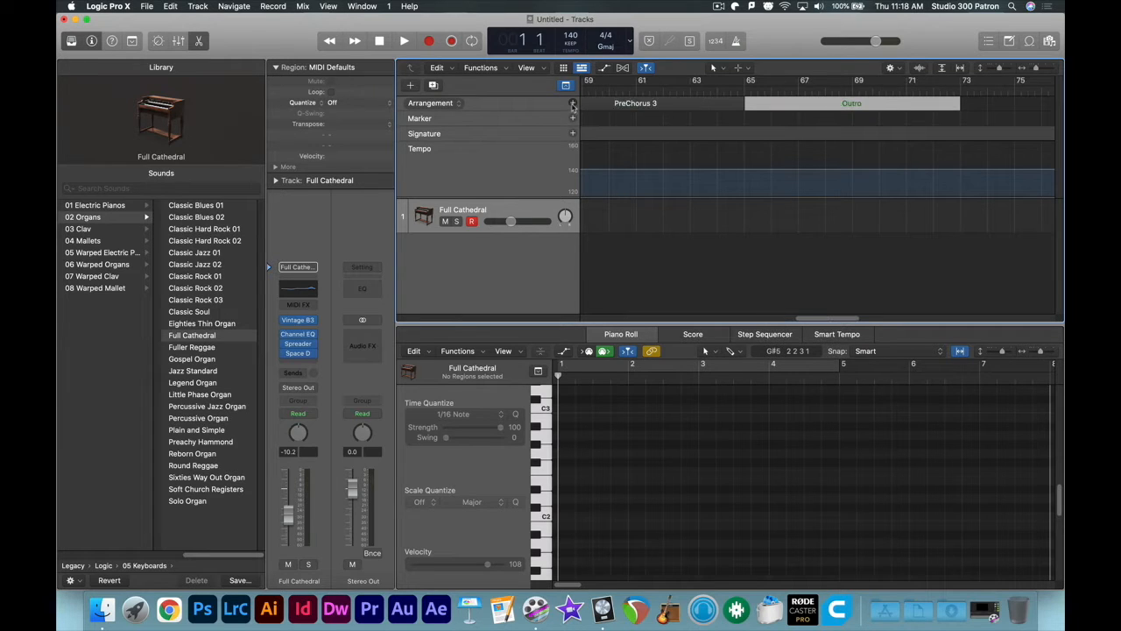
click(859, 104)
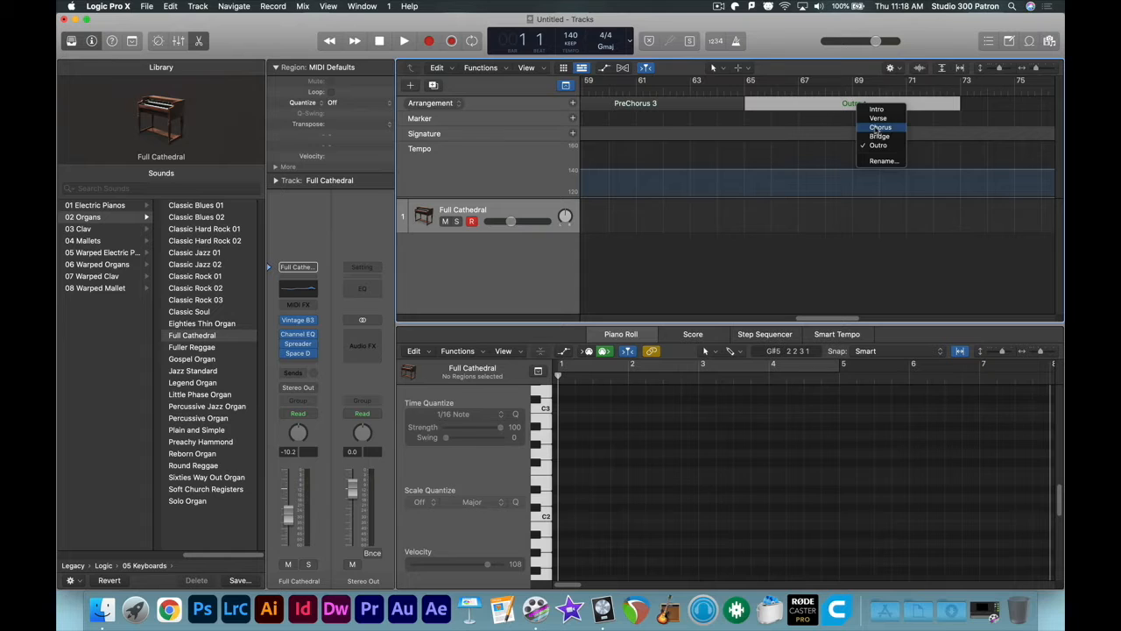
click(876, 128)
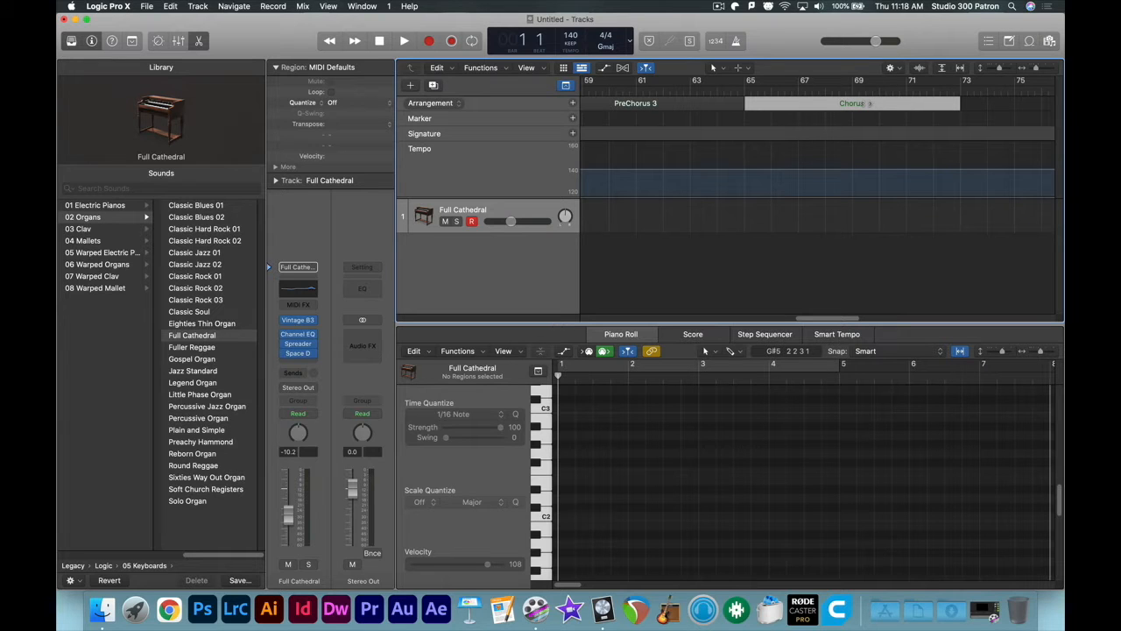
click(573, 104)
click(852, 103)
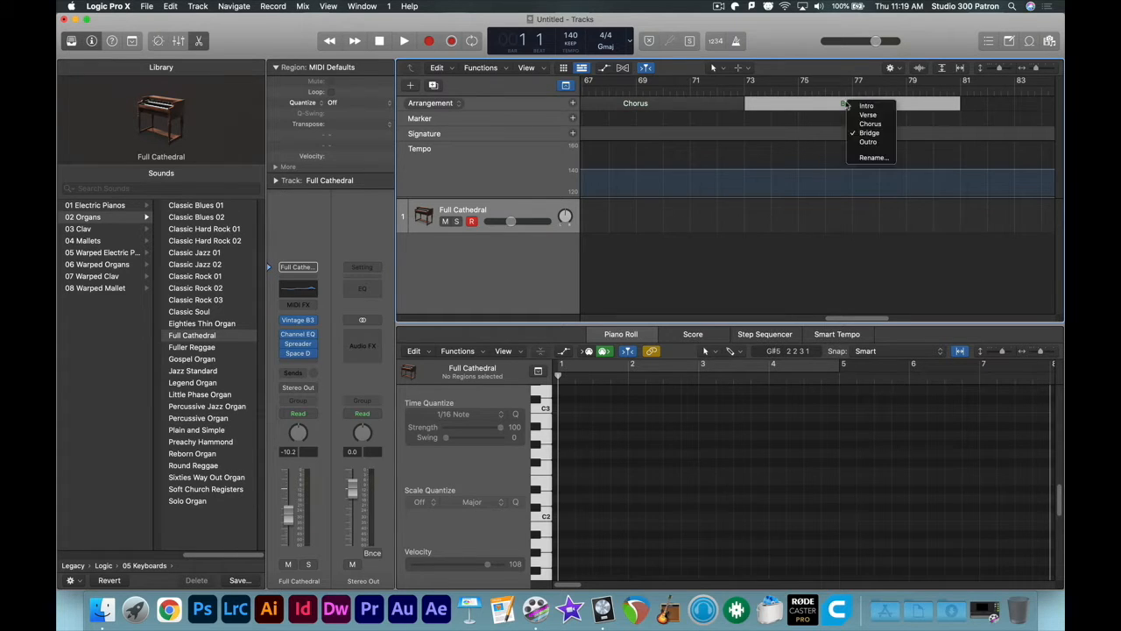
click(872, 126)
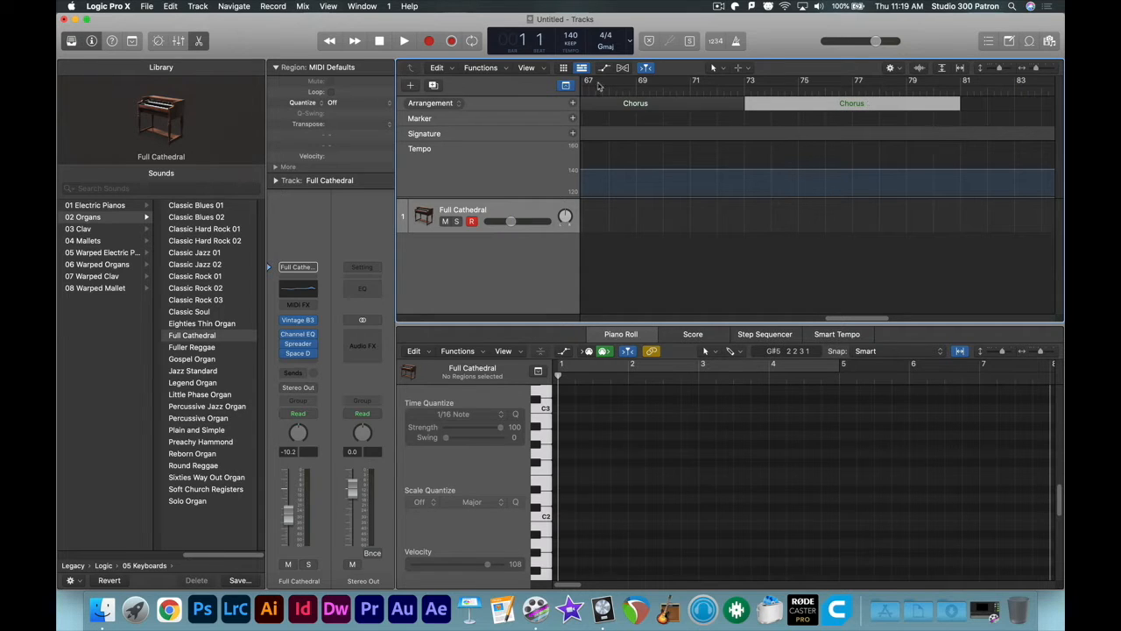
Step: Add an eight-bar arrangement marker after the last Chorus at bar 81 and set its type to Outro
click(573, 103)
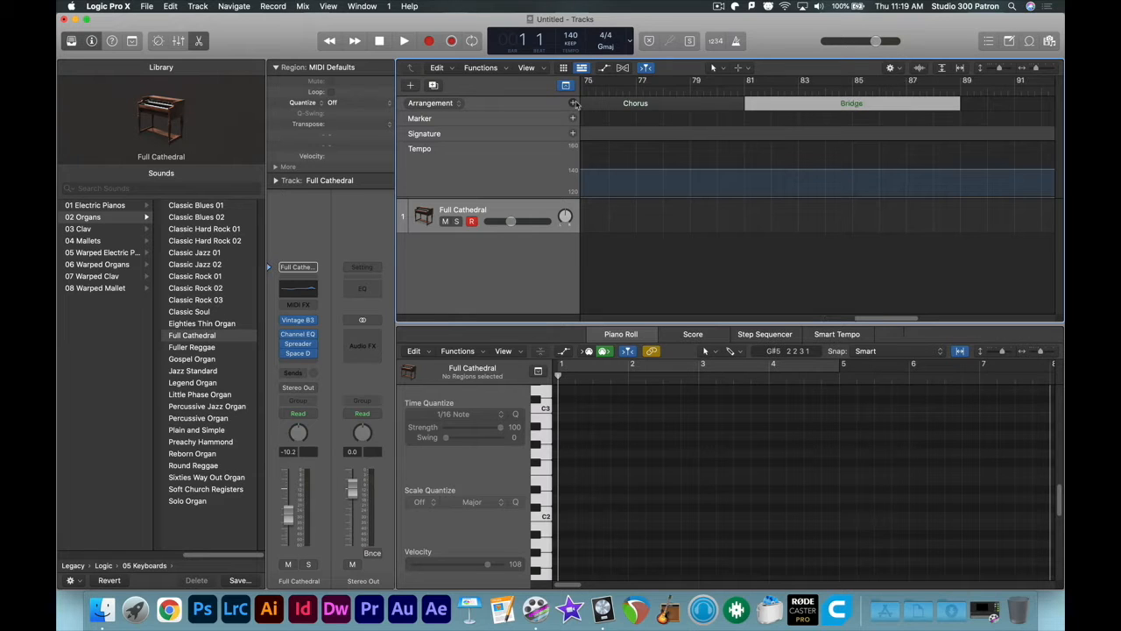
click(851, 103)
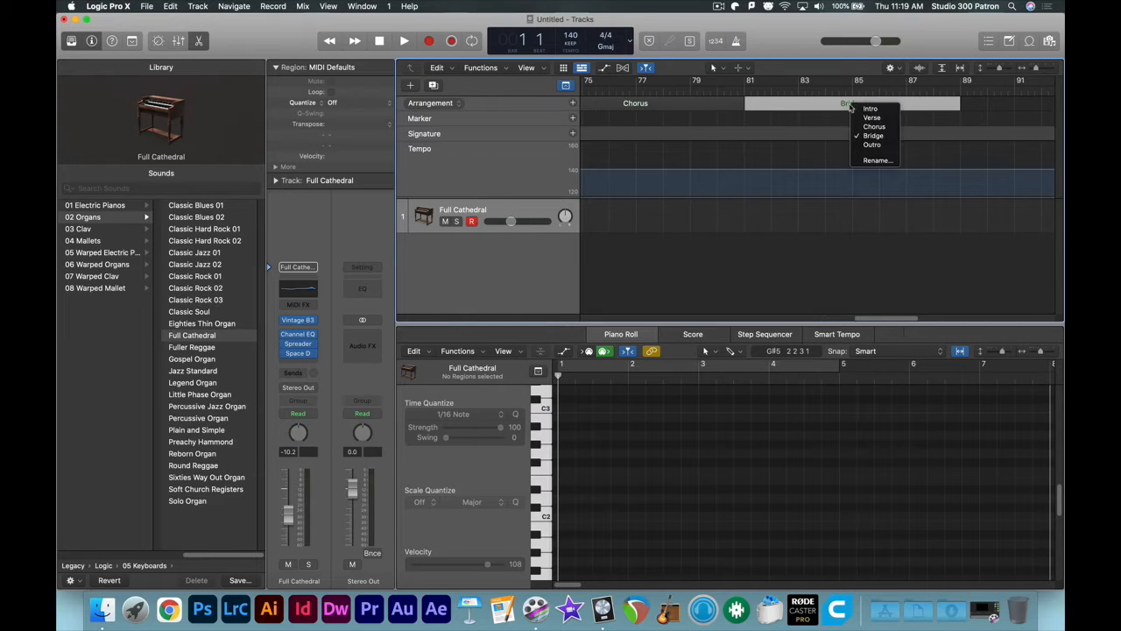
click(868, 149)
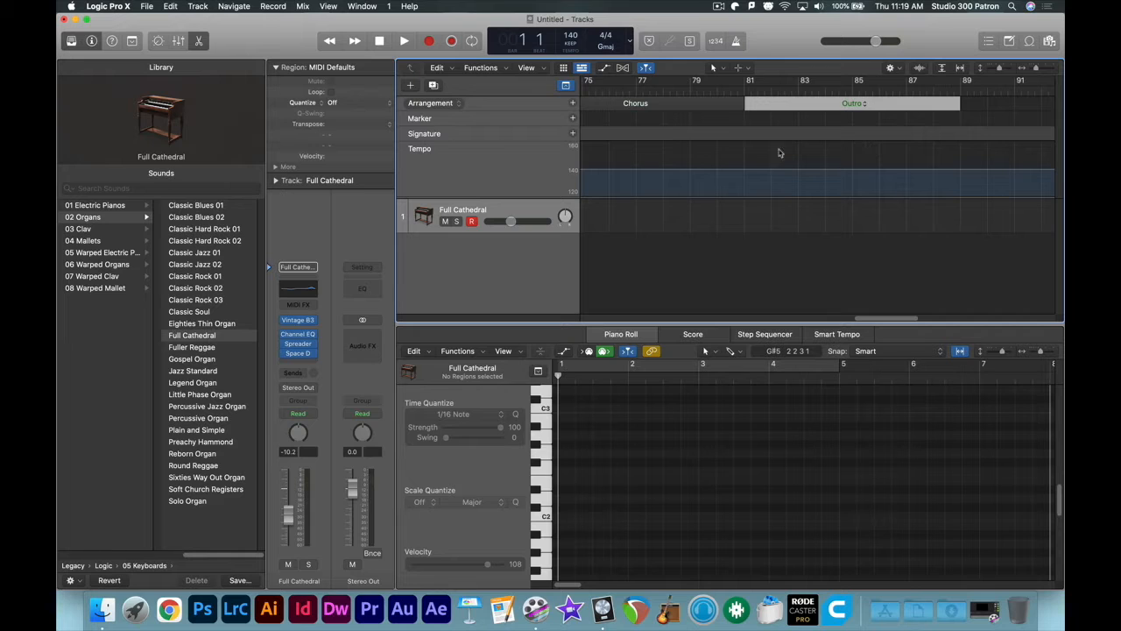
Step: Rename the first Verse arrangement marker as Verse 1 and the PreChorus marker after it as PreChorus 1
drag(903, 321, 532, 304)
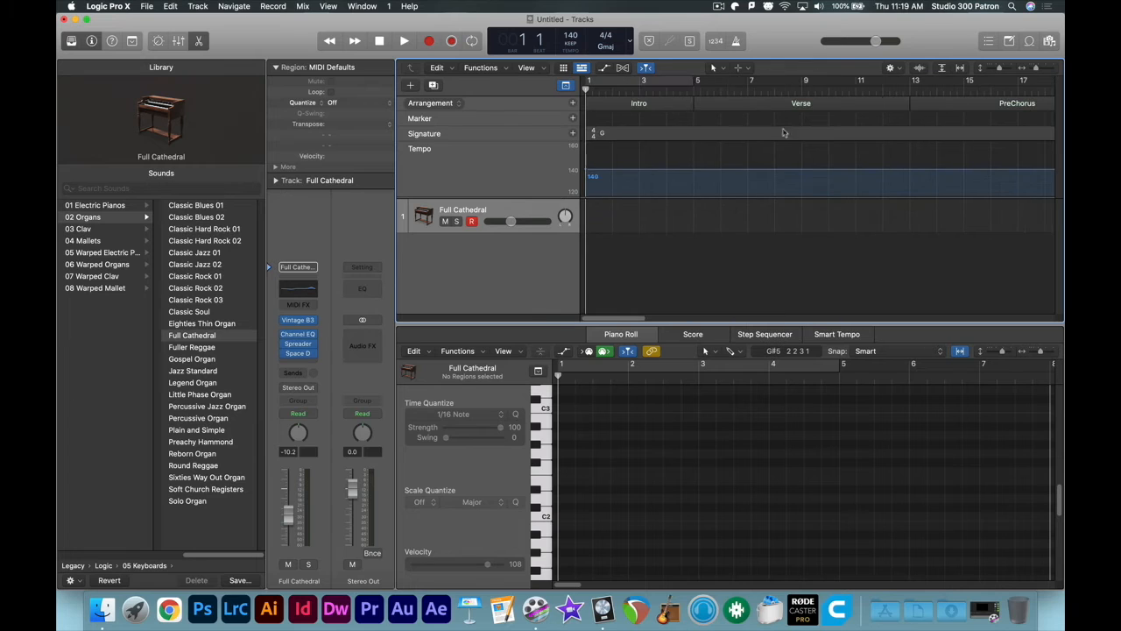
click(819, 104)
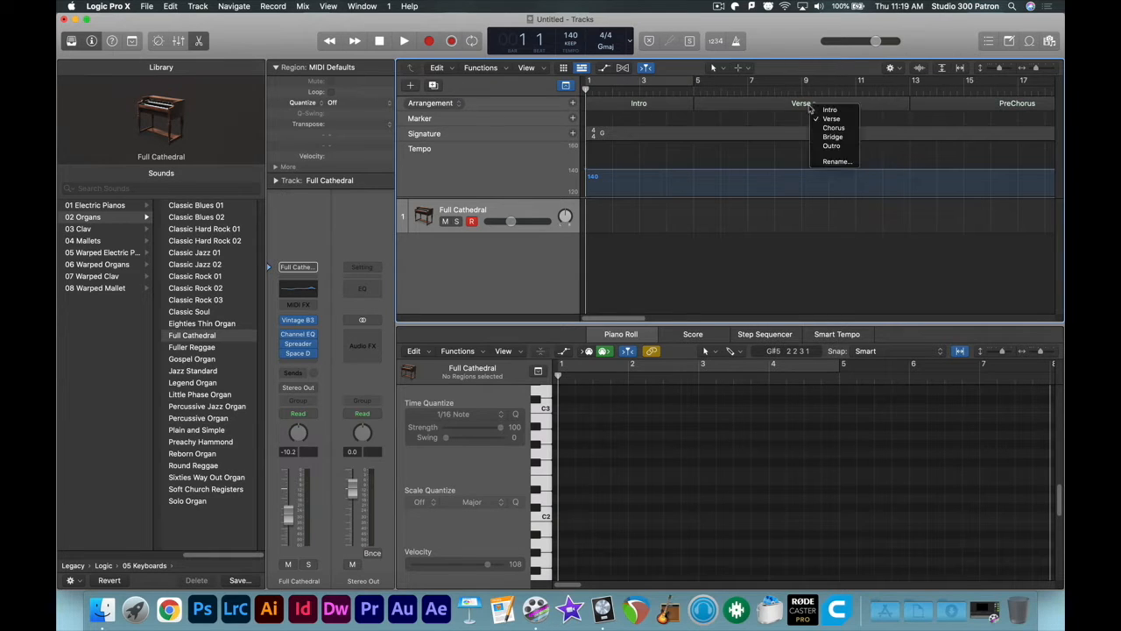
click(837, 162)
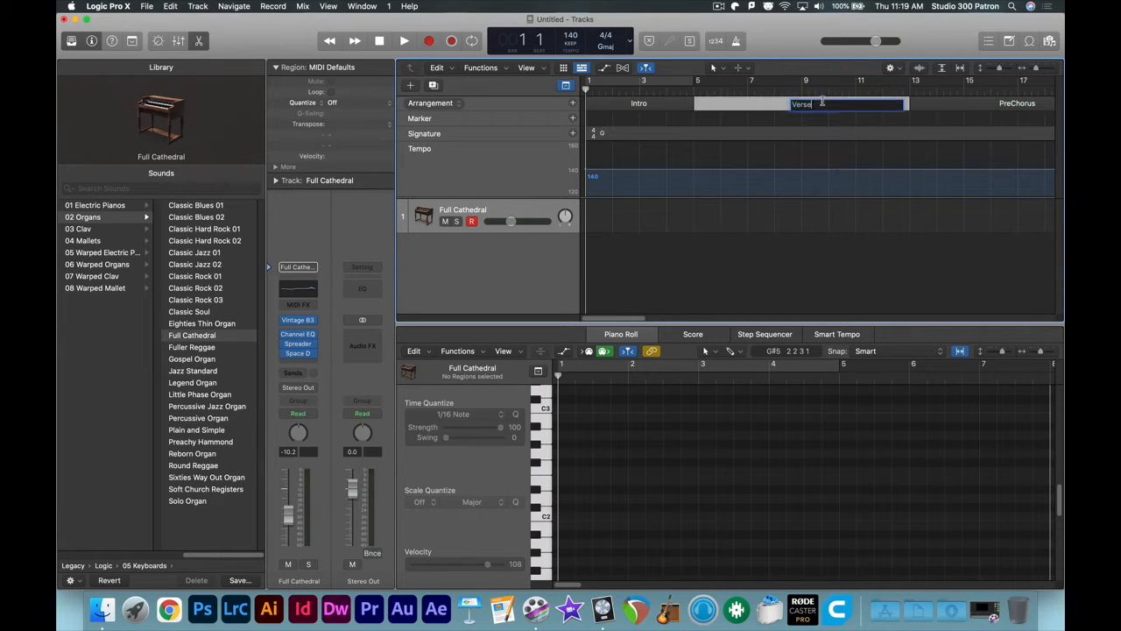
text(1)
click(1018, 103)
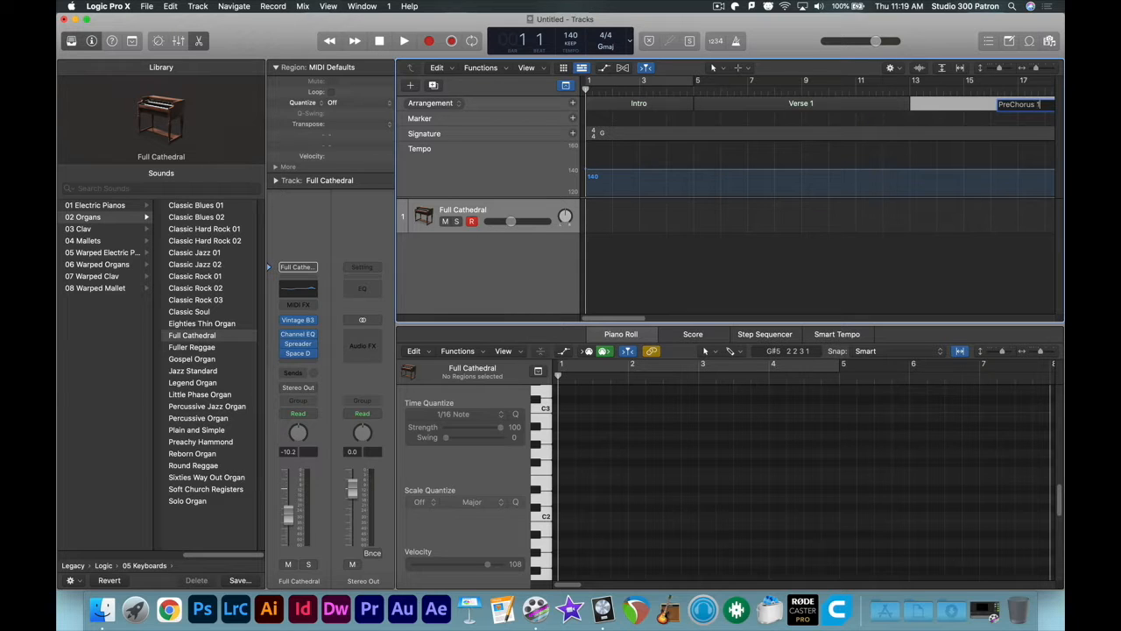
Step: Rename the second Verse arrangement marker as Verse 2 and the PreChorus marker following it as PreChorus 2
scroll(963, 105, right, 5)
click(984, 103)
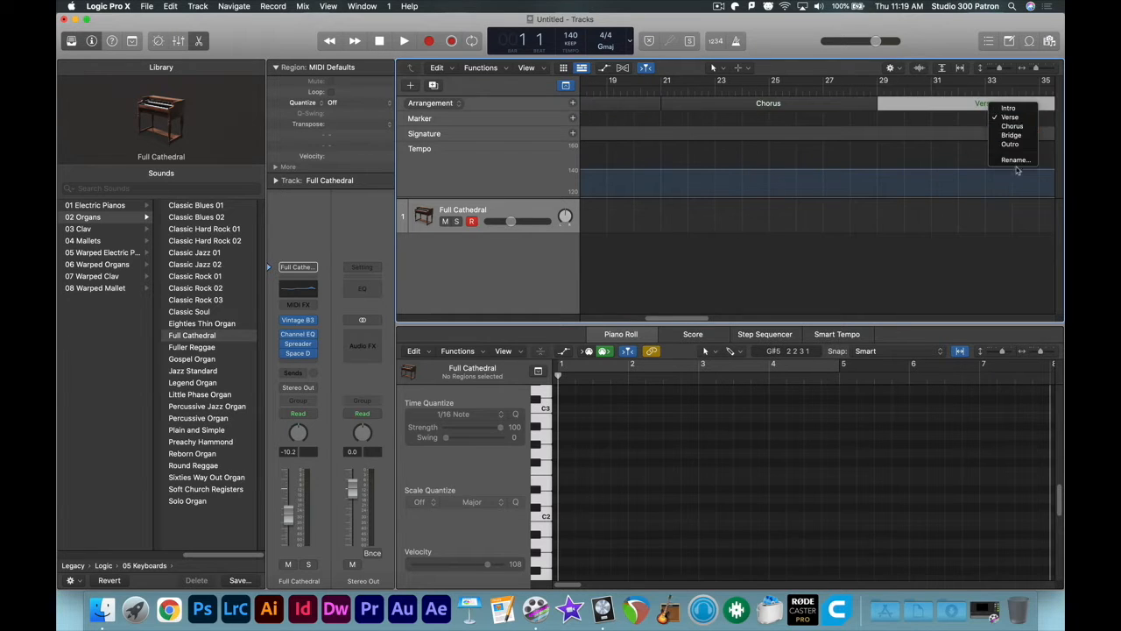
click(1016, 164)
text(2)
key(Return)
scroll(815, 157, right, 5)
click(706, 103)
click(744, 163)
text(2)
key(Return)
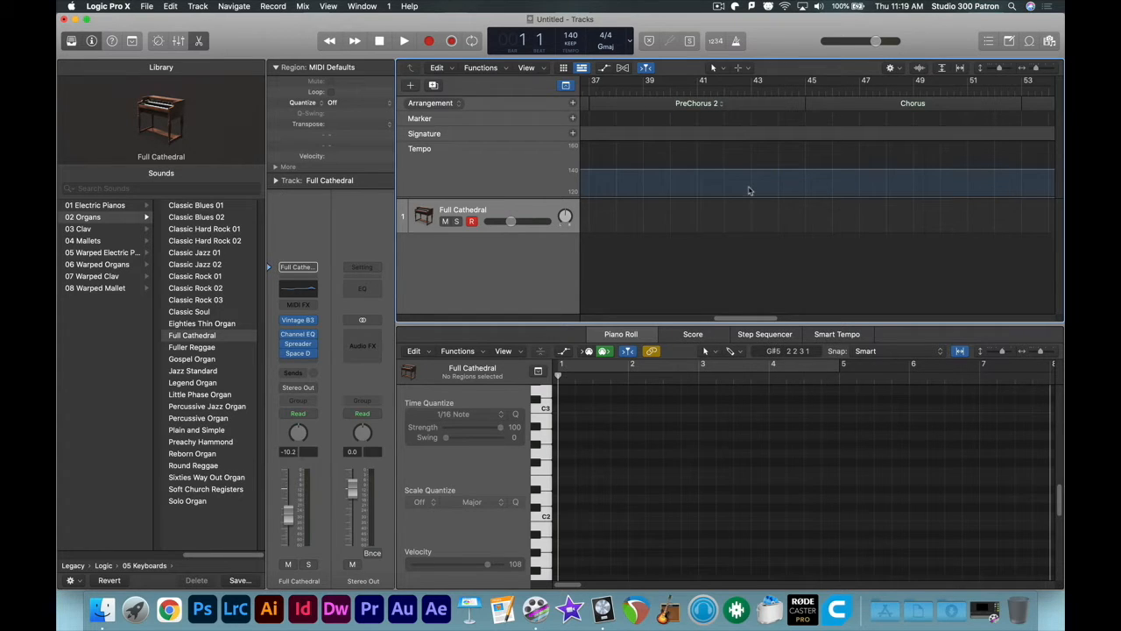
Step: Hide the Piano Roll editor so the Tracks area with the full arrangement fills the window
scroll(749, 190, up, 3)
scroll(750, 191, down, 8)
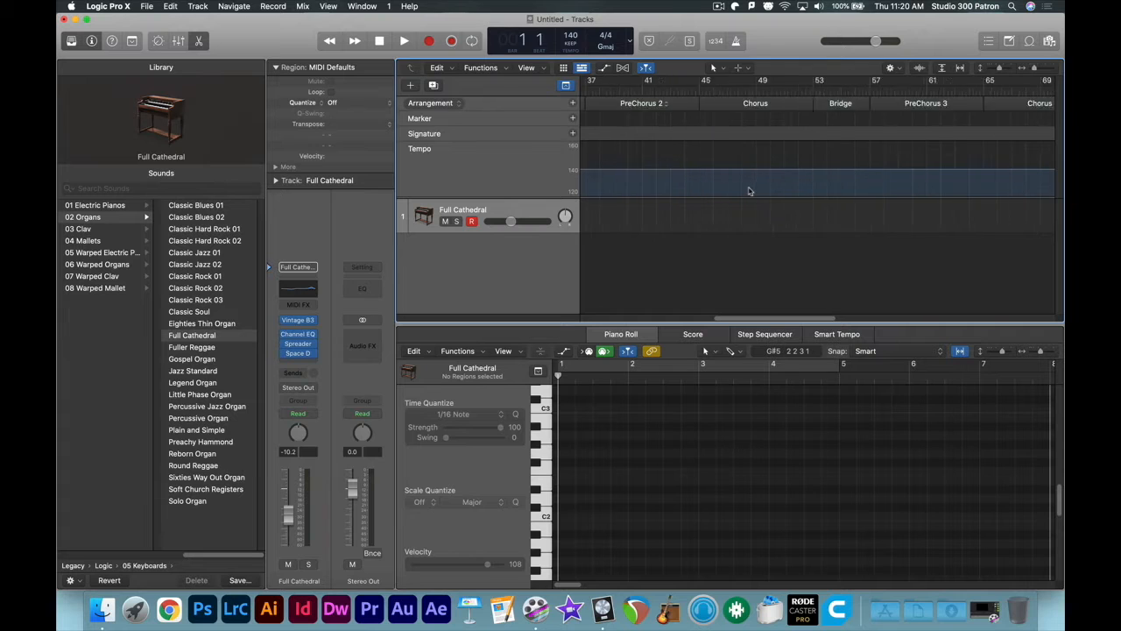
drag(780, 318, 649, 314)
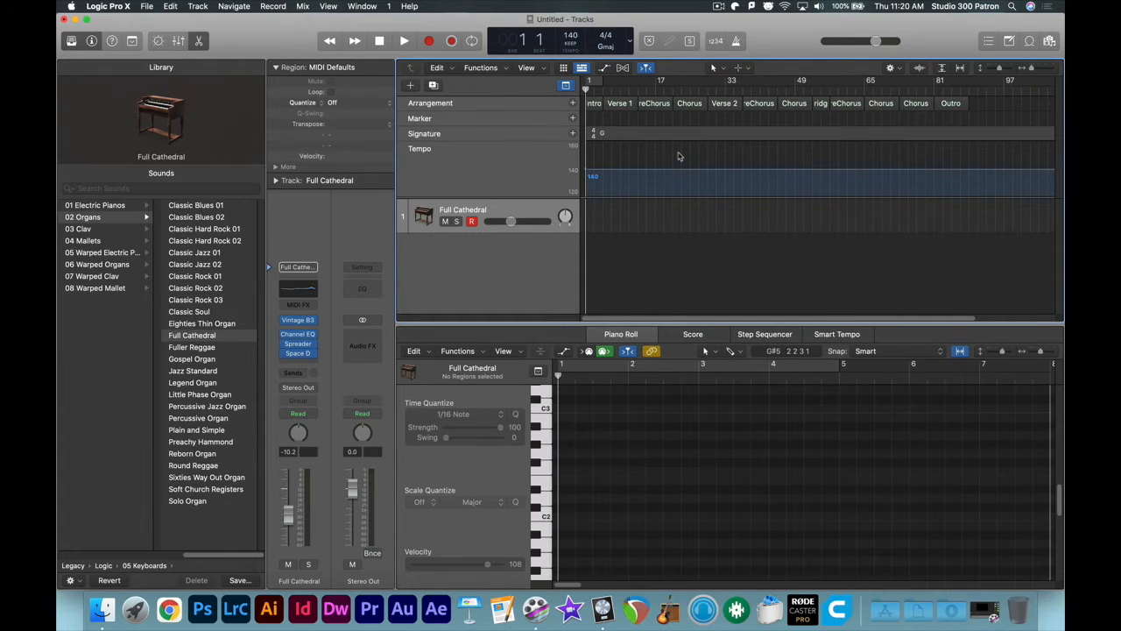
key(p)
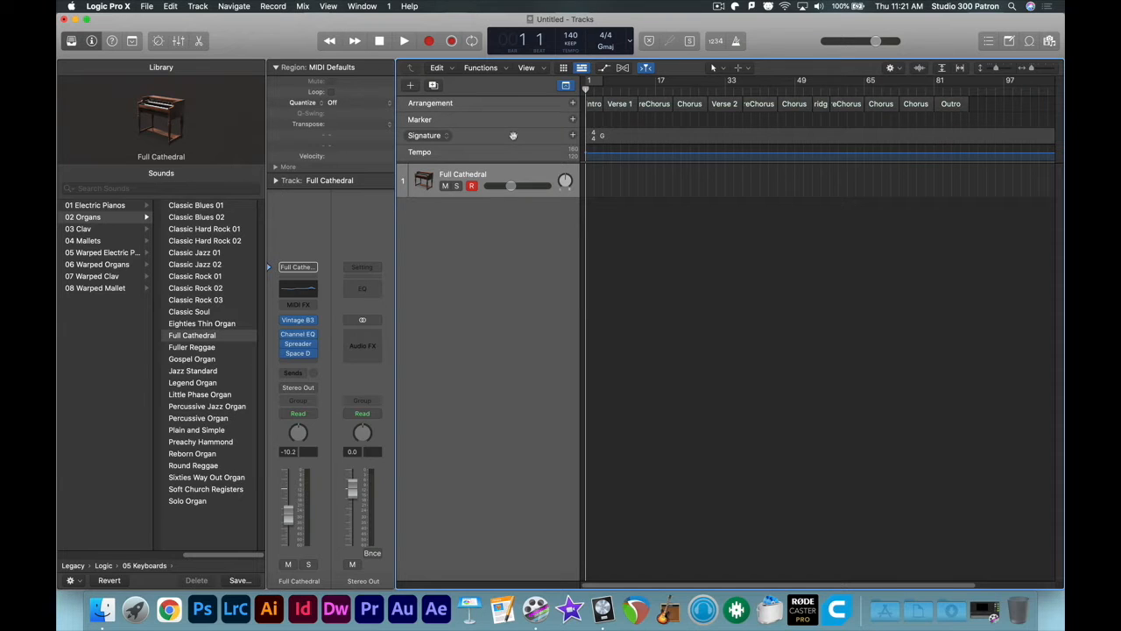
Step: Hide the Marker, Signature and Tempo global tracks, keeping only the Arrangement track displayed
right_click(528, 85)
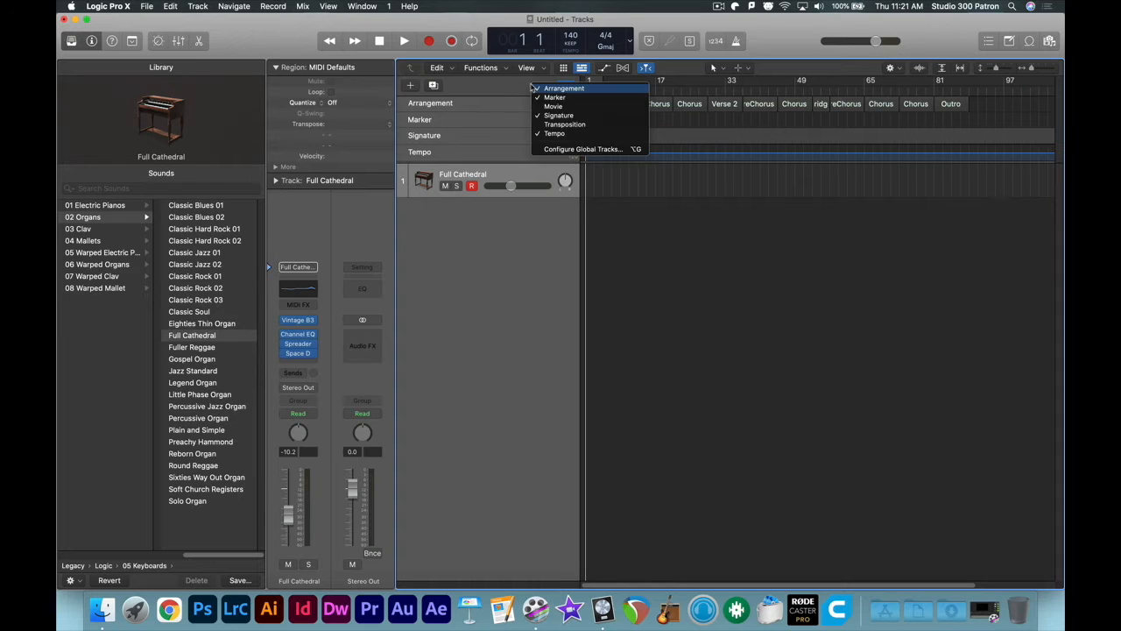
click(554, 97)
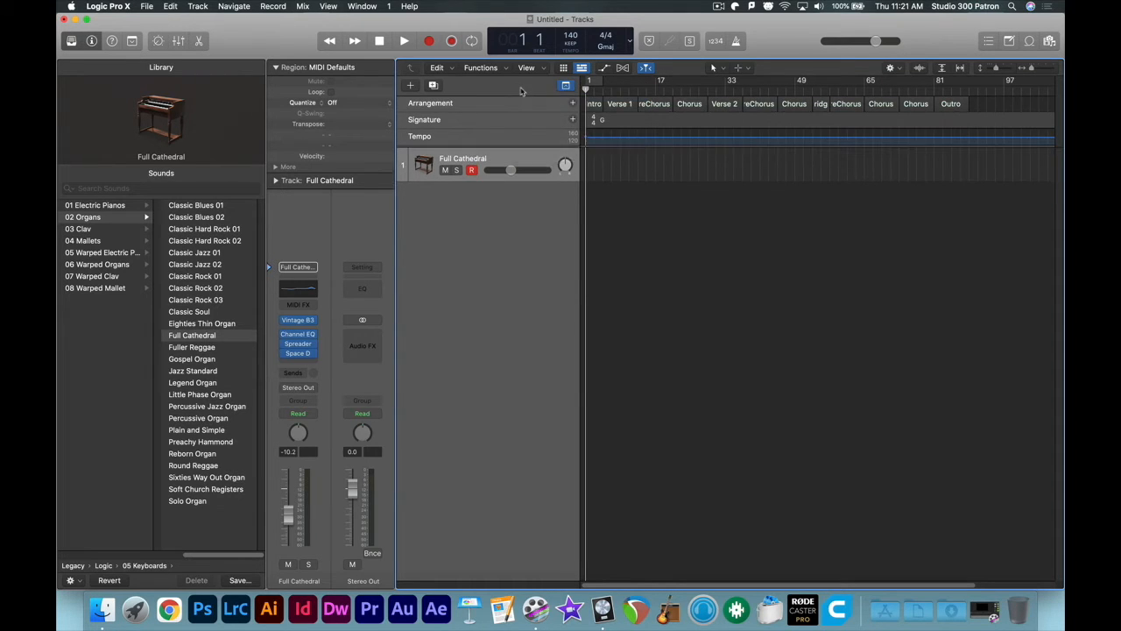
right_click(525, 85)
click(557, 116)
right_click(523, 85)
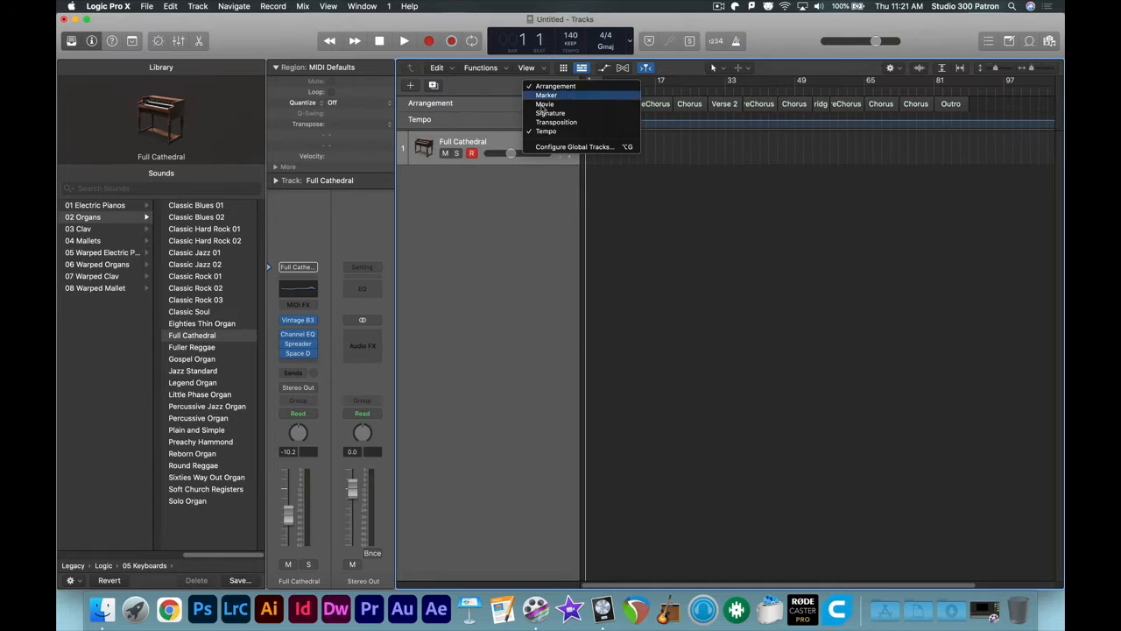
click(552, 130)
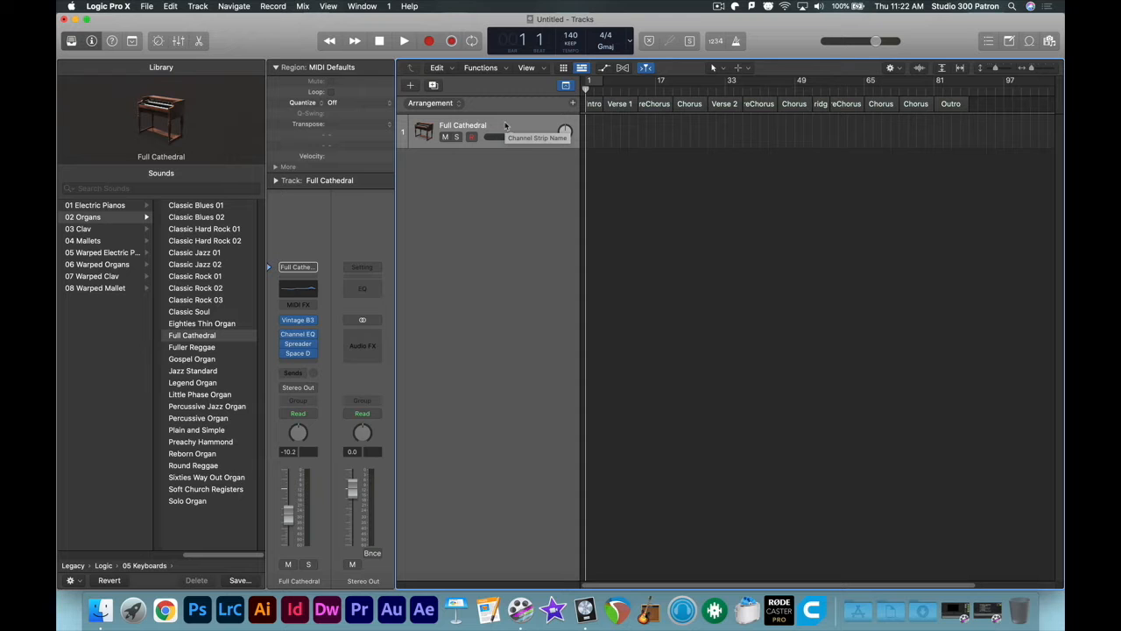
Step: Delete the Full Cathedral track and create a Drummer track with the Electronic genre
key(super+BackSpace)
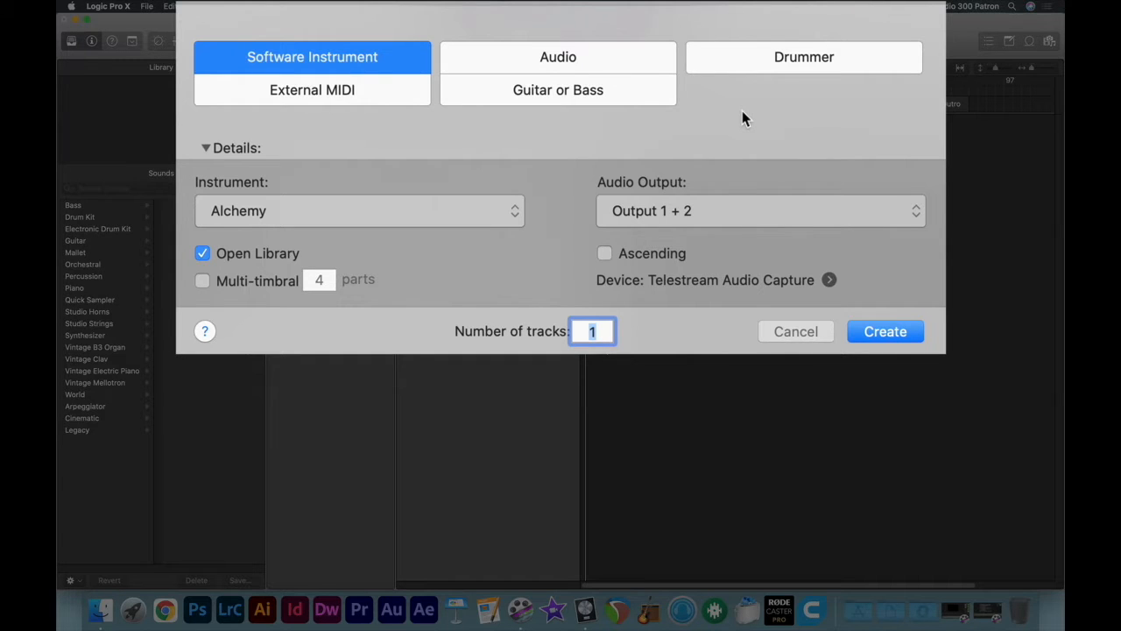
click(817, 52)
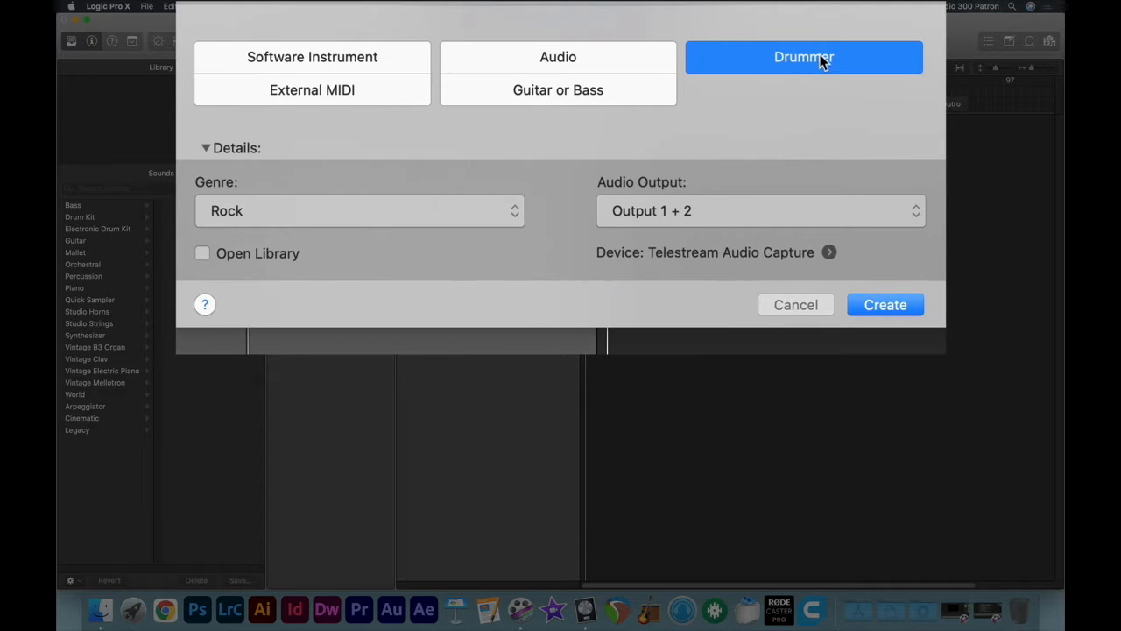
click(431, 213)
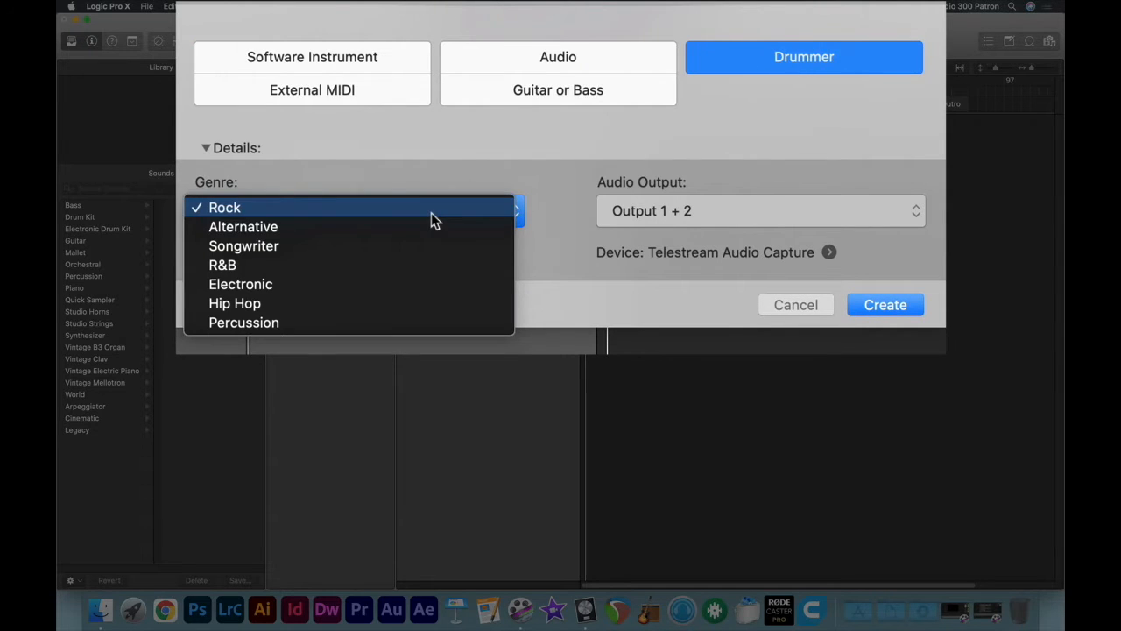
click(380, 284)
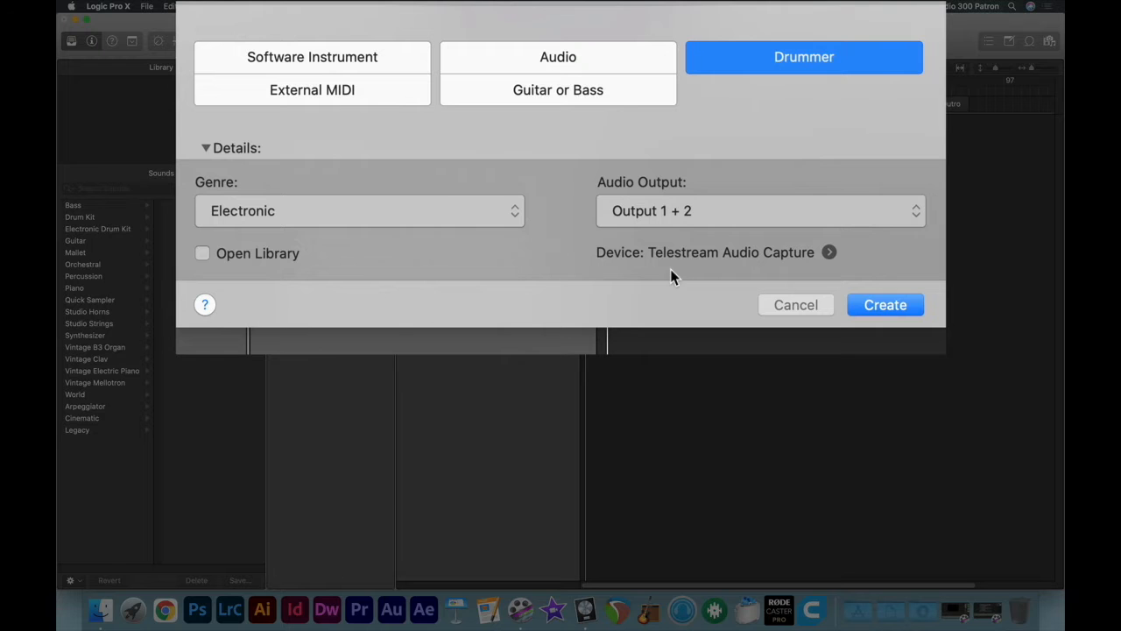
click(890, 304)
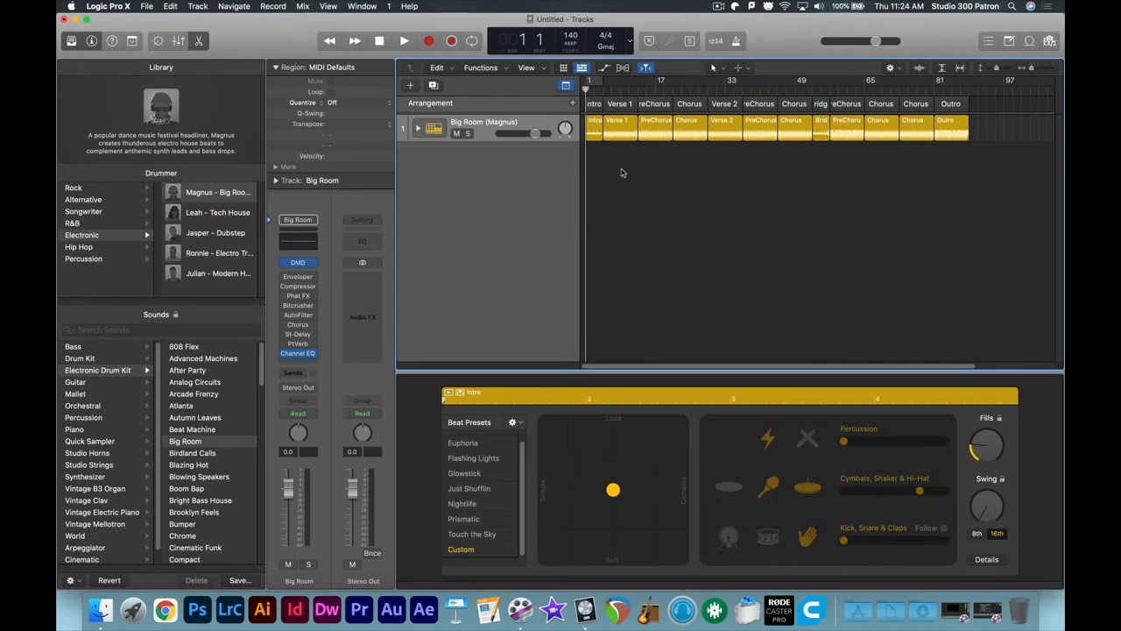
Step: Examine the Drummer settings of the Intro, Verse, PreChorus and Chorus regions to compare how each section's beat is configured
click(601, 127)
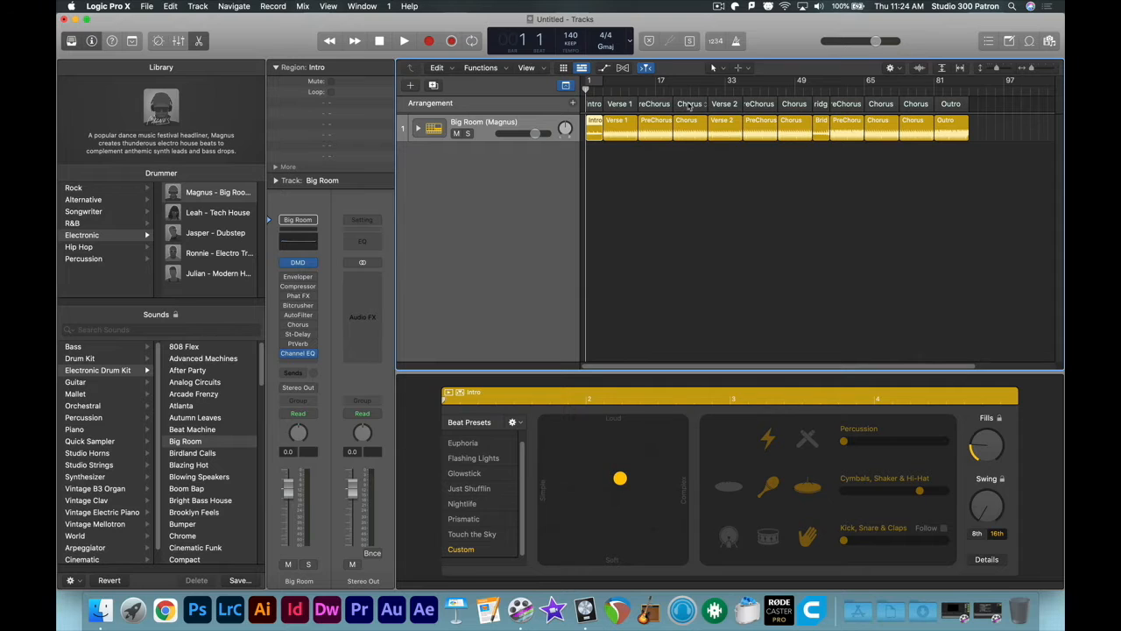
click(642, 174)
click(659, 130)
click(756, 132)
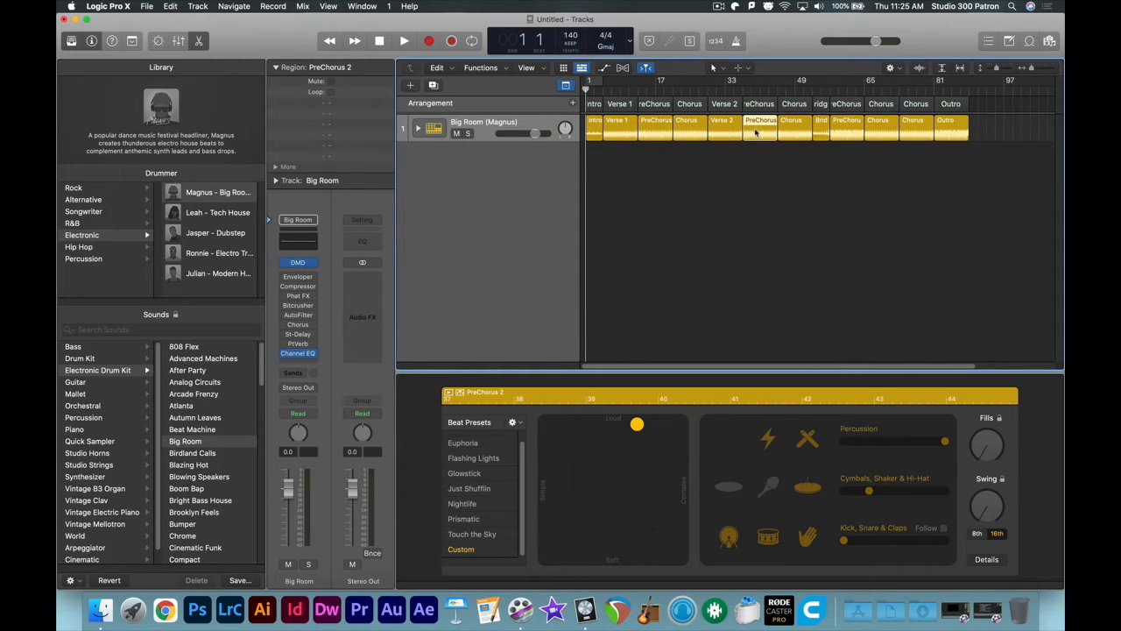
click(795, 132)
click(879, 133)
click(916, 133)
click(720, 127)
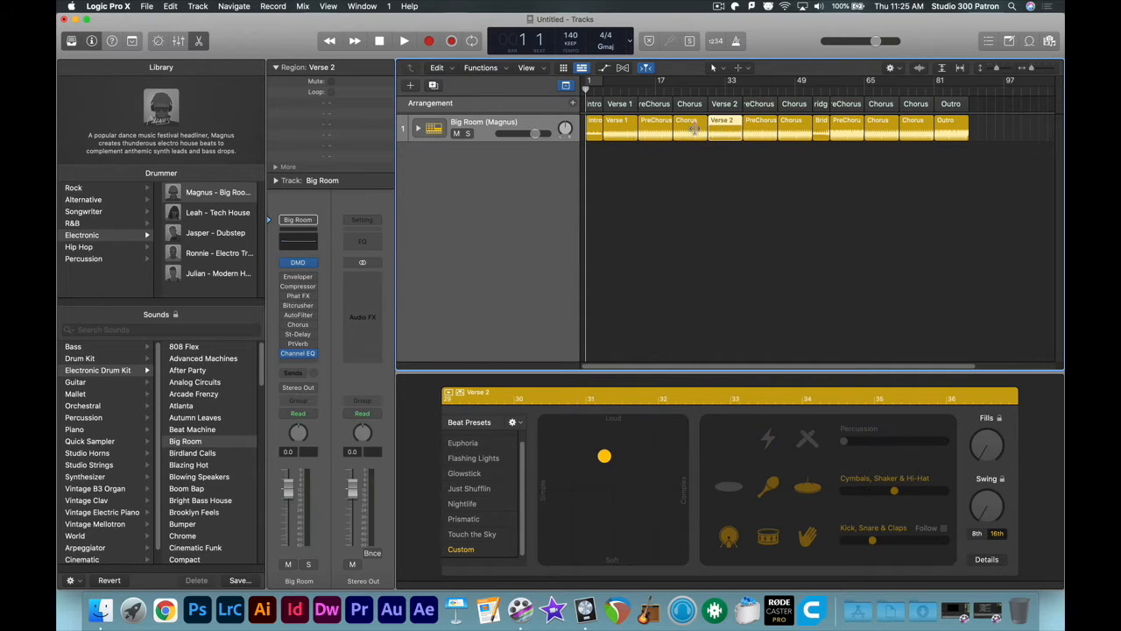
click(625, 128)
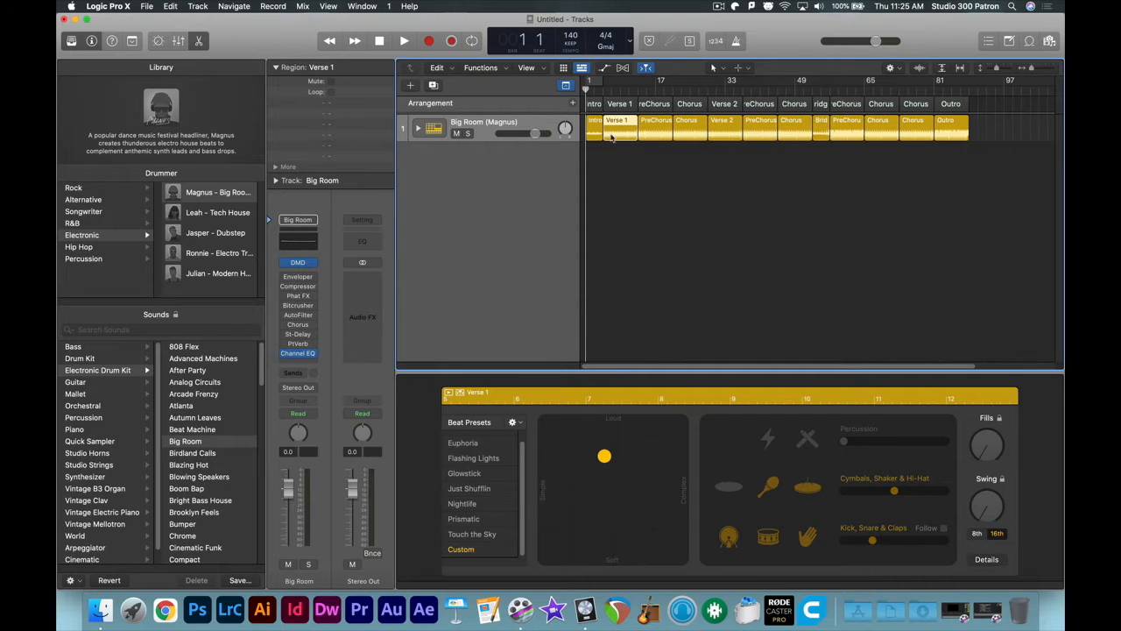
click(759, 128)
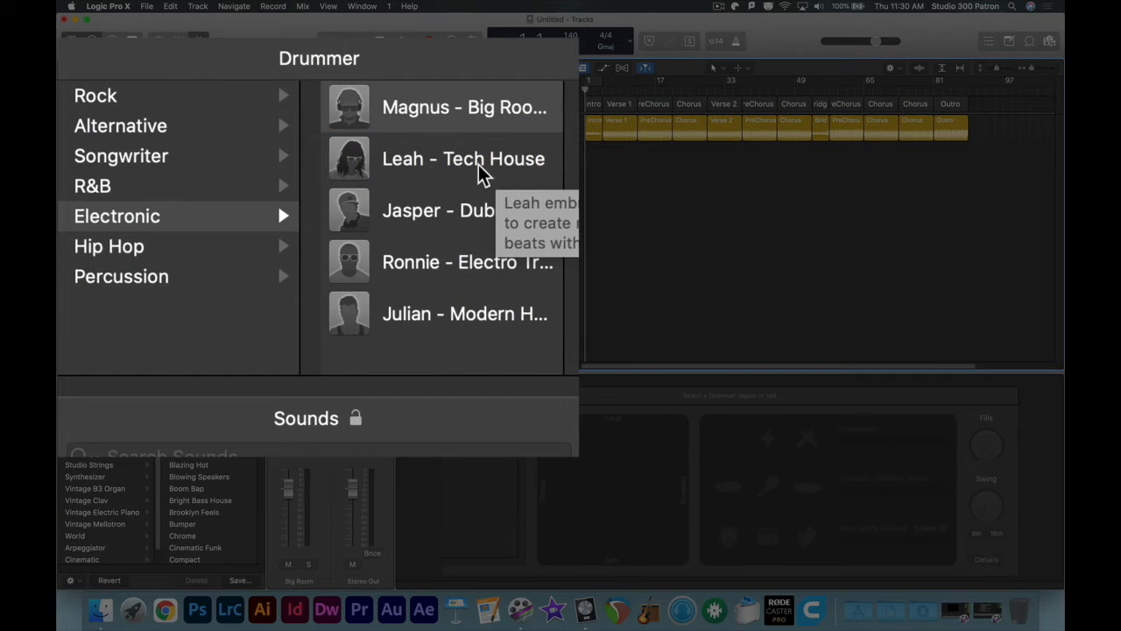
Step: Try the Leah Tech House and Julian drummers, and return to the Magnus drummer
click(478, 165)
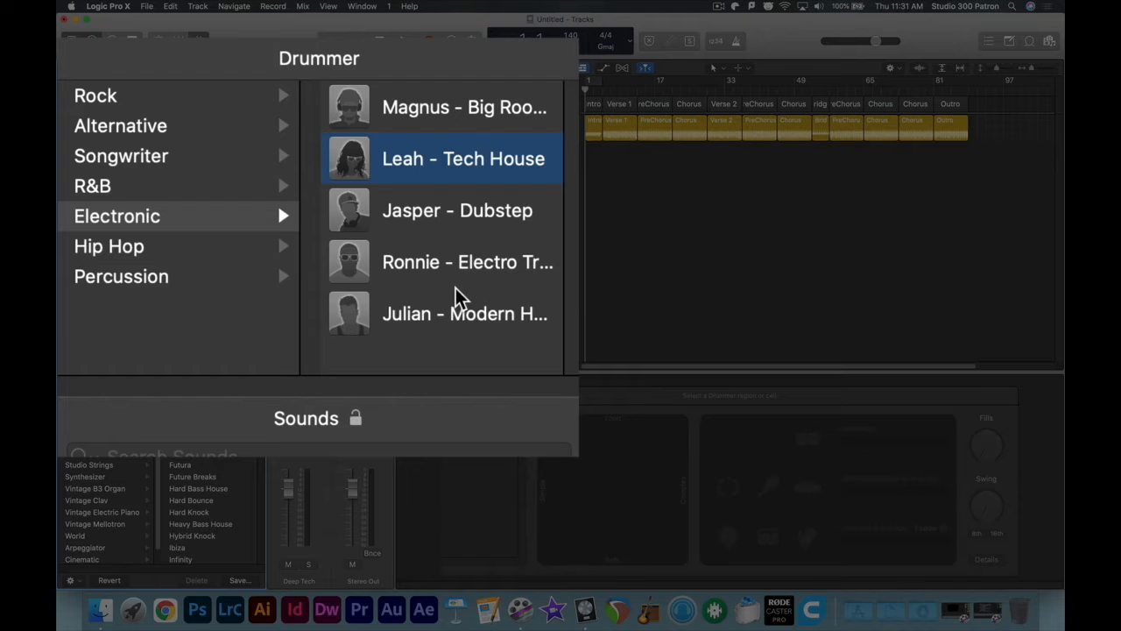
click(471, 321)
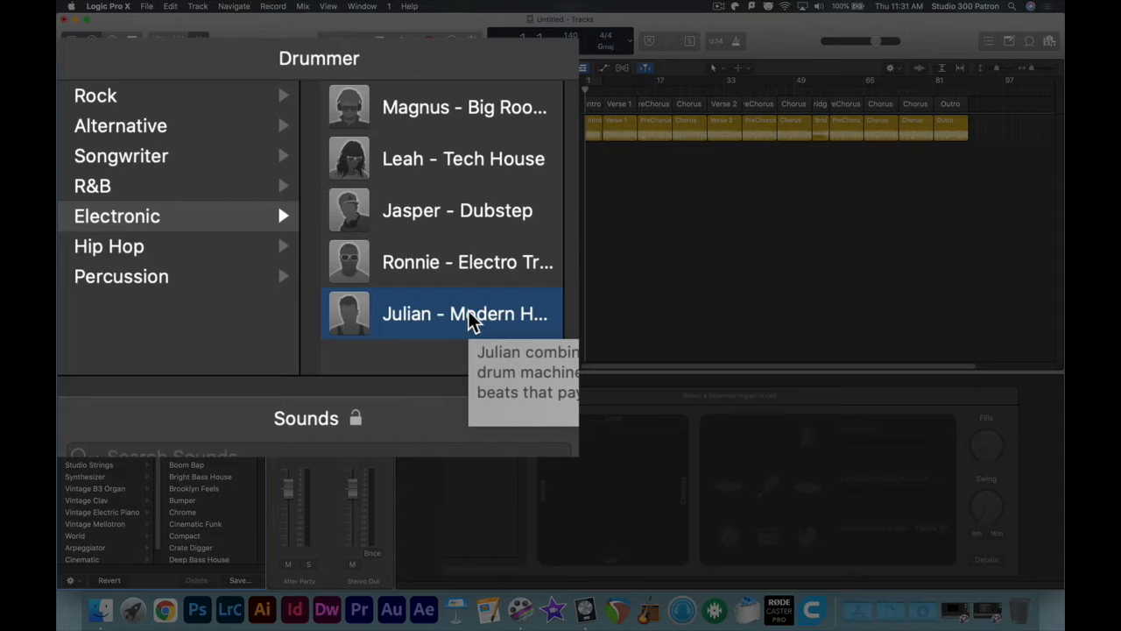
click(464, 119)
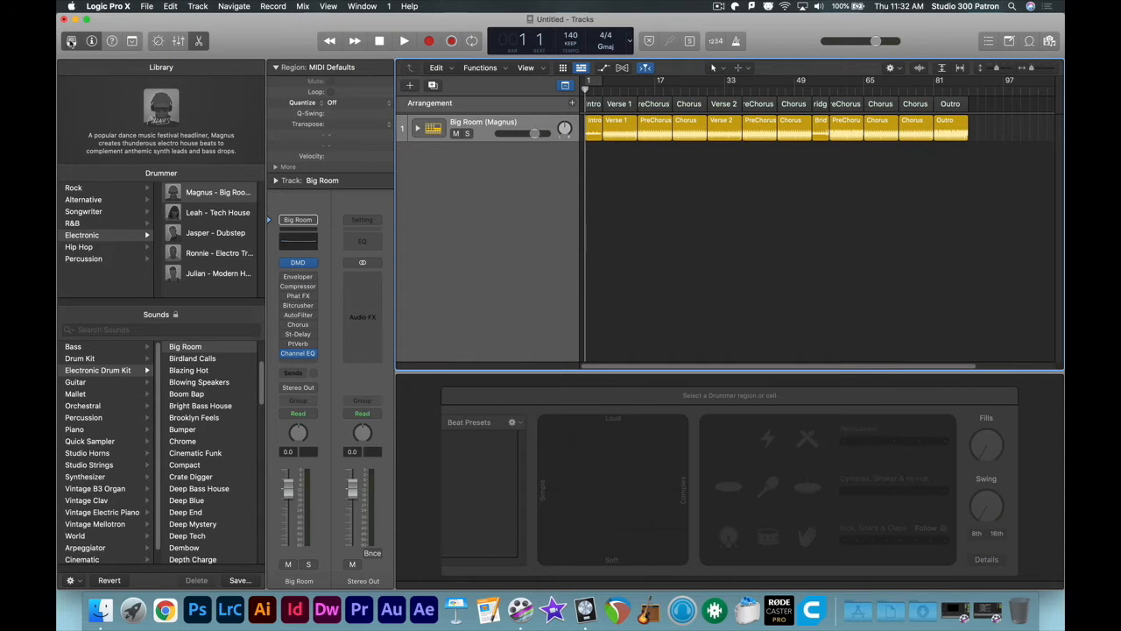
Step: Hide the Library and play back the Intro drummer region
click(71, 40)
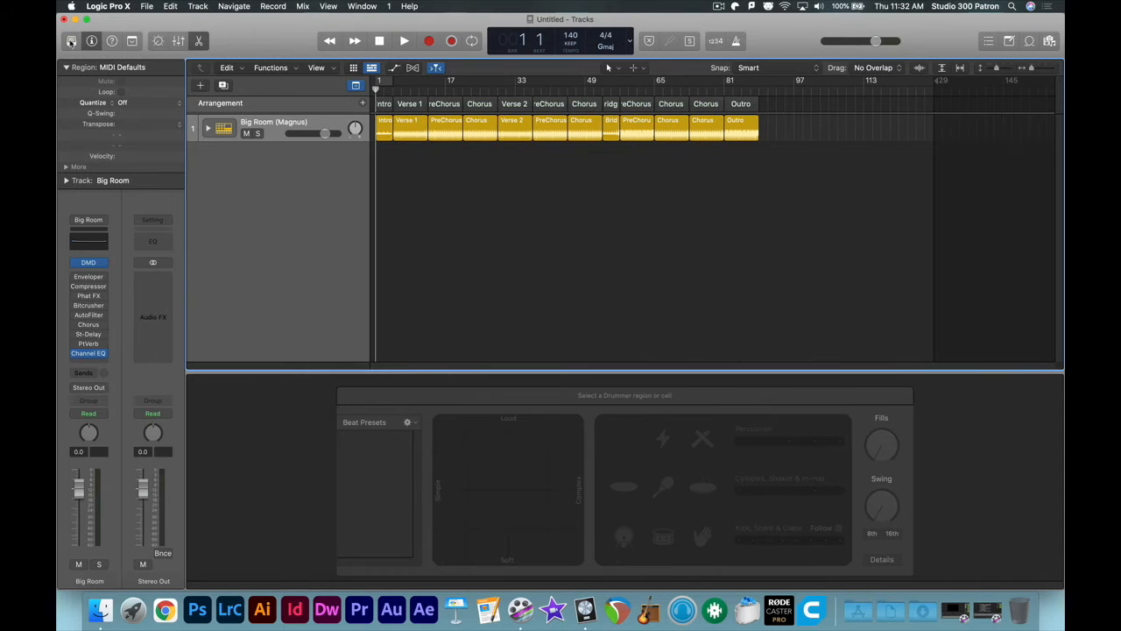
click(386, 128)
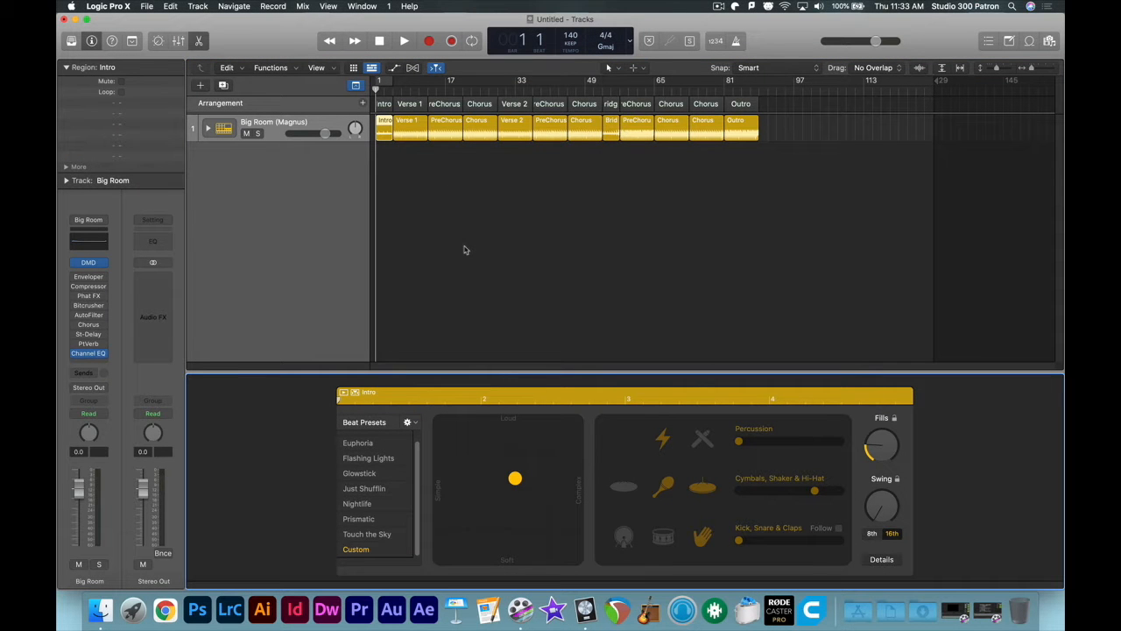
key(space)
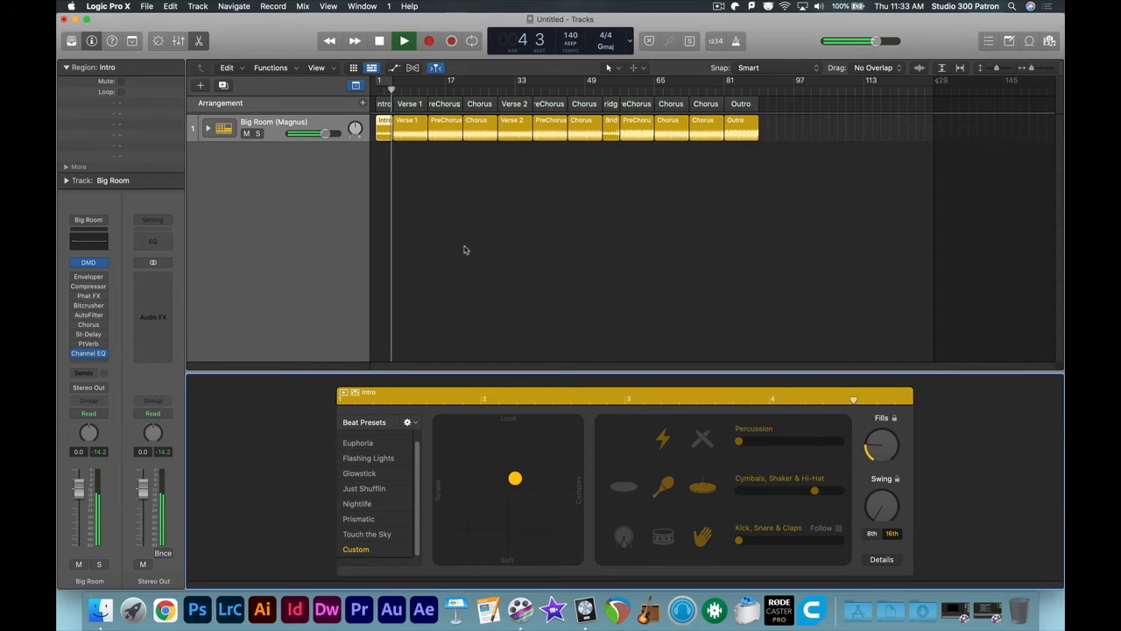
key(space)
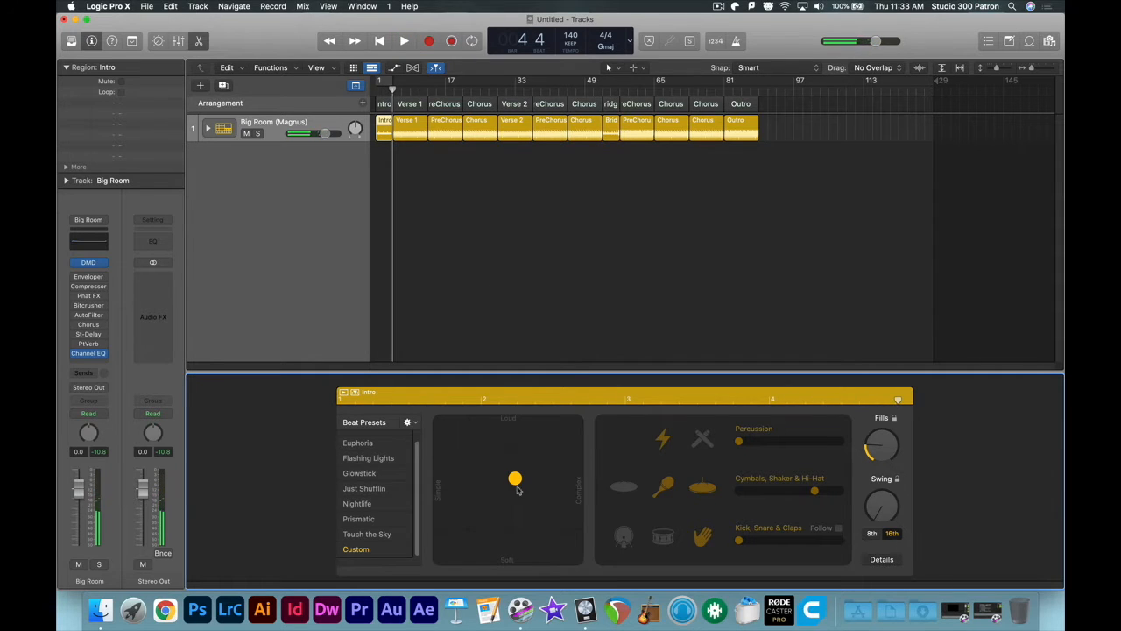
Step: Set the Intro drummer region's beat to nearly the simplest and softest extreme, and return the playhead to bar 1
drag(504, 492, 444, 563)
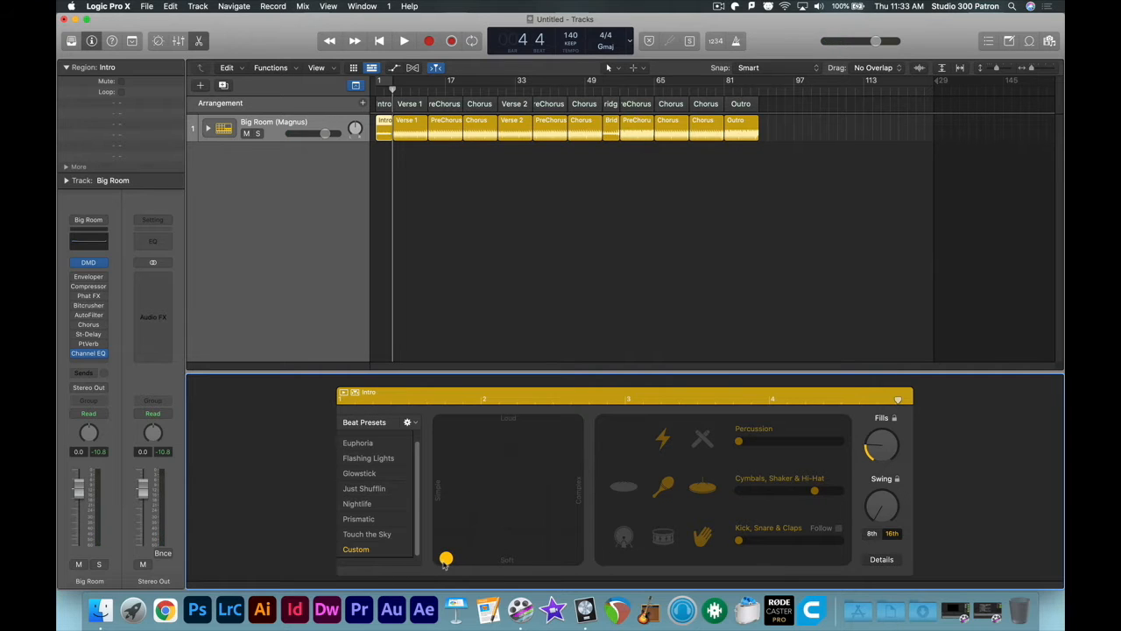
drag(393, 91, 343, 92)
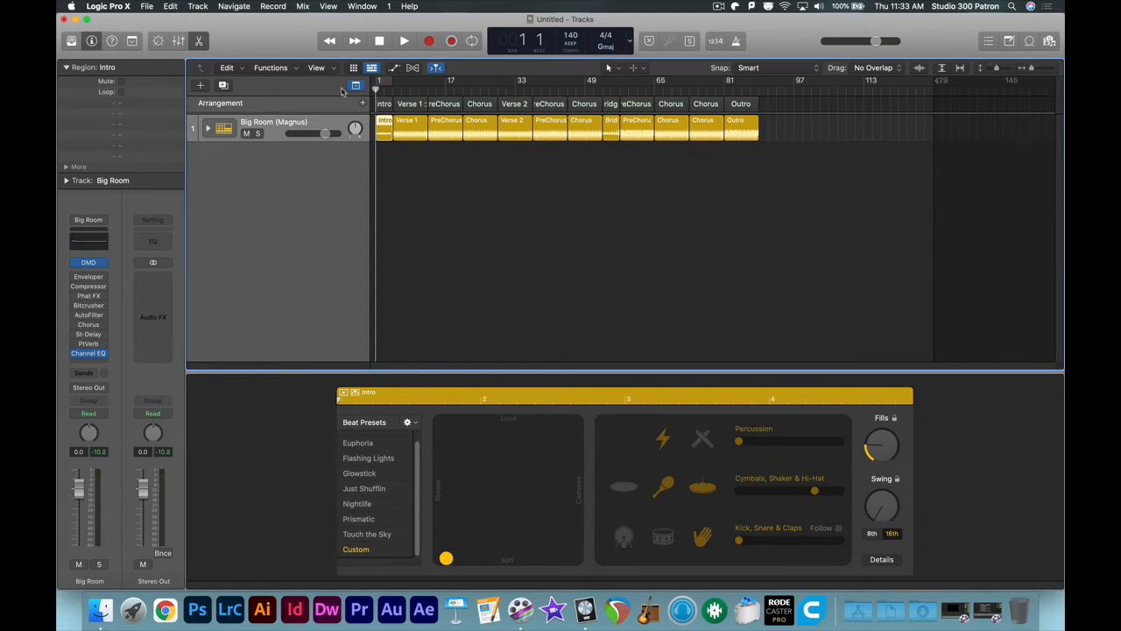
Step: Play back the Intro drummer region and return the playhead to bar 1
key(space)
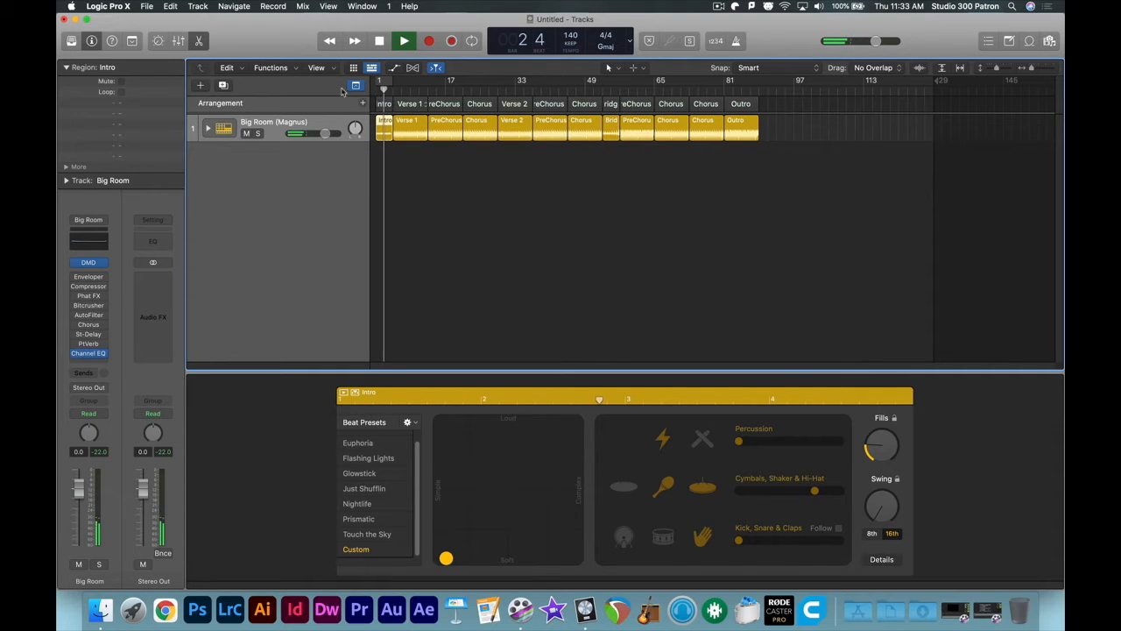
click(394, 94)
click(391, 91)
key(Return)
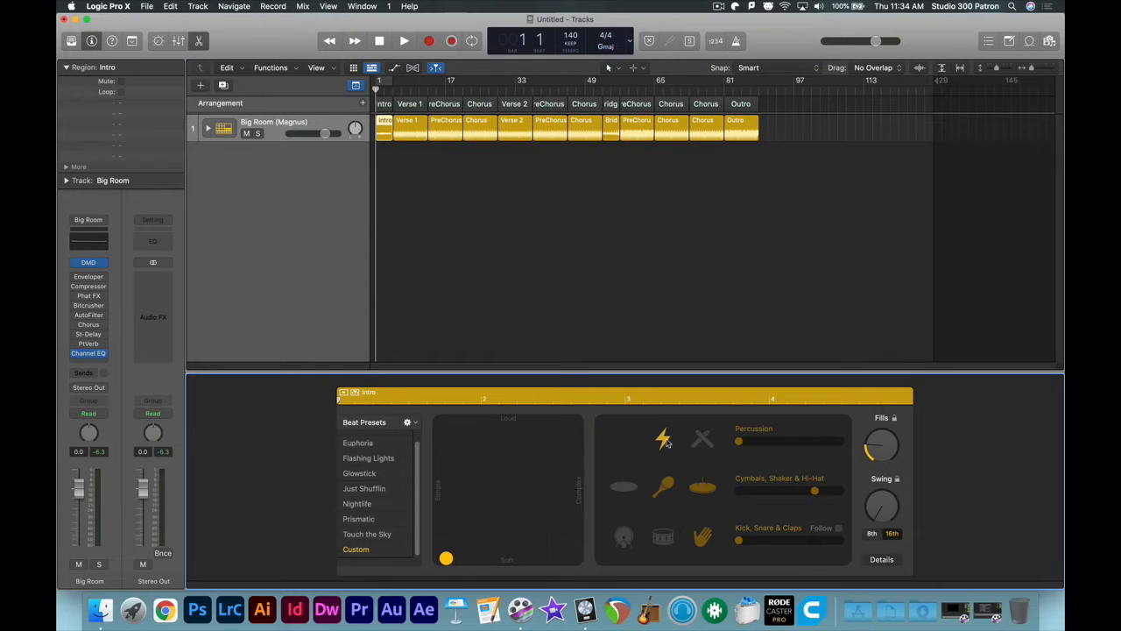
Step: Turn off the Intro region's percussion and claps, turn on its kick, and audition the beat from bar 1
click(666, 441)
click(702, 536)
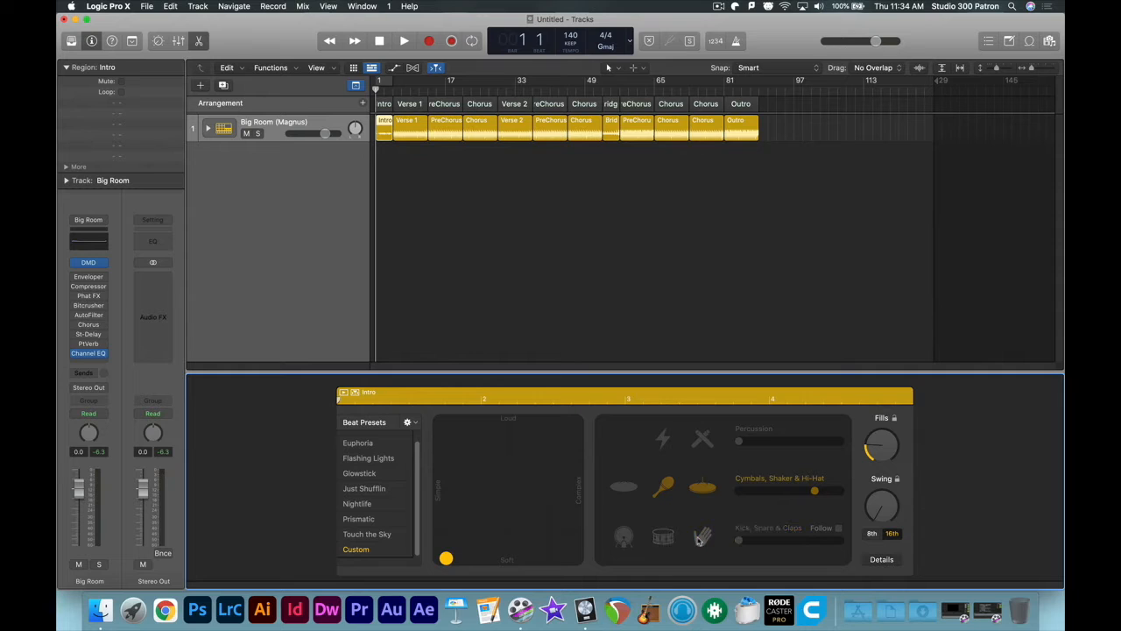
click(624, 538)
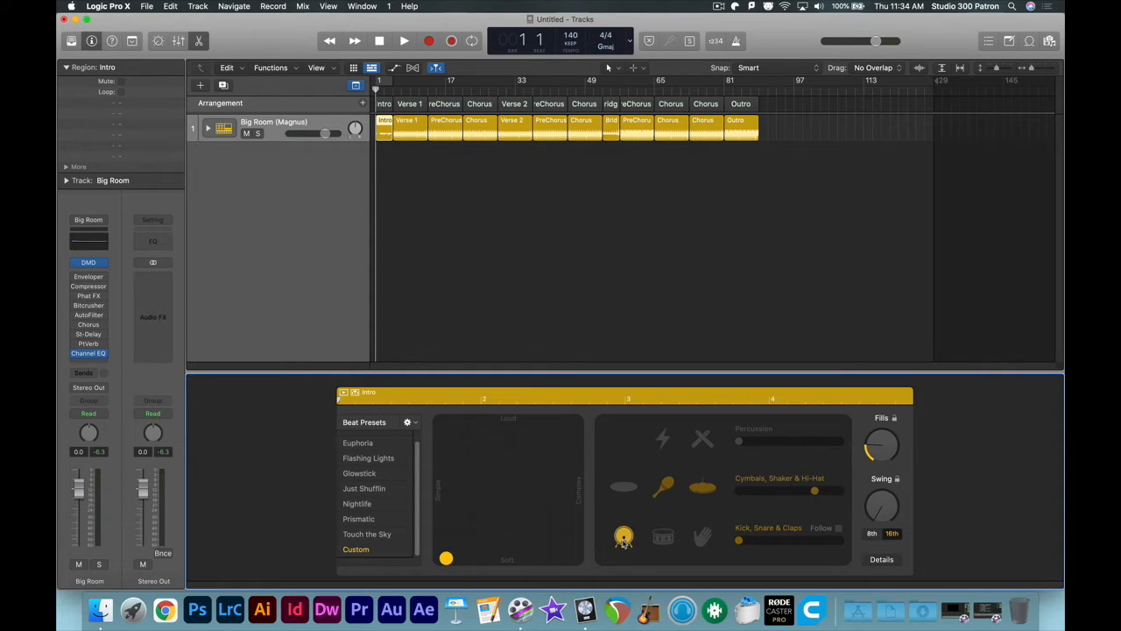
key(space)
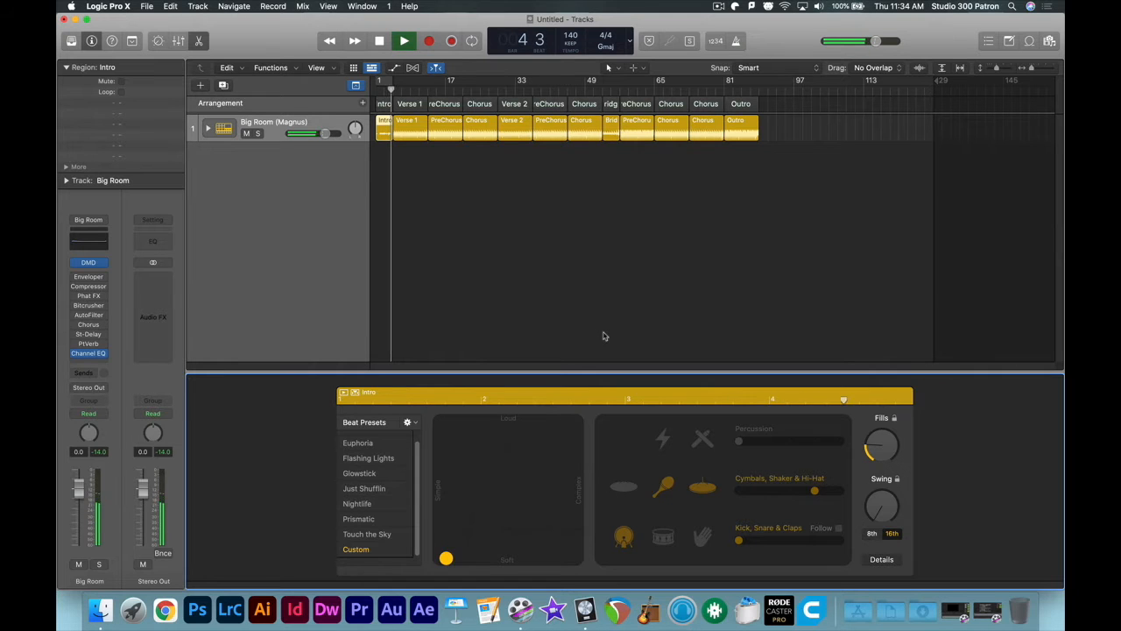
key(space)
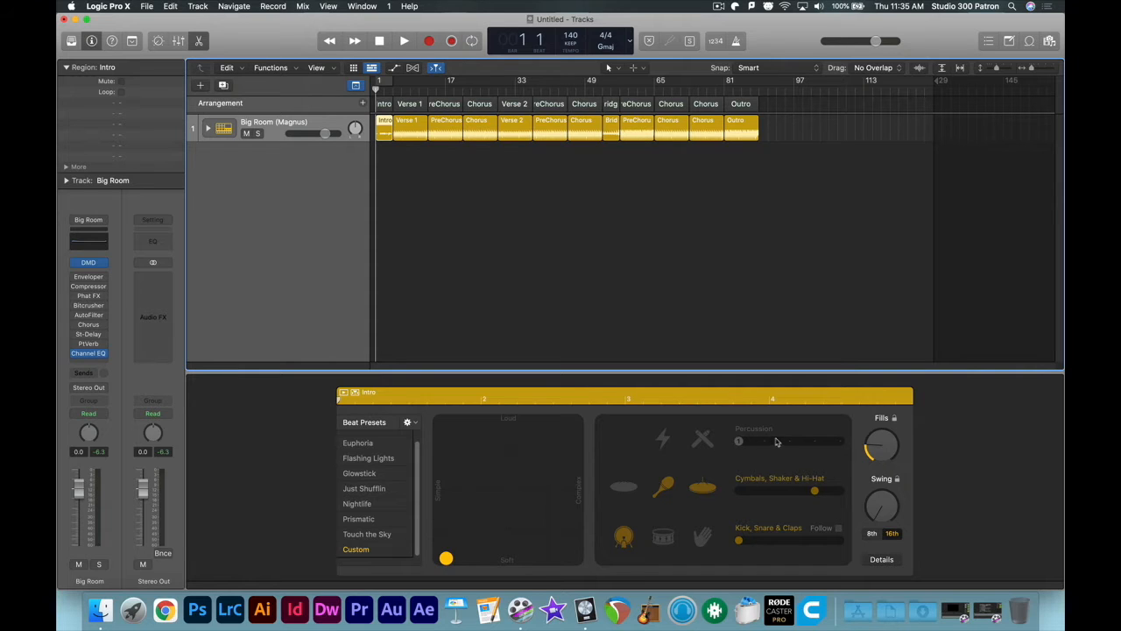
Step: Set the Intro region's cymbals, shaker and hi-hat pattern to variation 2 and its kick pattern to the last variation
drag(761, 495, 749, 495)
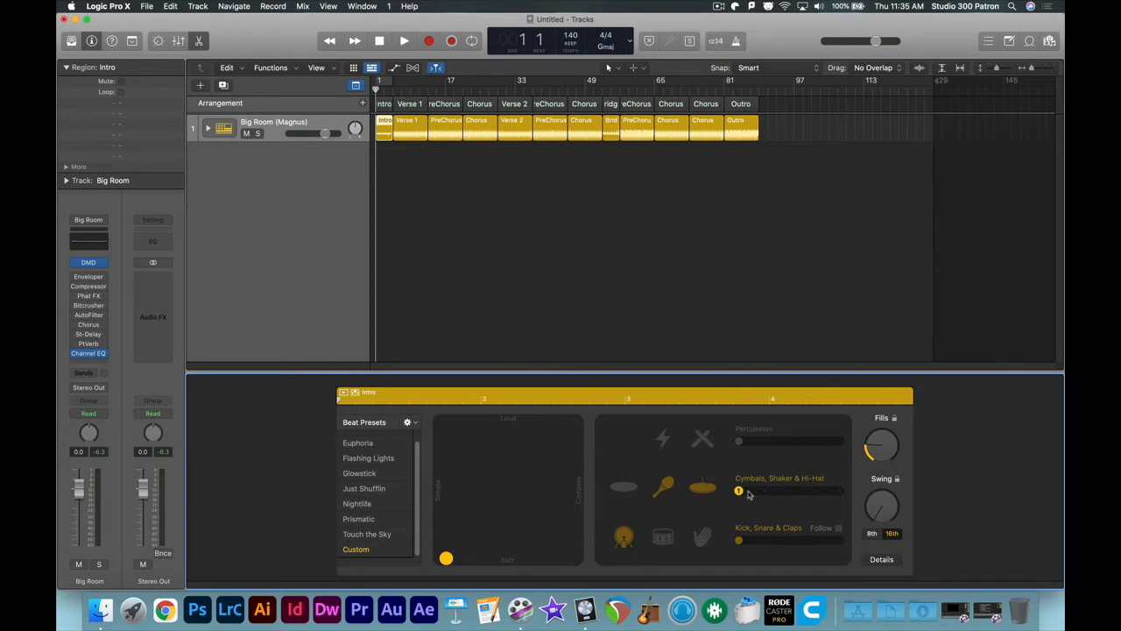
key(super+z)
click(843, 542)
click(763, 493)
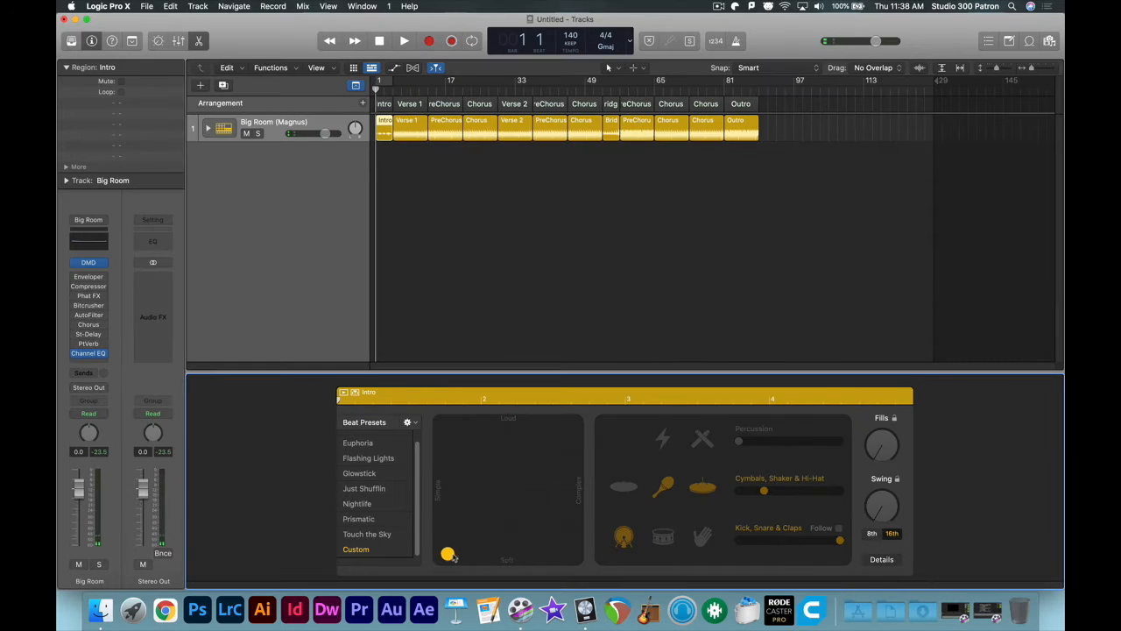
Step: Raise the Intro beat to medium complexity at a soft level, add slight 16th swing, and play it back
drag(447, 555, 503, 555)
key(space)
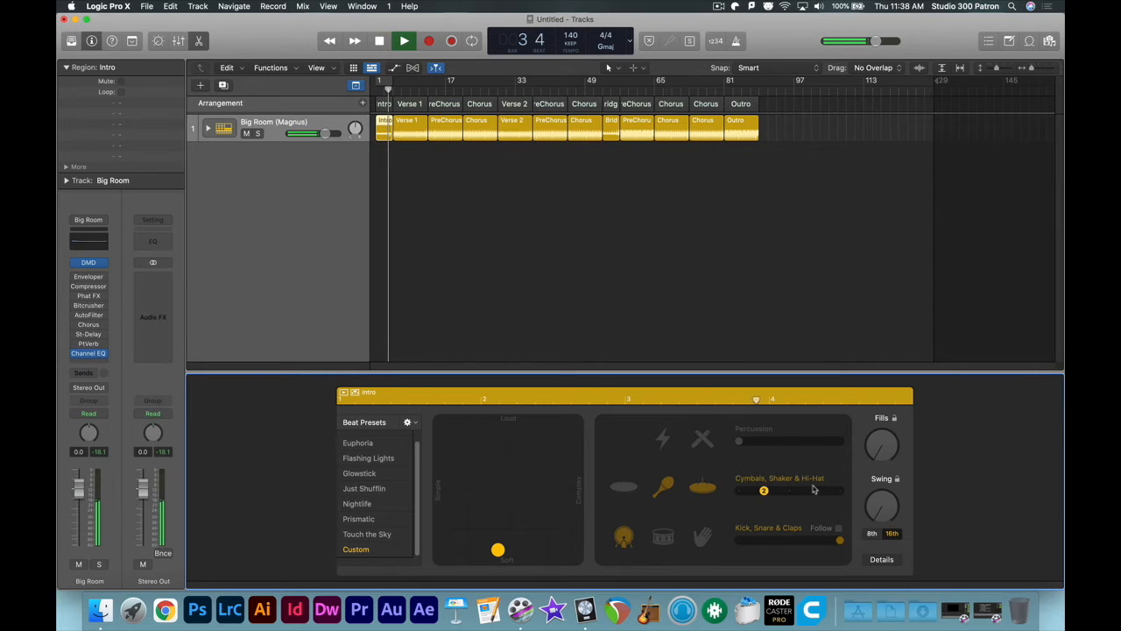
key(space)
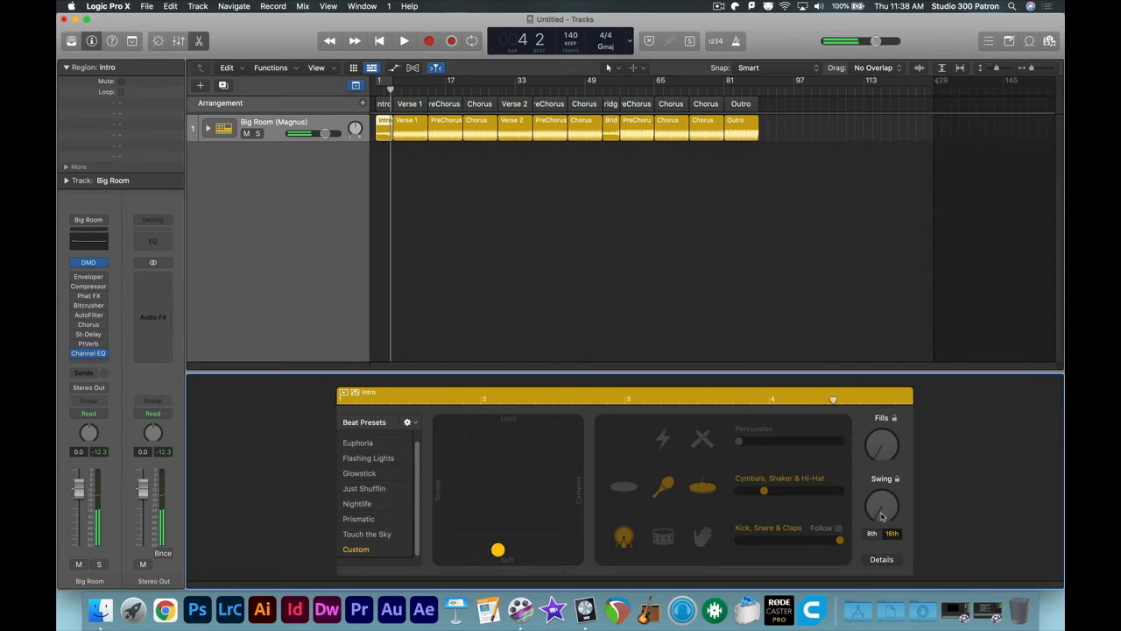
drag(883, 517, 879, 487)
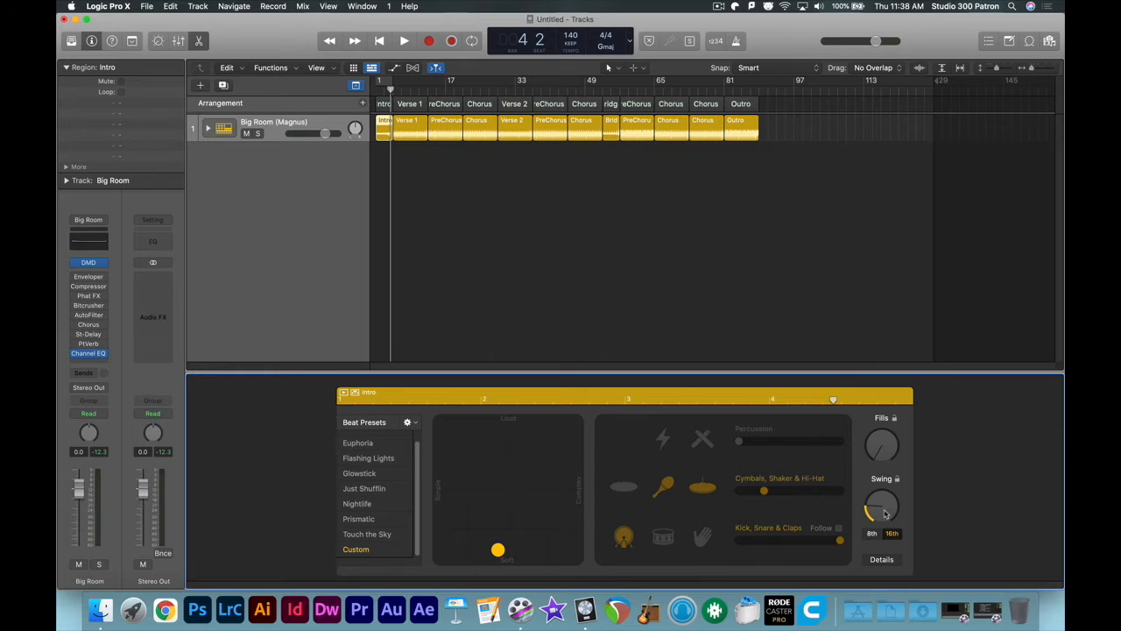
key(space)
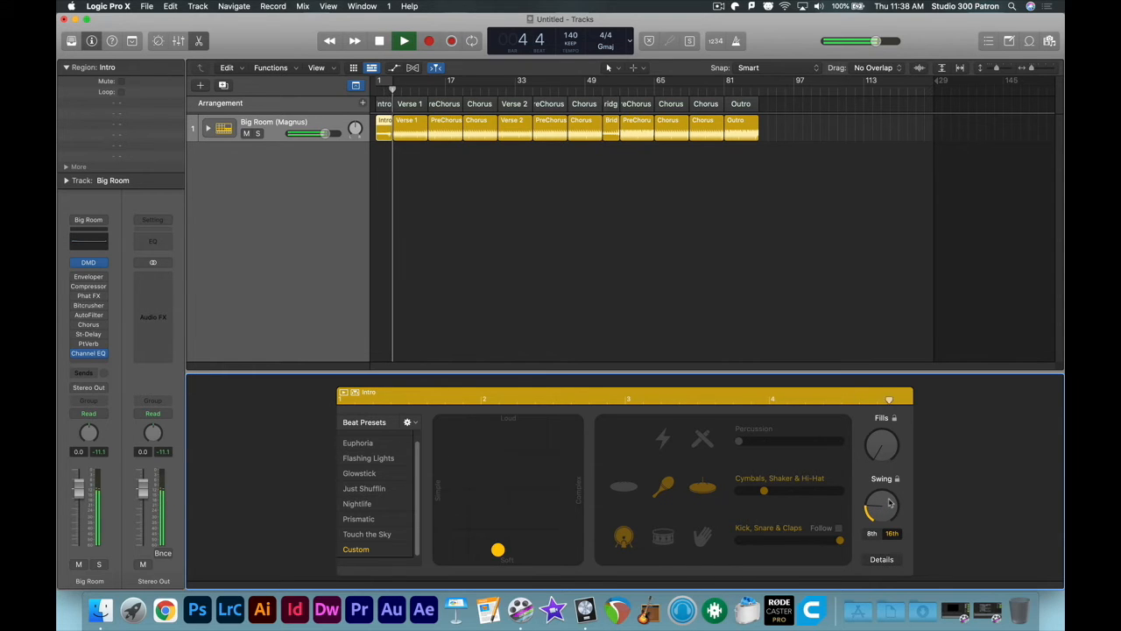
key(space)
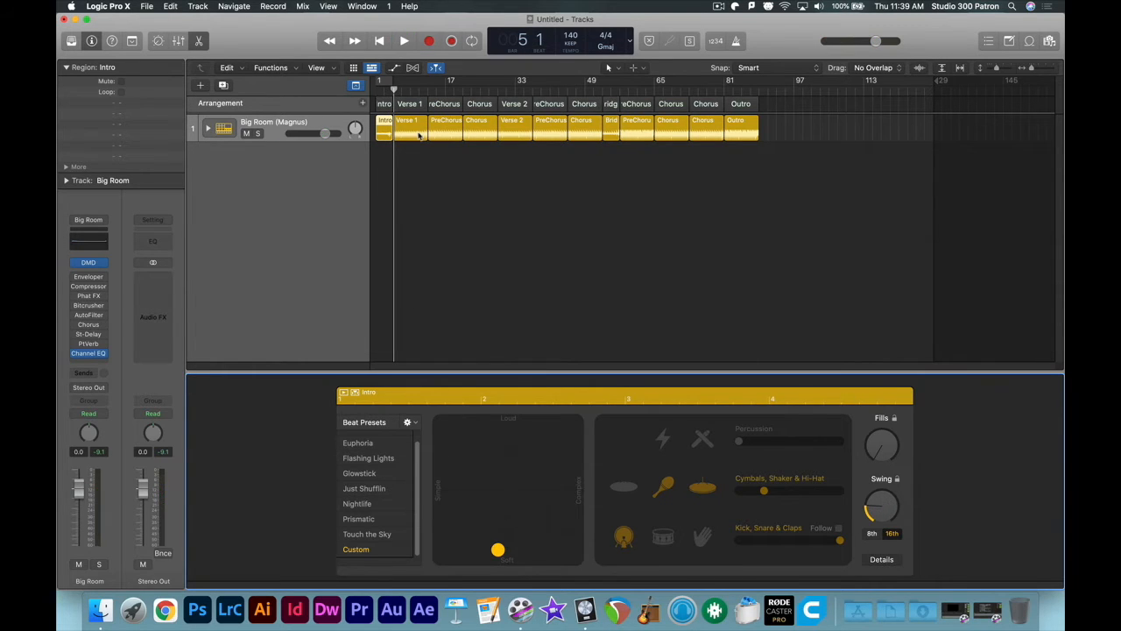
Step: Configure the Verse 1 region with snare and claps off, a softer beat and slight 16th swing
click(419, 134)
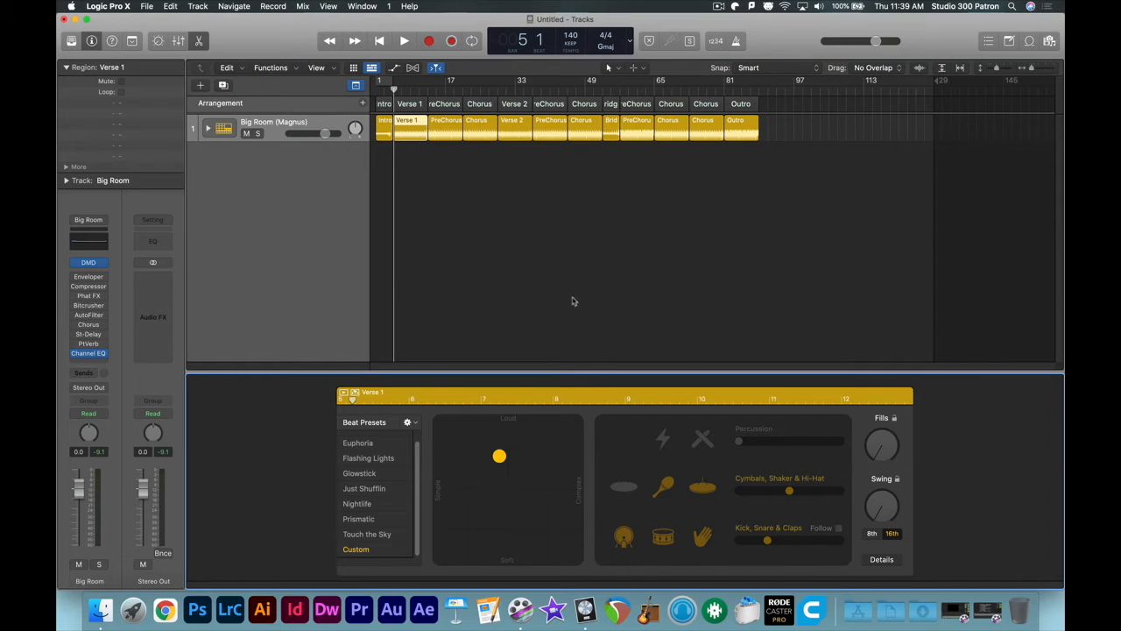
click(663, 538)
drag(499, 456, 497, 529)
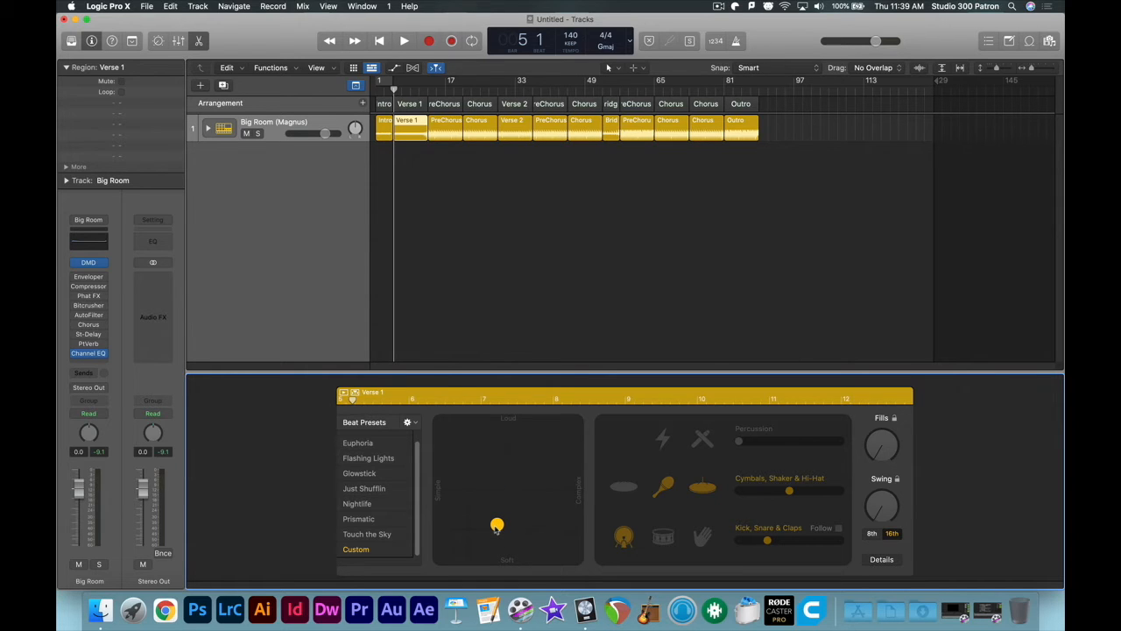
drag(496, 528, 497, 525)
drag(881, 502, 877, 483)
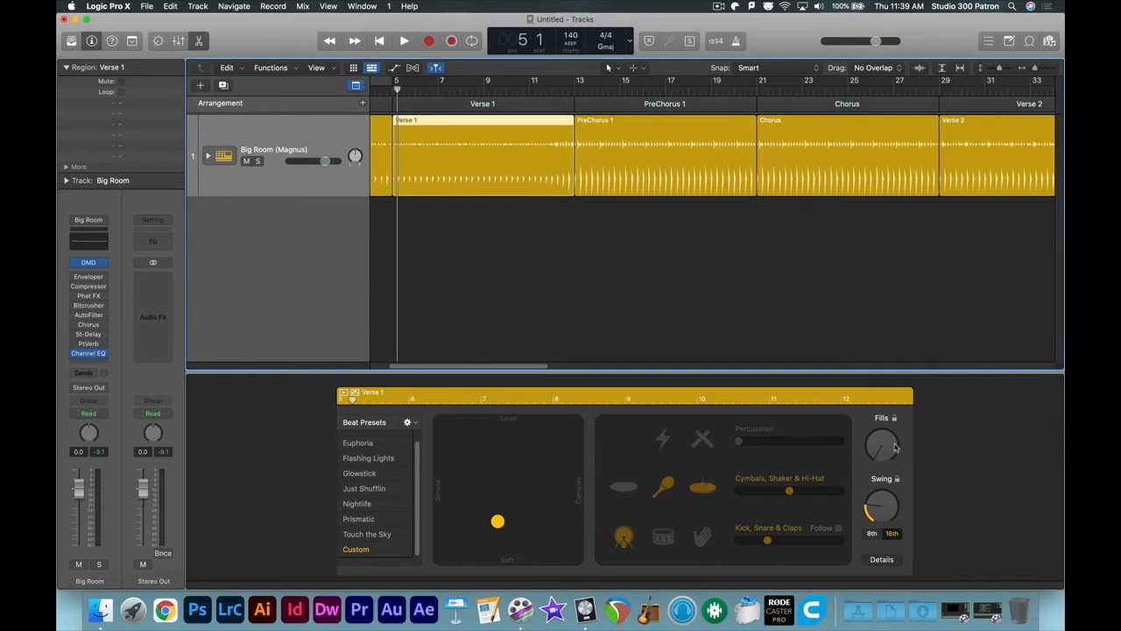
Step: Add a small amount of fills to the Verse 1 region and play it back from bar 5 into PreChorus 1
drag(892, 445, 890, 414)
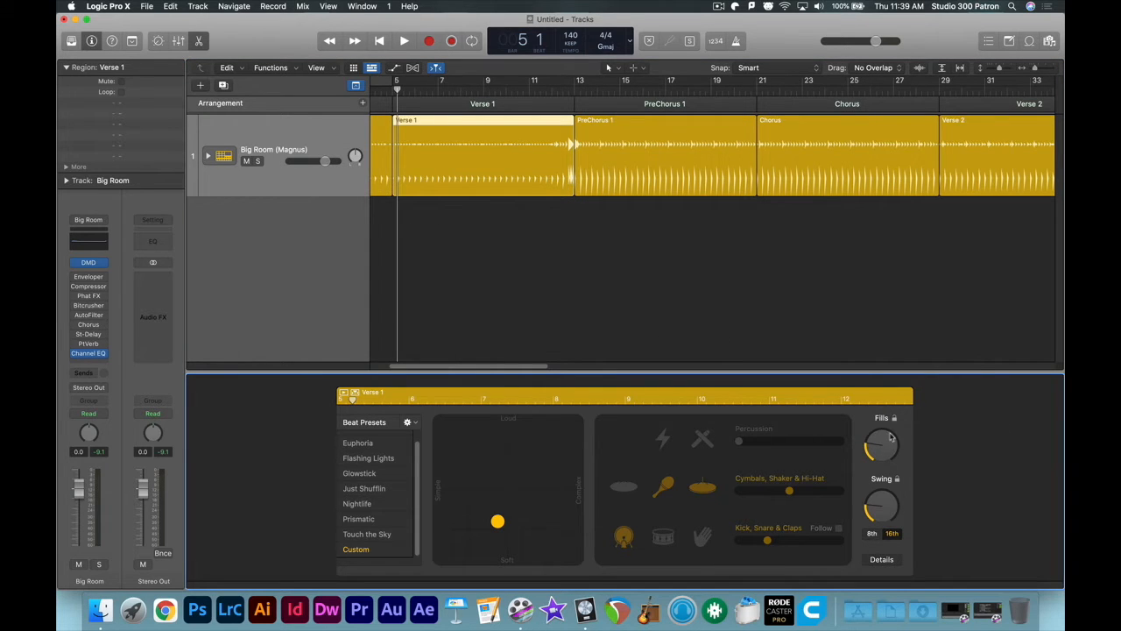
drag(888, 447, 887, 453)
click(396, 91)
key(space)
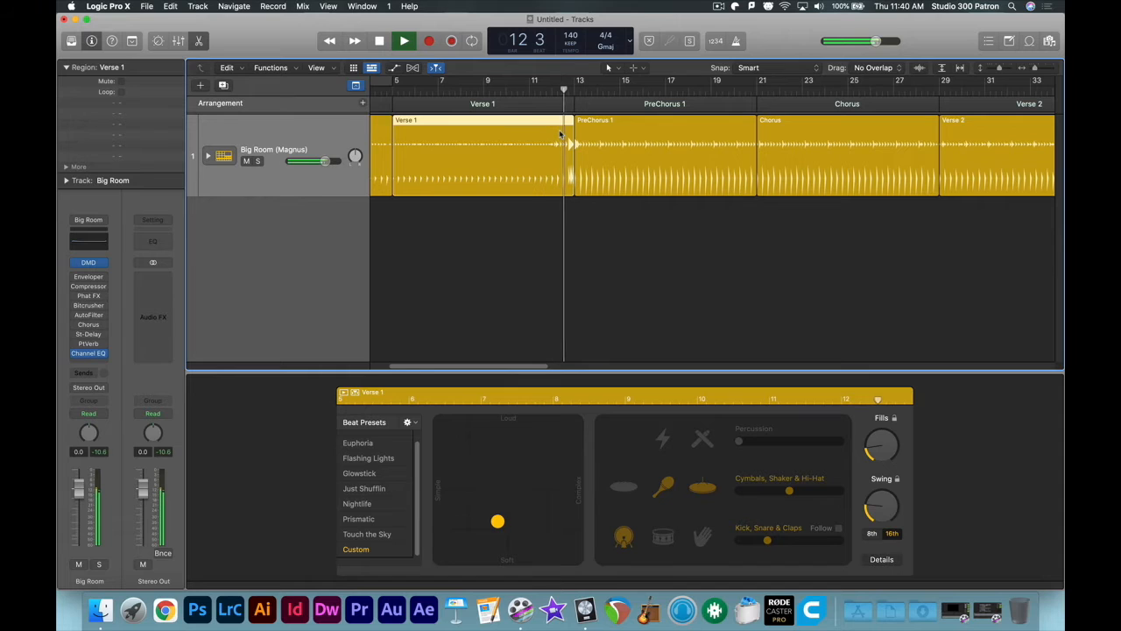
key(space)
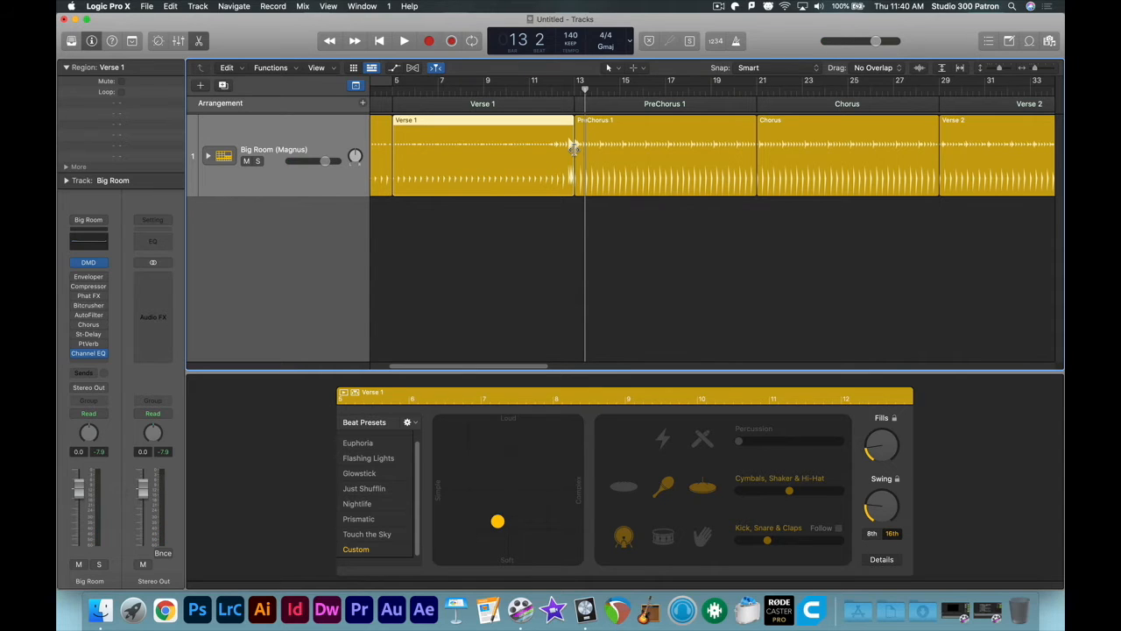
Step: Make the PreChorus 1 beat softer and simpler, and turn off its snare, claps and sticks
click(693, 145)
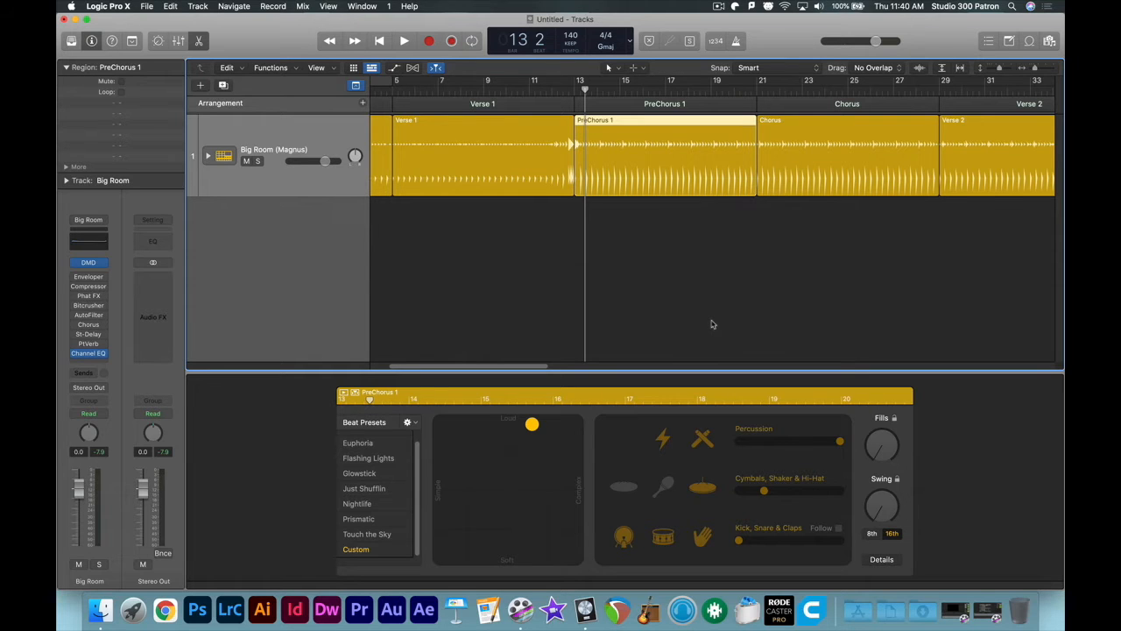
drag(537, 431, 506, 473)
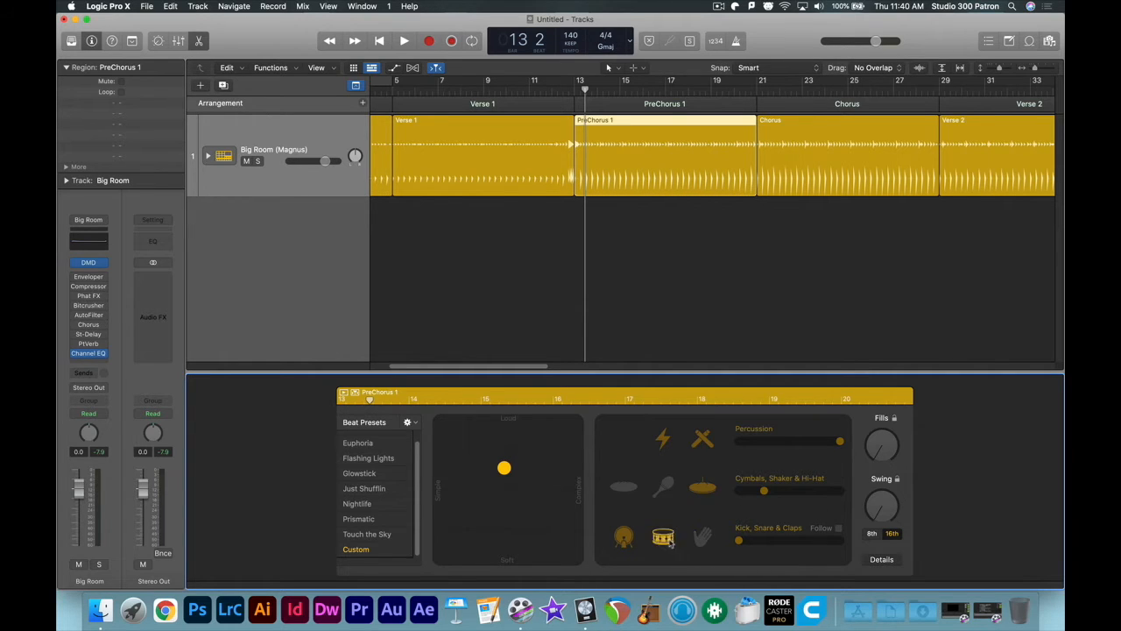
Step: Set the Verse 1 region's cymbals, shaker and hi-hat pattern to variation 2 and its kick pattern to the last variation
click(529, 157)
drag(587, 89, 405, 90)
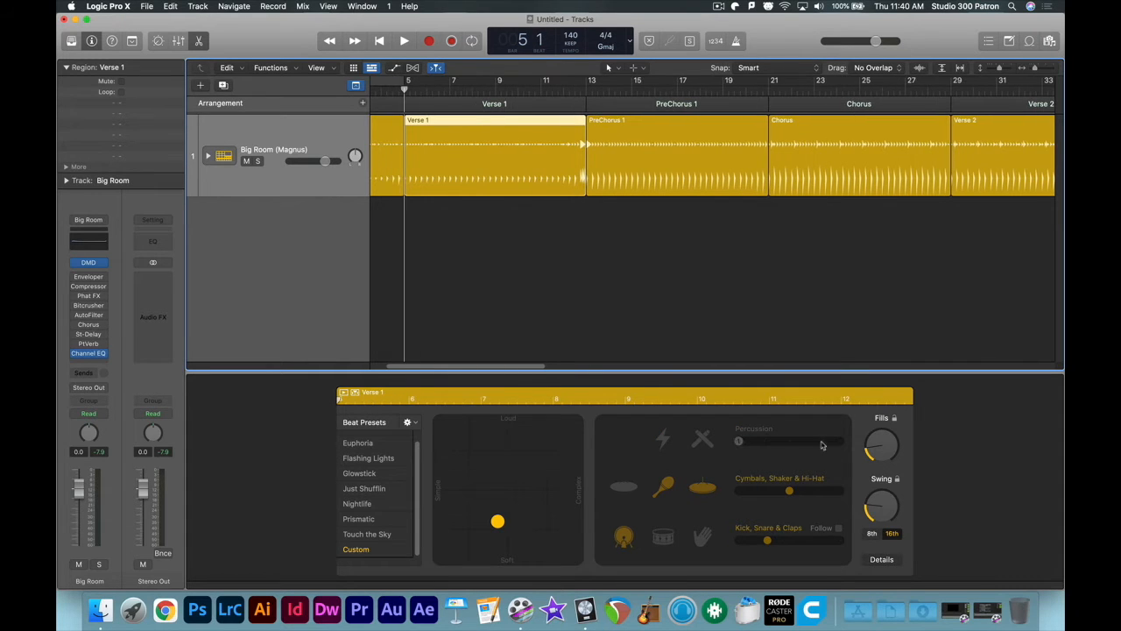
click(760, 492)
click(838, 540)
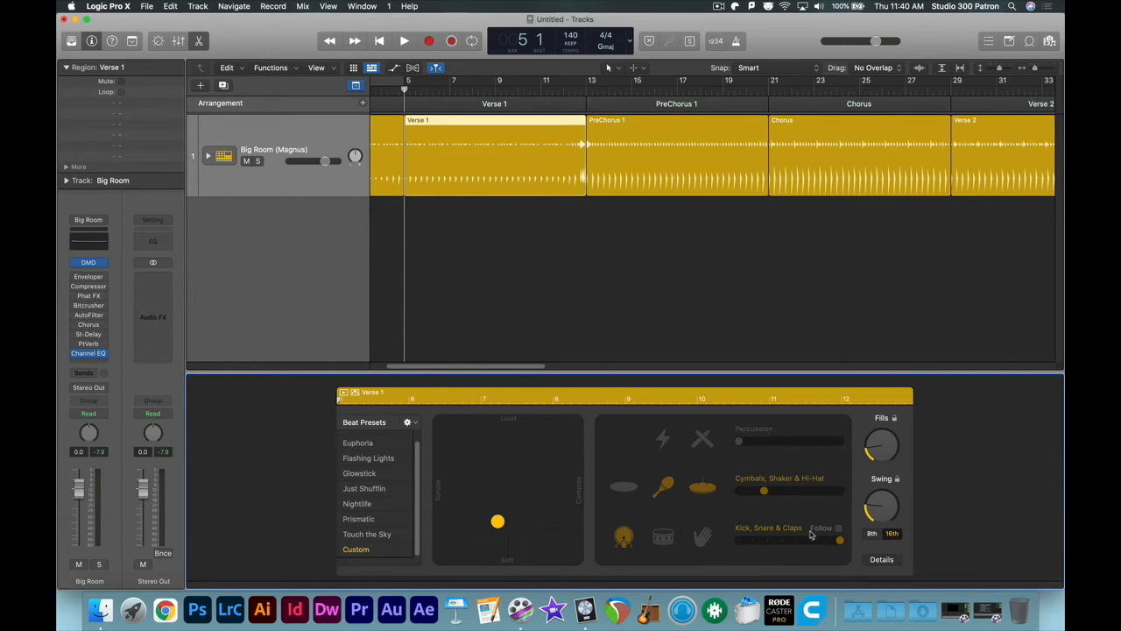
Step: Set PreChorus 1's kick pattern to the last variation and hi-hat pattern to the middle variation, and turn off its remaining percussion
click(585, 88)
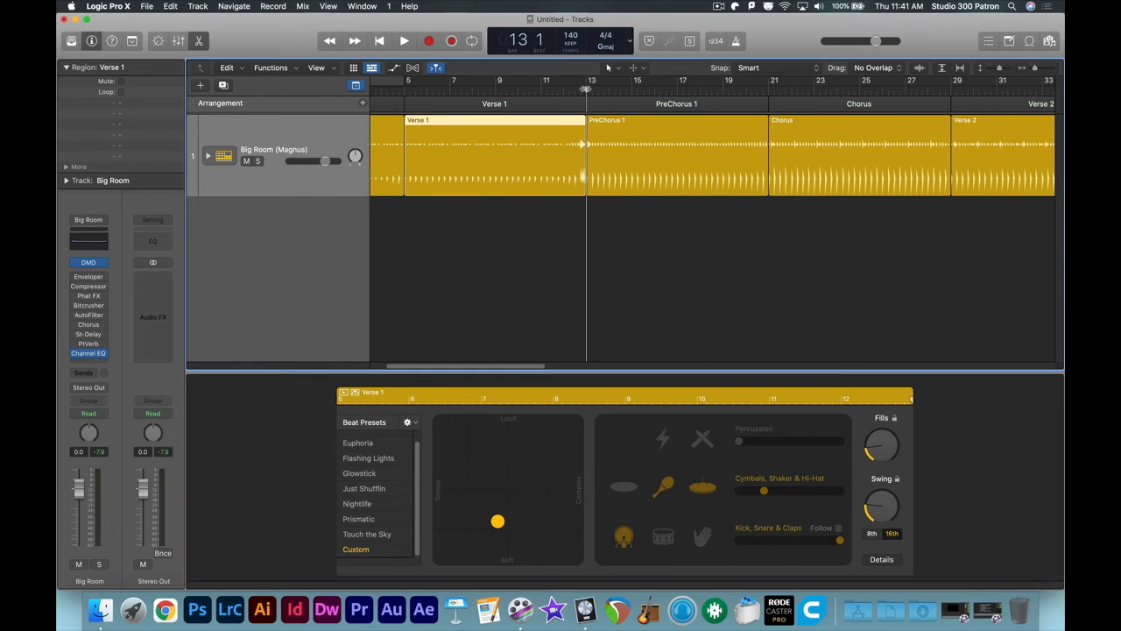
click(650, 166)
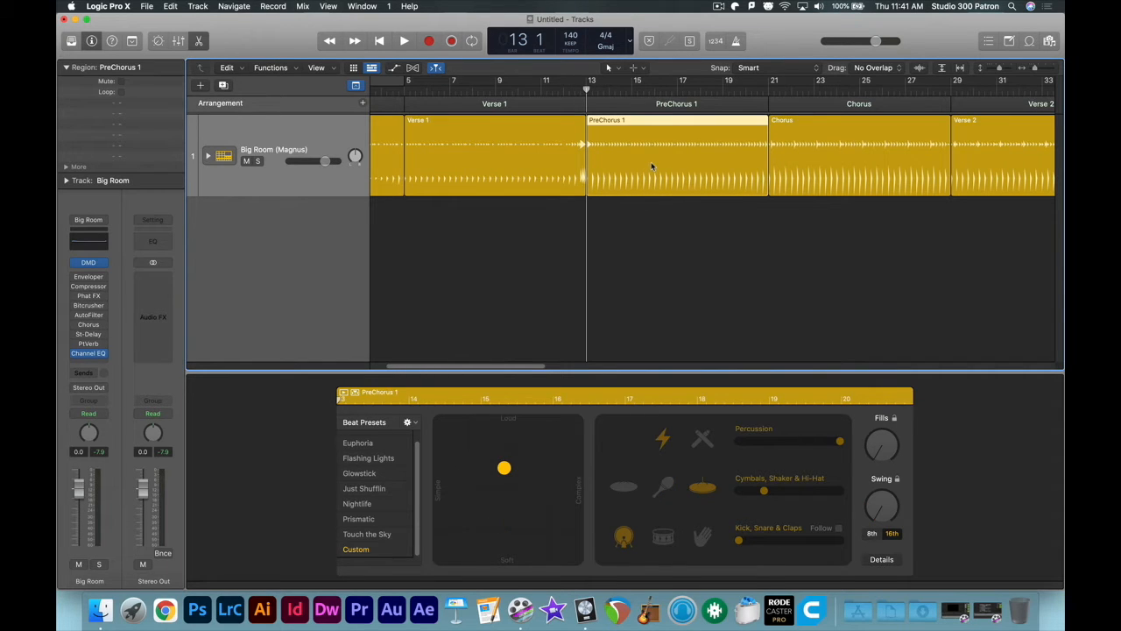
click(839, 540)
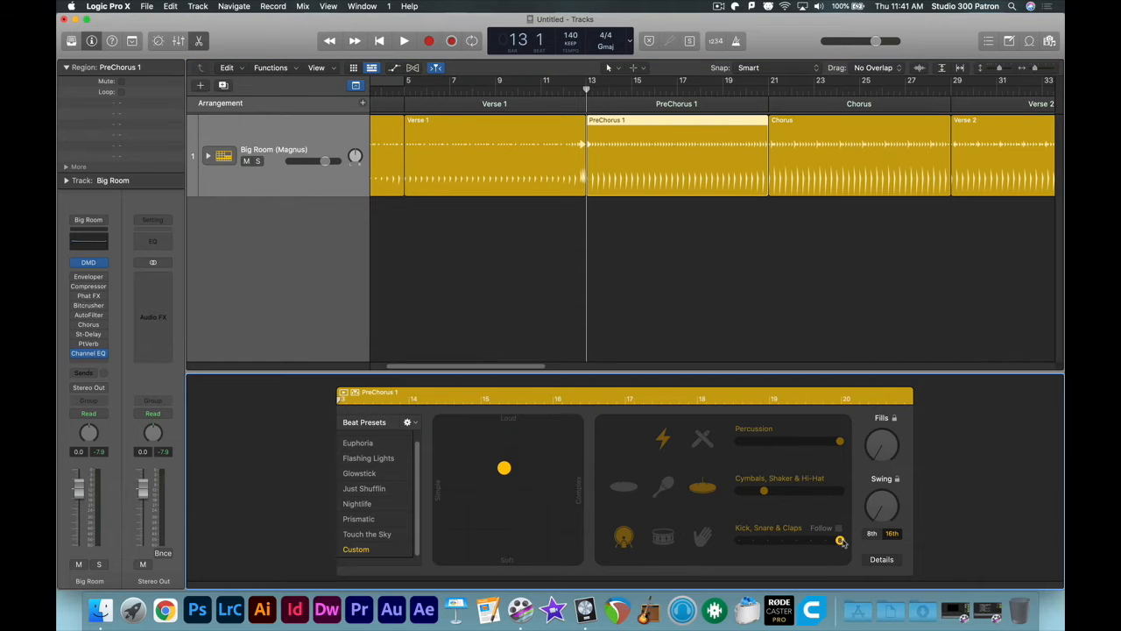
click(790, 492)
click(663, 438)
Step: Add some fills to PreChorus 1, make its beat louder, and play it back from bar 13 into the Chorus
drag(881, 453, 868, 419)
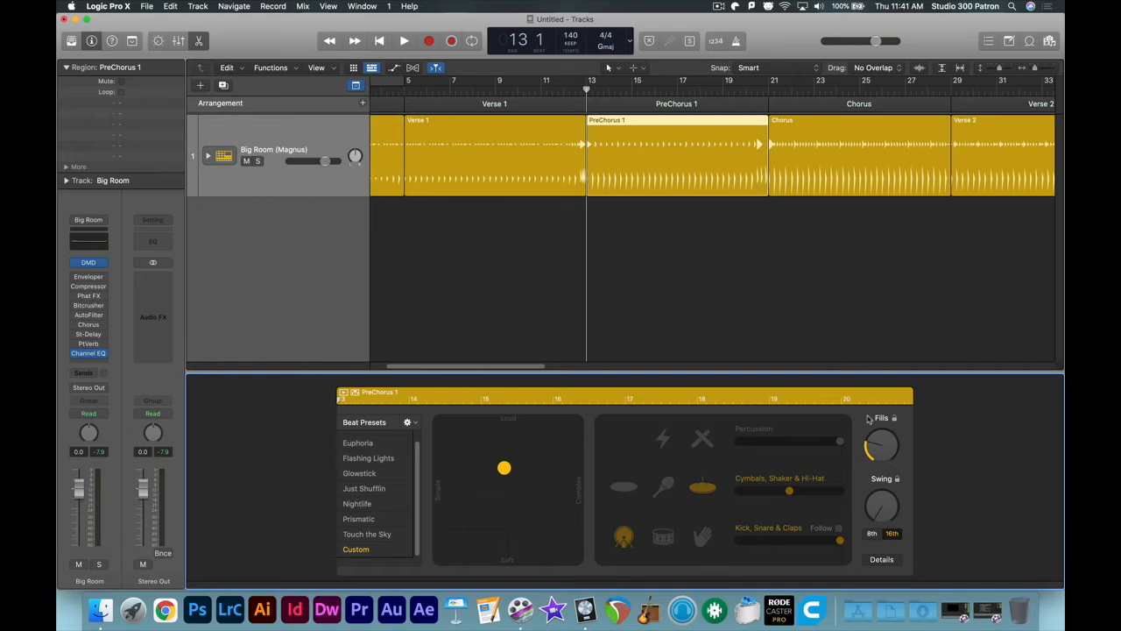
drag(504, 467, 505, 446)
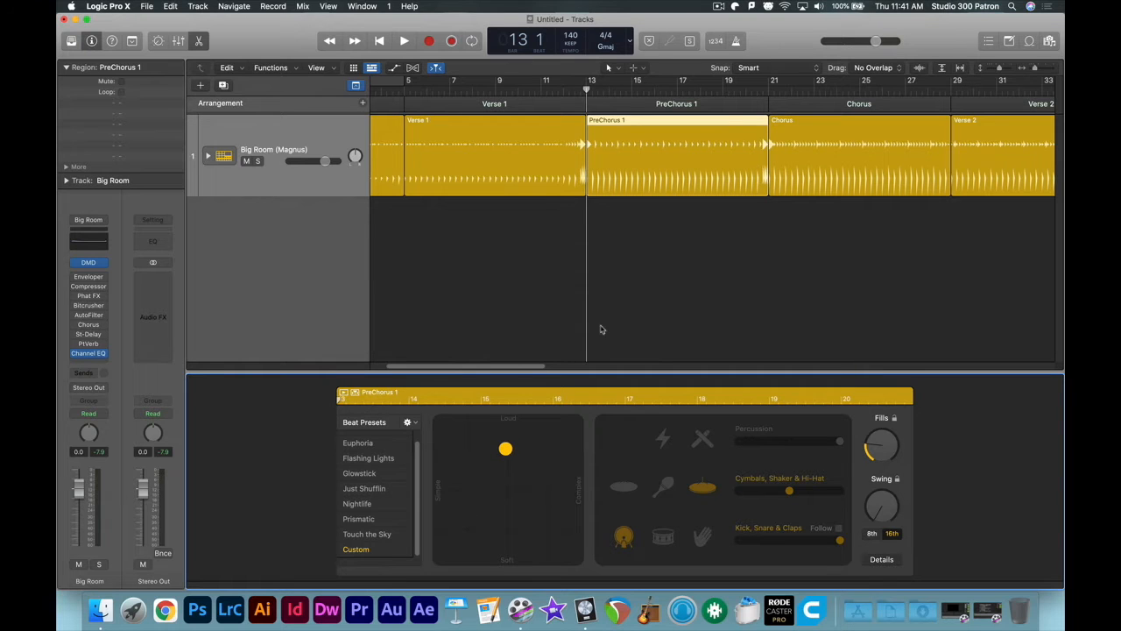
key(space)
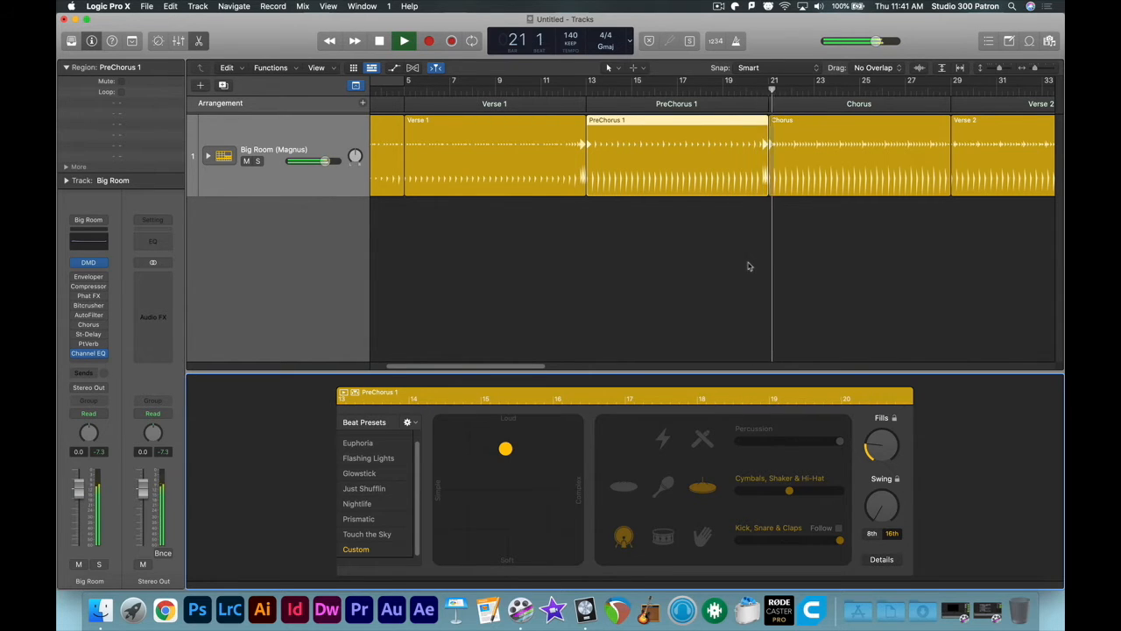
key(space)
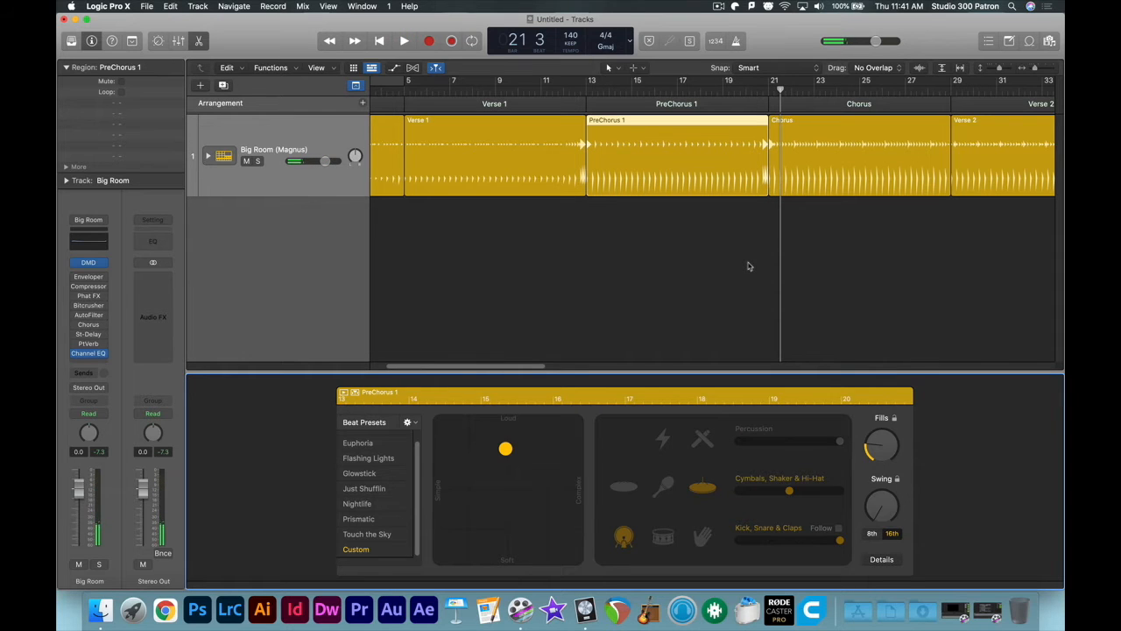
Step: In the first Chorus region, turn off percussion, add the shaker, and set the kick pattern to variation 2 and the cymbals pattern to the middle variation
click(825, 161)
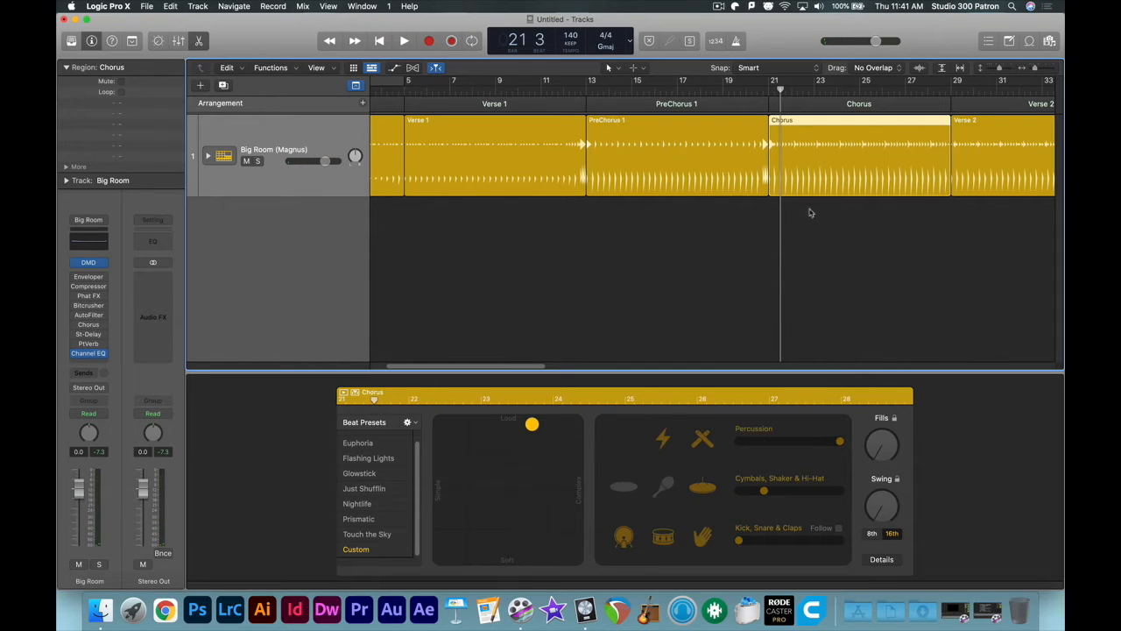
click(704, 438)
click(706, 440)
click(668, 493)
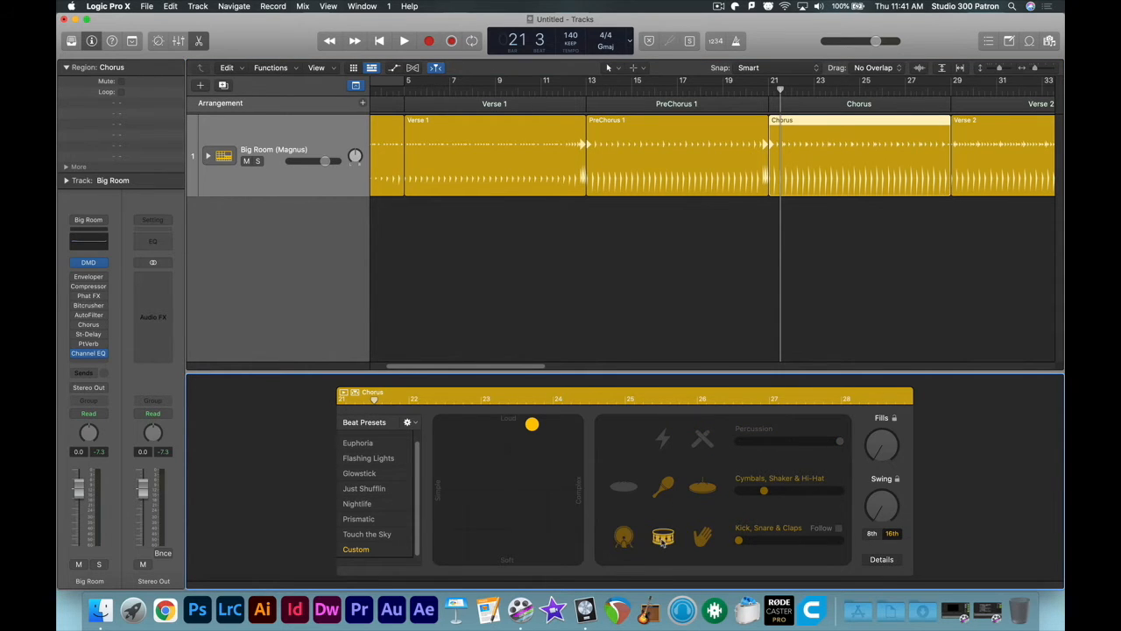
click(768, 541)
drag(764, 491, 789, 492)
Step: Add a small amount of fills to the first Chorus region and make its beat slightly softer and simpler
drag(874, 456, 879, 427)
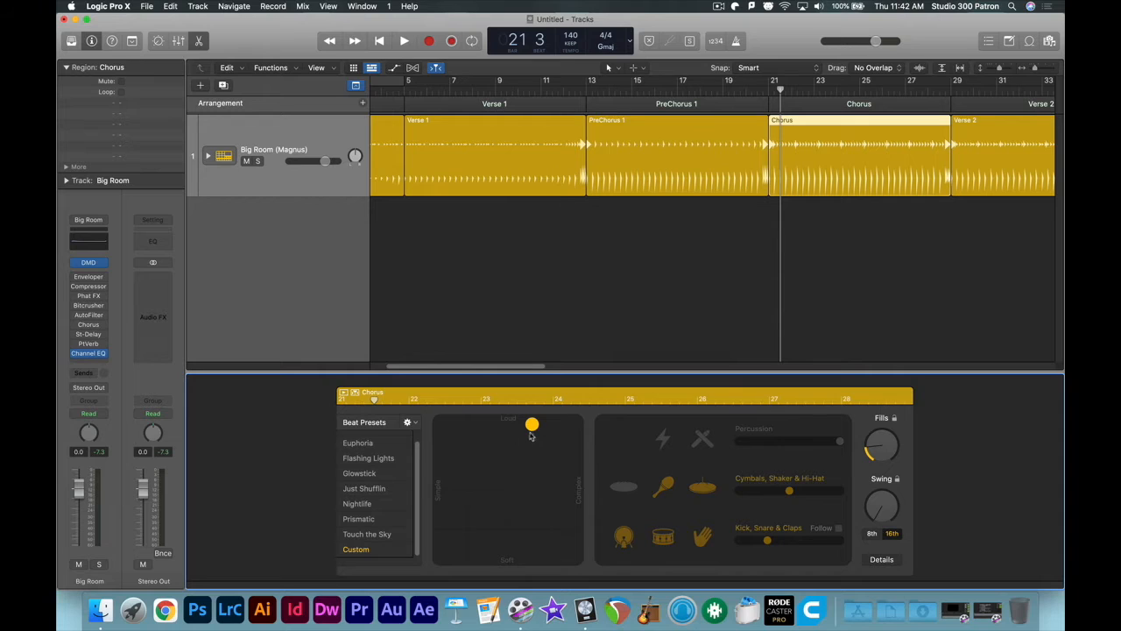
drag(533, 426, 503, 453)
drag(499, 456, 498, 458)
Step: Play back the drums from bar 13 through PreChorus 1 and the first Chorus
click(769, 90)
click(588, 91)
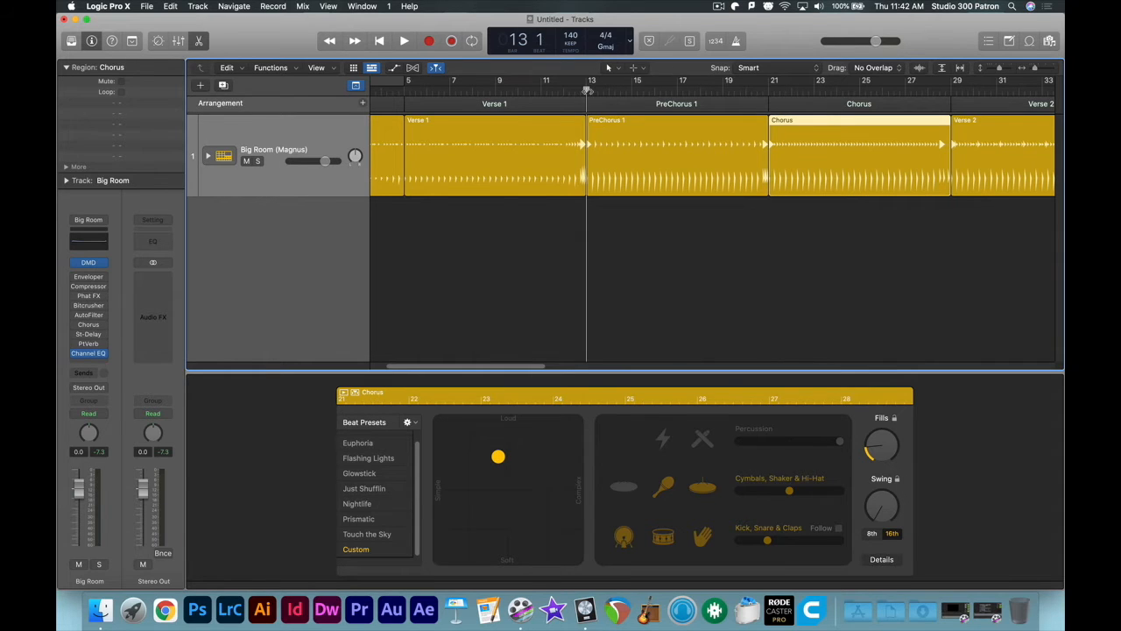
key(space)
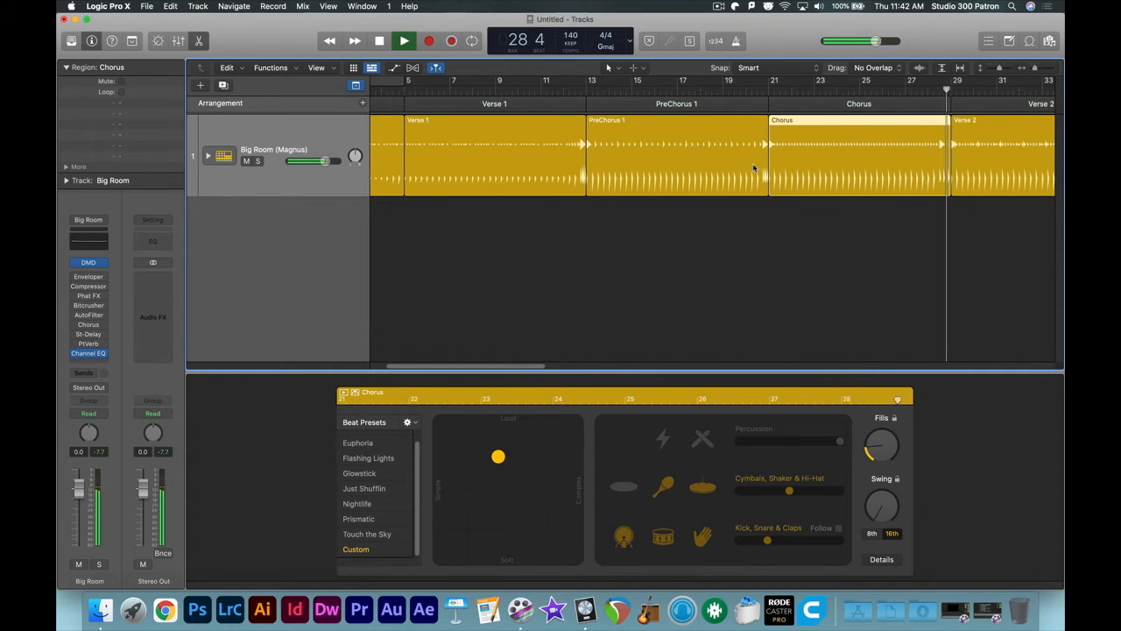
Step: Stop playback and compare the Drummer settings of the Verse 1 and Verse 2 regions
key(space)
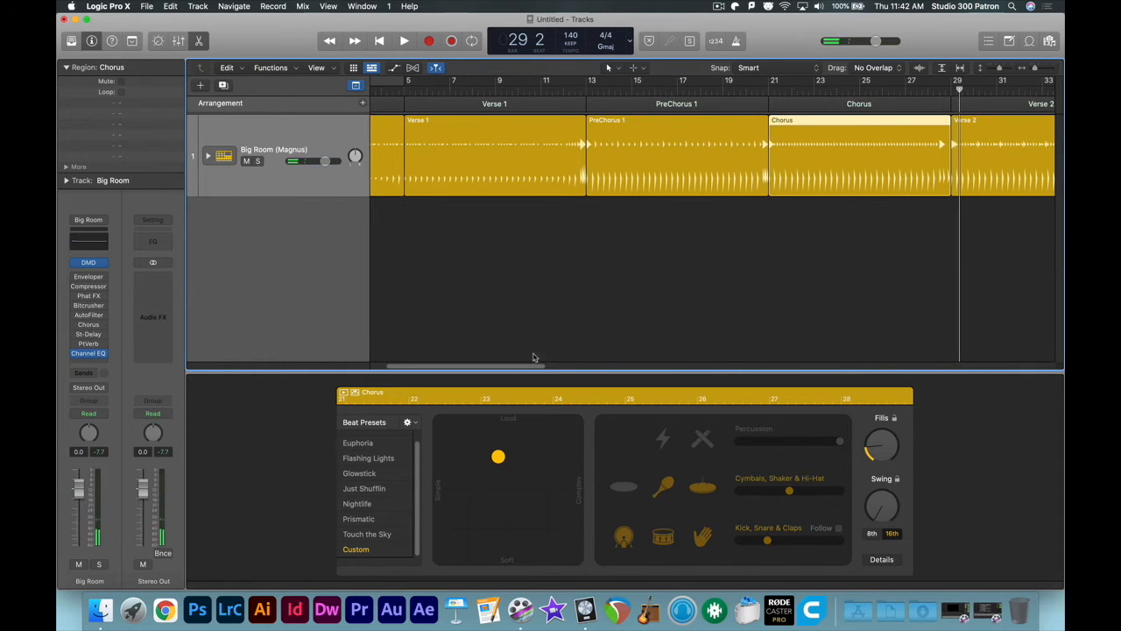
drag(515, 366, 576, 355)
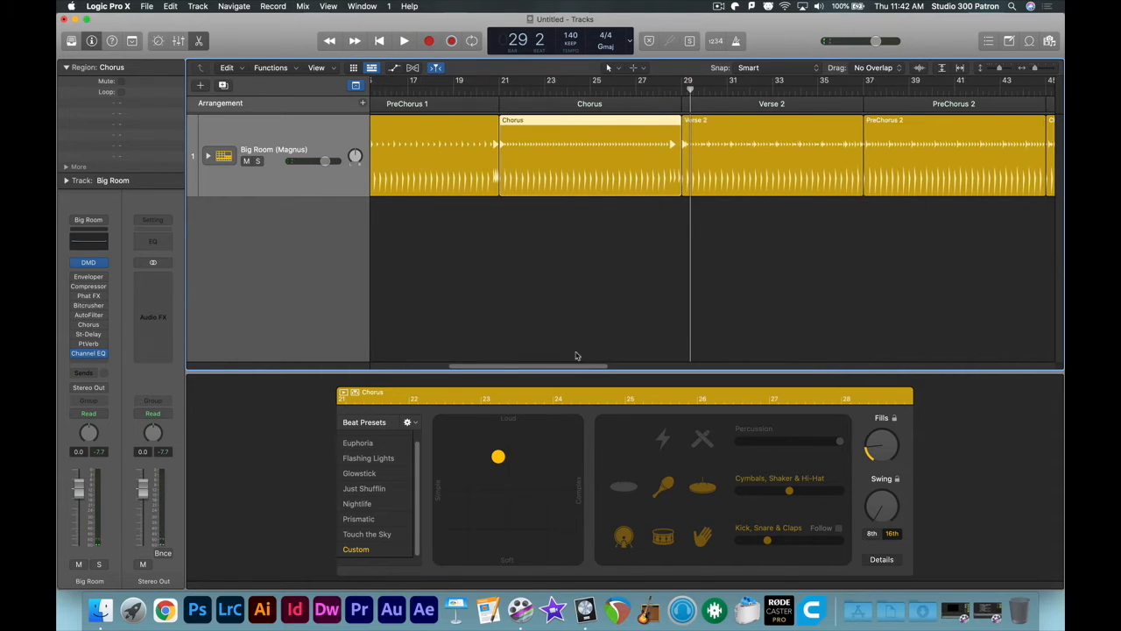
click(765, 136)
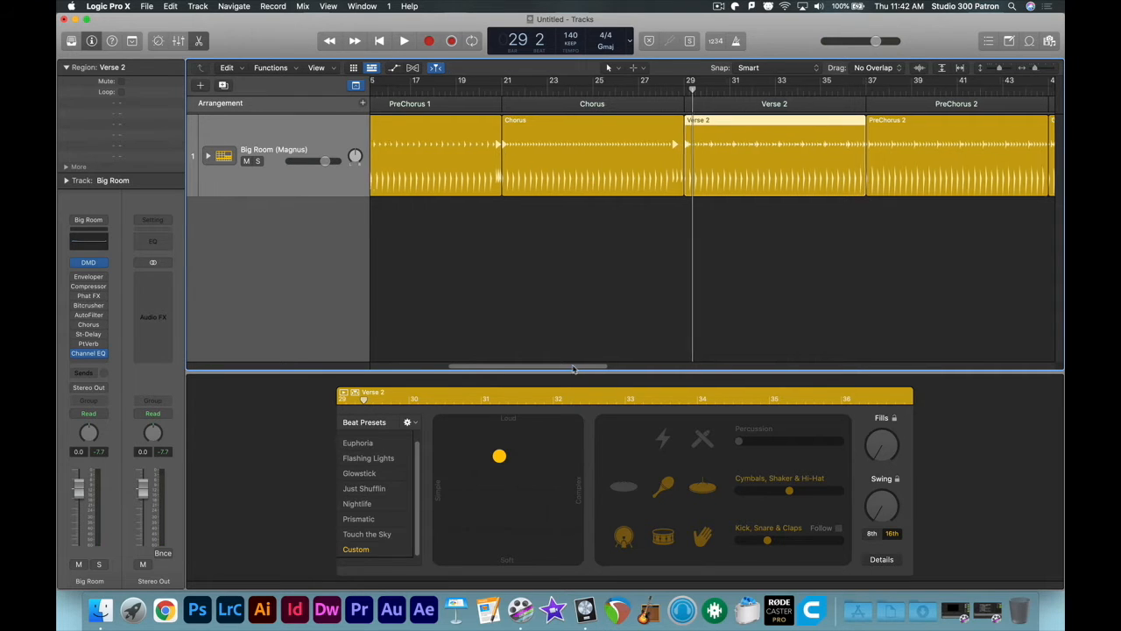
drag(578, 369, 514, 365)
click(515, 145)
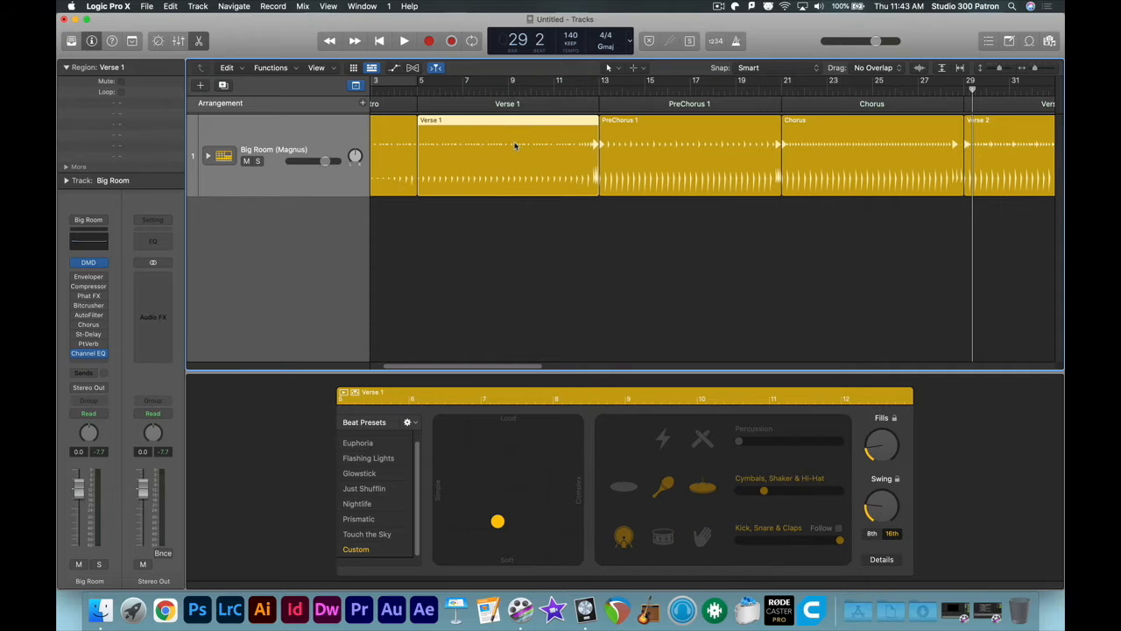
click(1023, 149)
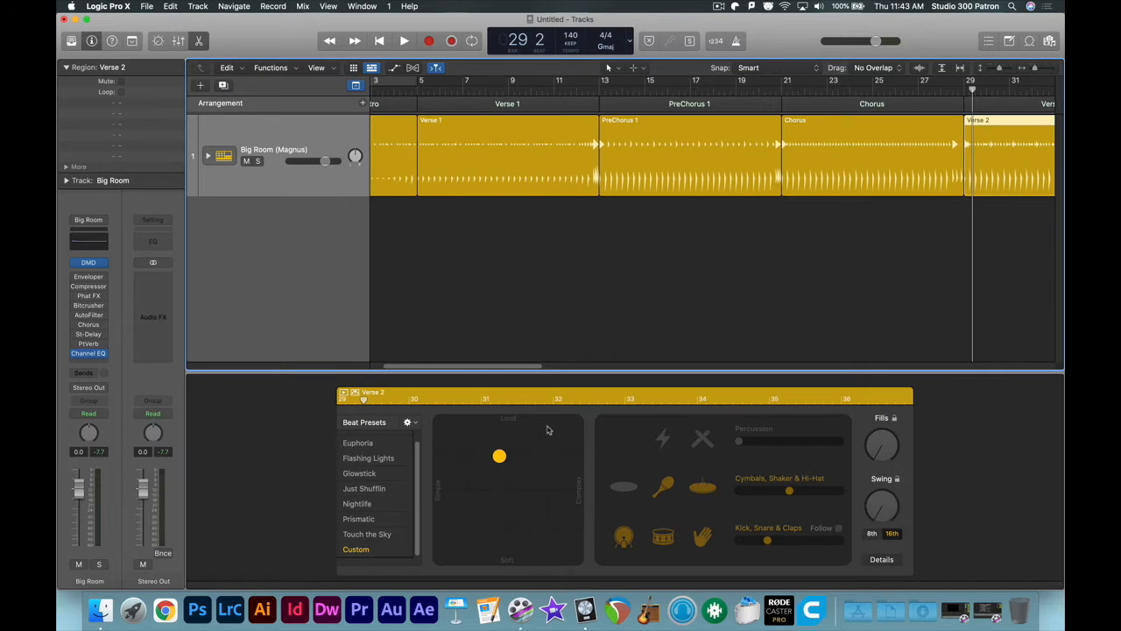
click(524, 170)
click(970, 158)
Step: Copy the Verse 1 drum region to bar 29, replacing the Verse 2 region
click(516, 146)
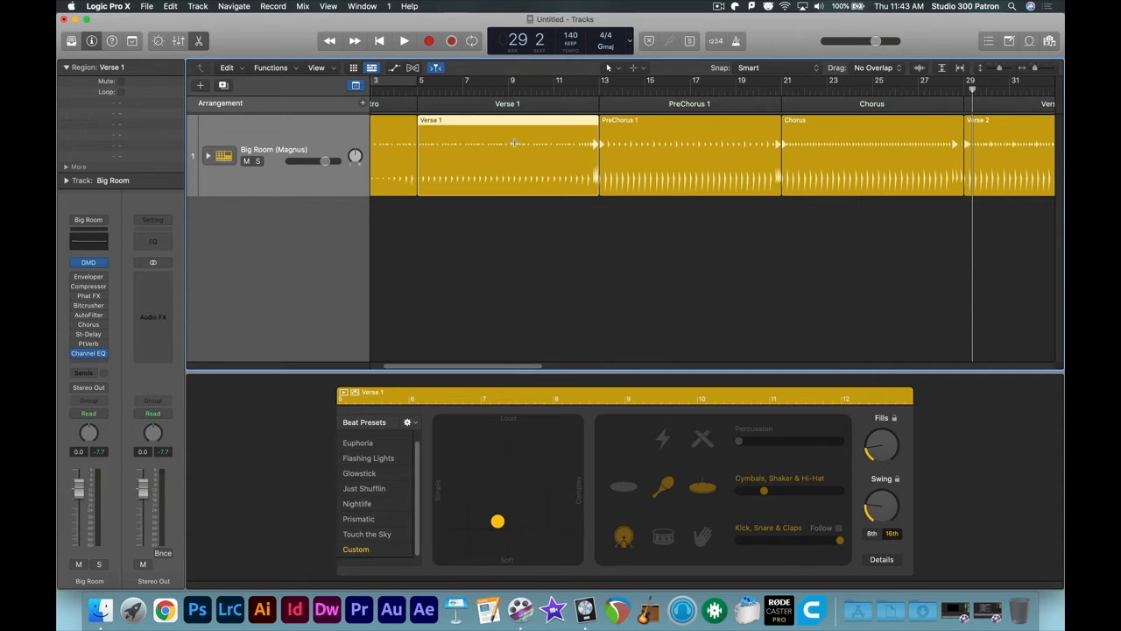
drag(973, 89, 963, 90)
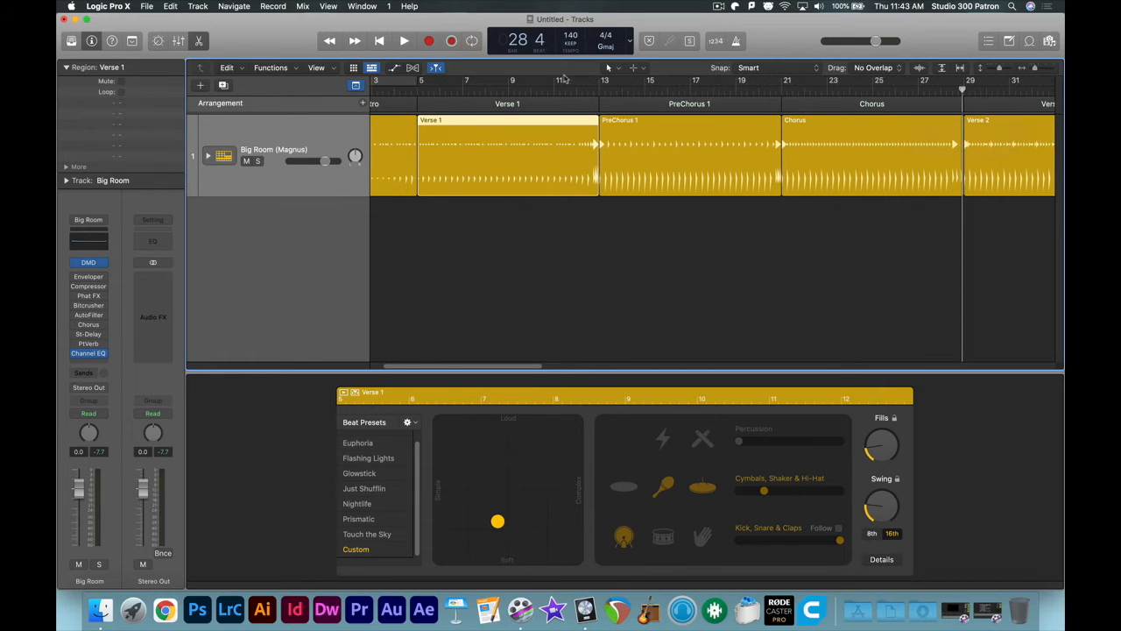
click(969, 88)
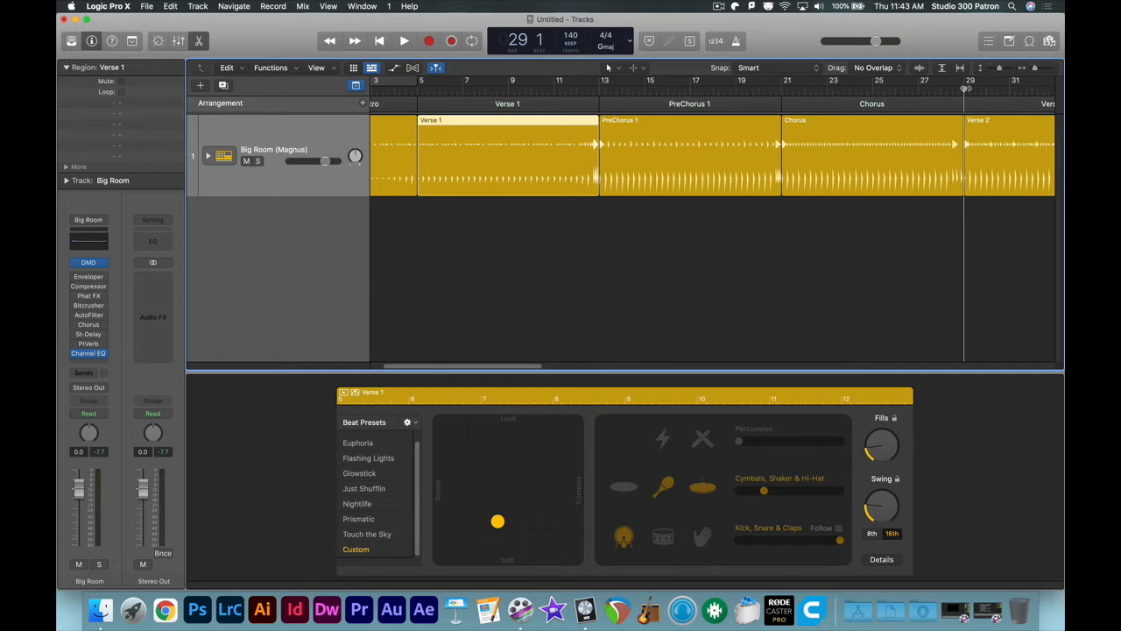
key(super+v)
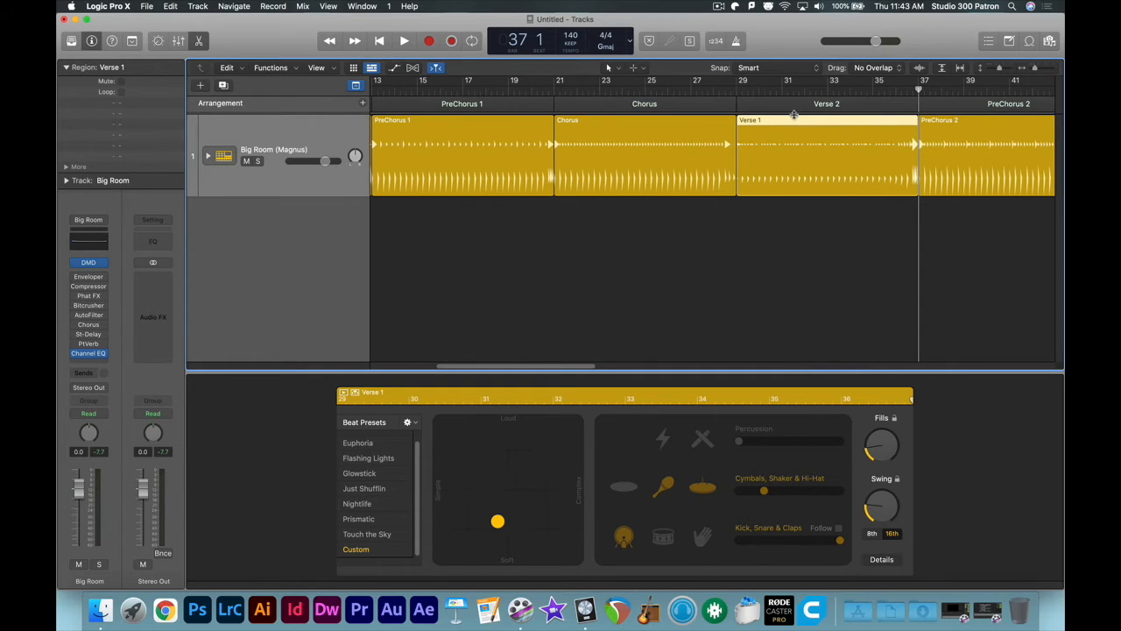
Step: Make the beat of the copied verse region at bar 29 louder, keeping its complexity about the same
double_click(755, 124)
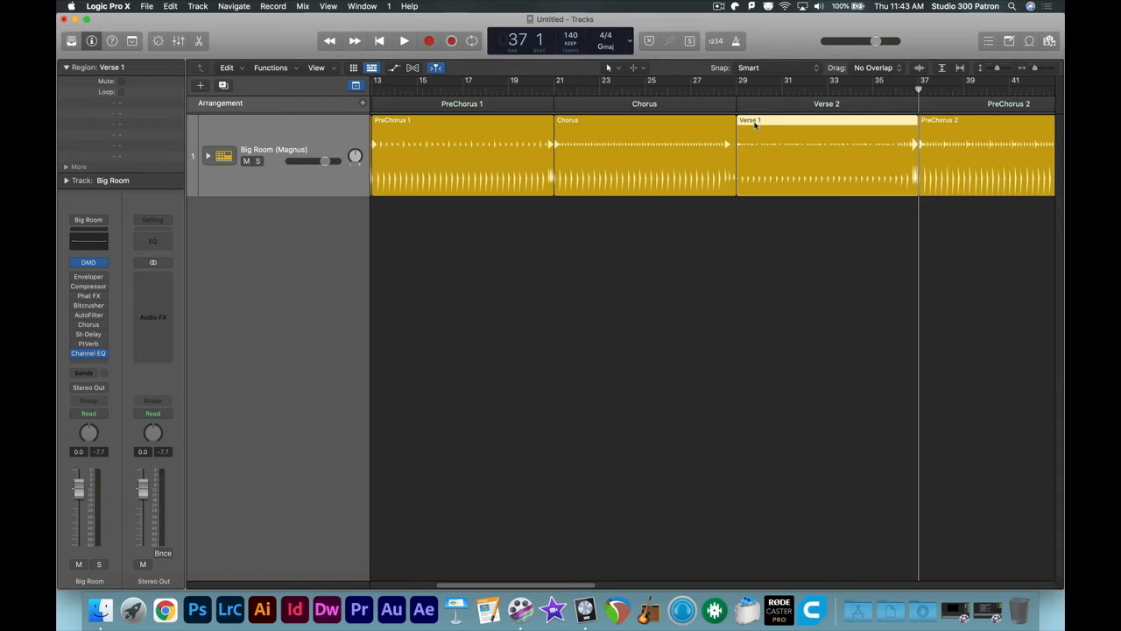
double_click(755, 124)
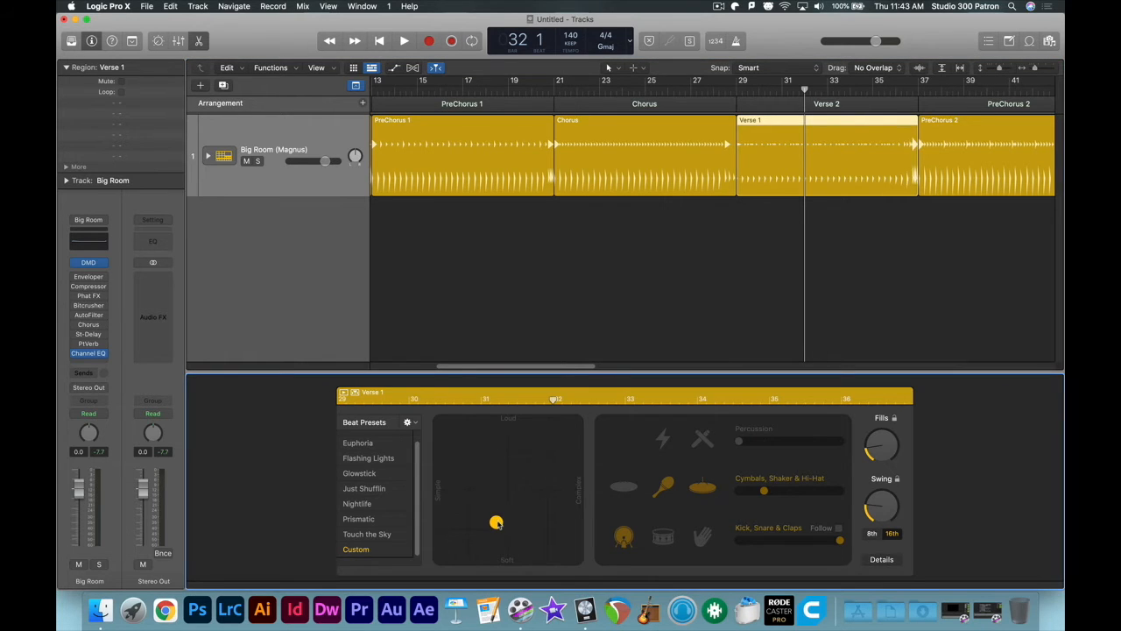
click(689, 90)
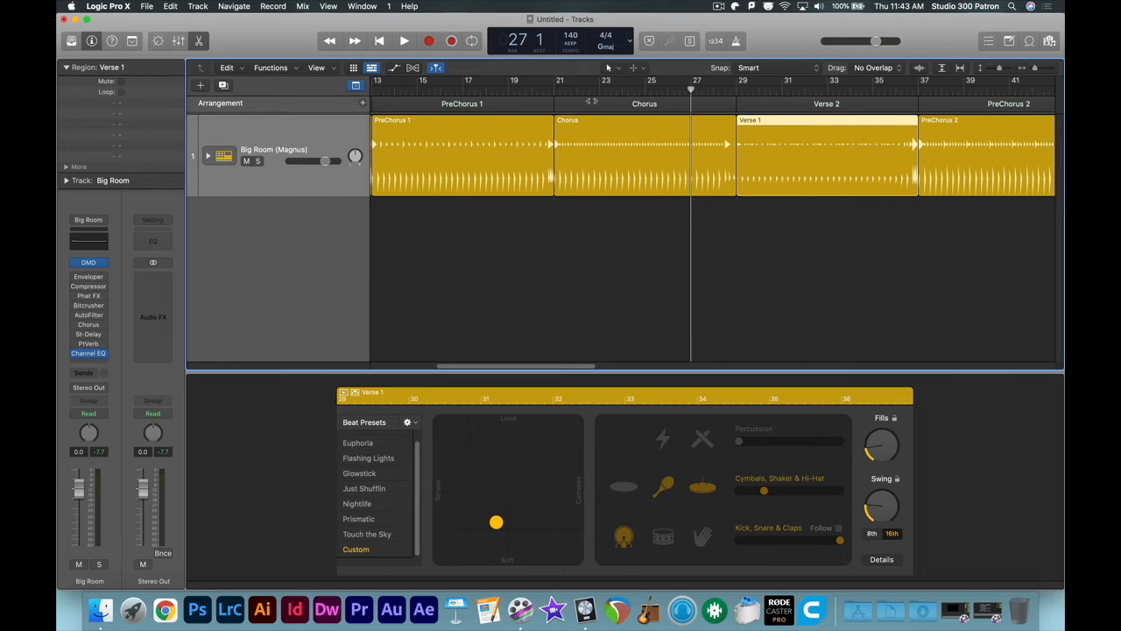
click(759, 89)
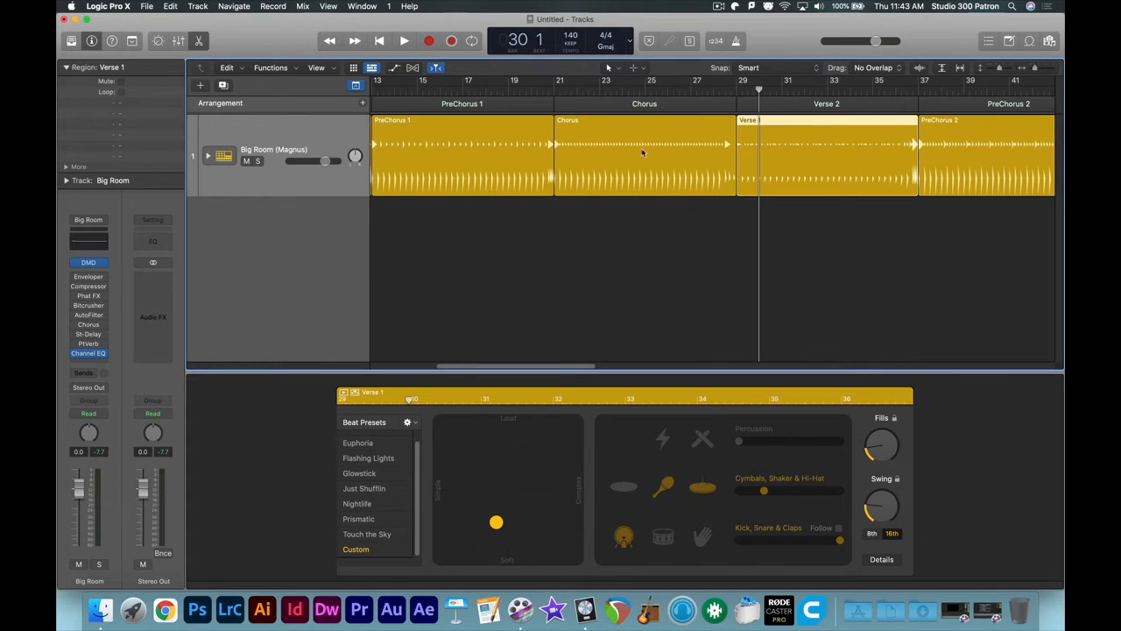
drag(497, 523, 495, 489)
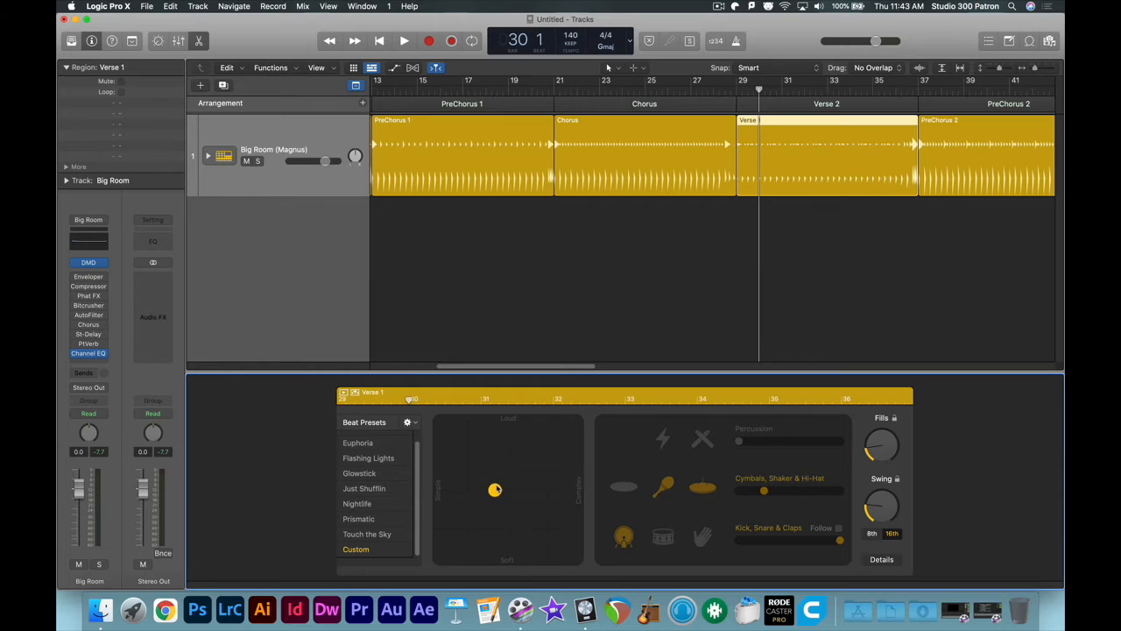
Step: Replace the PreChorus 2 region at bar 37 with a copy of PreChorus 1 and make its beat slightly louder
key(Right)
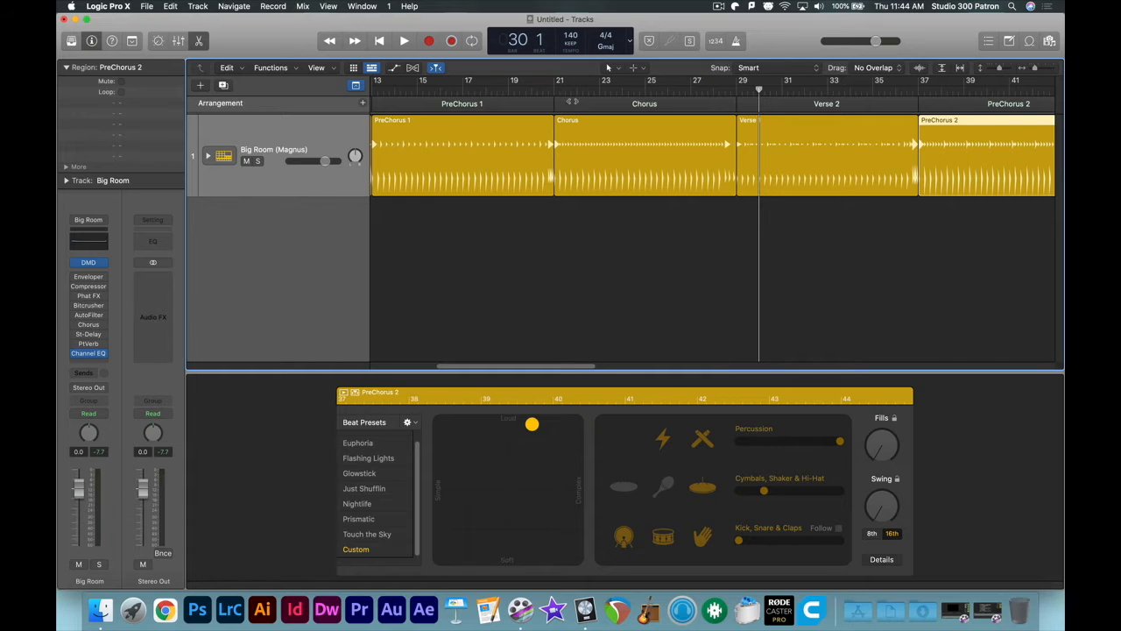
click(515, 142)
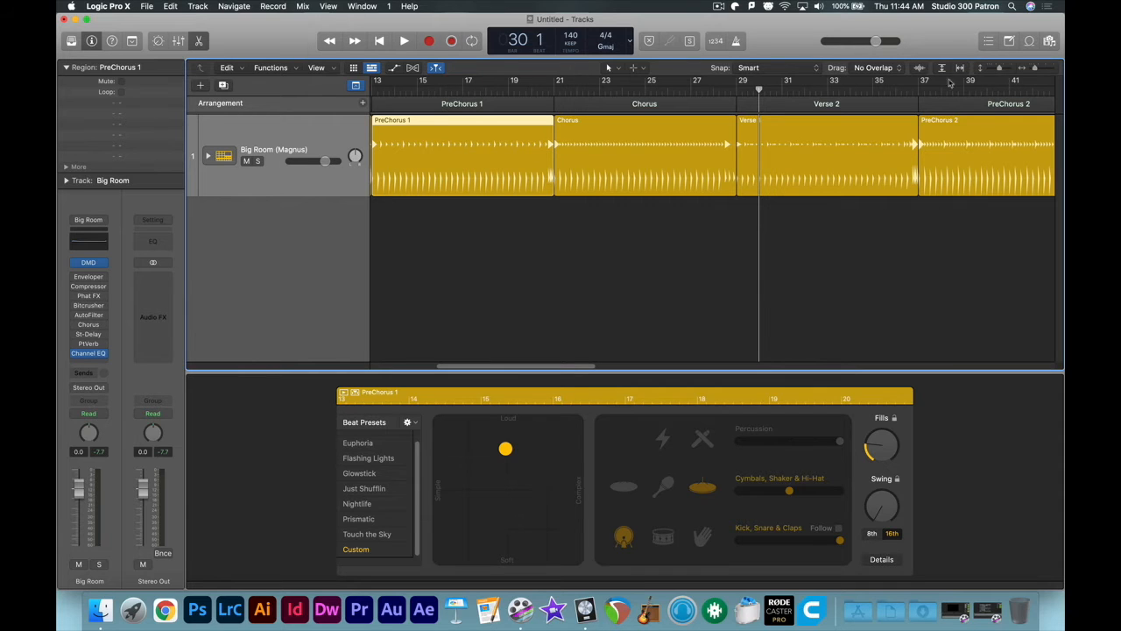
click(918, 88)
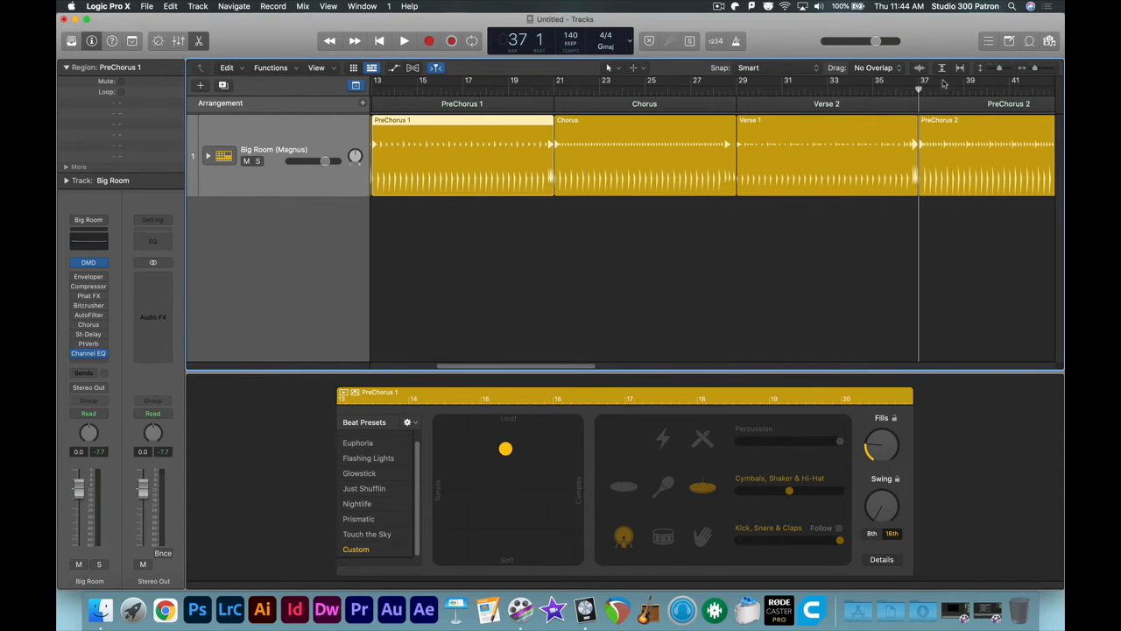
key(super+v)
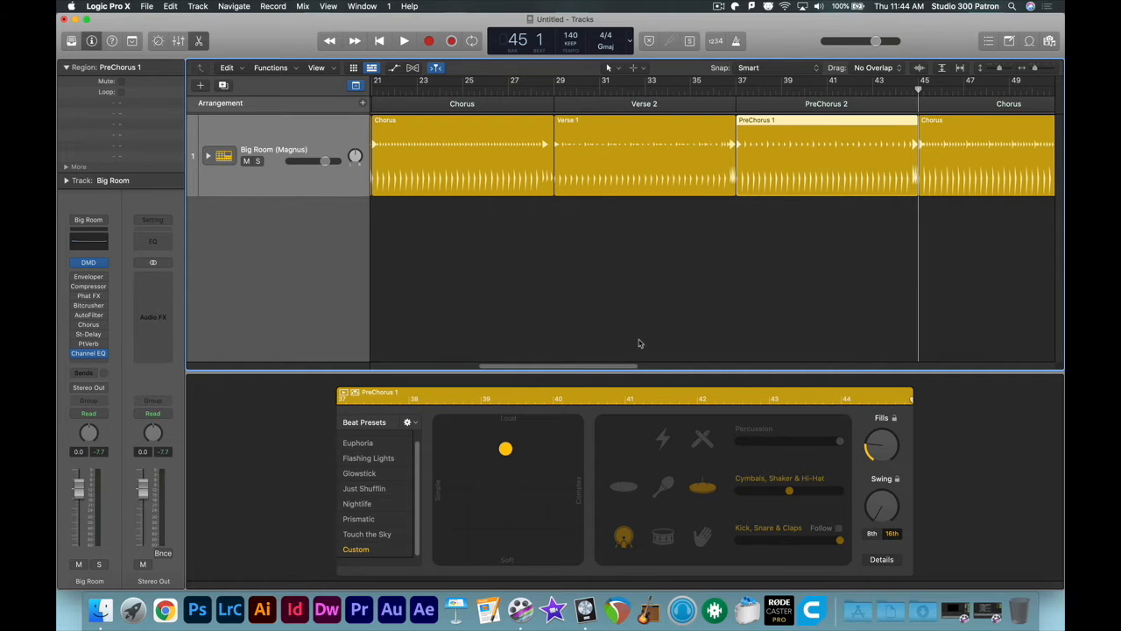
click(504, 448)
drag(505, 448, 503, 443)
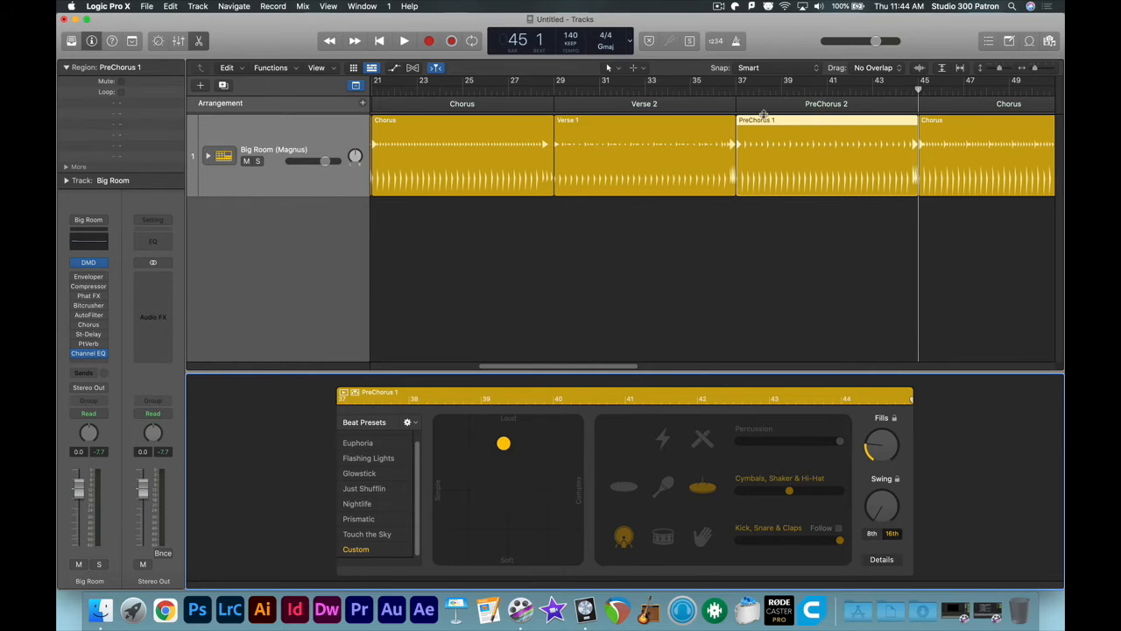
Step: Replace the Chorus region at bar 45 with a copy of the first Chorus and make its beat slightly louder
click(487, 163)
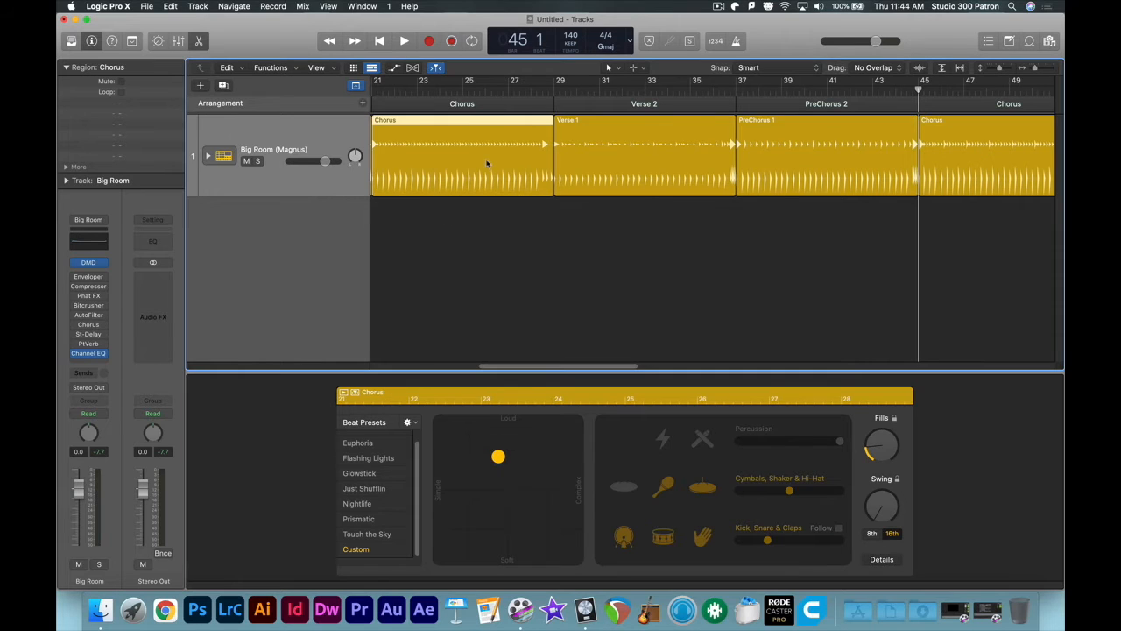
click(977, 154)
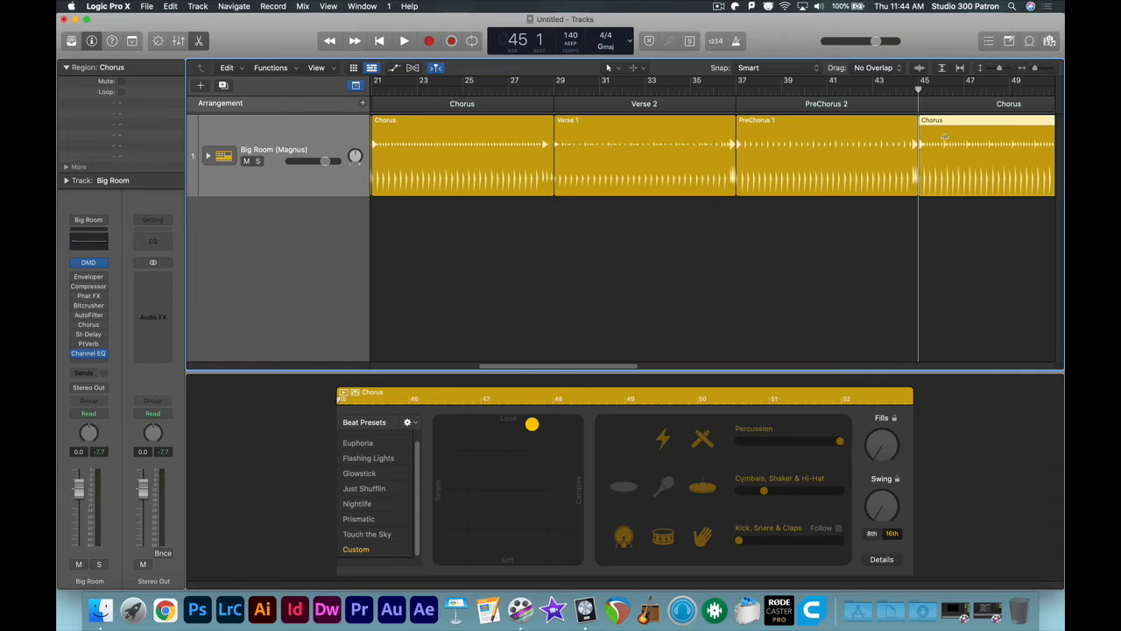
key(super+v)
click(473, 89)
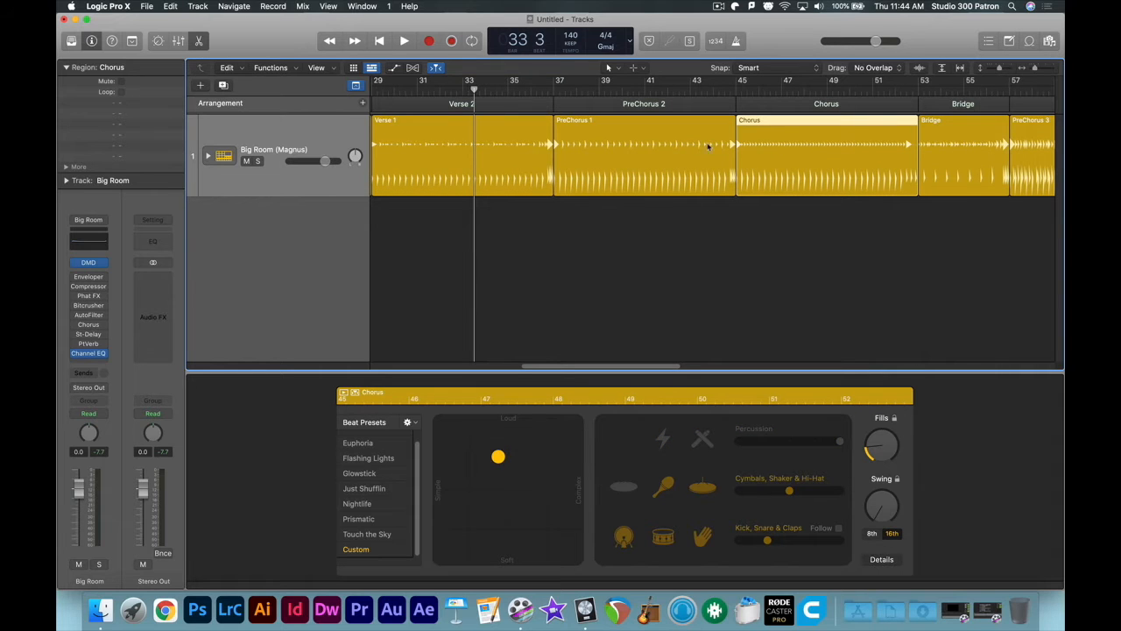
drag(498, 460, 500, 453)
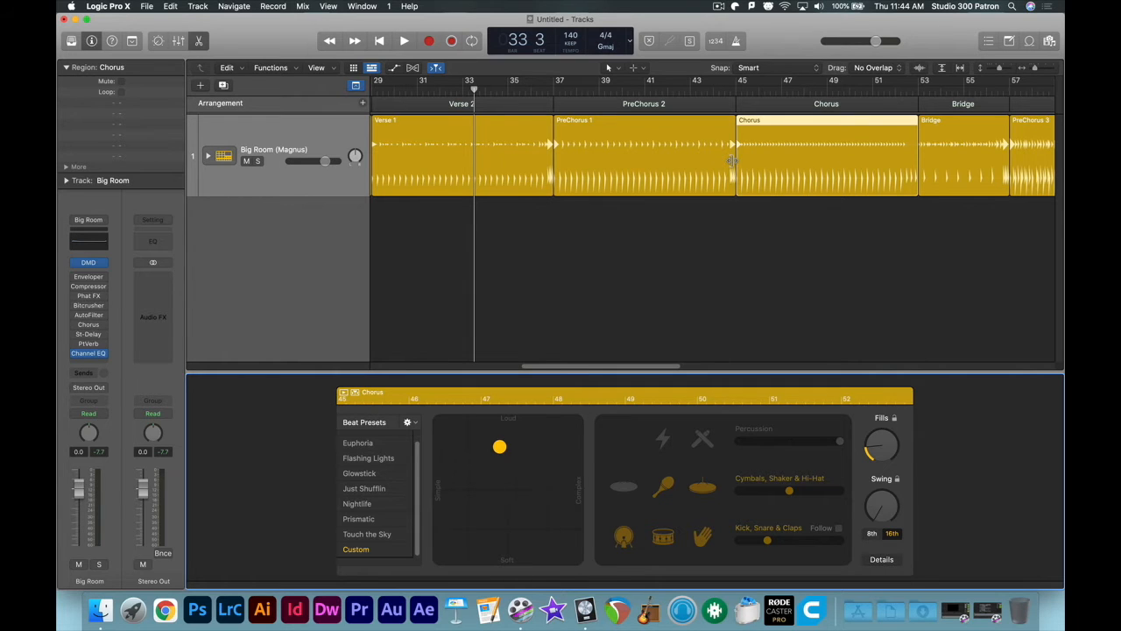
Step: Trim the end of the PreChorus 2 region to leave a short gap before bar 45, and play back both transitions into the Chorus
drag(732, 160, 725, 157)
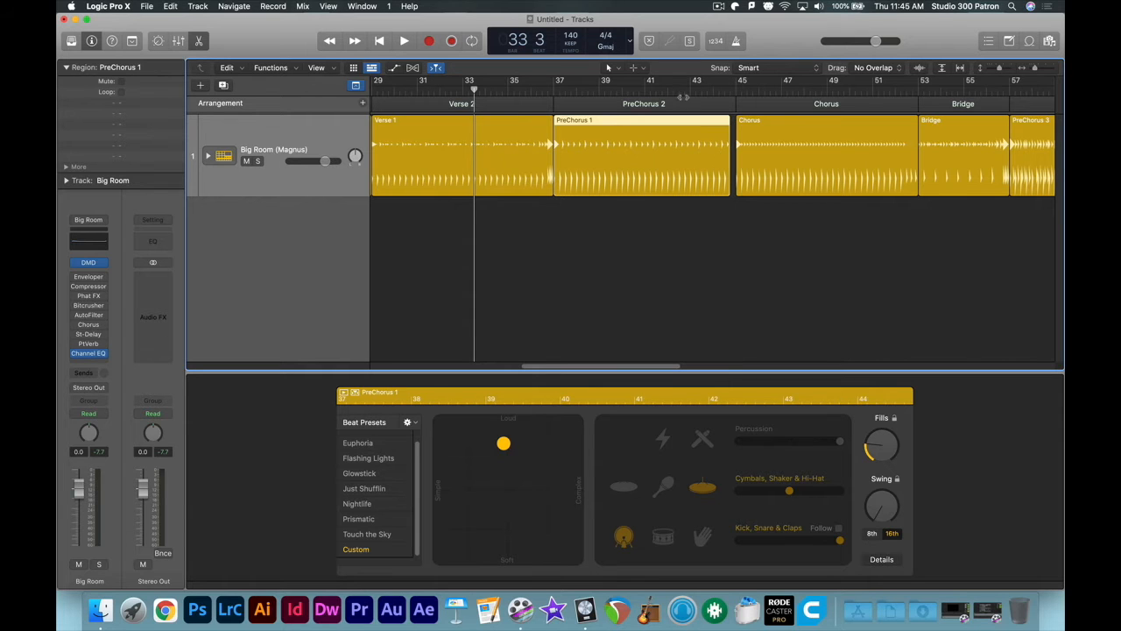
drag(642, 368, 592, 368)
drag(374, 91, 406, 91)
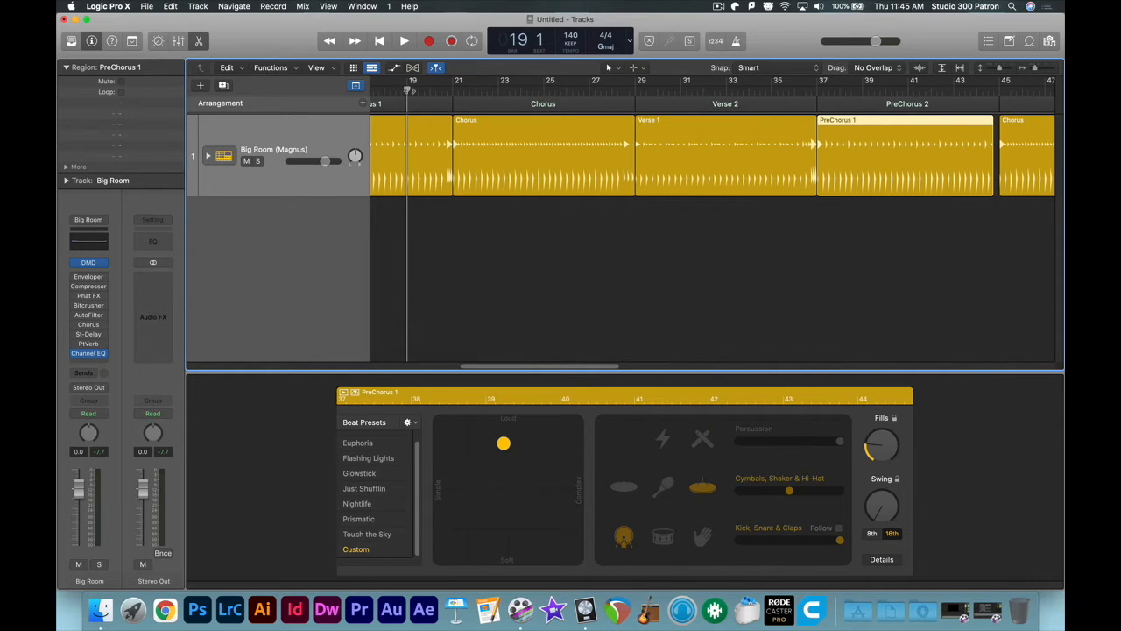
key(space)
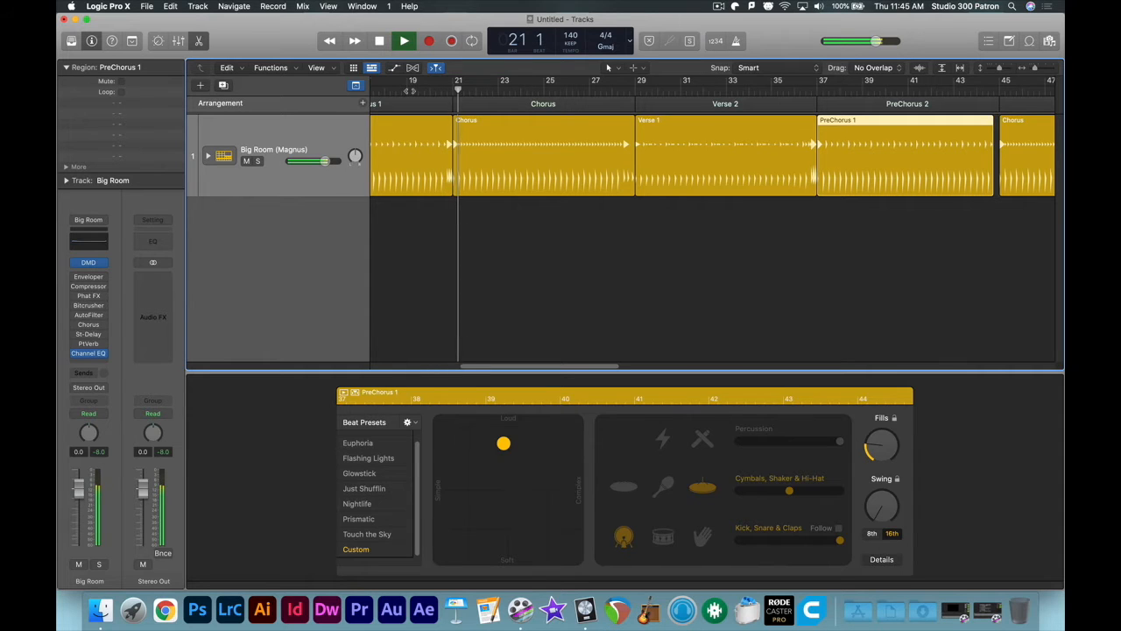
key(space)
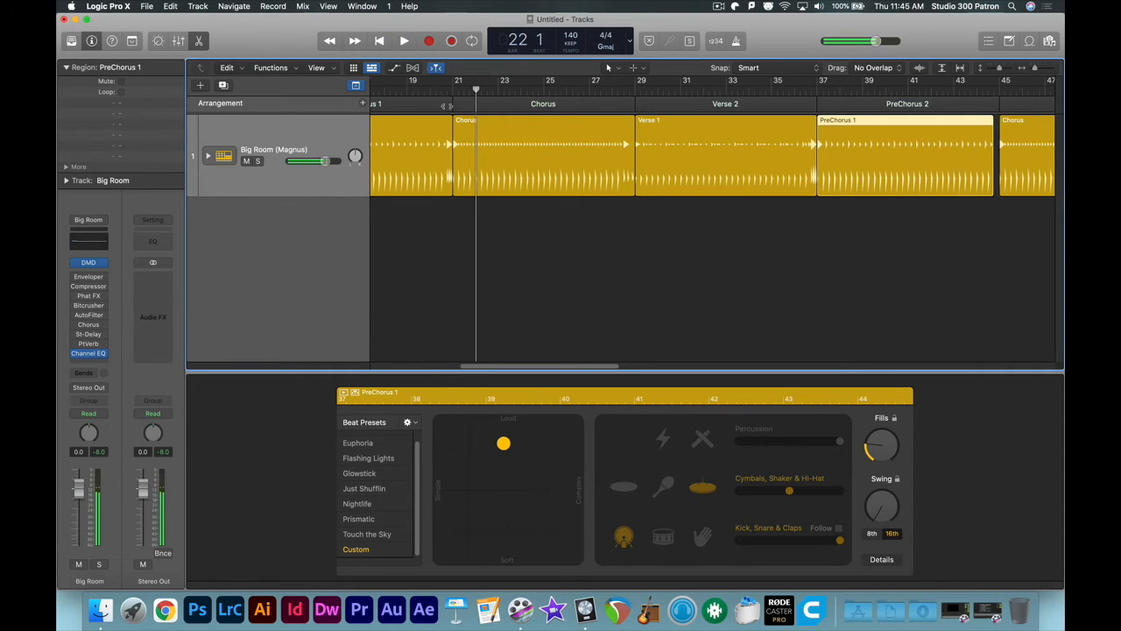
click(955, 88)
key(space)
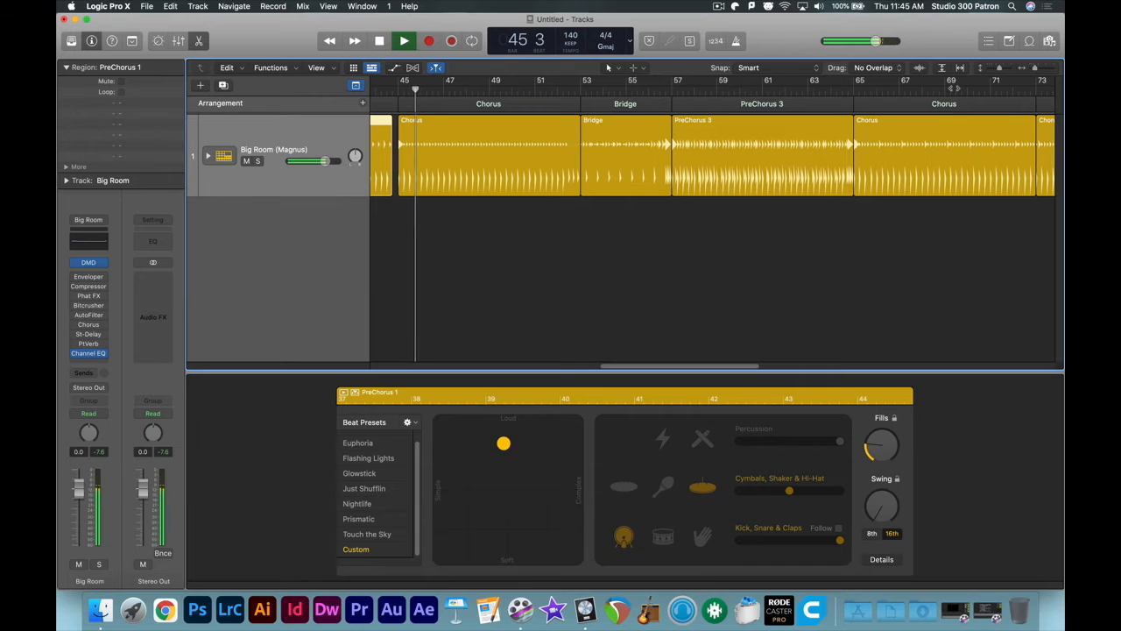
key(space)
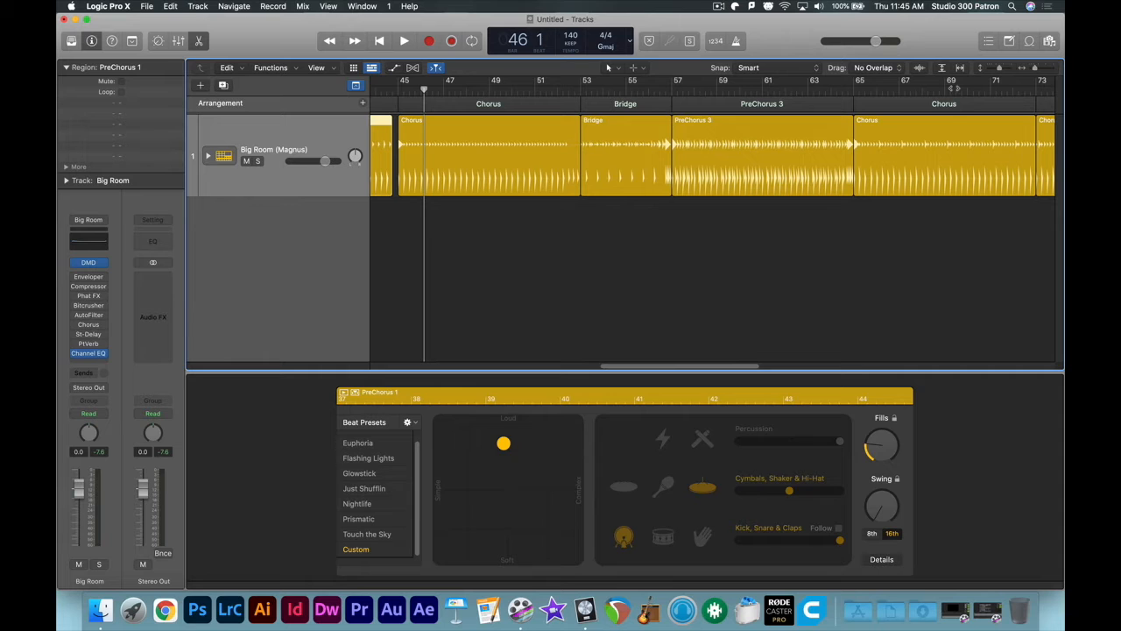
Step: In the Bridge region, turn off the sticks percussion and remove the fills, and play it back from bar 53
click(619, 149)
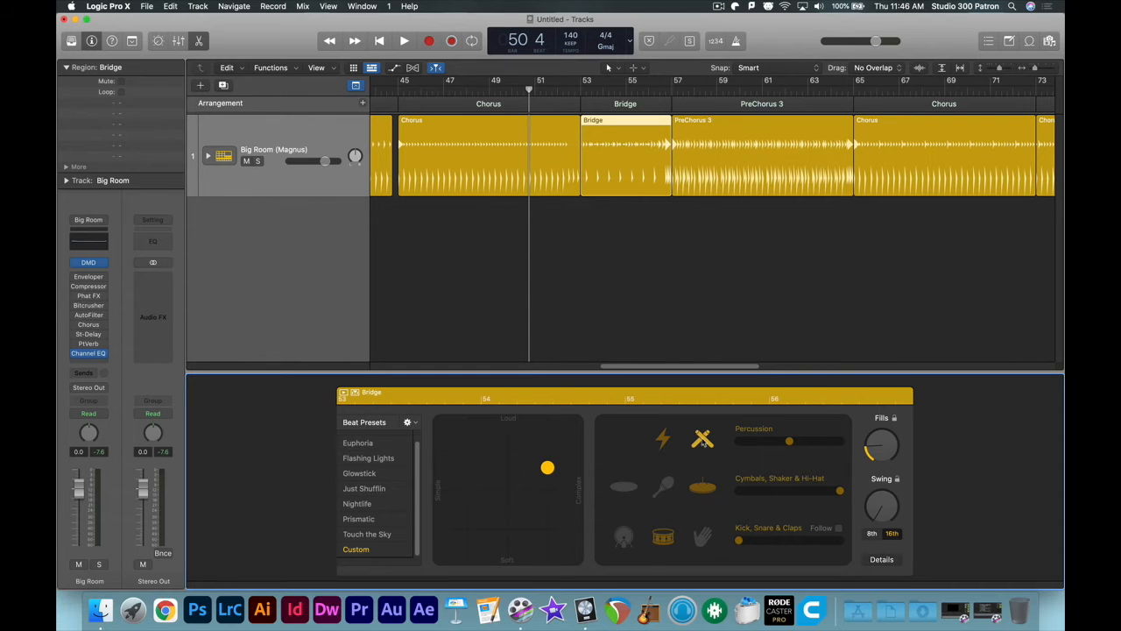
drag(877, 435, 879, 448)
click(581, 88)
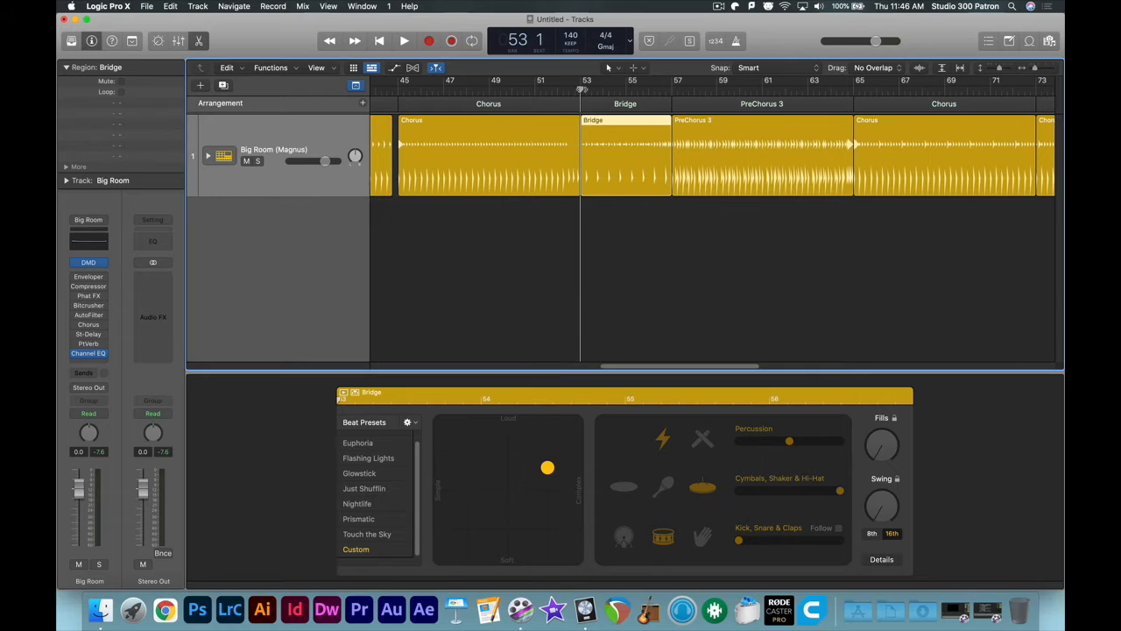
key(space)
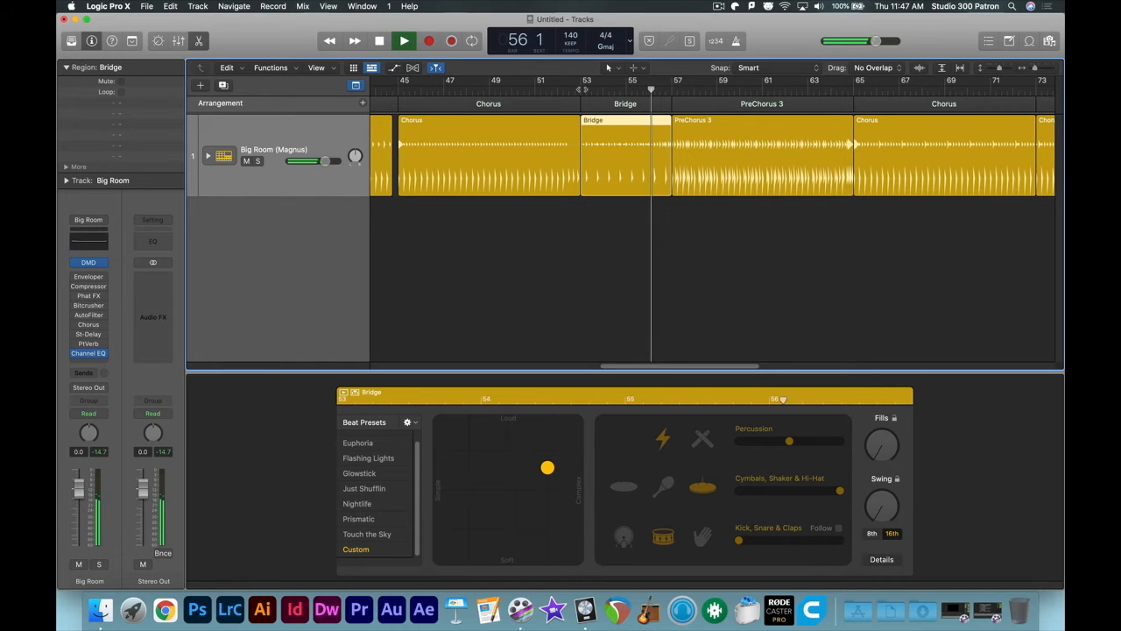
key(space)
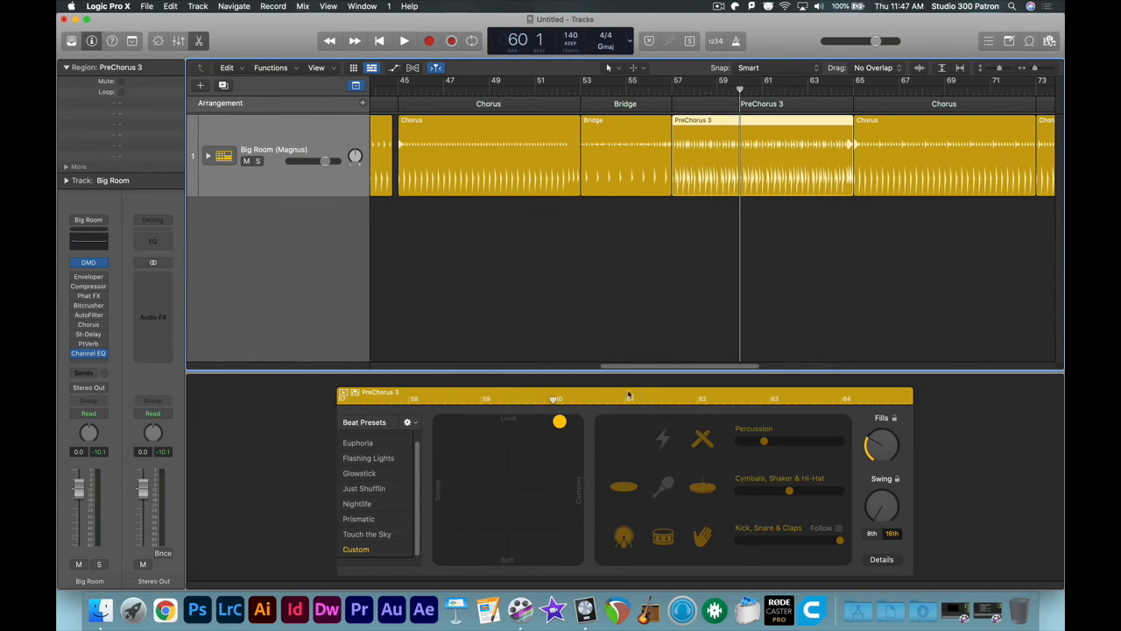
Step: Replace the PreChorus 3 region at bar 57 with a copy of the shortened PreChorus 2 region, deleting the leftover piece
drag(645, 369, 612, 368)
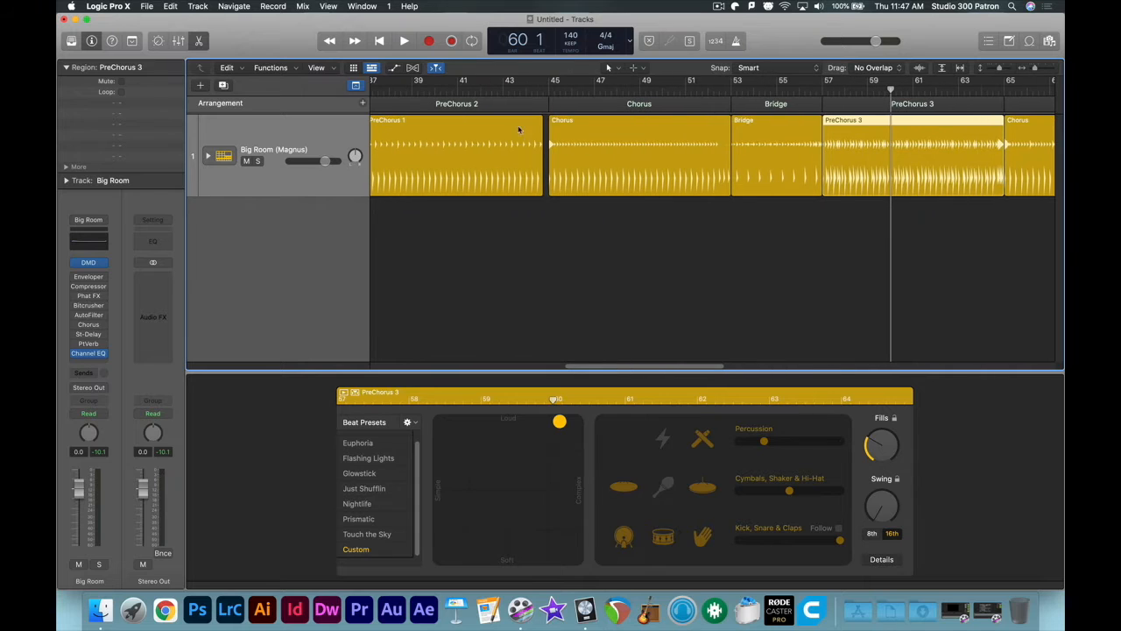
click(497, 145)
key(super+v)
key(super+z)
drag(663, 89, 668, 89)
key(super+v)
click(847, 156)
key(Delete)
Step: Make the beat of the copied PreChorus region at bar 57 louder and give it many more fills
click(771, 147)
drag(504, 443, 502, 430)
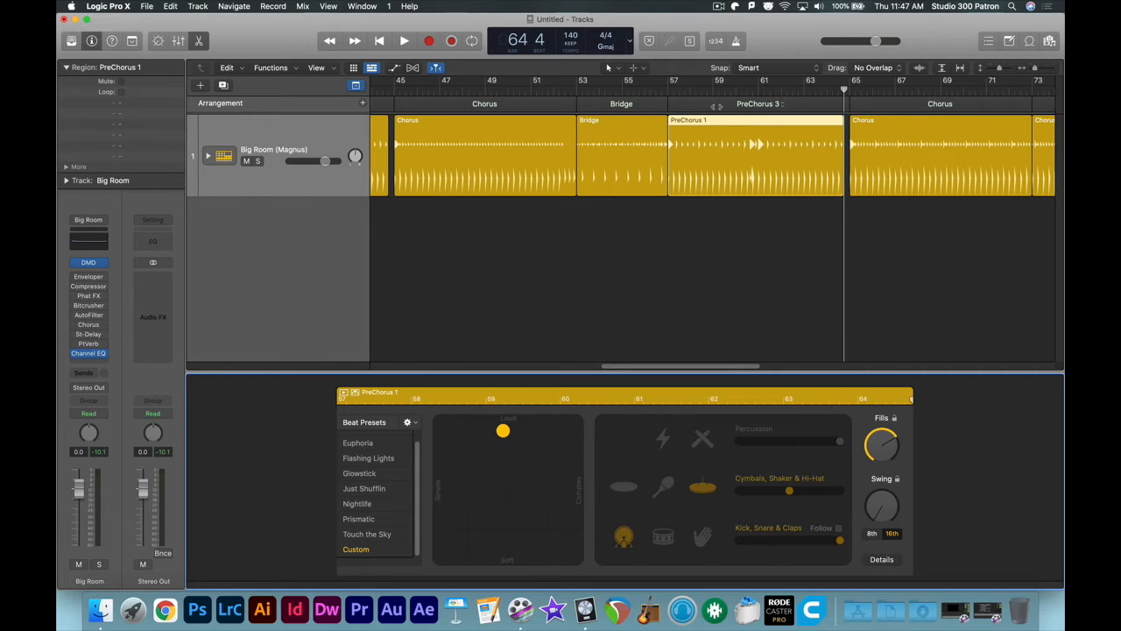
Step: Play back the copied PreChorus region from bar 57 through its end to check the transition into the Chorus
click(672, 93)
key(space)
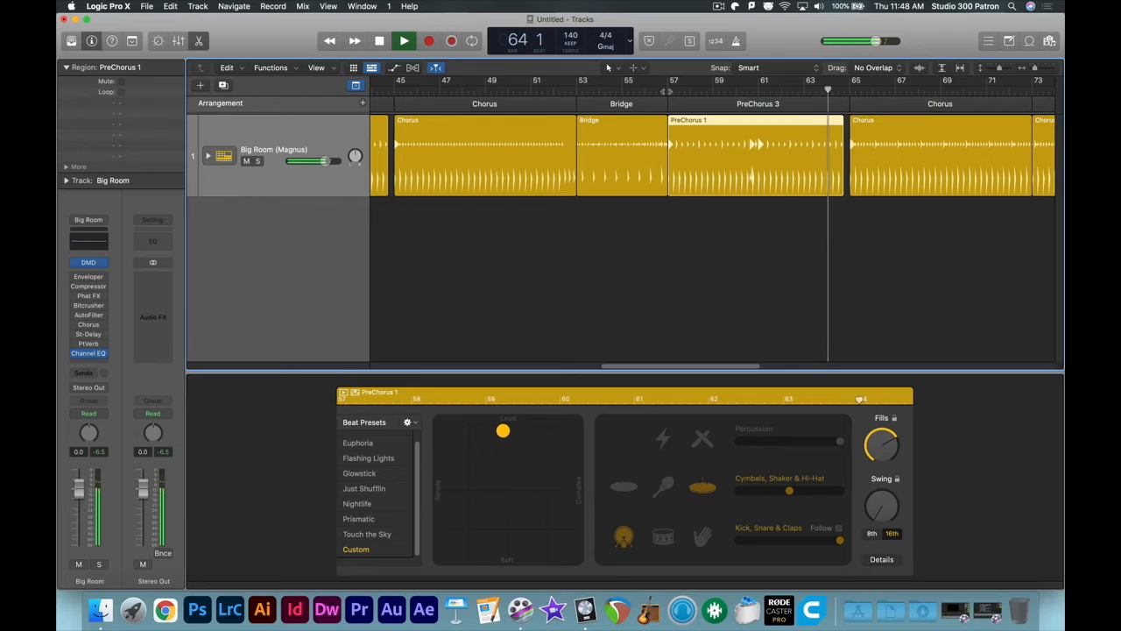
key(space)
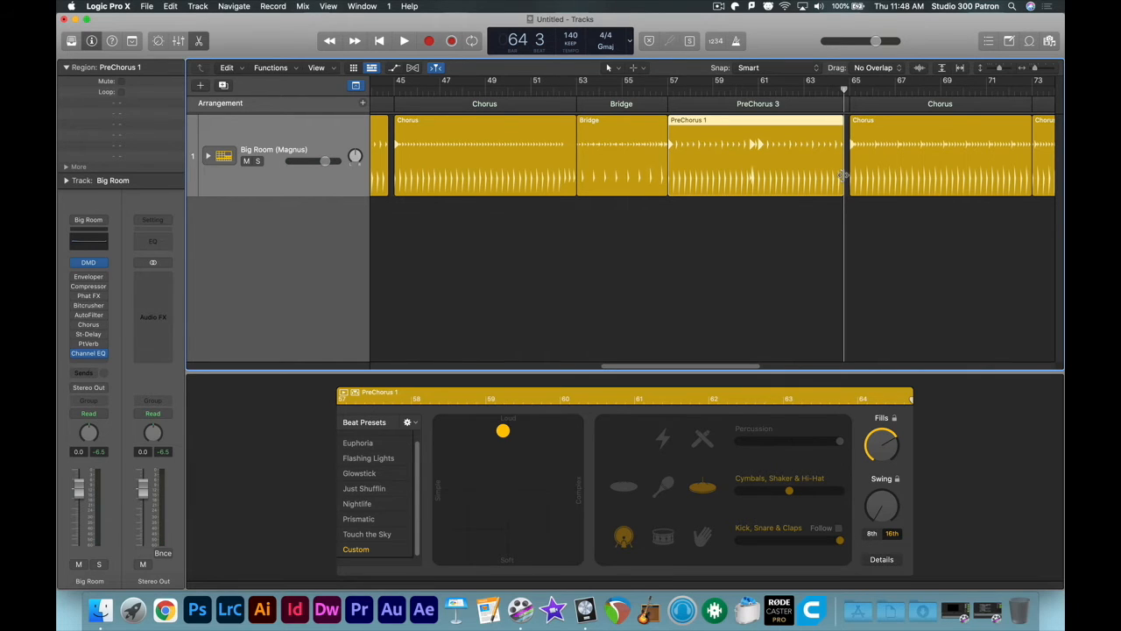
Step: Trim the PreChorus region at bar 57 to a length of 7 bars and play back the gap before the Chorus
drag(841, 176, 822, 175)
click(794, 87)
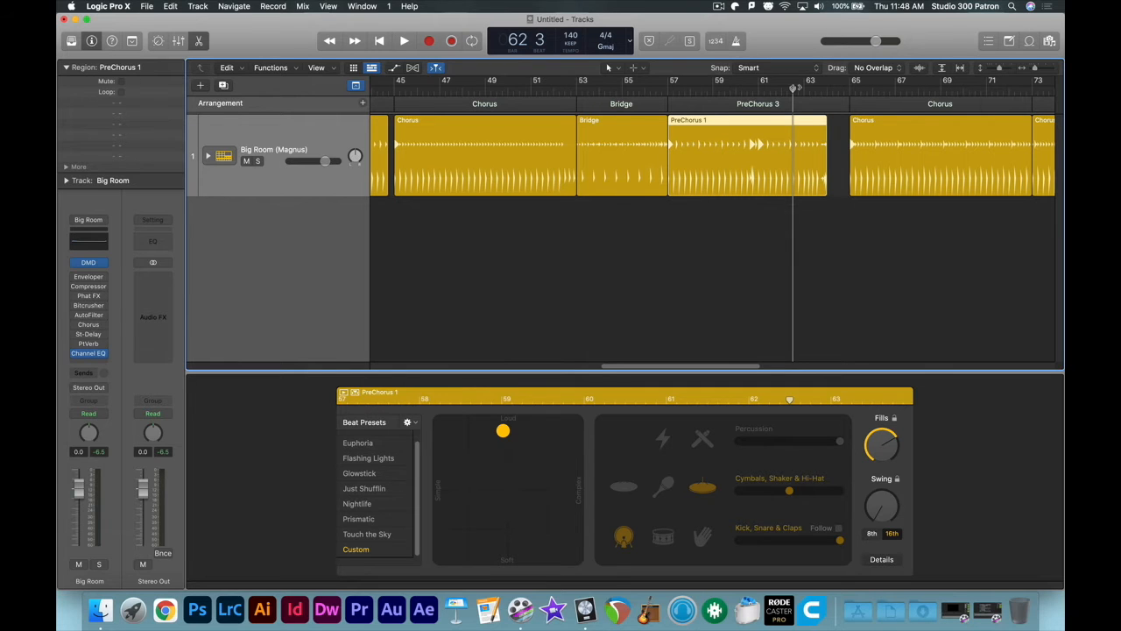
key(space)
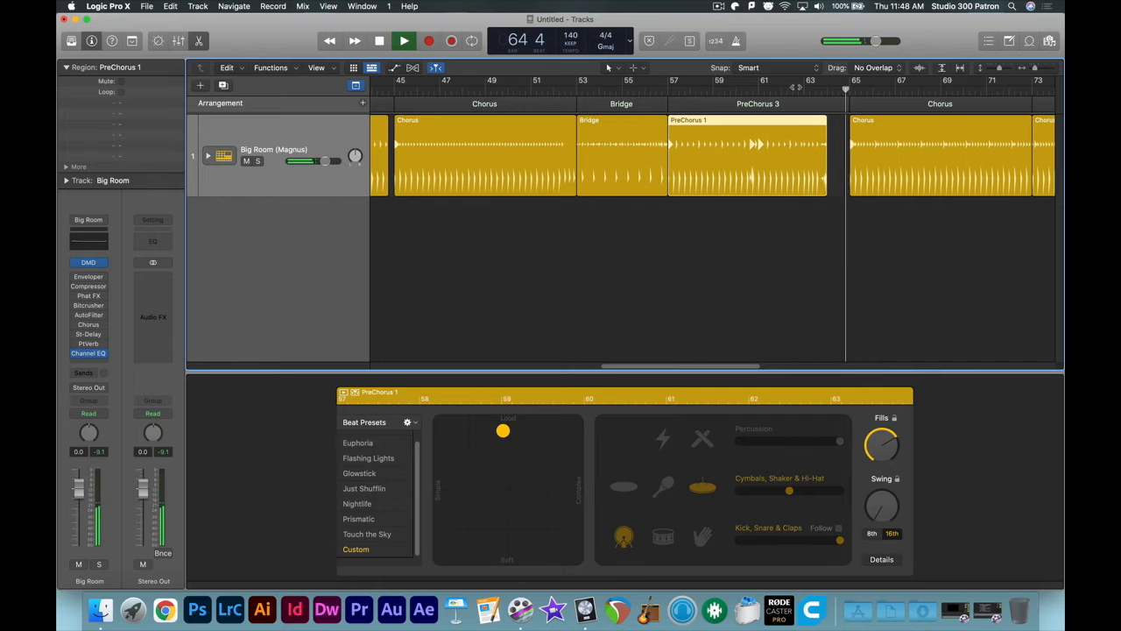
key(space)
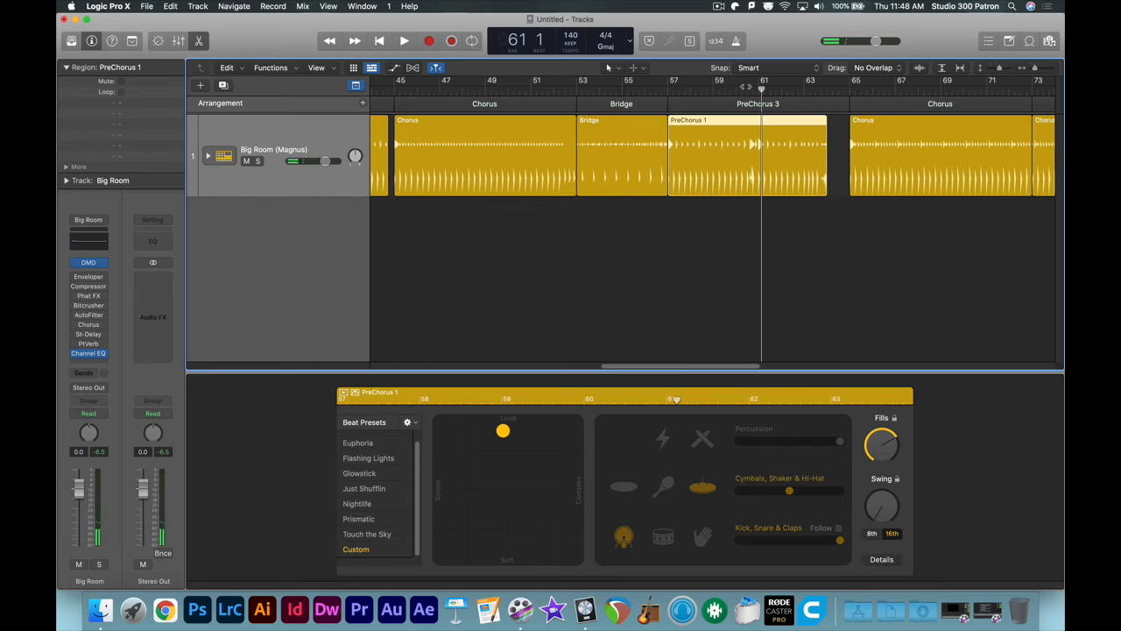
Step: Shorten the PreChorus region at bar 57 to four bars, ending at bar 61, and play it back from about bar 59
drag(824, 183, 825, 182)
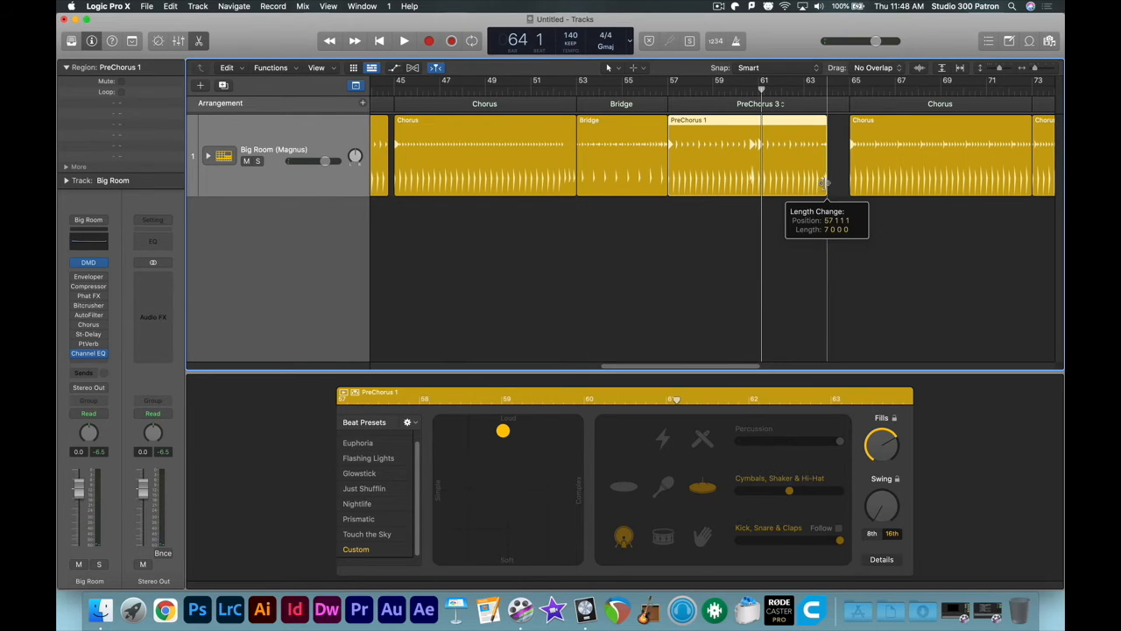
drag(824, 183, 751, 161)
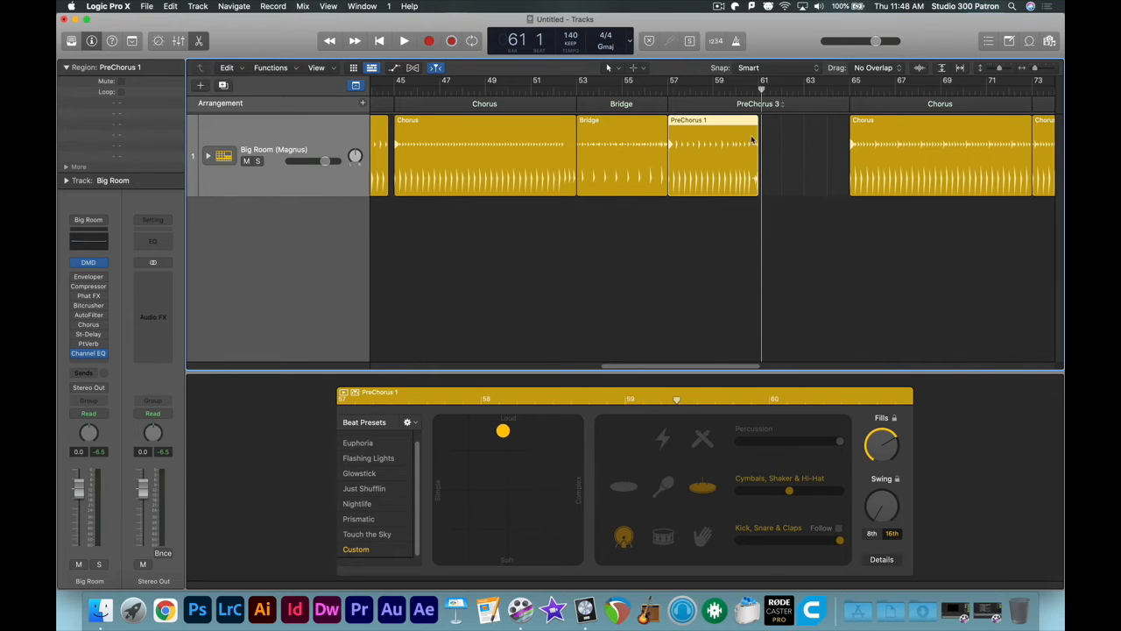
click(715, 90)
key(space)
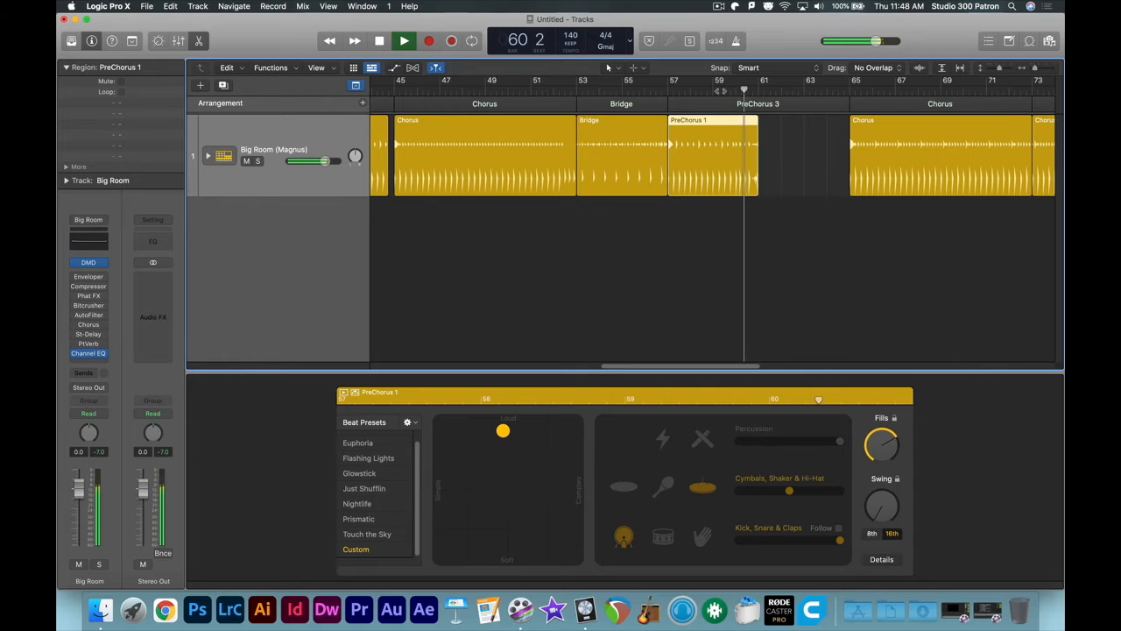
key(space)
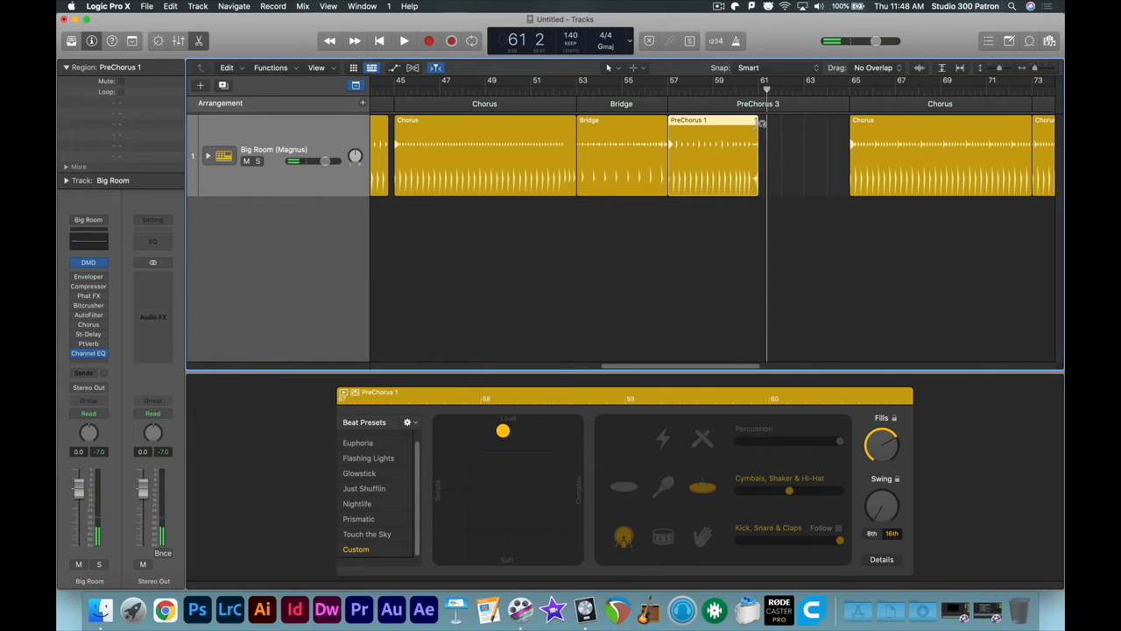
Step: Loop the four-bar PreChorus region out to bar 64 and play back from bar 60 into the Chorus
drag(760, 123, 826, 129)
click(737, 90)
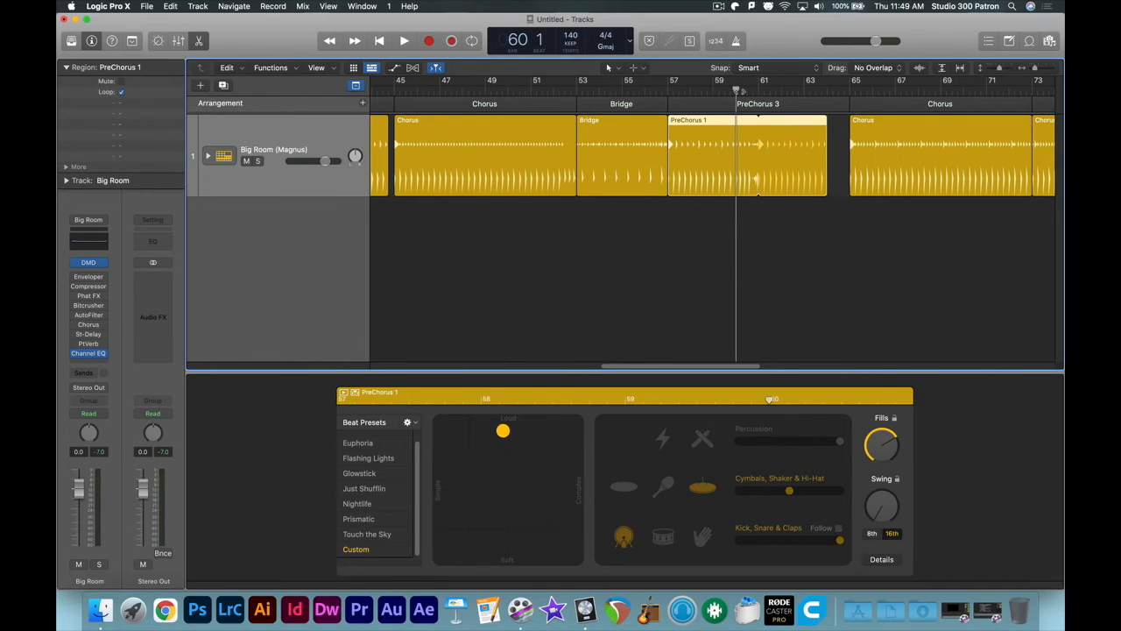
key(space)
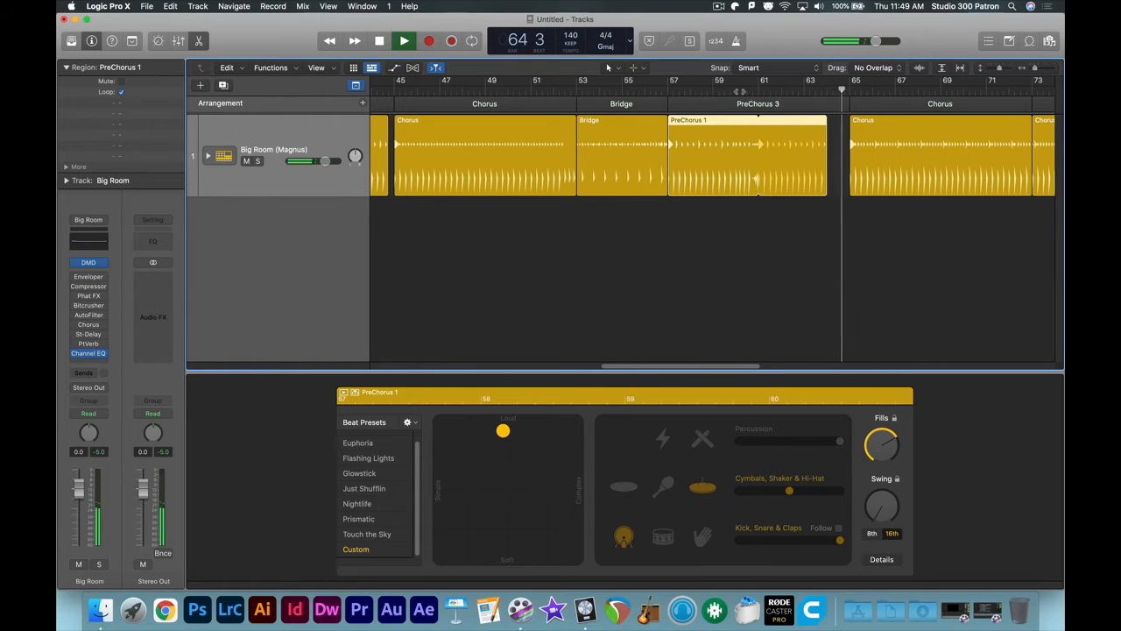
key(space)
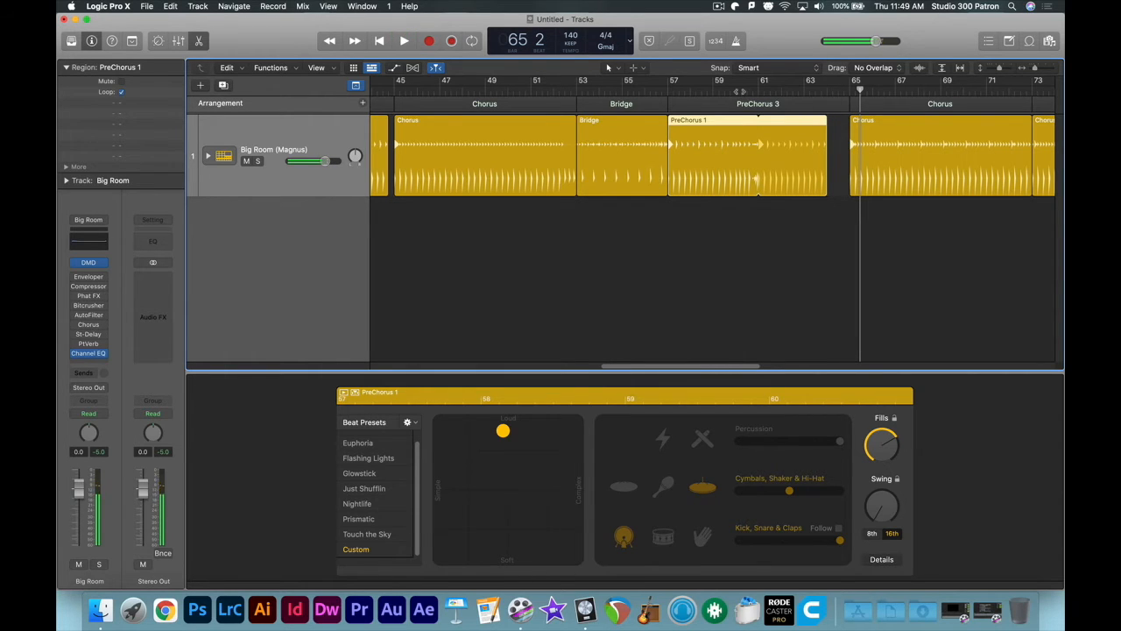
Step: Replace the Chorus region at bar 65 with a copy of the Chorus region from bar 45
drag(743, 371, 684, 366)
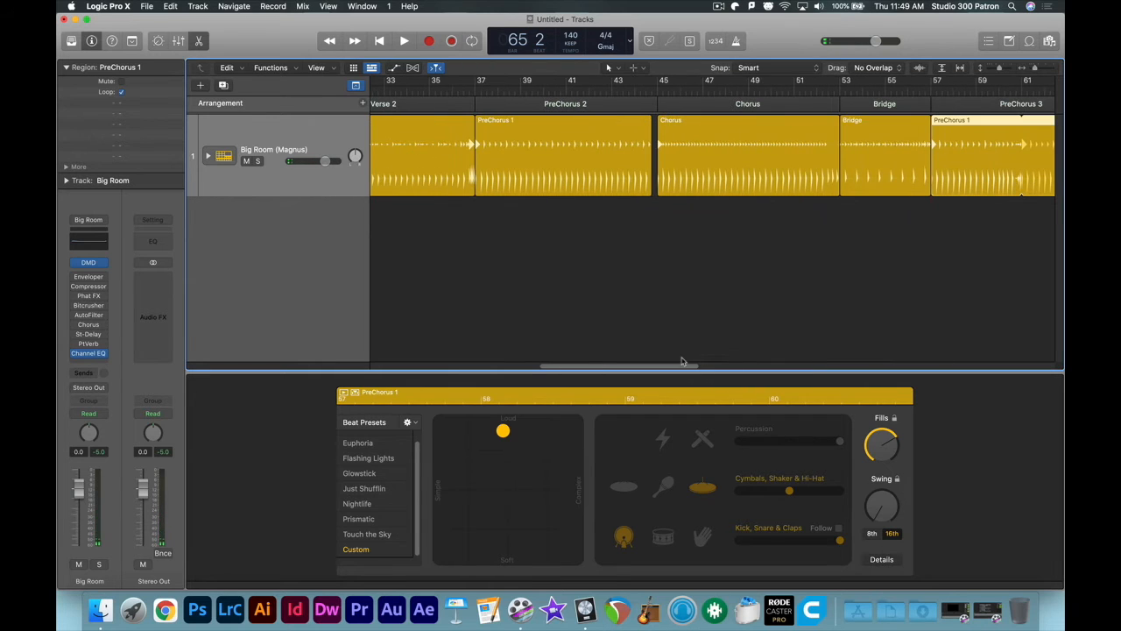
click(702, 177)
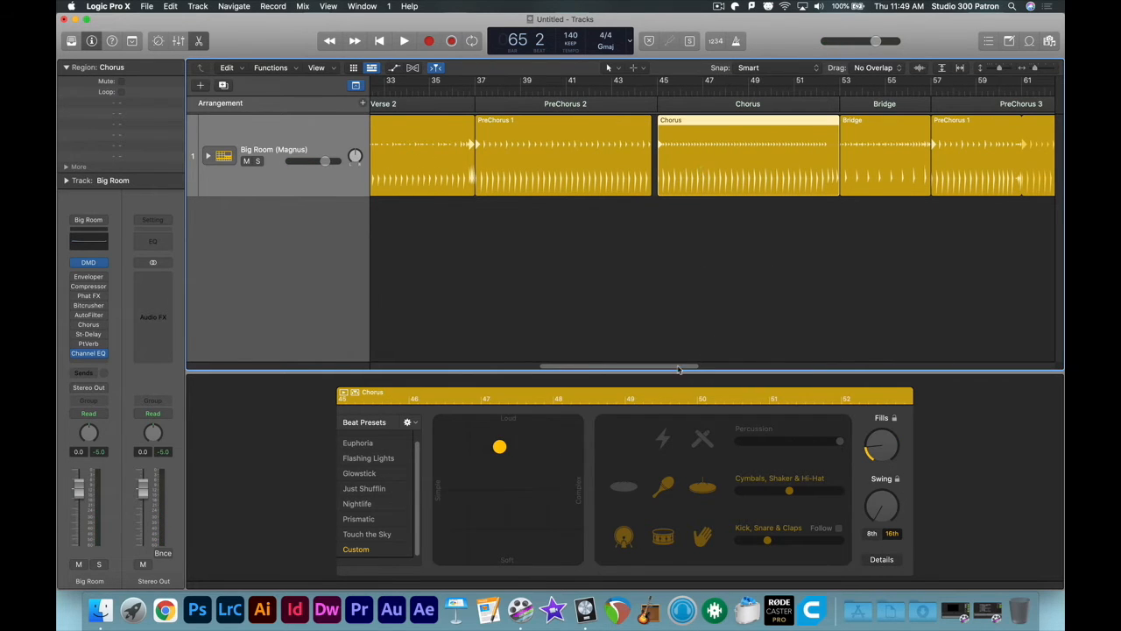
drag(679, 367, 778, 366)
click(691, 93)
key(super+v)
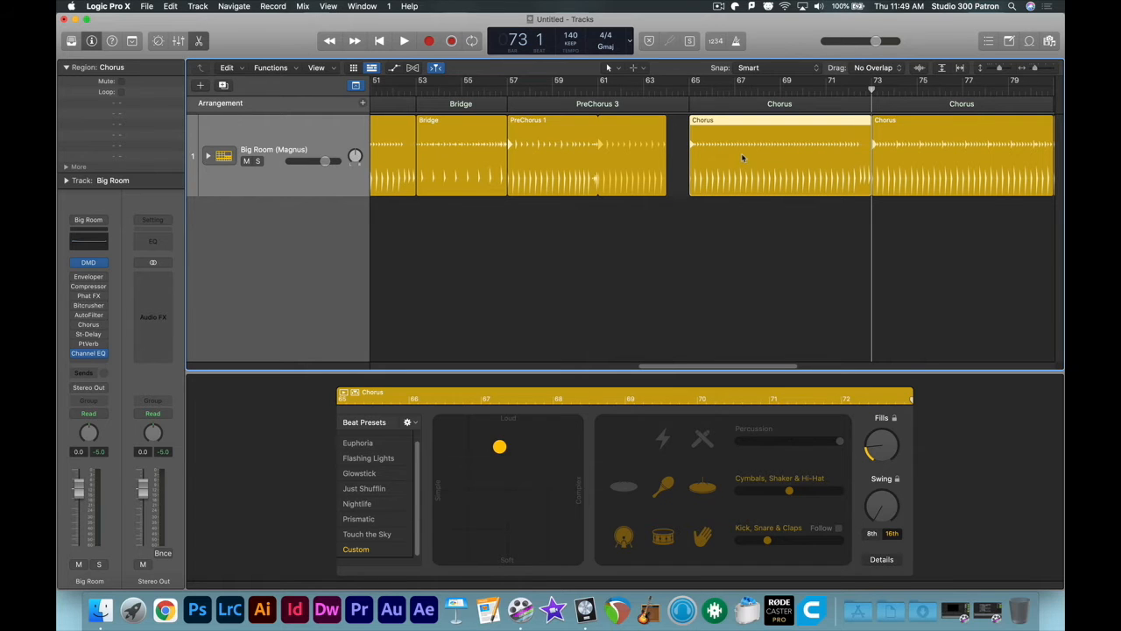
Step: Make the beat of the Chorus region at bar 65 louder and more complex, and increase its fills slightly
click(537, 434)
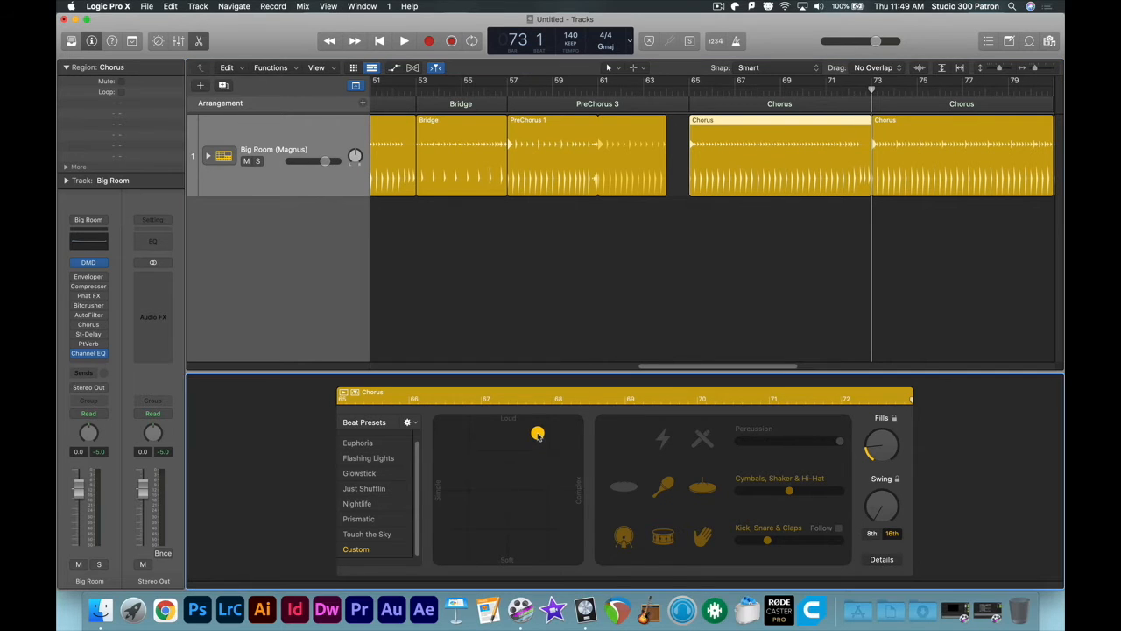
drag(539, 435, 528, 435)
drag(876, 455, 877, 444)
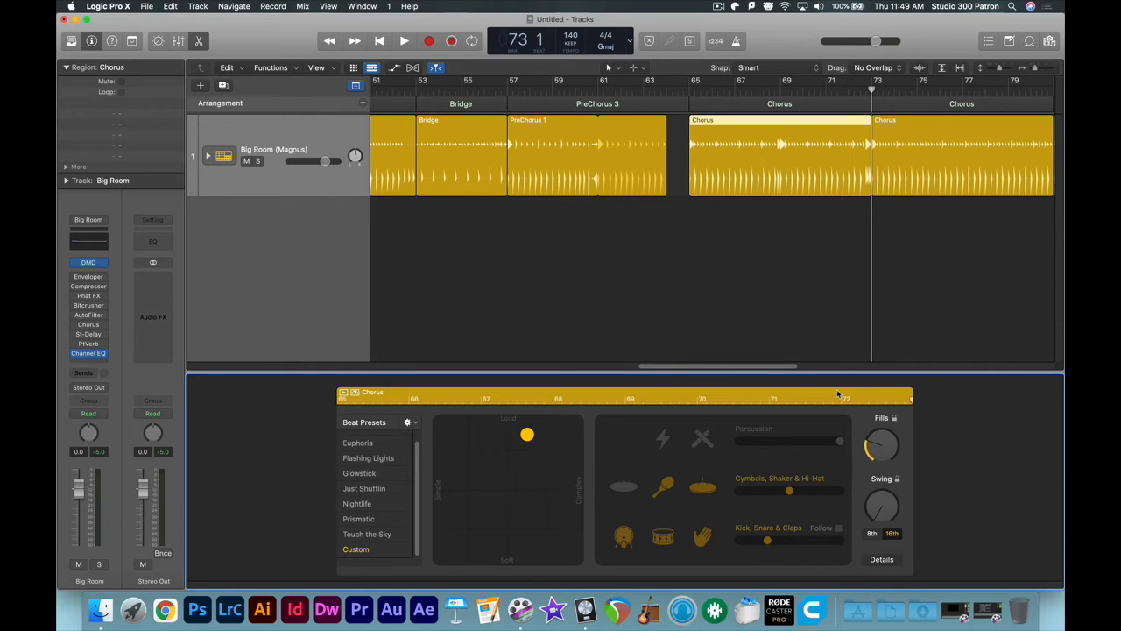
Step: Replace the Chorus region at bar 73 with a copy of the one at bar 65, and make its beat simpler and louder
click(916, 162)
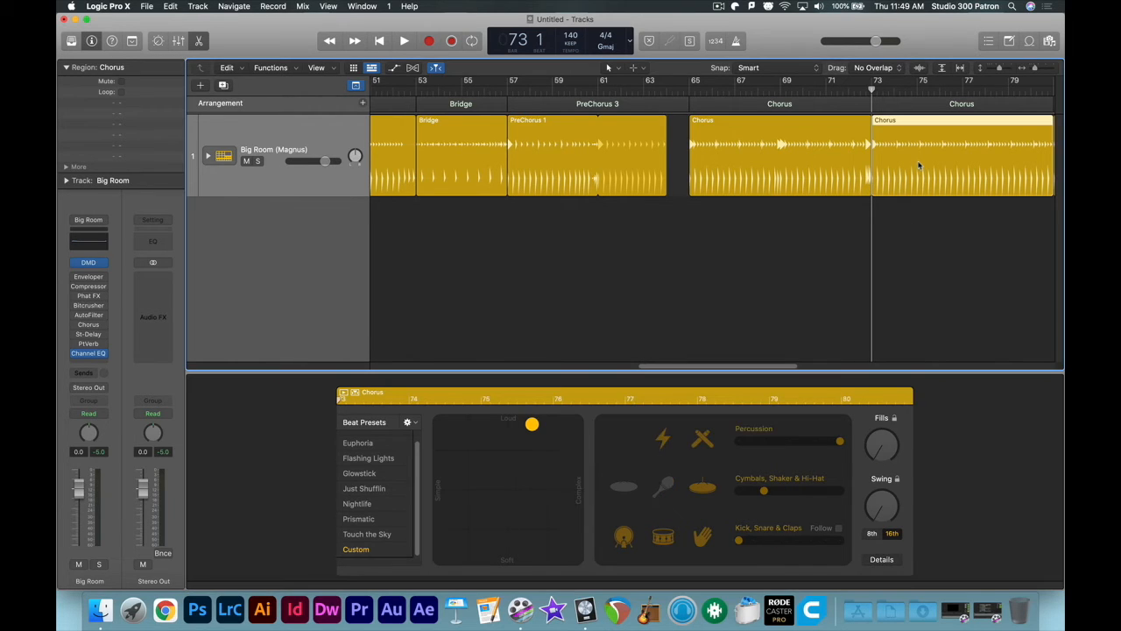
click(715, 143)
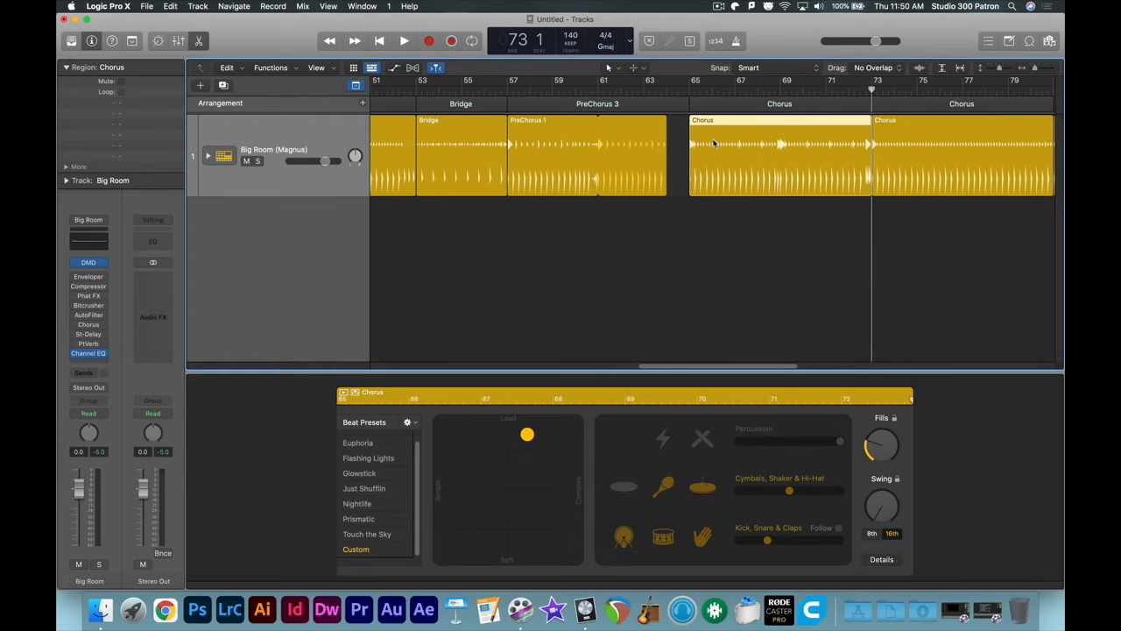
click(911, 156)
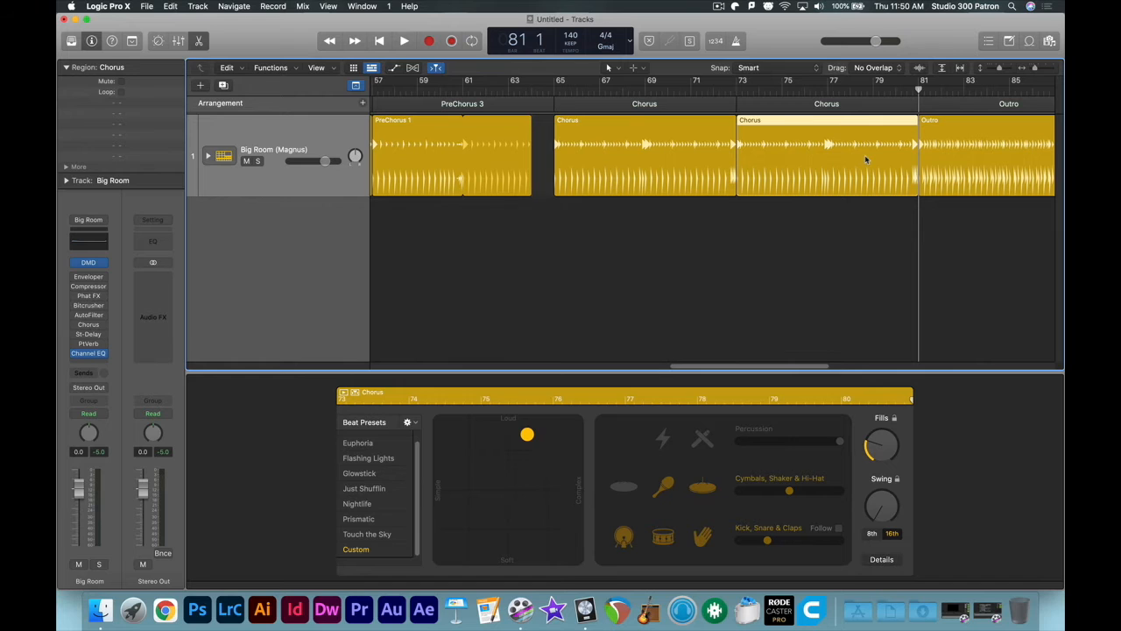
drag(507, 430, 496, 427)
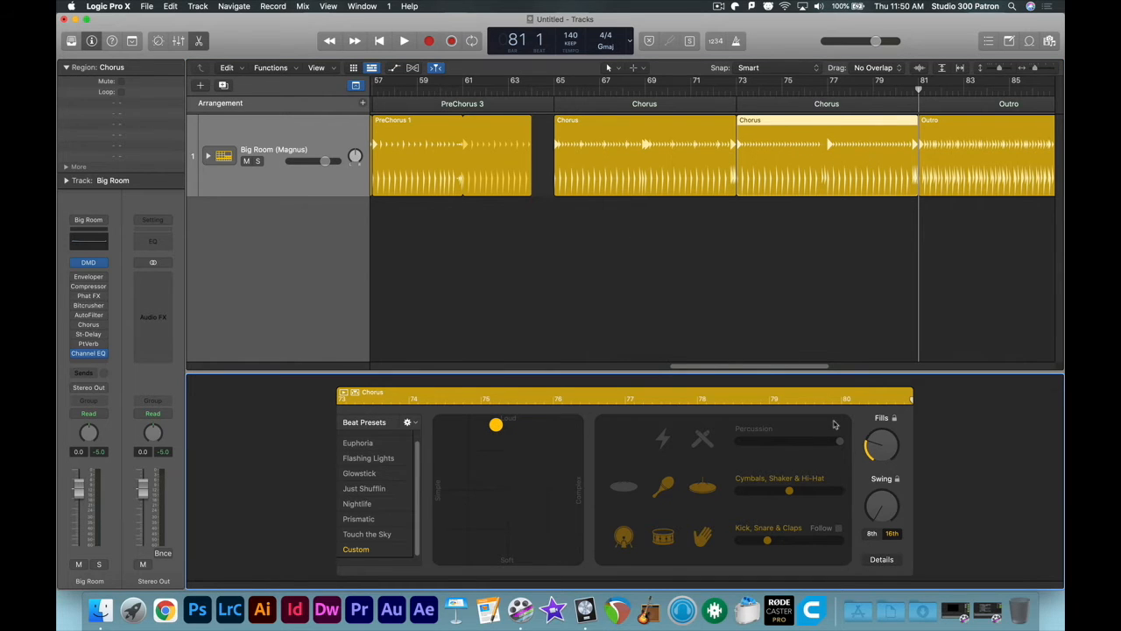
Step: Delete the Outro drummer region at bar 81 and return the playhead to the start of the song
scroll(708, 131, right, 5)
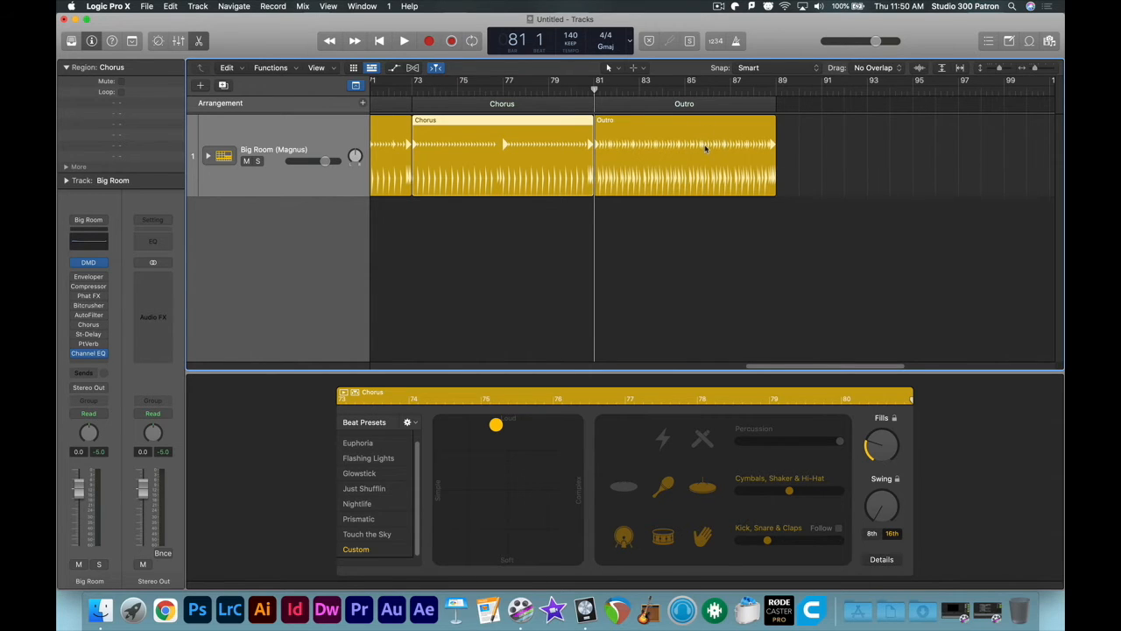
click(706, 149)
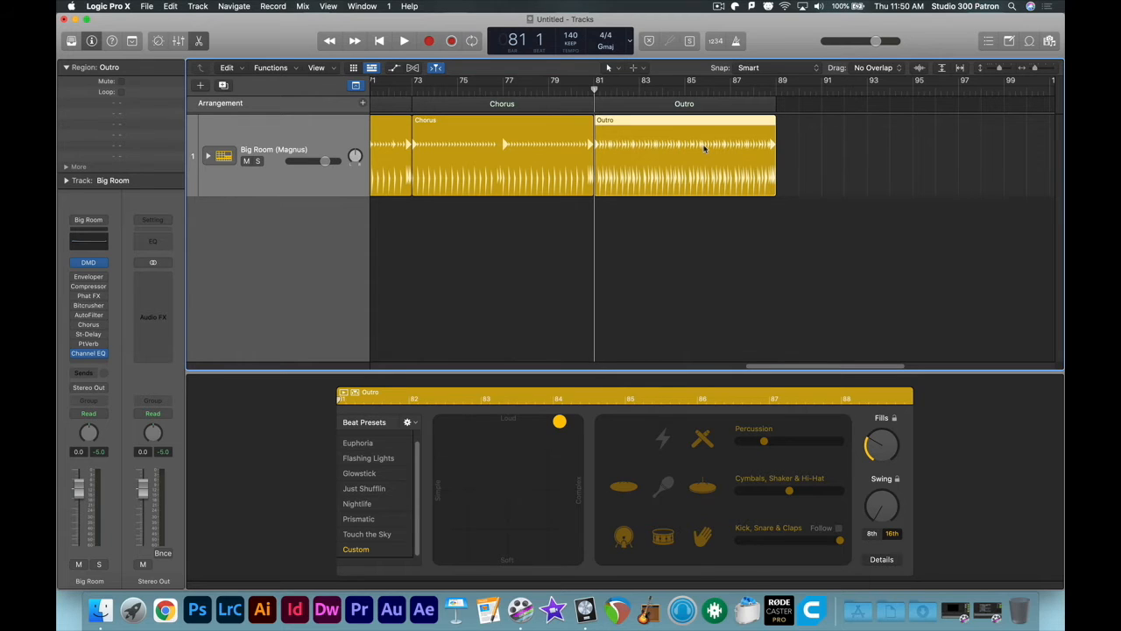
key(Delete)
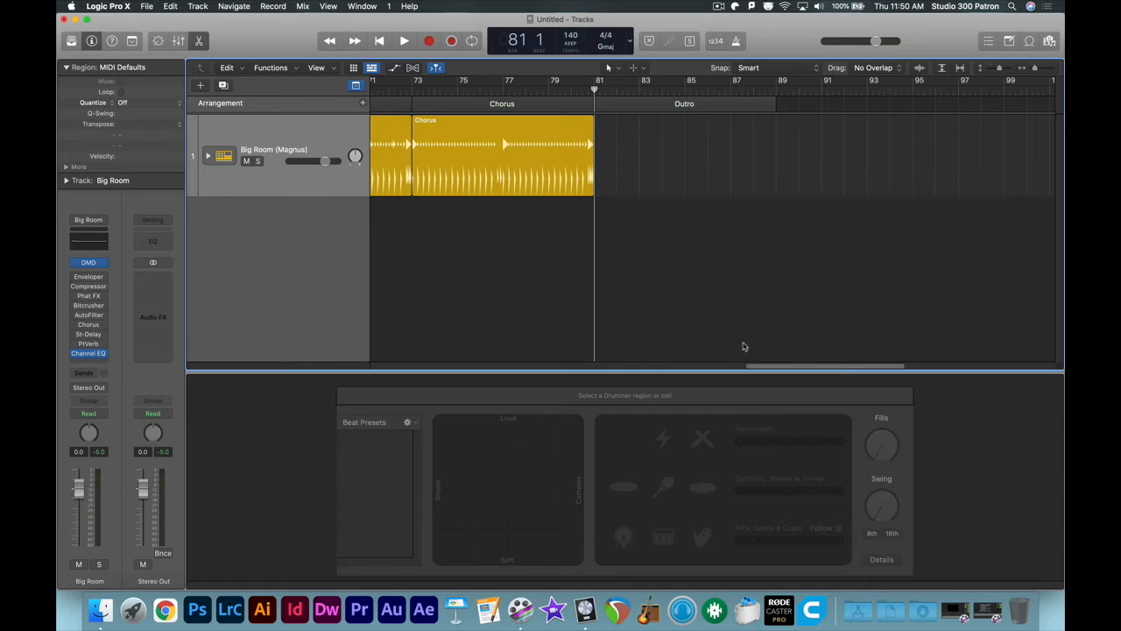
scroll(797, 366, left, 3)
drag(774, 369, 408, 366)
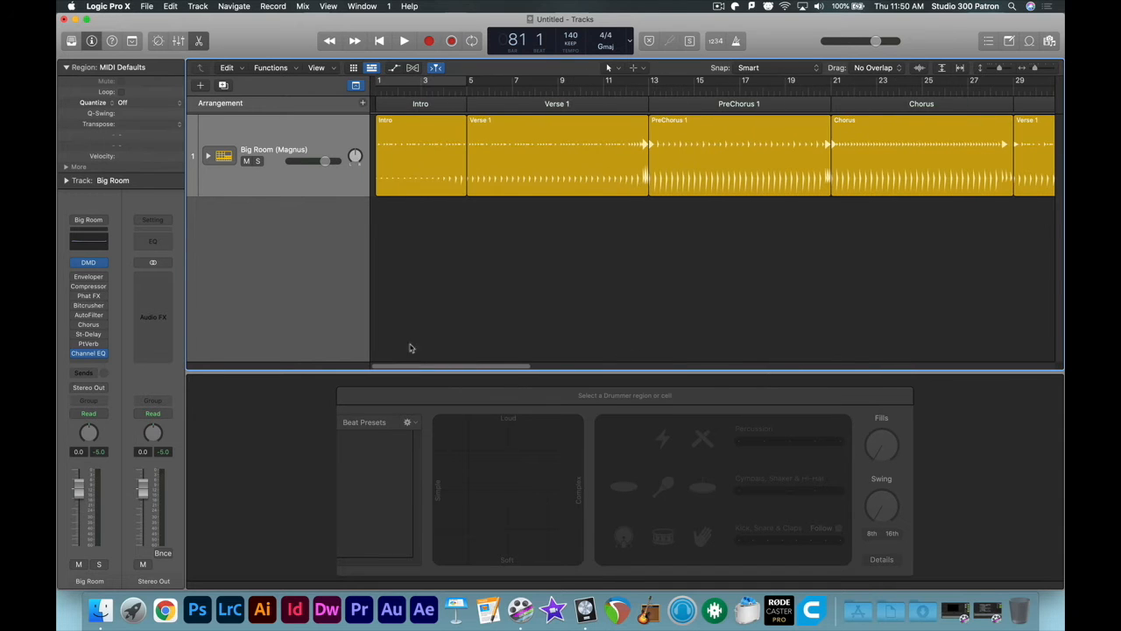
key(Return)
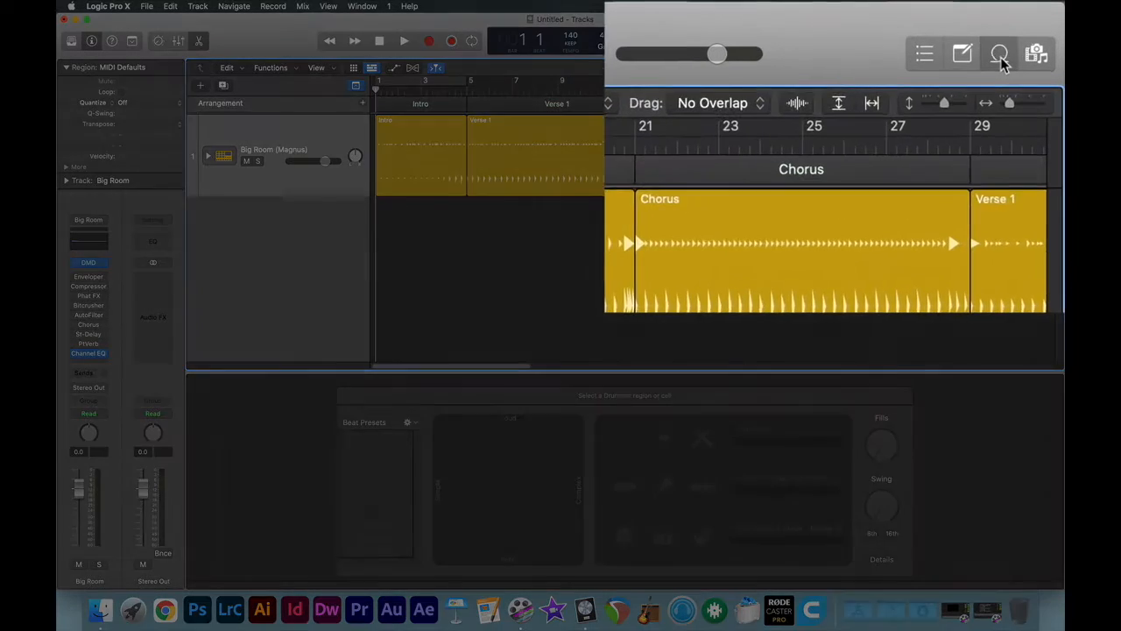
Step: Open the Apple Loops browser, filter the loops to the Bass instrument, sort them by key, and find those in G
click(1029, 40)
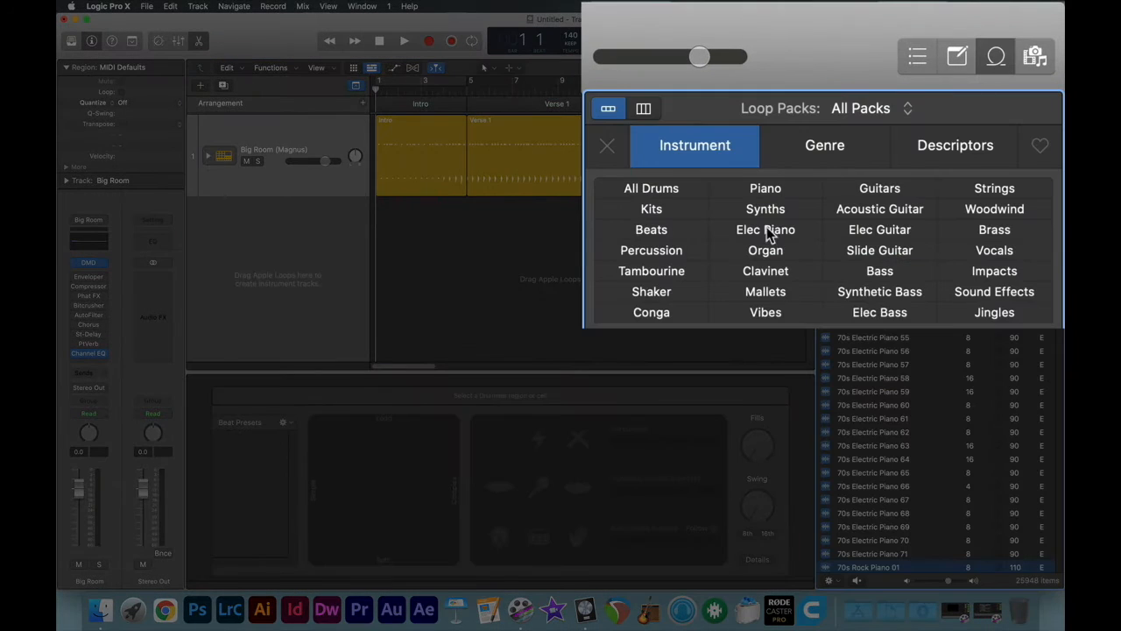
click(872, 273)
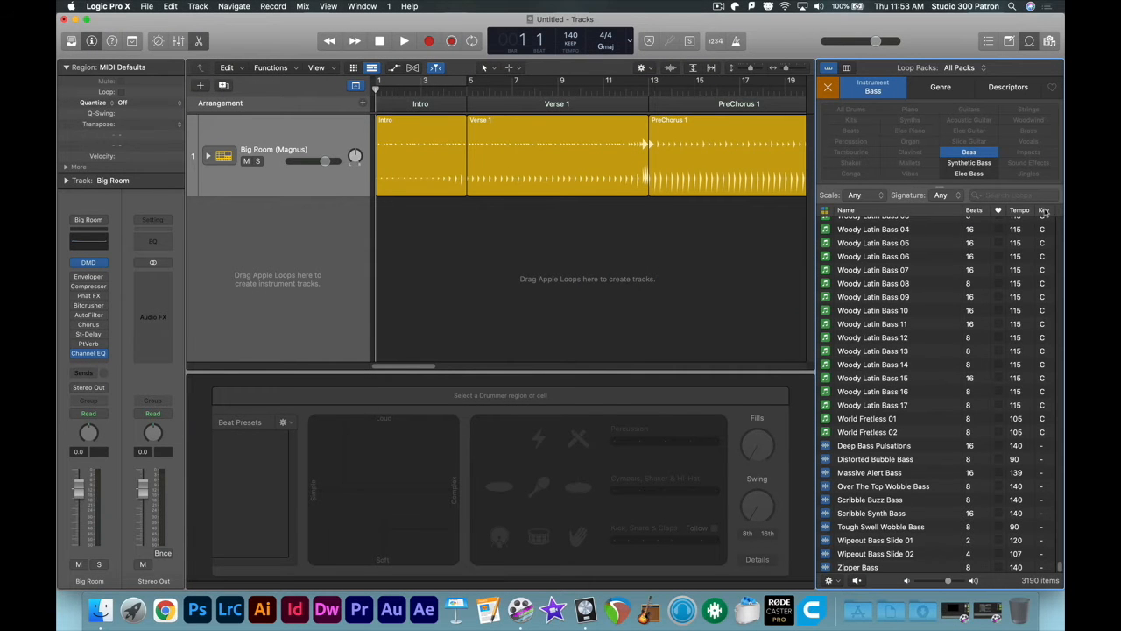
click(1044, 211)
click(1044, 211)
scroll(1021, 265, down, 5)
scroll(1021, 266, down, 20)
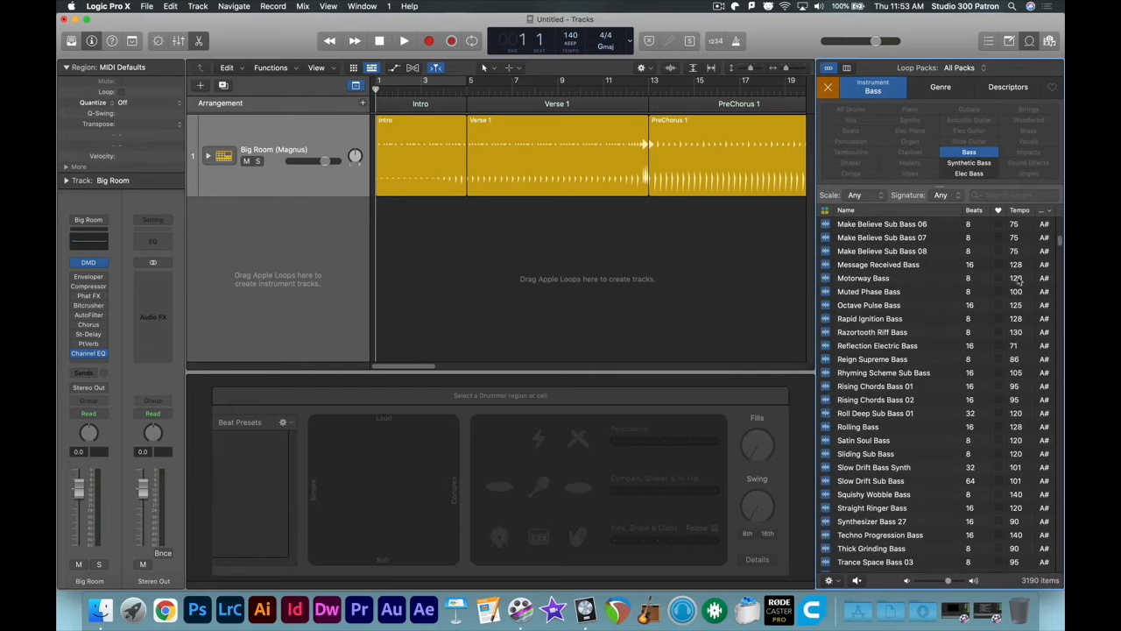
scroll(1018, 279, down, 20)
drag(1060, 278, 1054, 350)
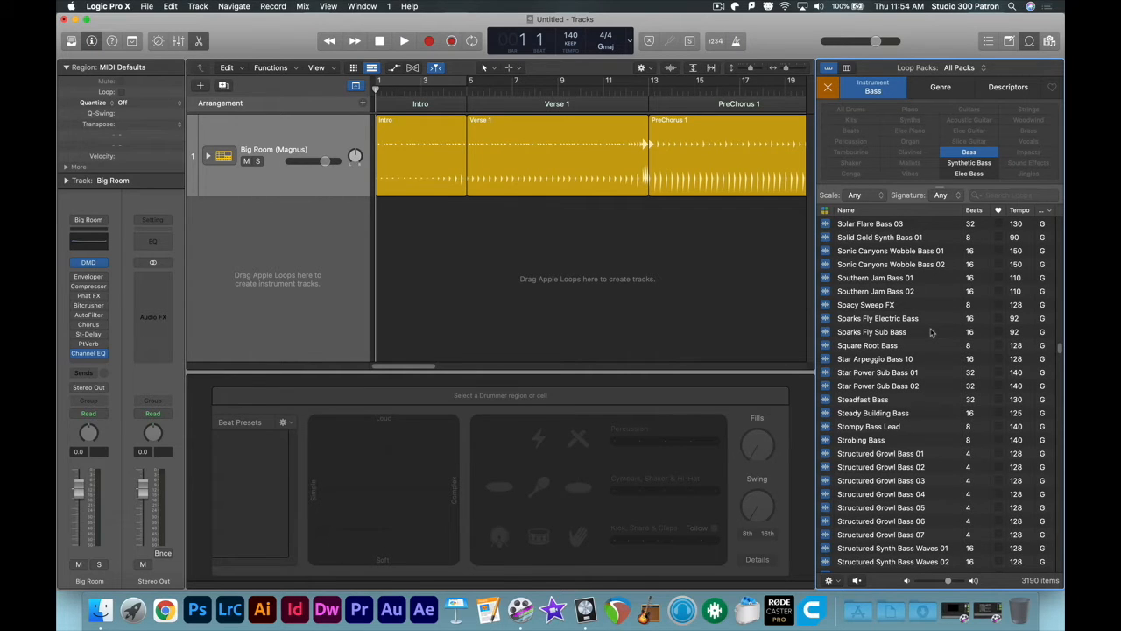
scroll(920, 313, up, 3)
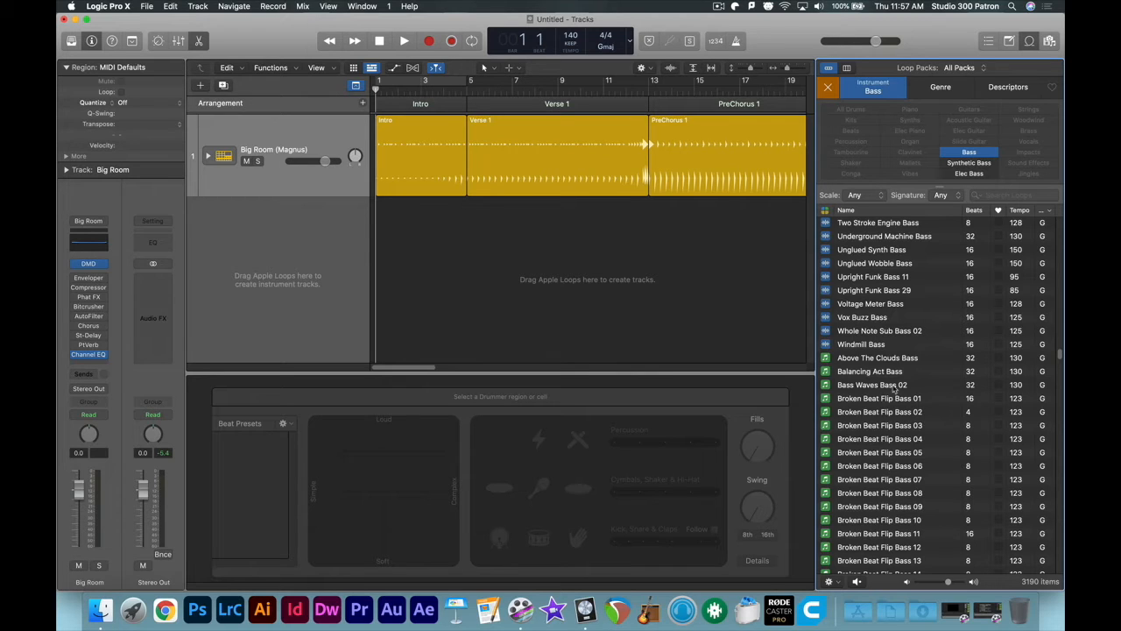
Step: Add the Bass Waves Bass 02 loop on a new track at bar 5, play it with the drums, and return the playhead to bar 5
drag(894, 387, 471, 254)
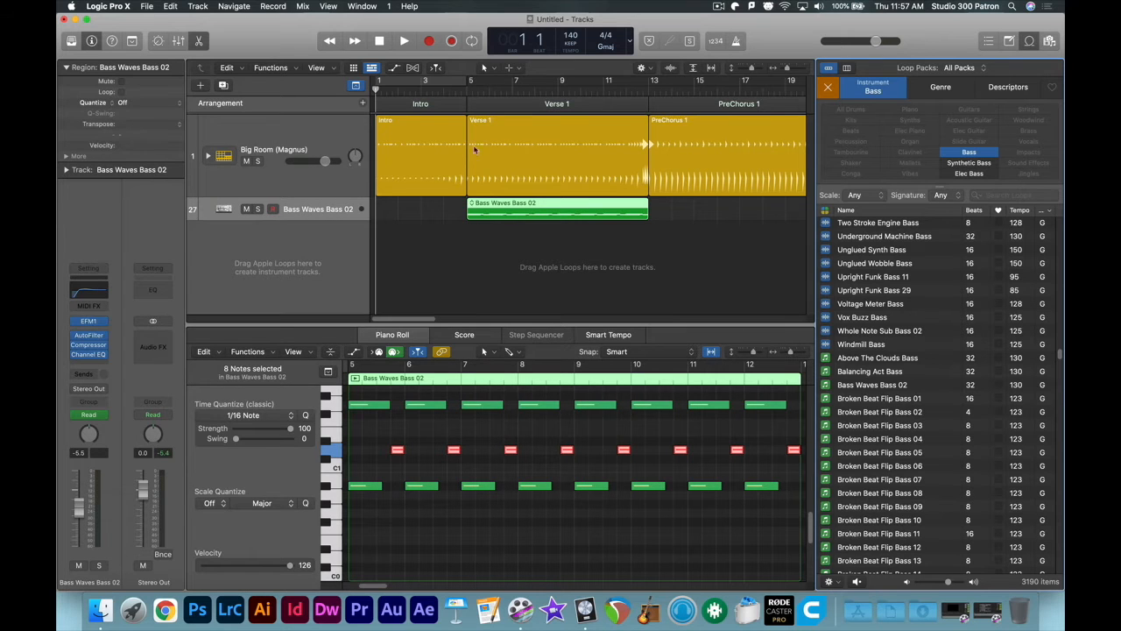
click(470, 91)
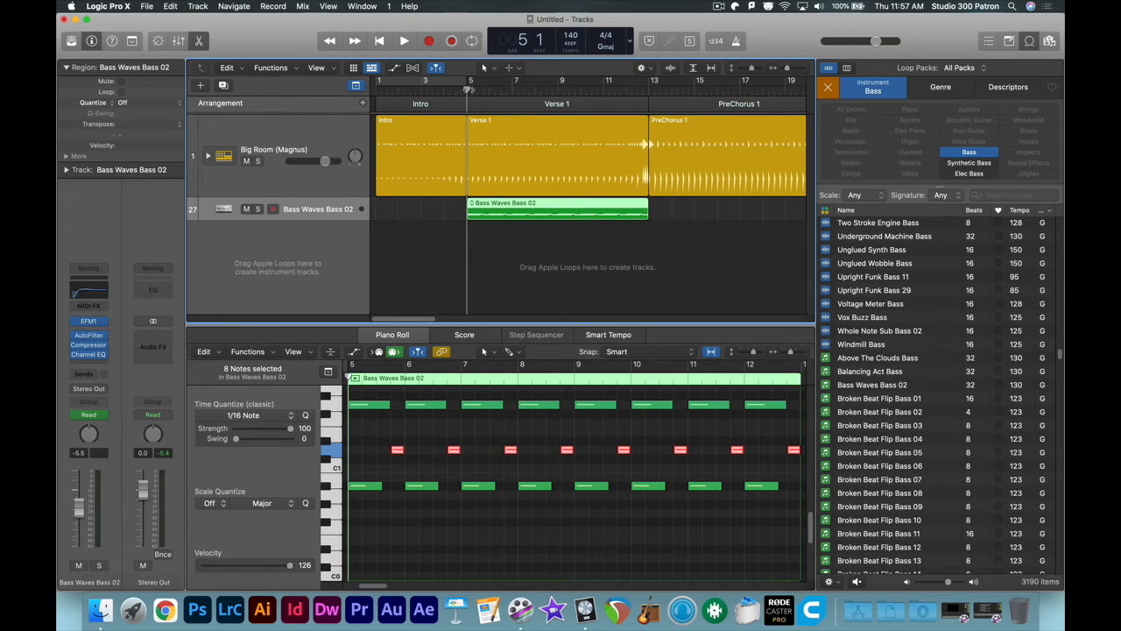
key(space)
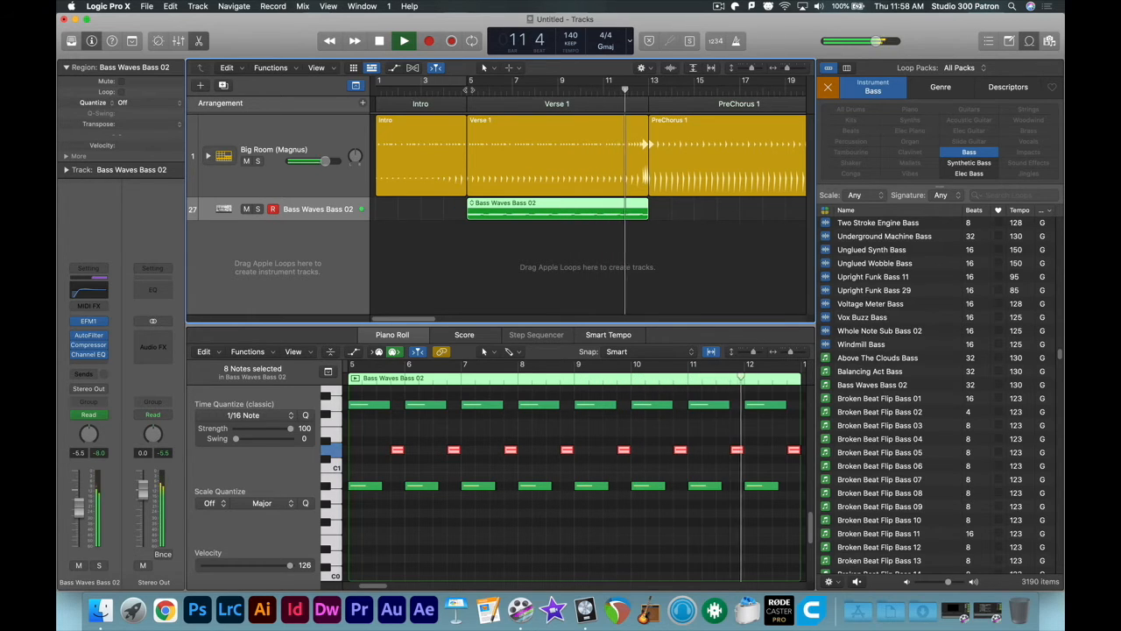
key(space)
click(488, 93)
click(478, 93)
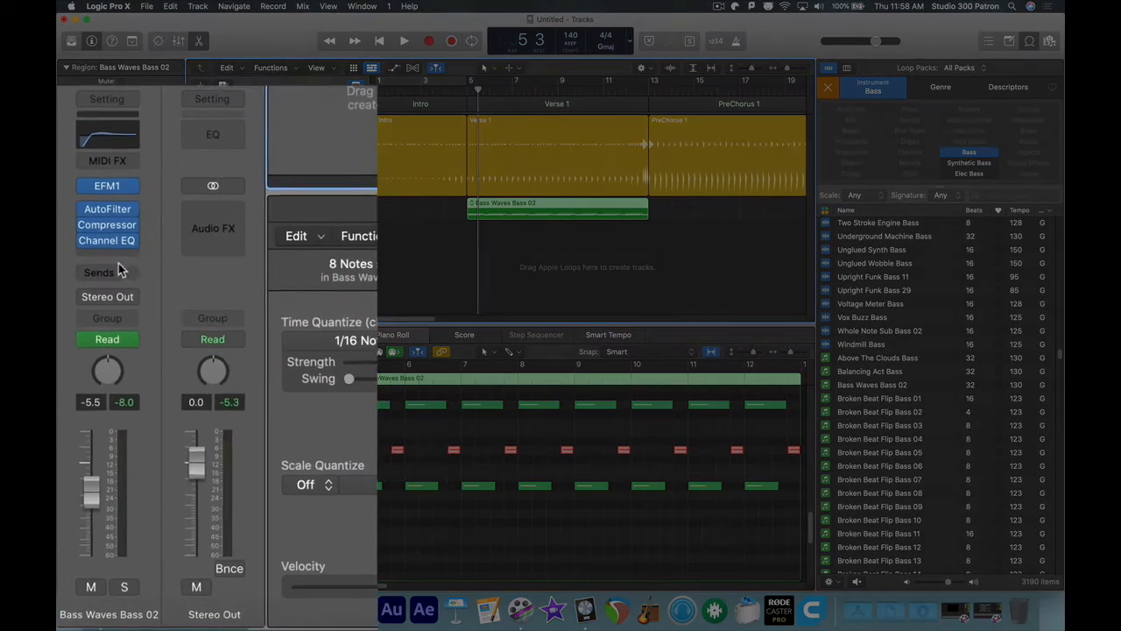
Step: Insert a stereo Bitcrusher distortion effect after the Channel EQ on the Bass Waves Bass 02 track
click(110, 239)
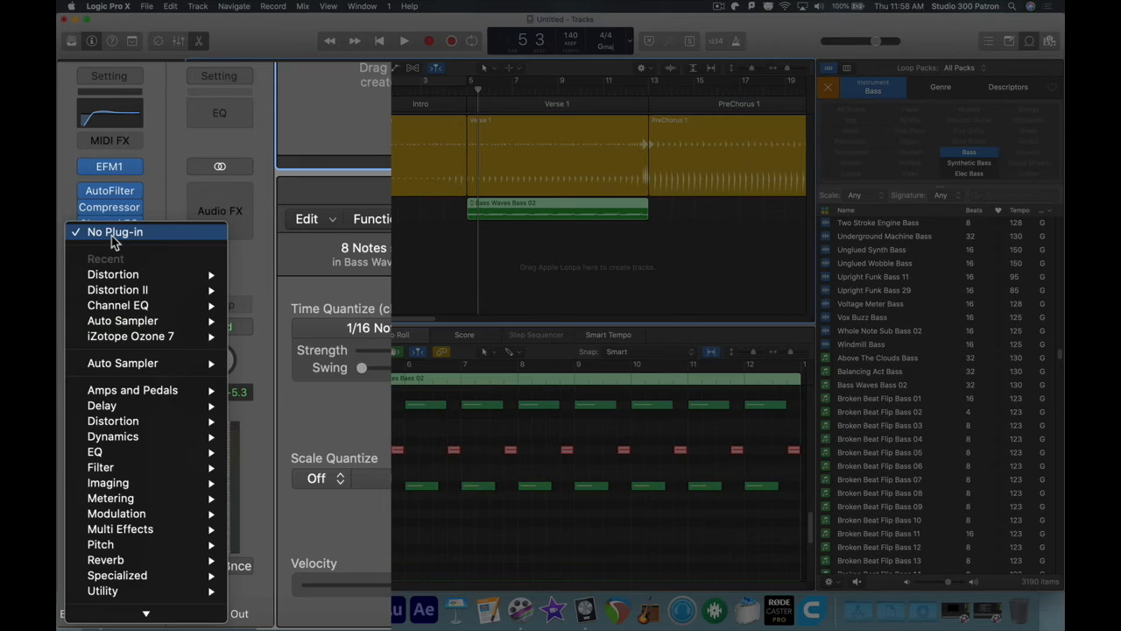
mouse_move(180, 294)
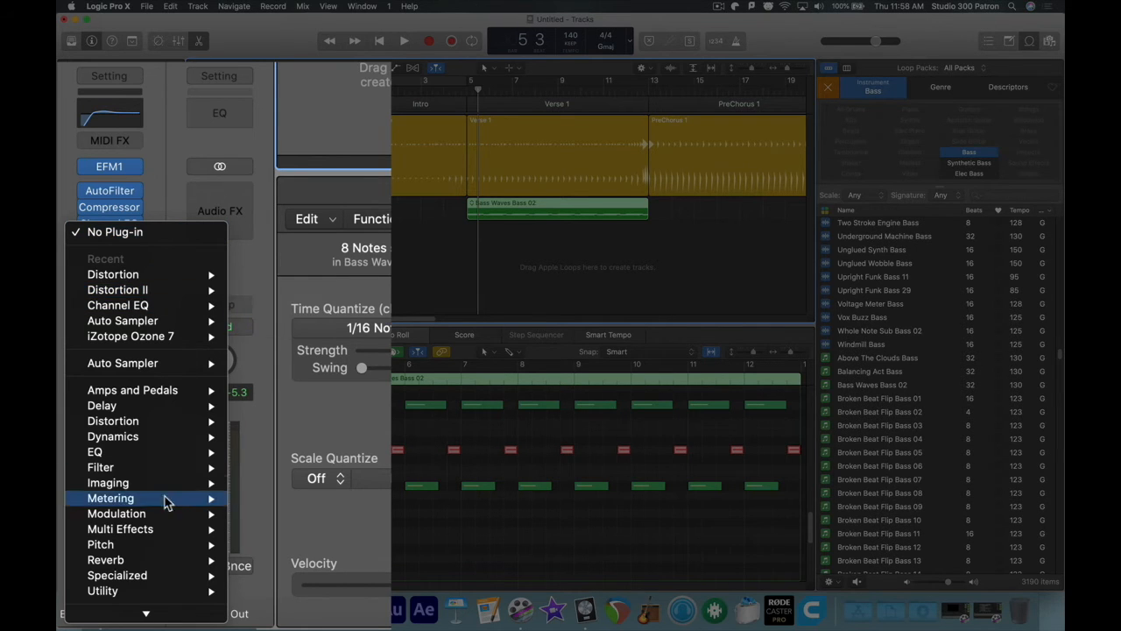
mouse_move(157, 408)
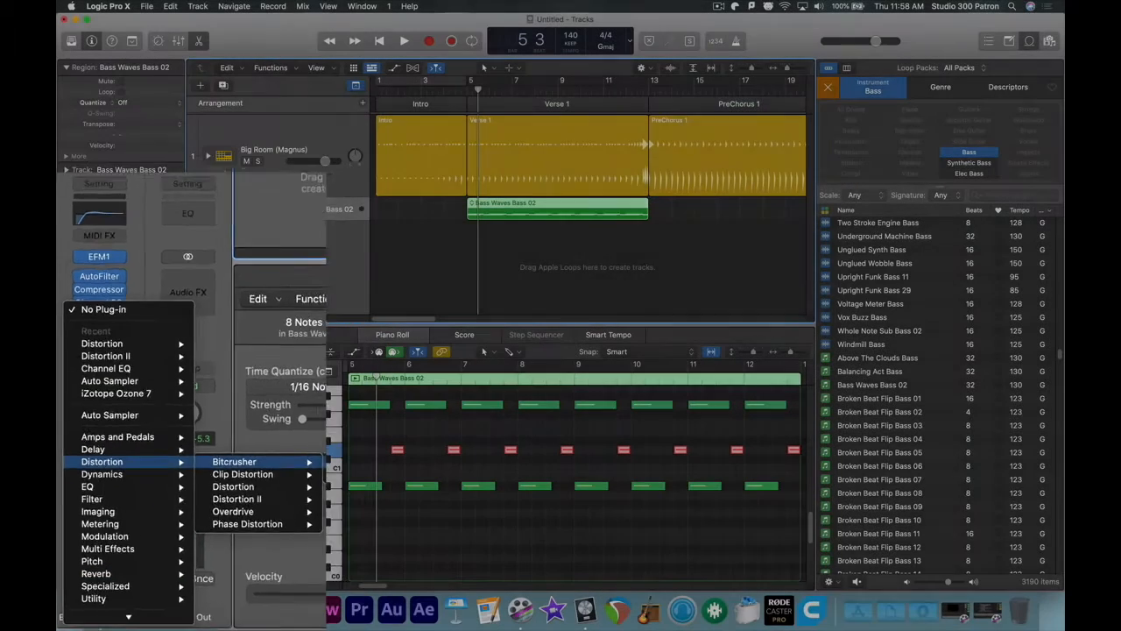
mouse_move(234, 462)
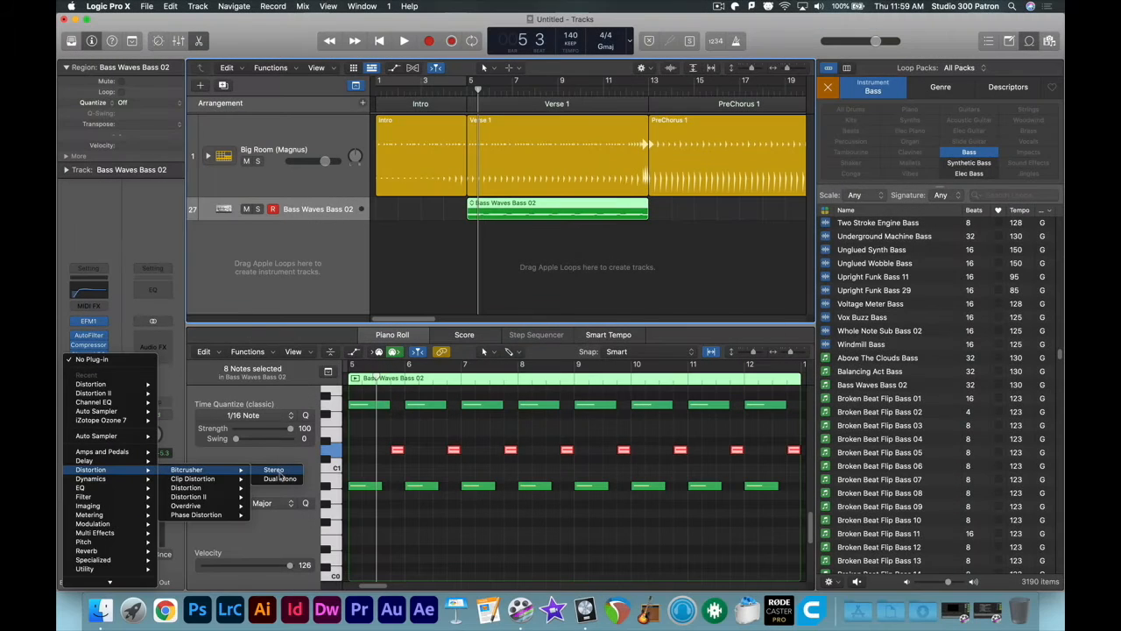
click(284, 473)
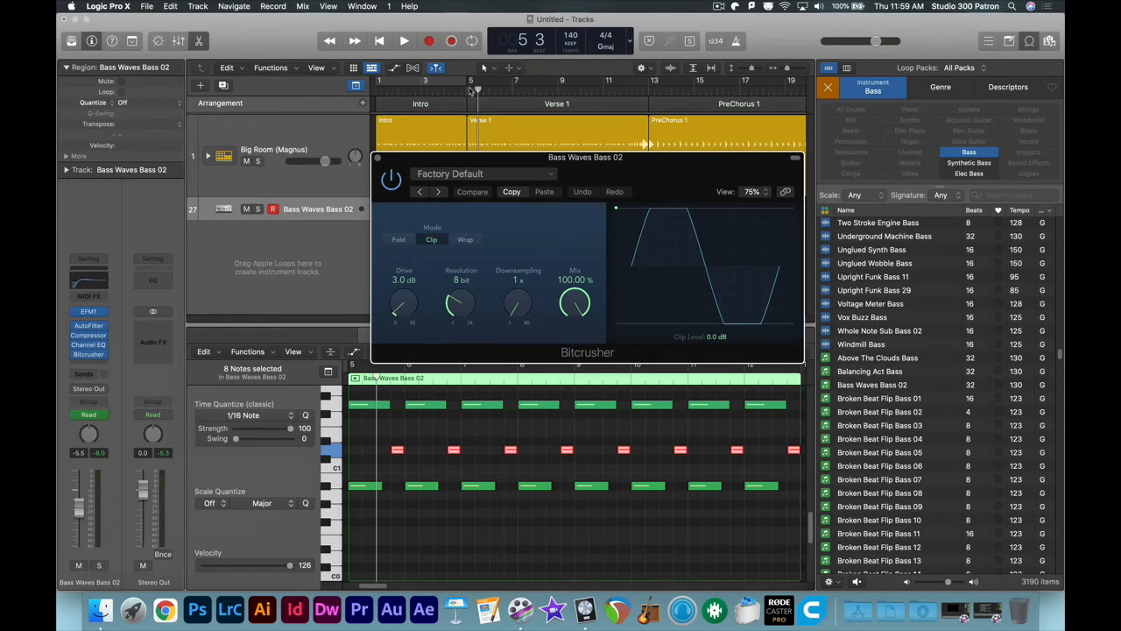
Step: Cycle bars 5 to 13 during playback and set the Bitcrusher's Drive to 14 dB and Mix to 16%
drag(470, 82, 650, 81)
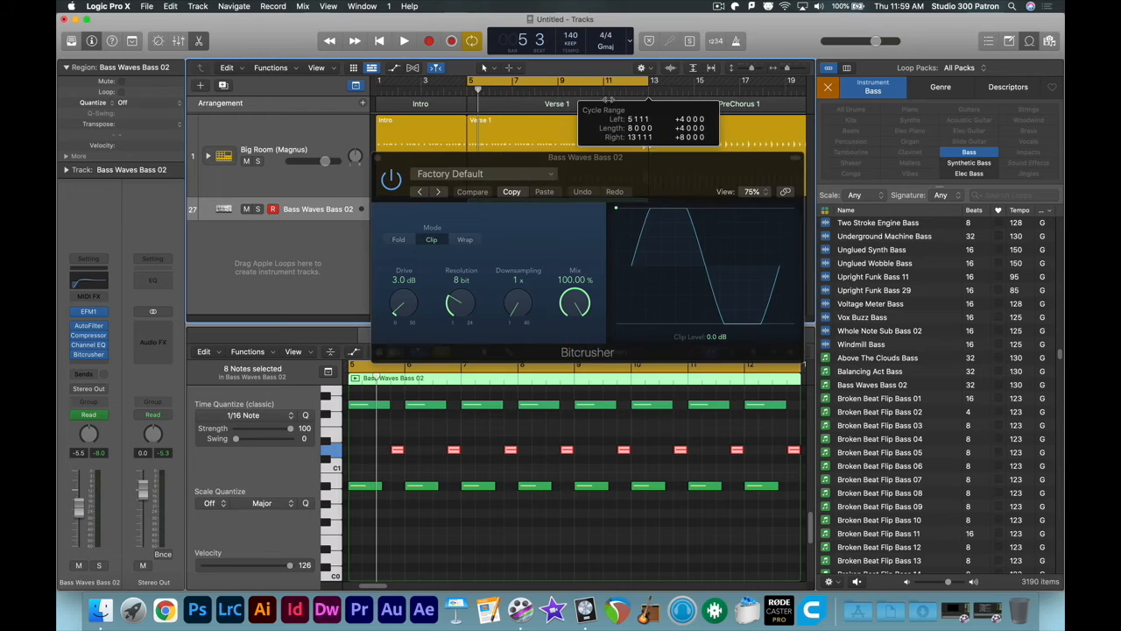
key(space)
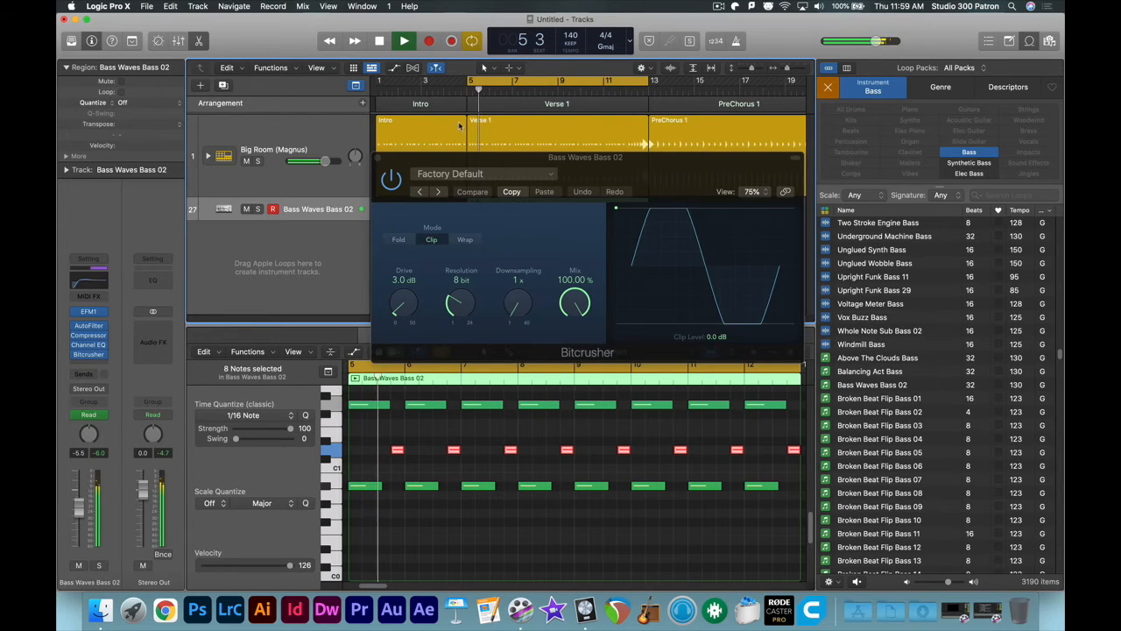
drag(395, 313, 398, 281)
drag(571, 302, 550, 394)
key(space)
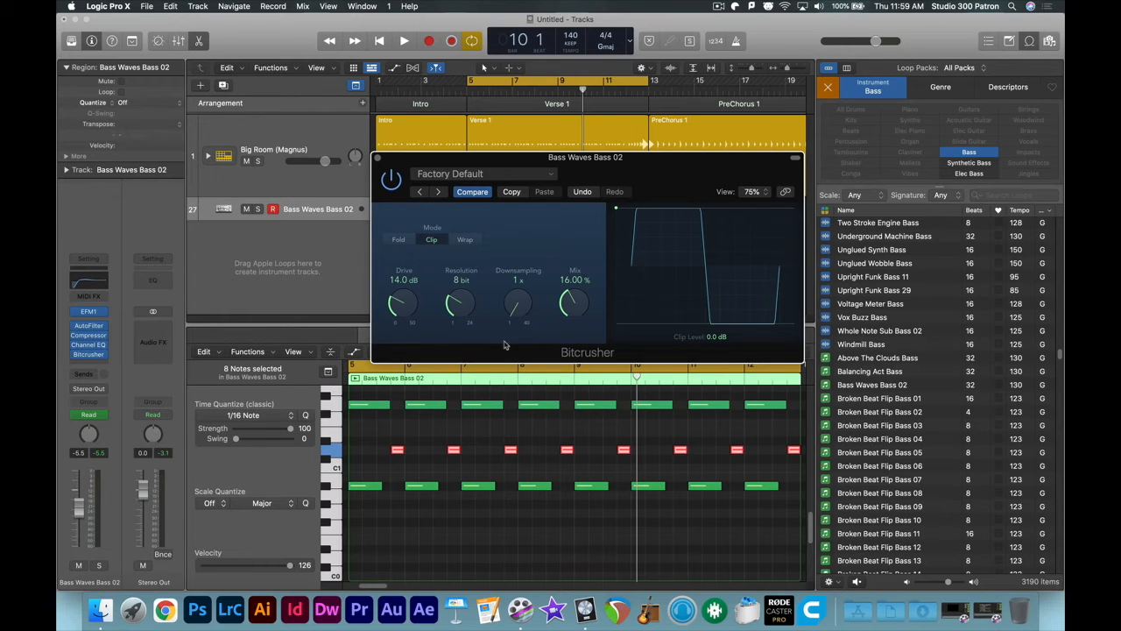
click(379, 161)
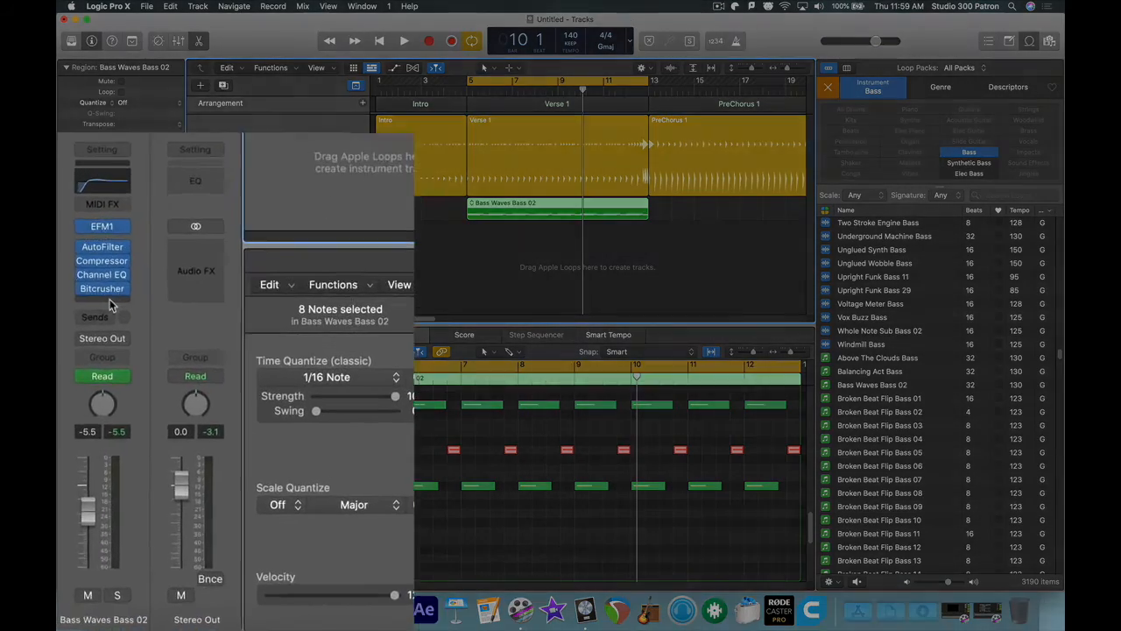
Step: Insert a stereo Stereo Delay effect after the Bitcrusher on the Bass Waves Bass 02 track
click(110, 302)
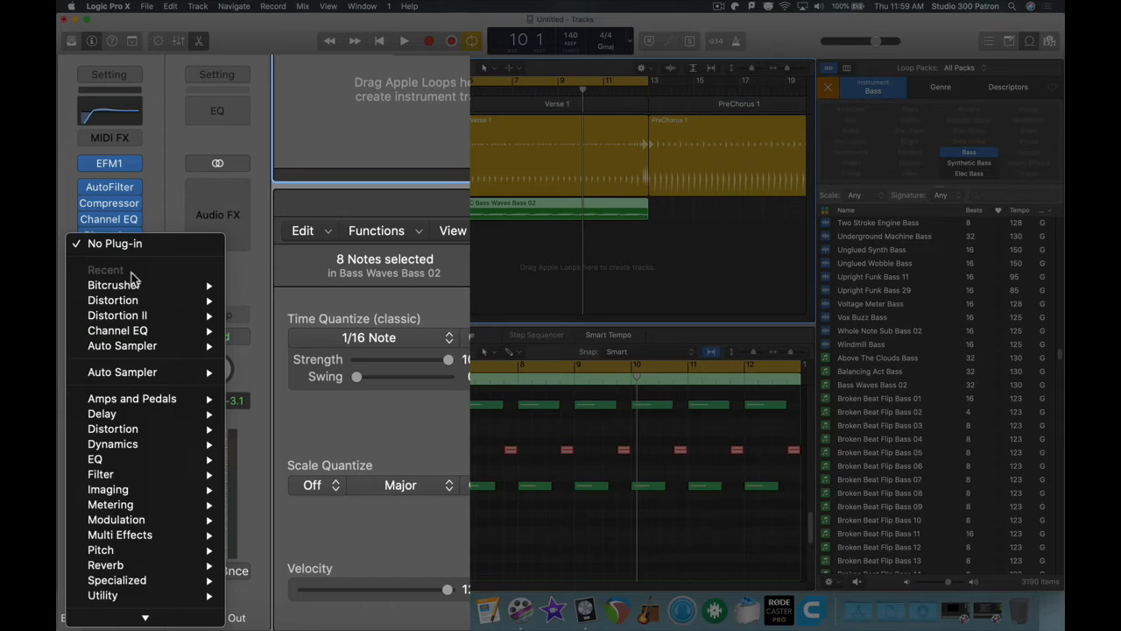
mouse_move(138, 415)
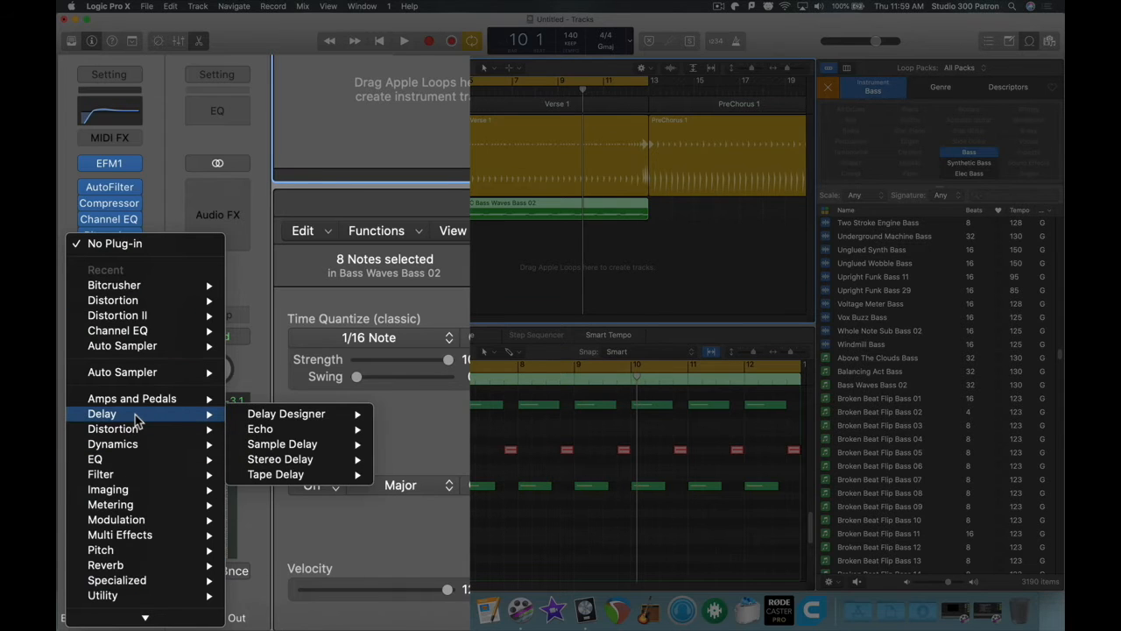
mouse_move(366, 461)
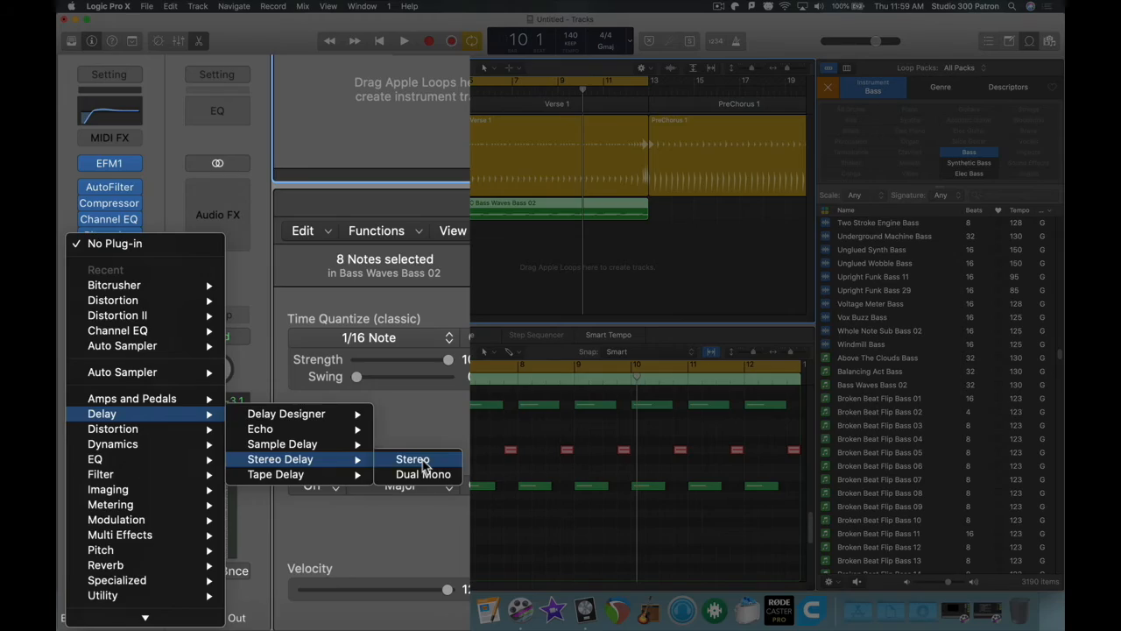
click(424, 460)
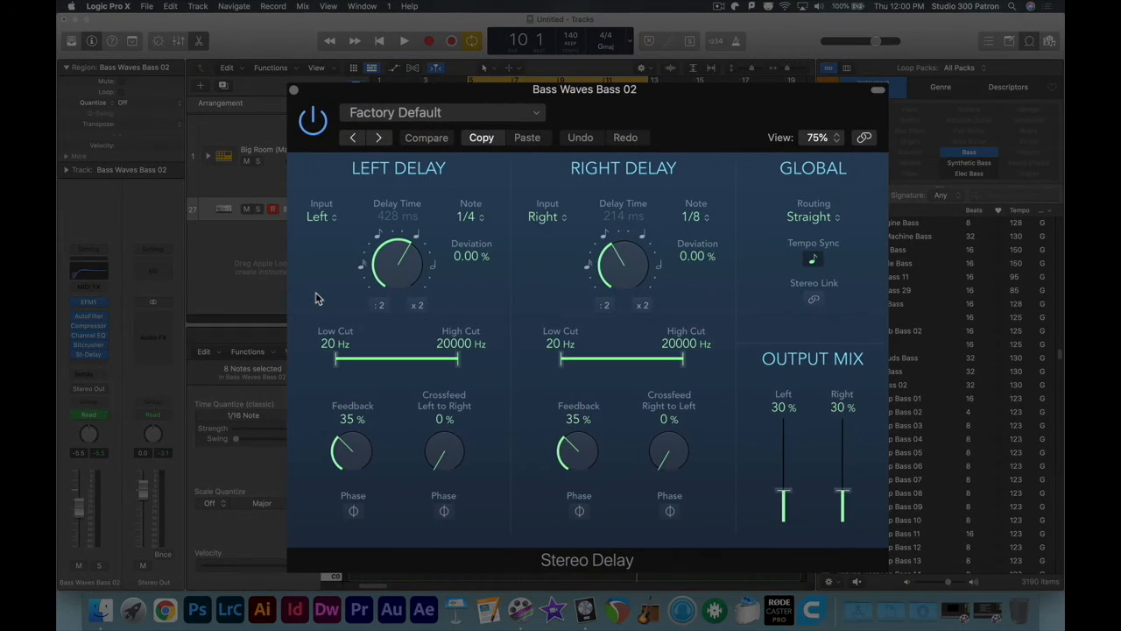
Step: Set both delay Low Cuts to 610 Hz and the Output Mix to 88% left and 81% right, checking with playback
drag(336, 360, 396, 368)
drag(560, 359, 624, 356)
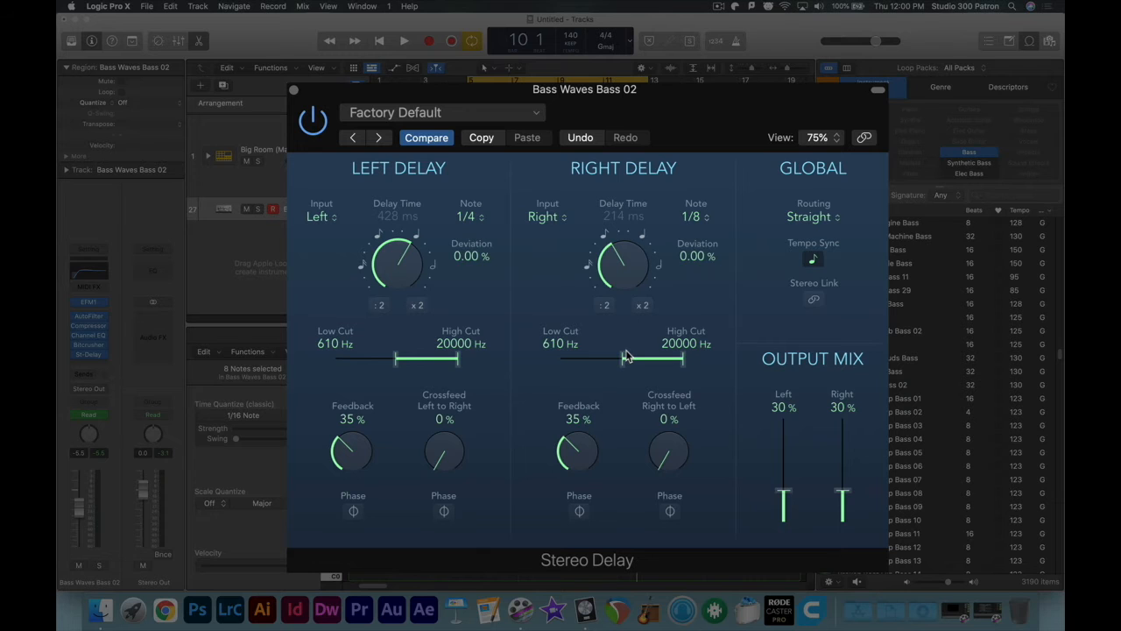
drag(785, 497, 786, 445)
key(space)
drag(844, 499, 848, 440)
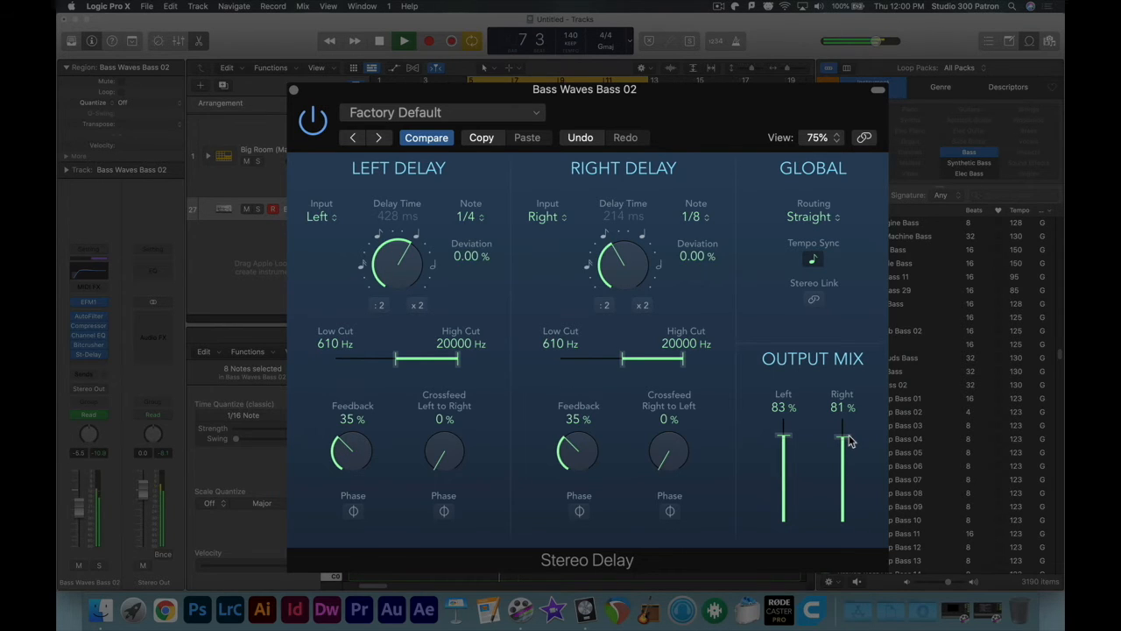
drag(784, 437, 784, 431)
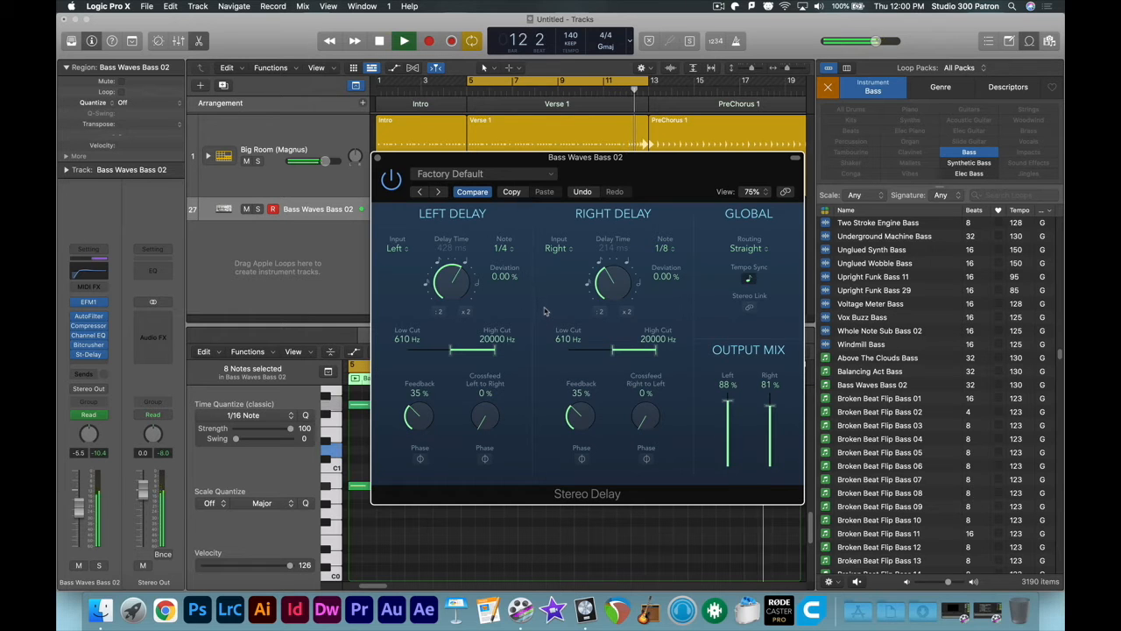
key(space)
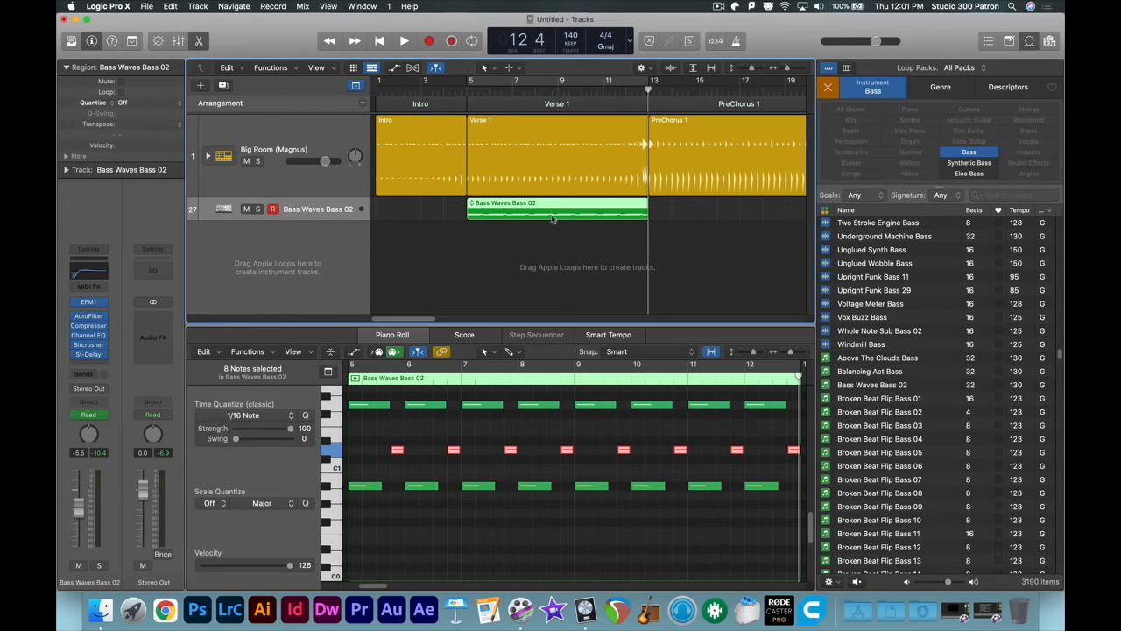
Step: Copy the Bass Waves Bass 02 region from Verse 1 to the start of Verse 2 at bar 29
key(super+c)
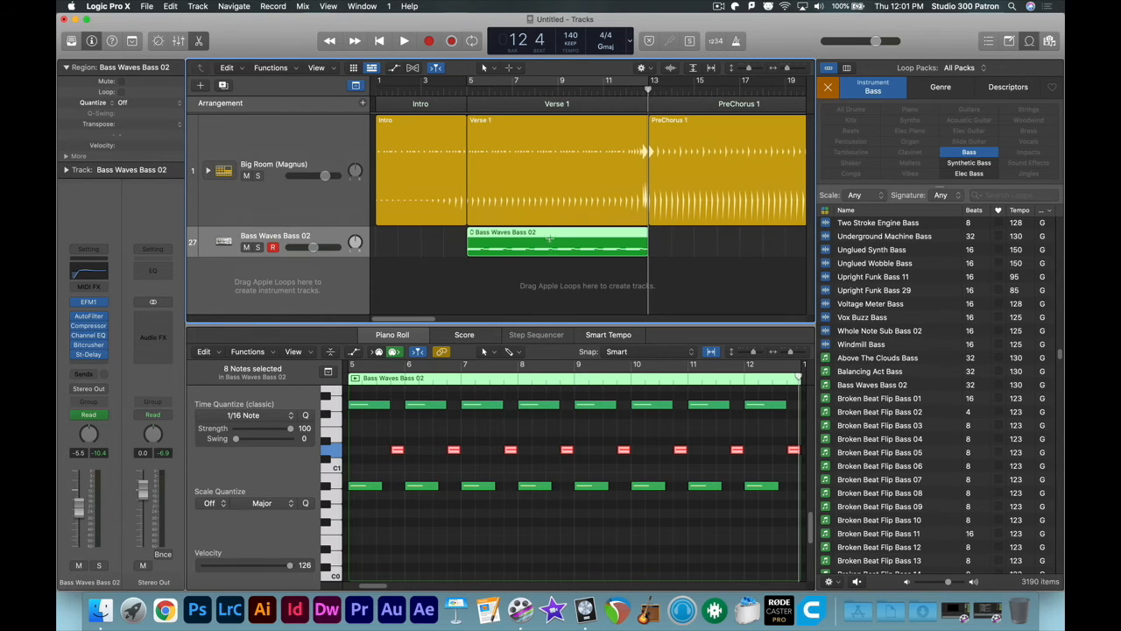
drag(422, 319, 493, 319)
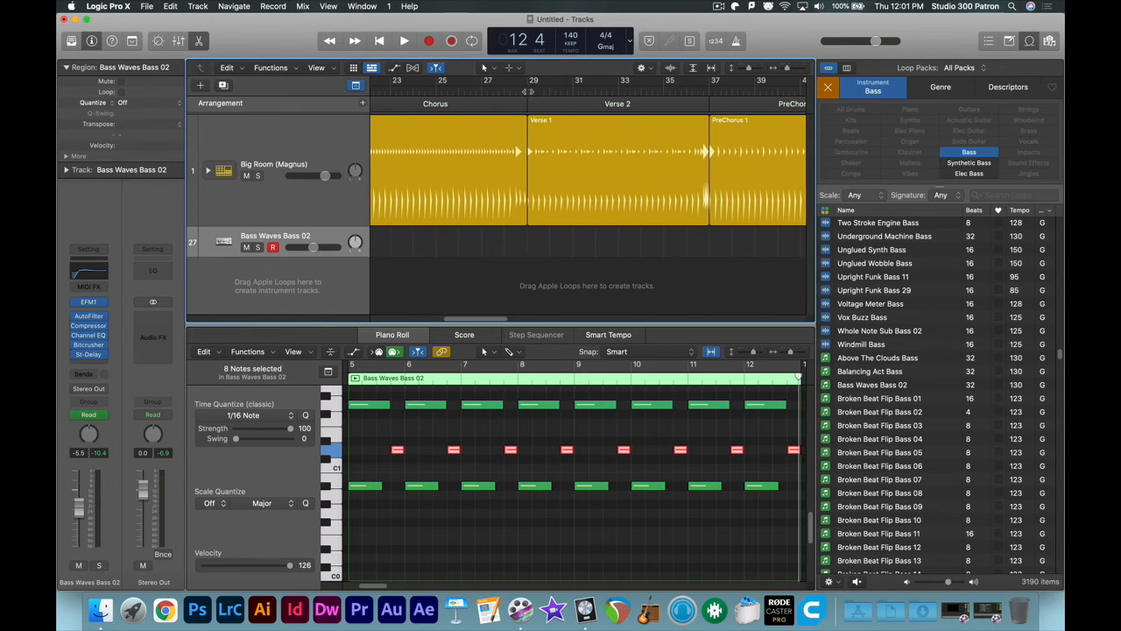
click(527, 261)
key(super+v)
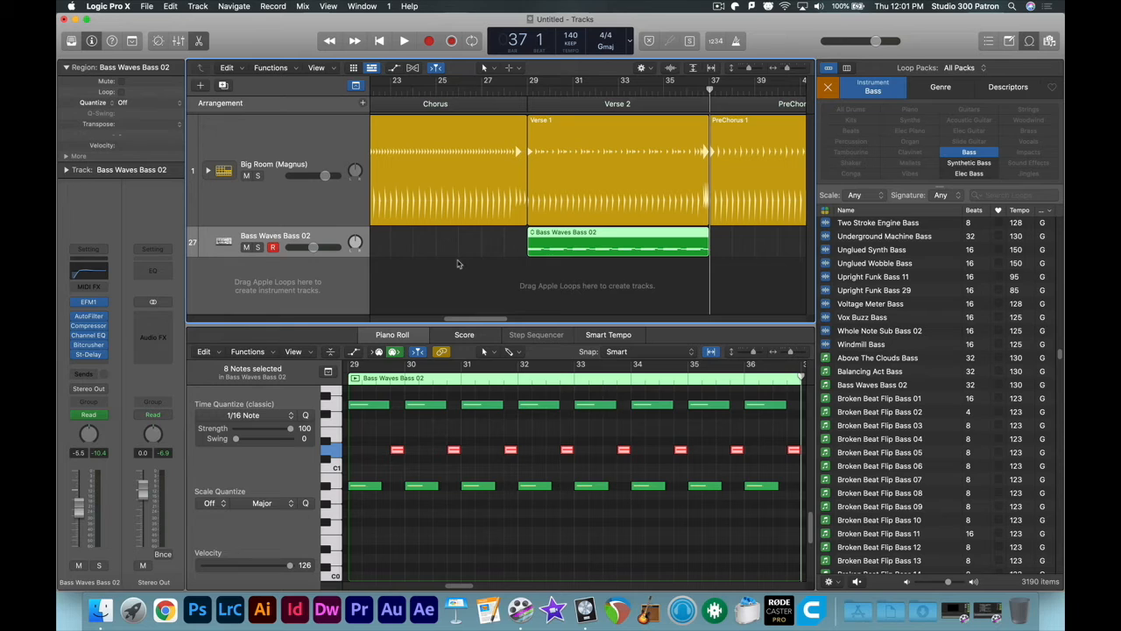
Step: Preview the Balancing Act Bass loop, add it to the bass track at bar 13, and play it with the drums
drag(499, 321, 371, 308)
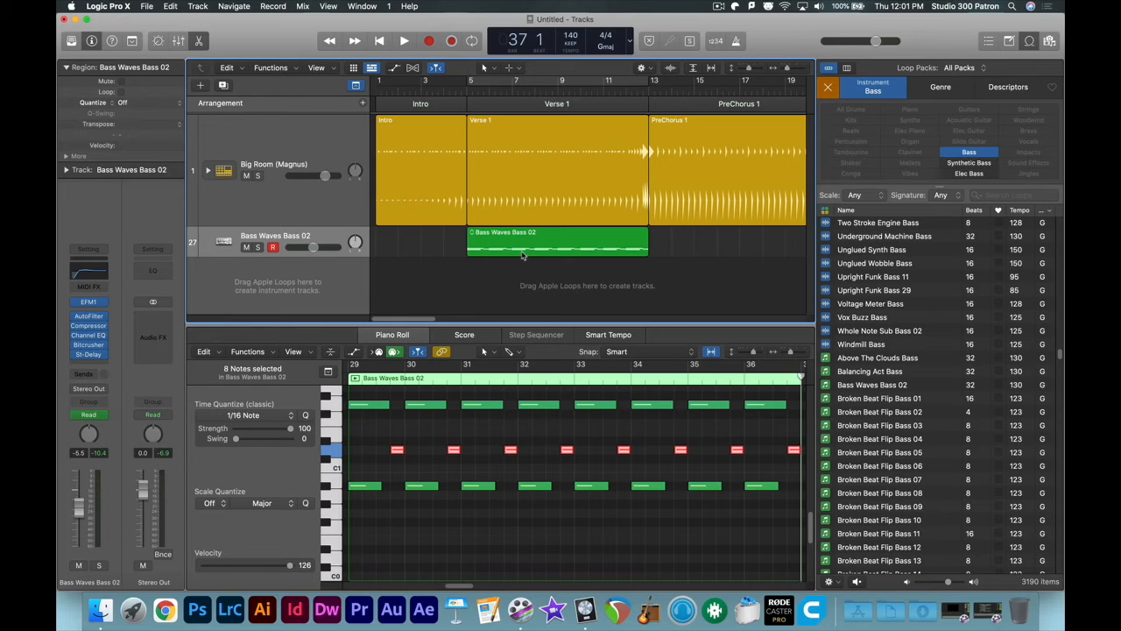
click(896, 373)
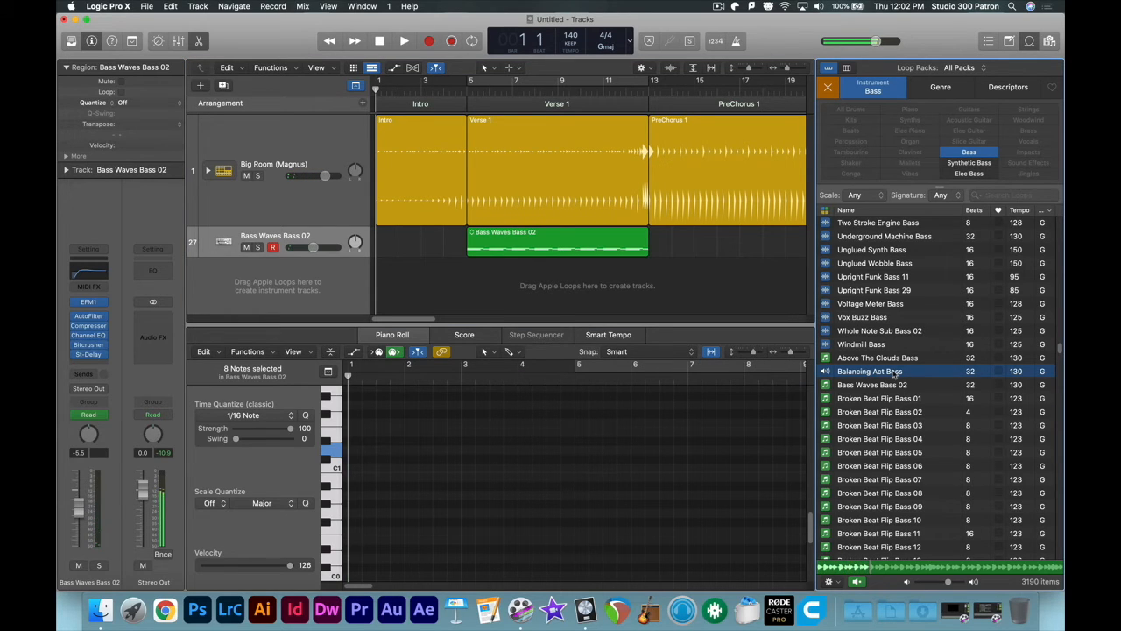
click(895, 374)
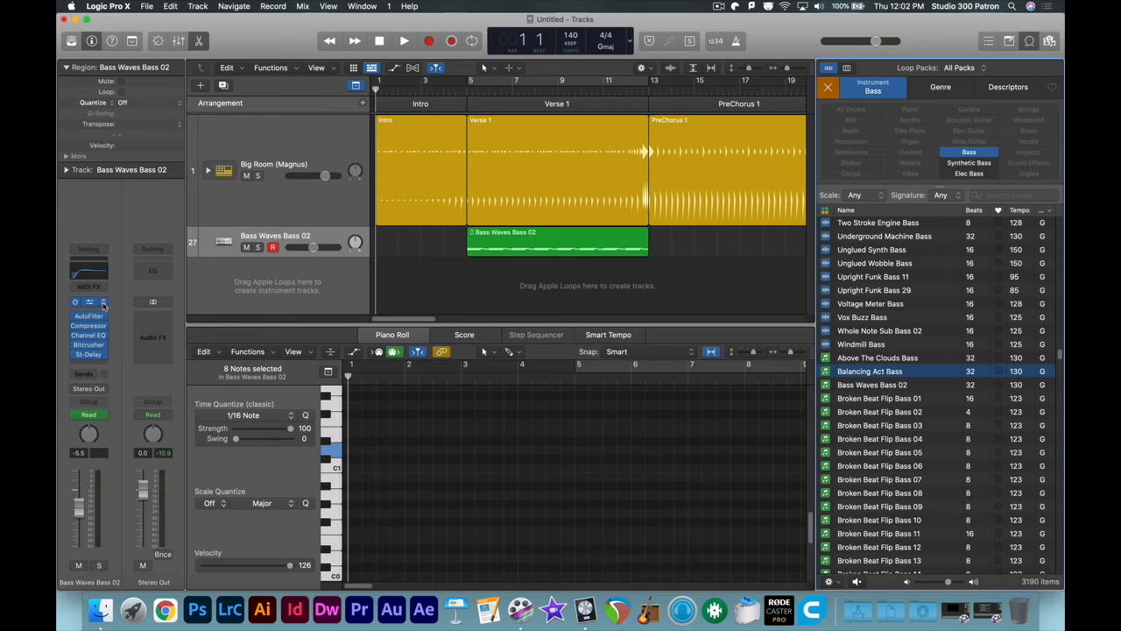
drag(865, 371, 650, 247)
click(649, 88)
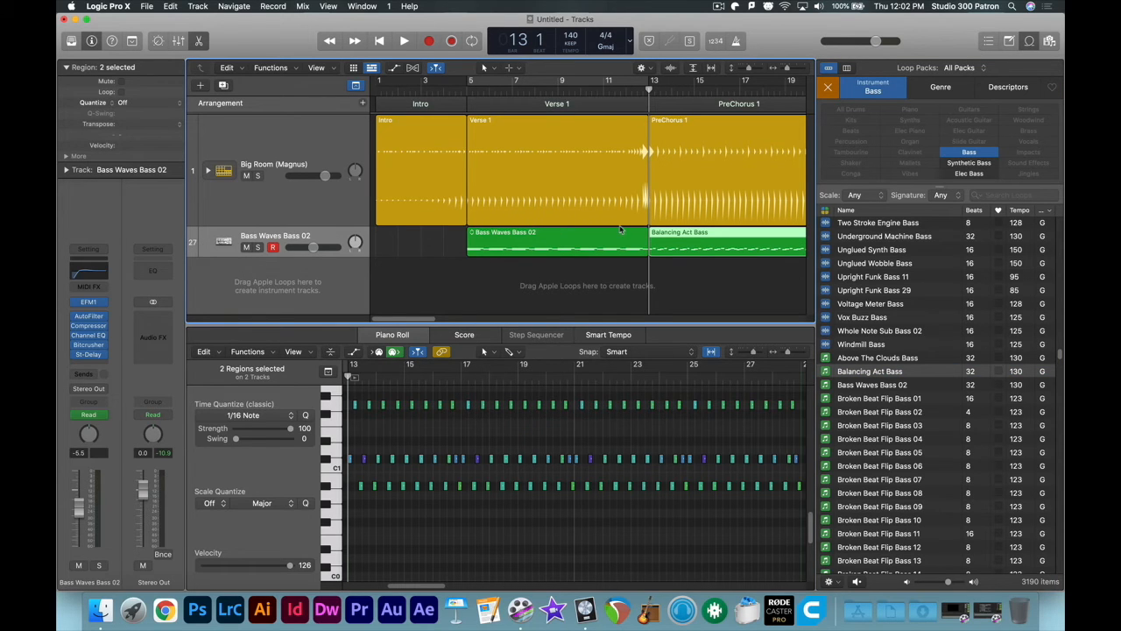
key(space)
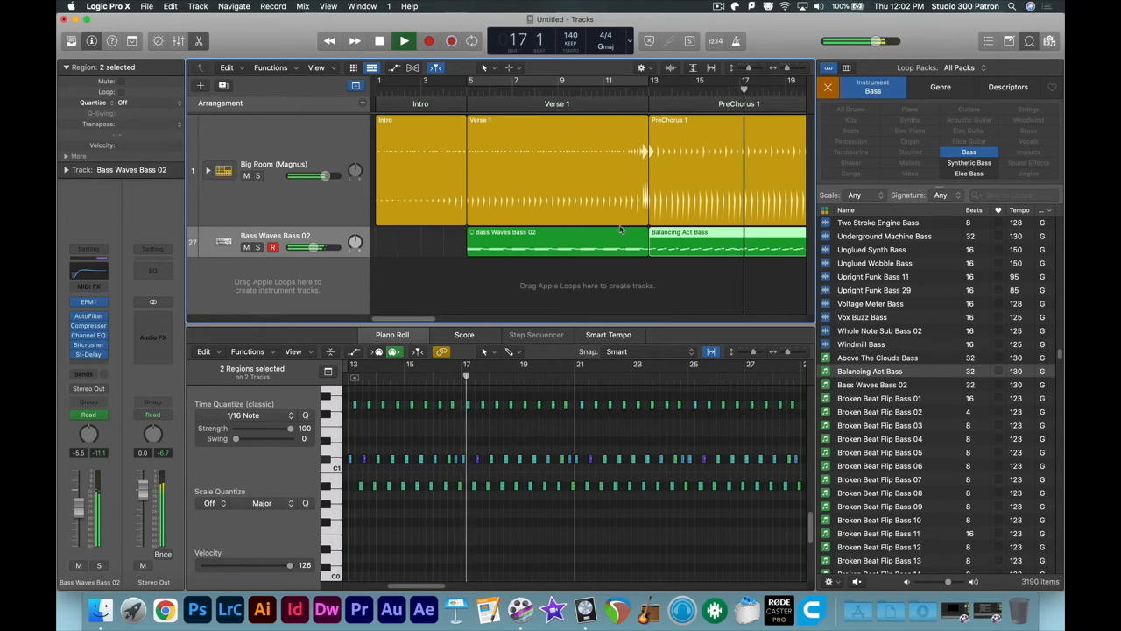
key(space)
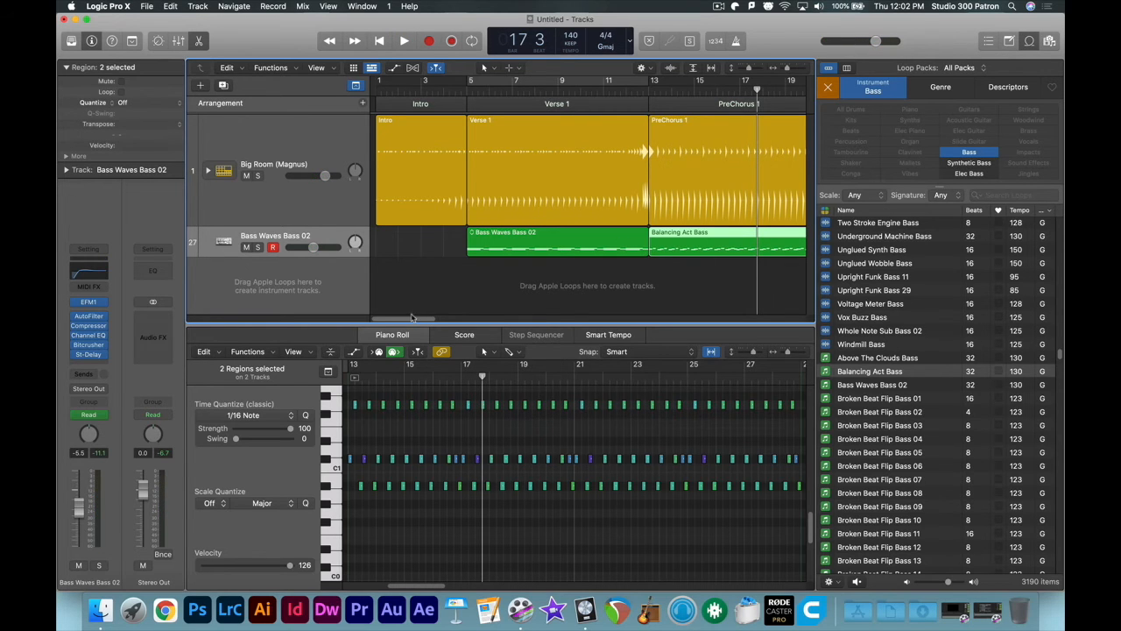
Step: Copy the Balancing Act Bass region to the start of PreChorus 2 at bar 37
drag(415, 320, 469, 316)
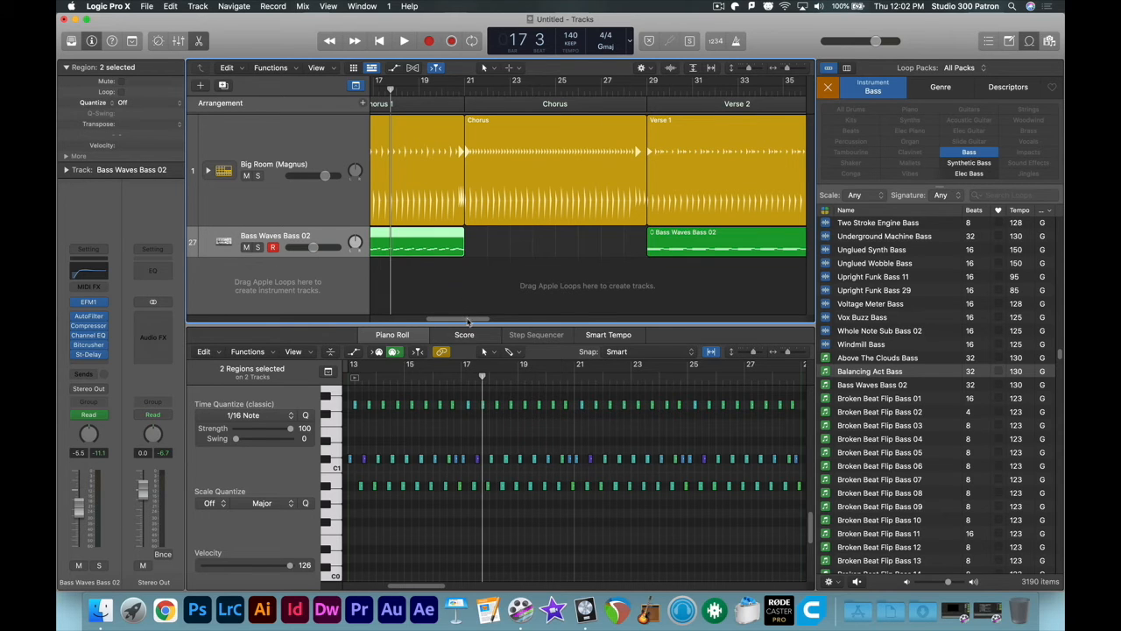
drag(468, 321, 514, 318)
click(517, 83)
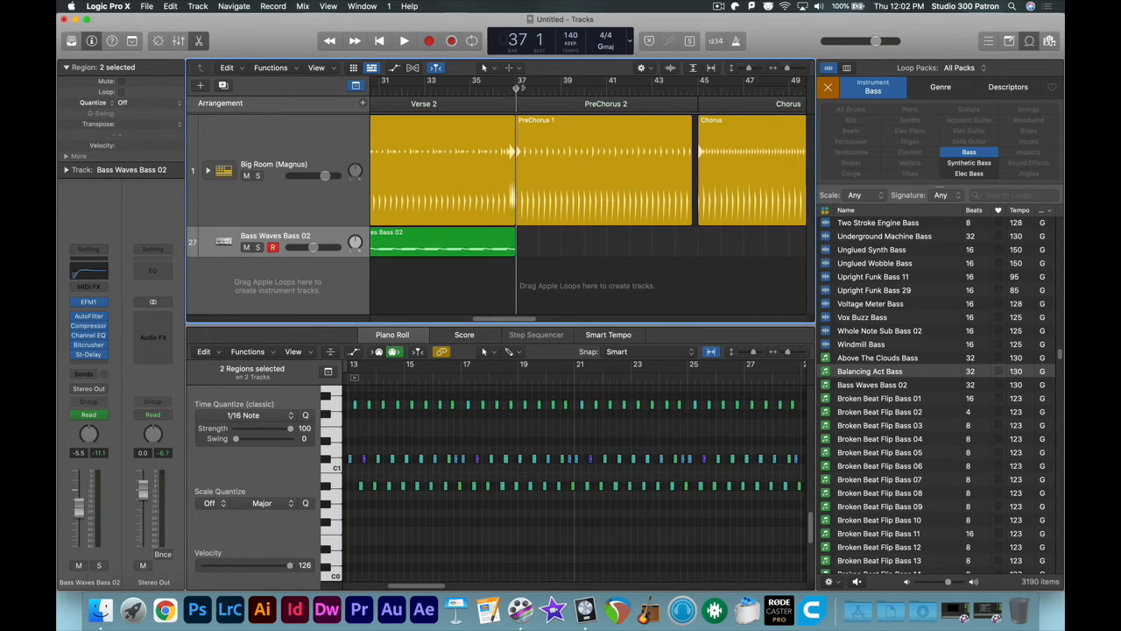
key(super+v)
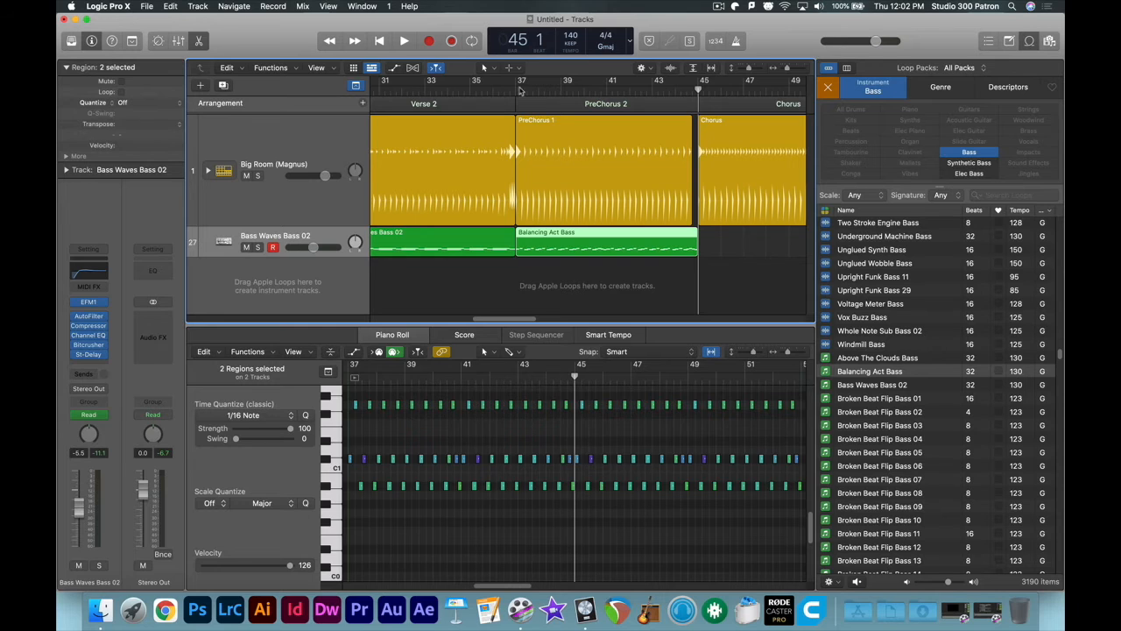
Step: Paste another Balancing Act Bass region, shorten it to four bars, move it to the Intro at bar 1, and play from the start
key(super+v)
drag(718, 250, 661, 254)
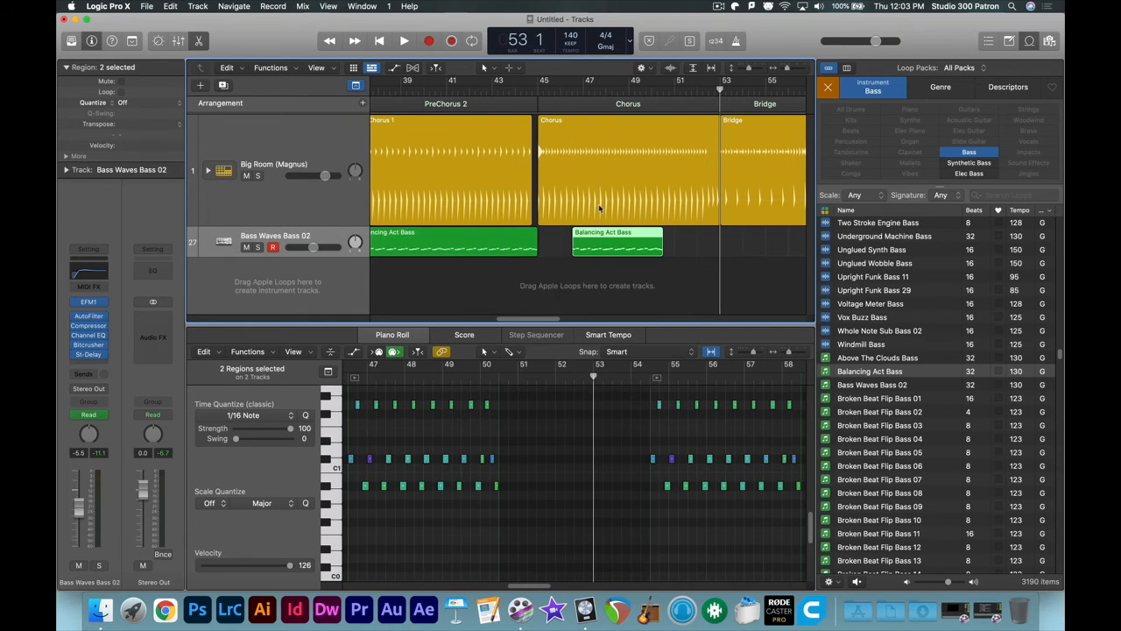
scroll(599, 209, right, 1)
scroll(598, 208, up, 1)
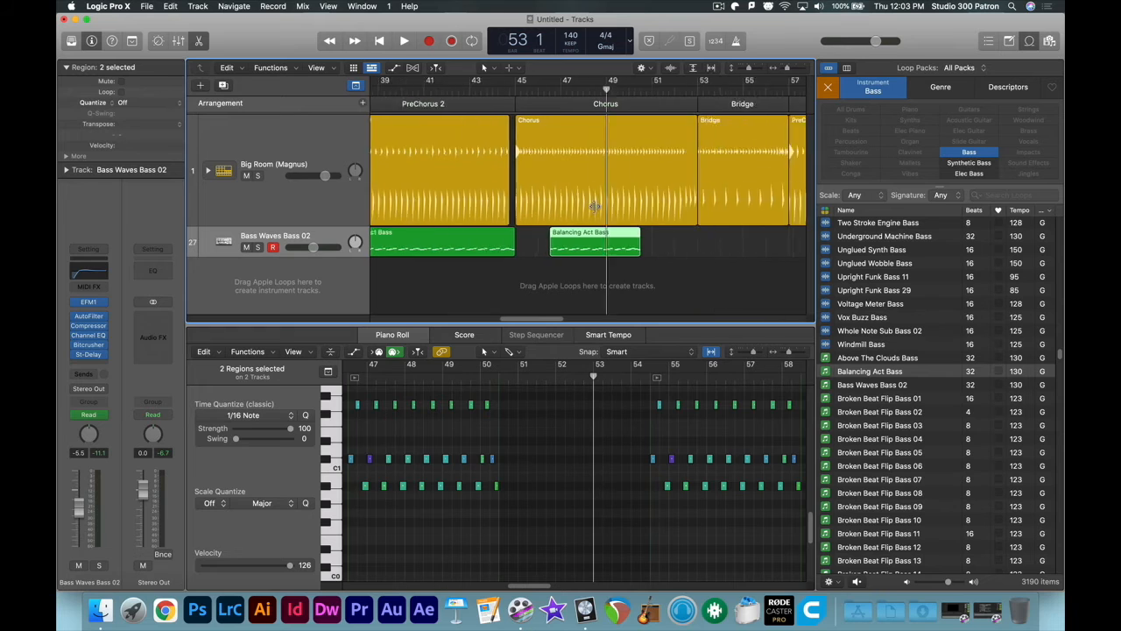
scroll(596, 209, down, 10)
drag(534, 247, 380, 253)
key(Return)
key(space)
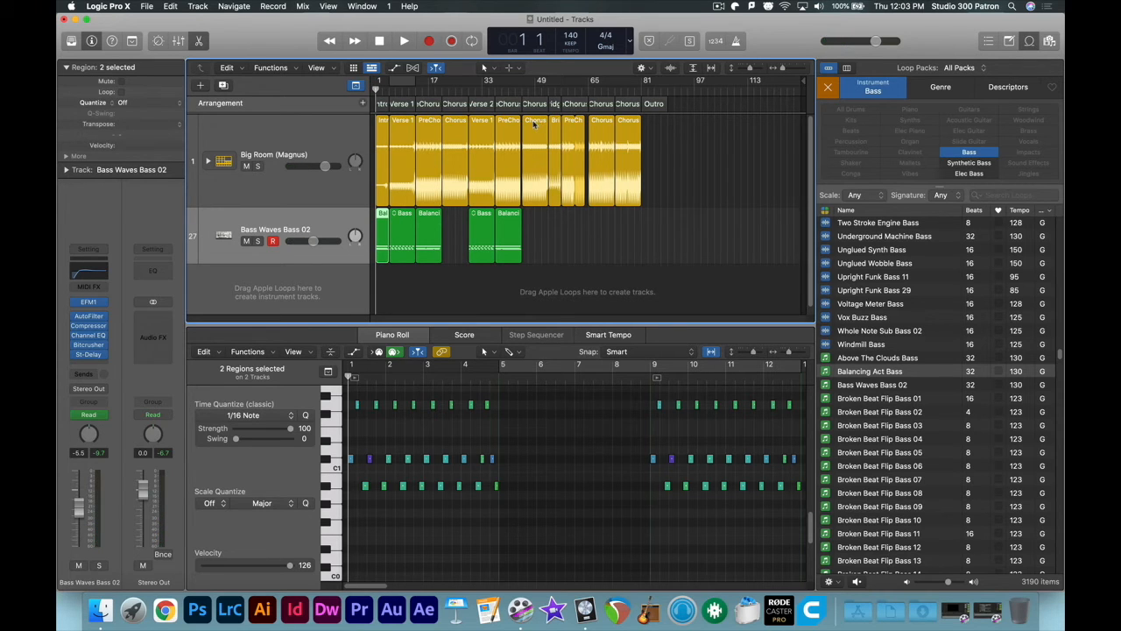
Step: Copy the Balancing Act Bass region from PreChorus 2 to the last PreChorus at bar 57
click(515, 232)
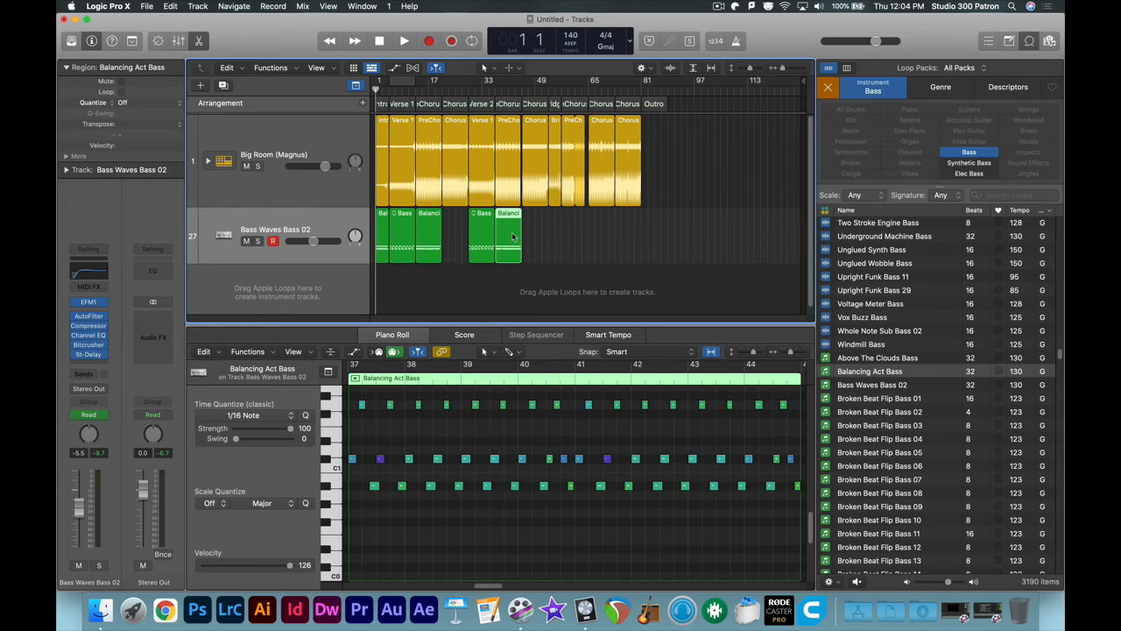
drag(511, 237, 577, 235)
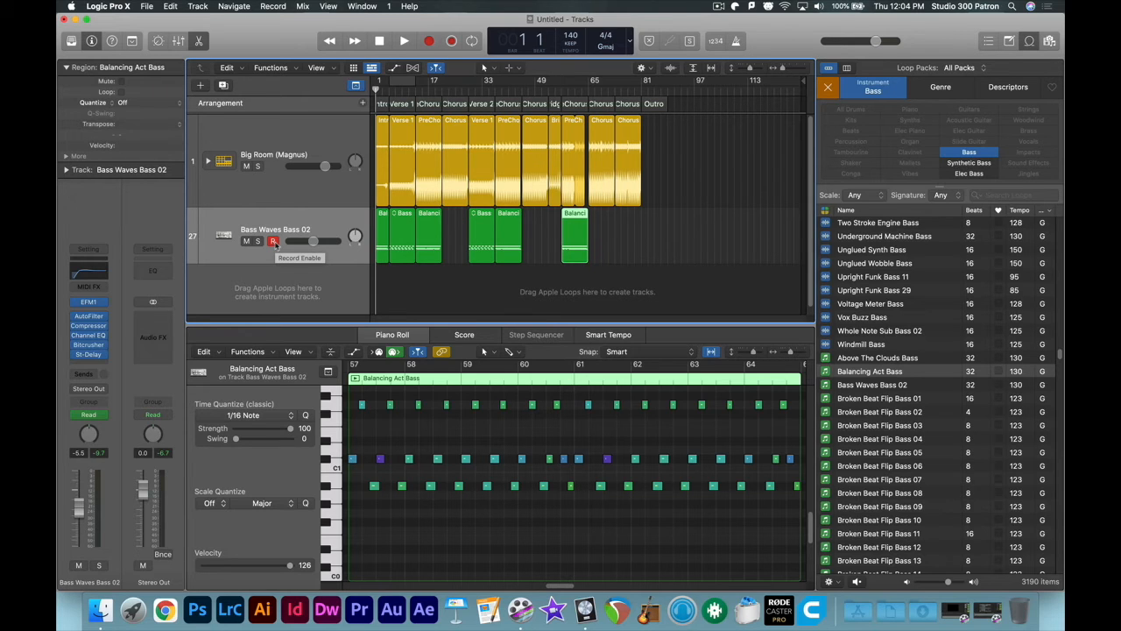
Step: Preview the Accelerating Gate Bass loop and add it on a new track near the end of PreChorus 1
scroll(893, 338, up, 10)
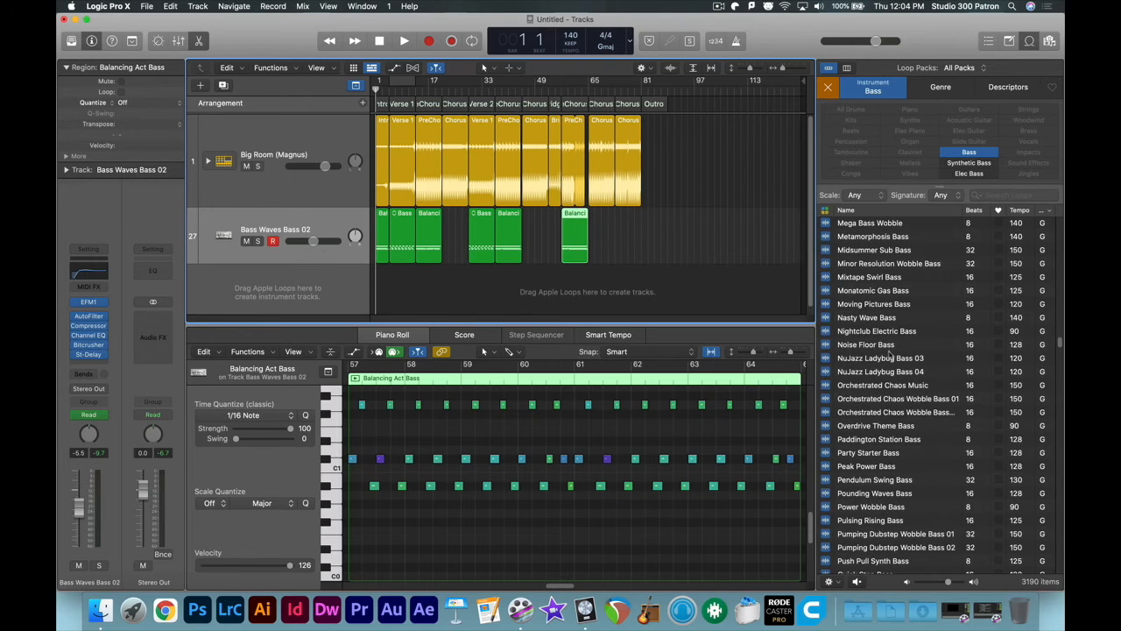
scroll(894, 338, up, 15)
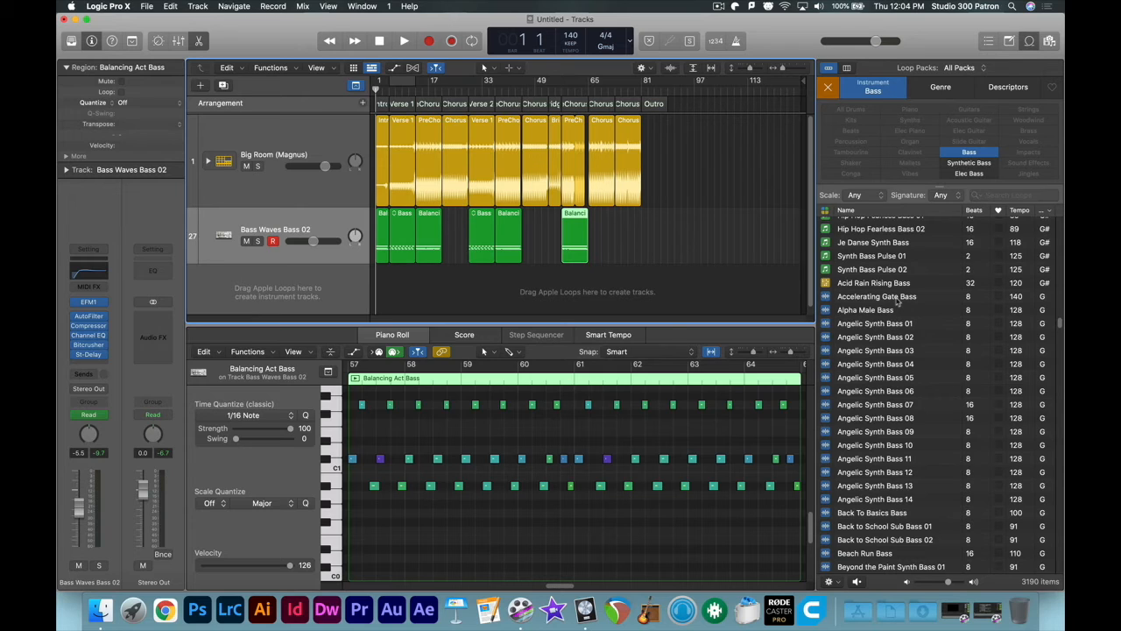
click(897, 298)
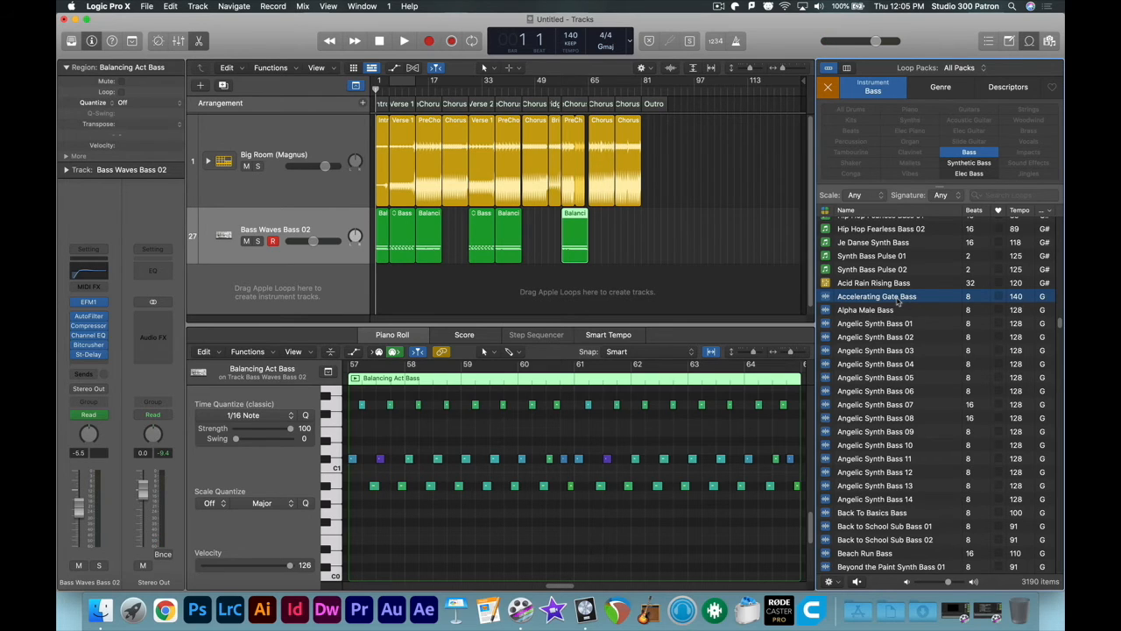
drag(898, 302, 438, 282)
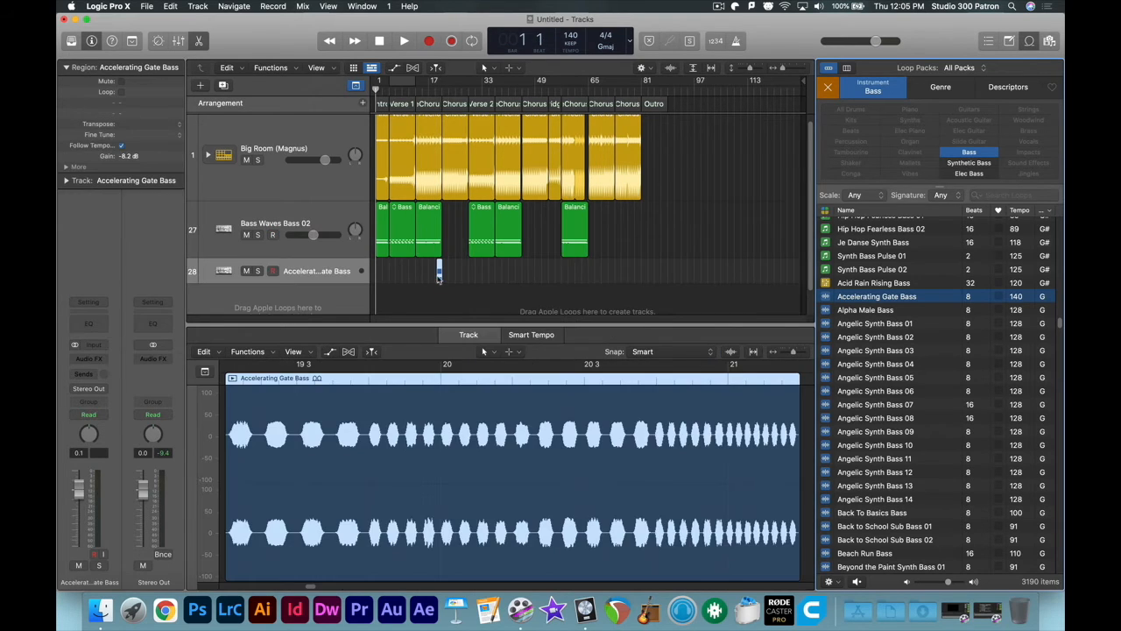
Step: Move the Accelerating Gate Bass region to start at bar 19 and play it from there
scroll(439, 275, up, 10)
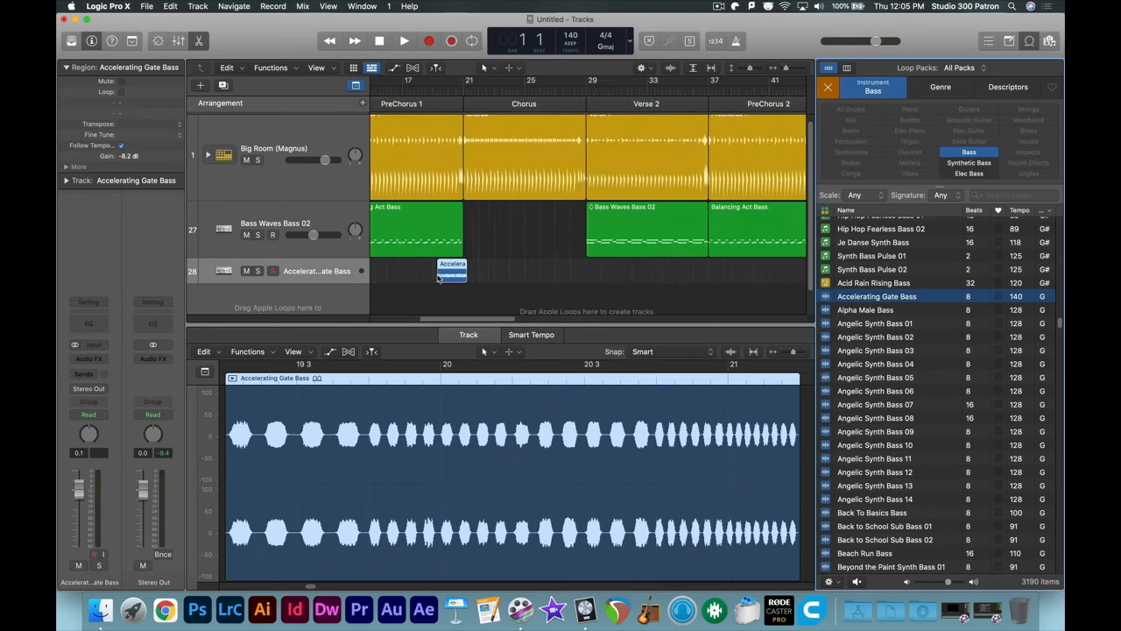
scroll(439, 277, up, 4)
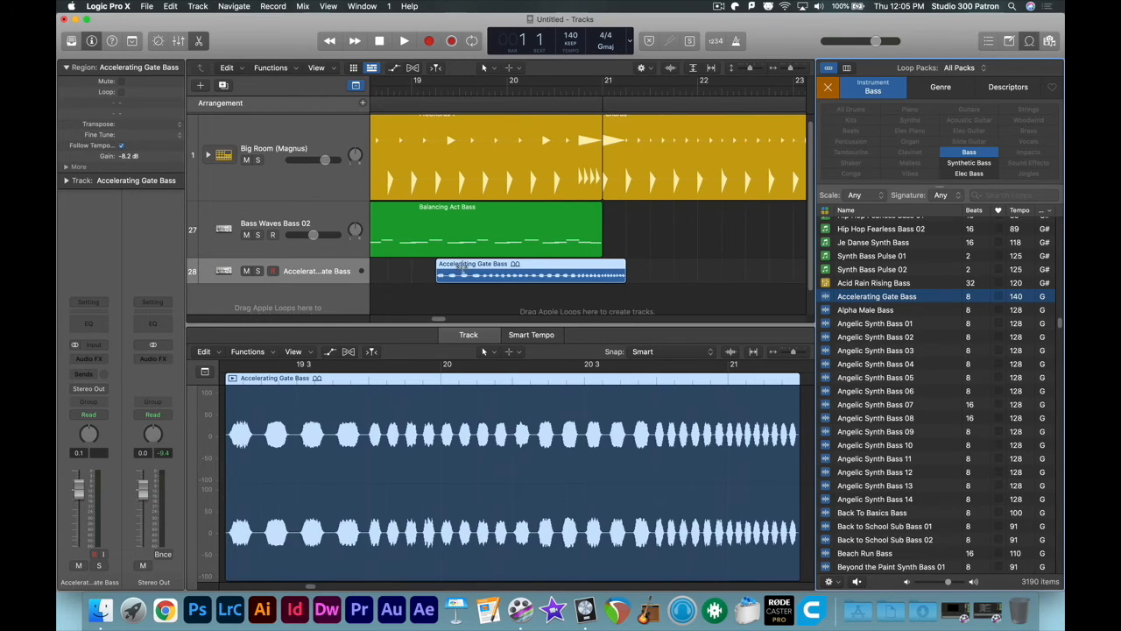
drag(522, 263, 498, 264)
click(409, 81)
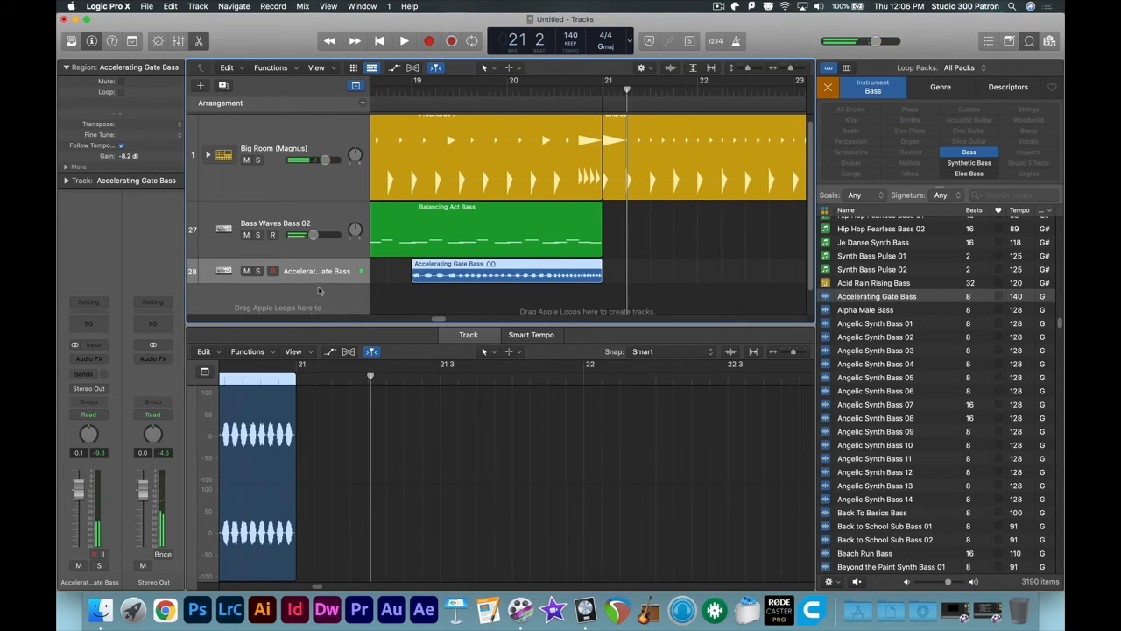
Step: Lower the Accelerating Gate Bass track's volume to -5.4 dB and play from beat 4 of bar 18
mouse_move(320, 281)
mouse_down()
mouse_move(319, 295)
mouse_move(313, 287)
mouse_up()
click(391, 82)
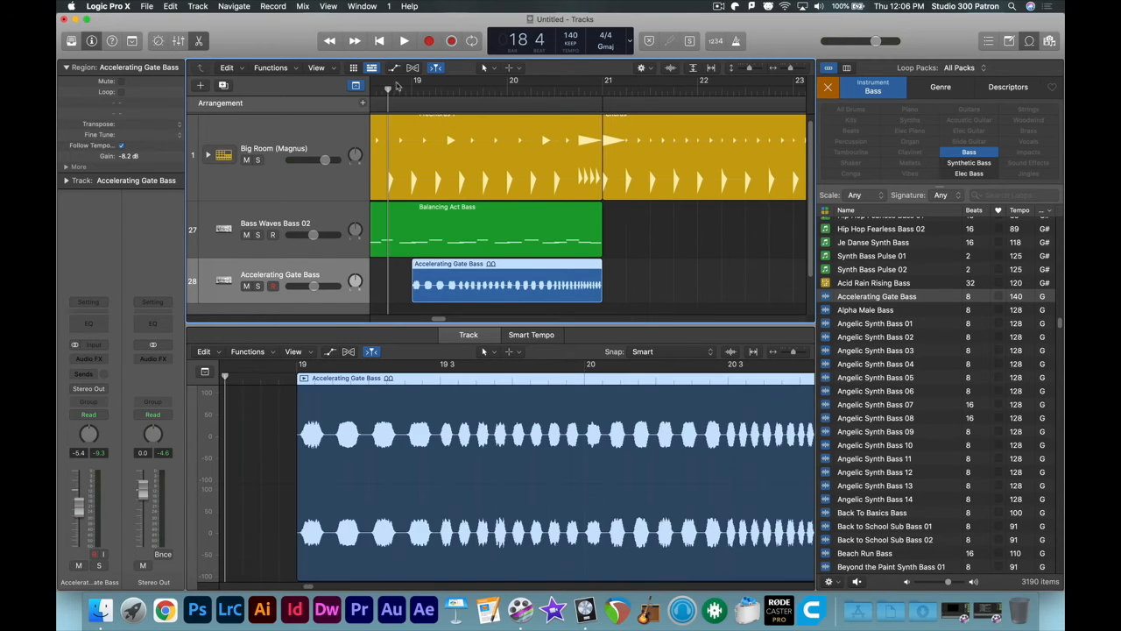
key(space)
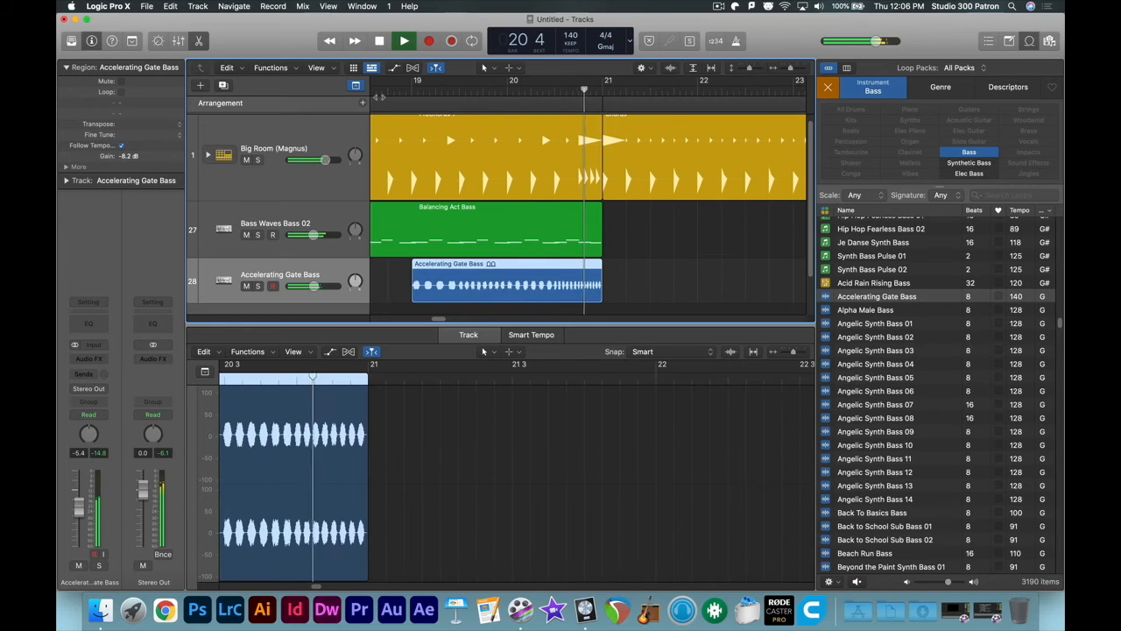
key(space)
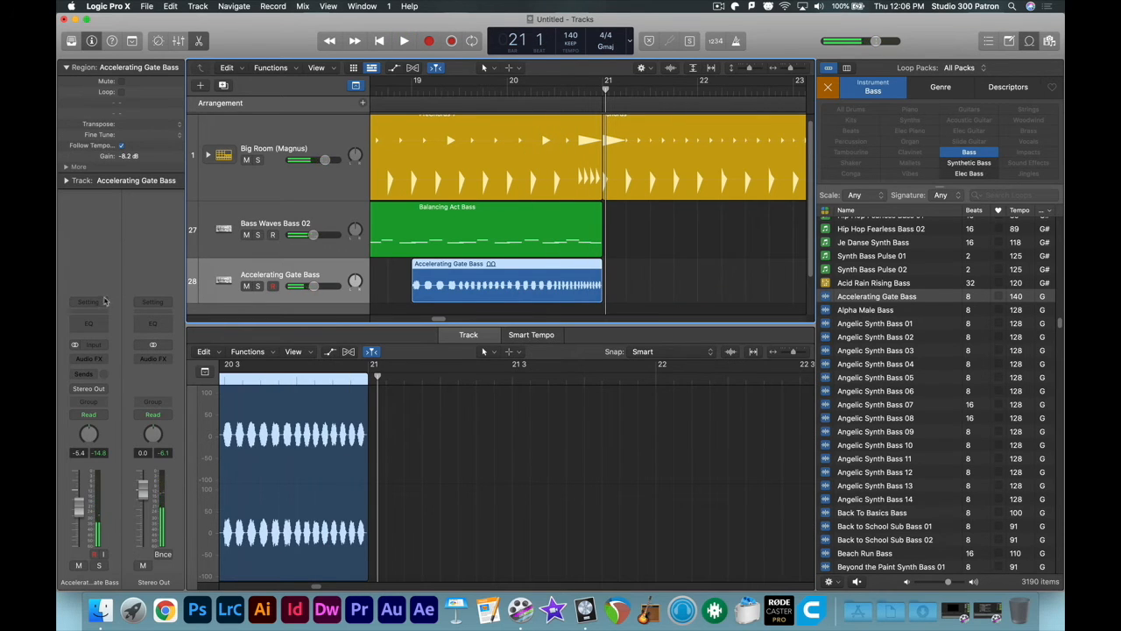
Step: Add a Channel EQ to the Accelerating Gate Bass track with a +6.0 dB low shelf at 199 Hz
click(93, 323)
mouse_move(490, 299)
mouse_down()
mouse_move(494, 276)
mouse_move(491, 300)
mouse_up()
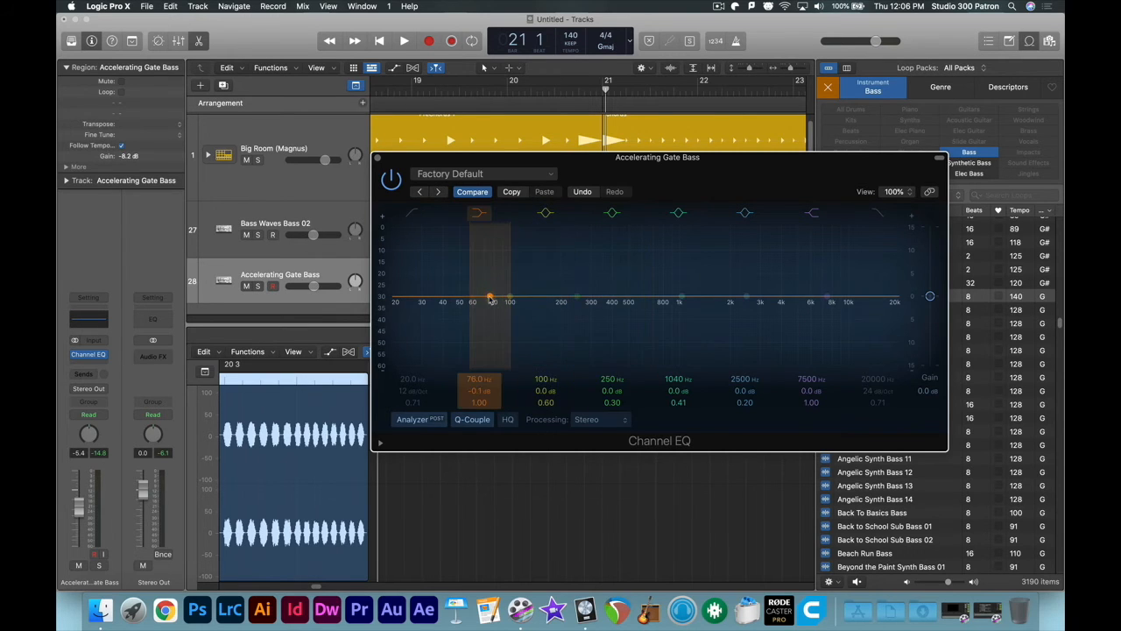
drag(492, 299, 560, 264)
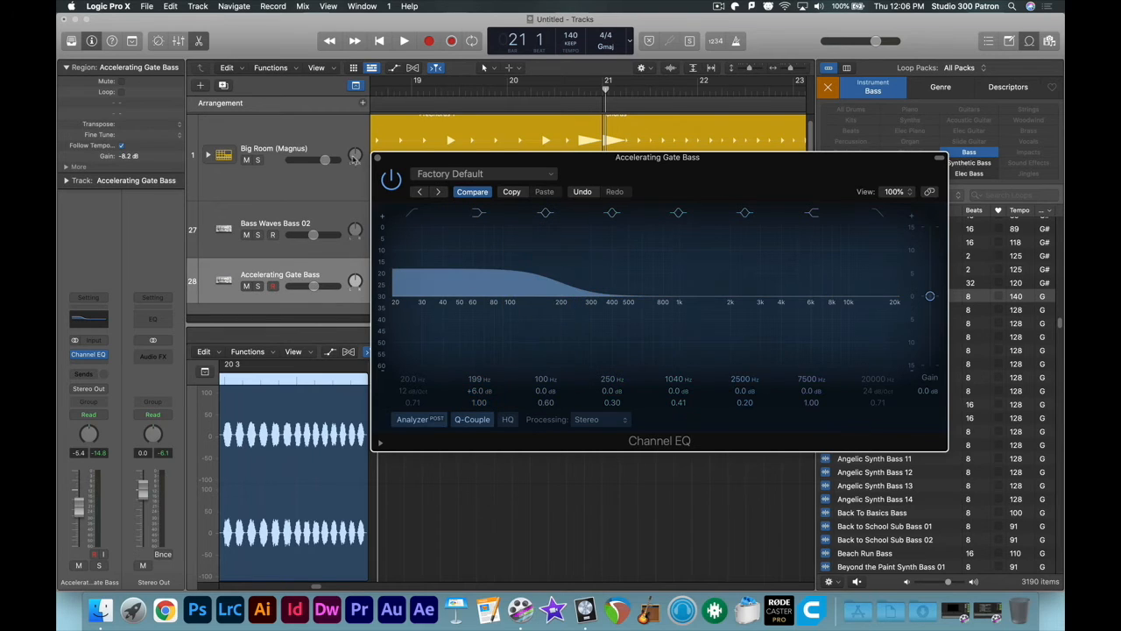
click(377, 158)
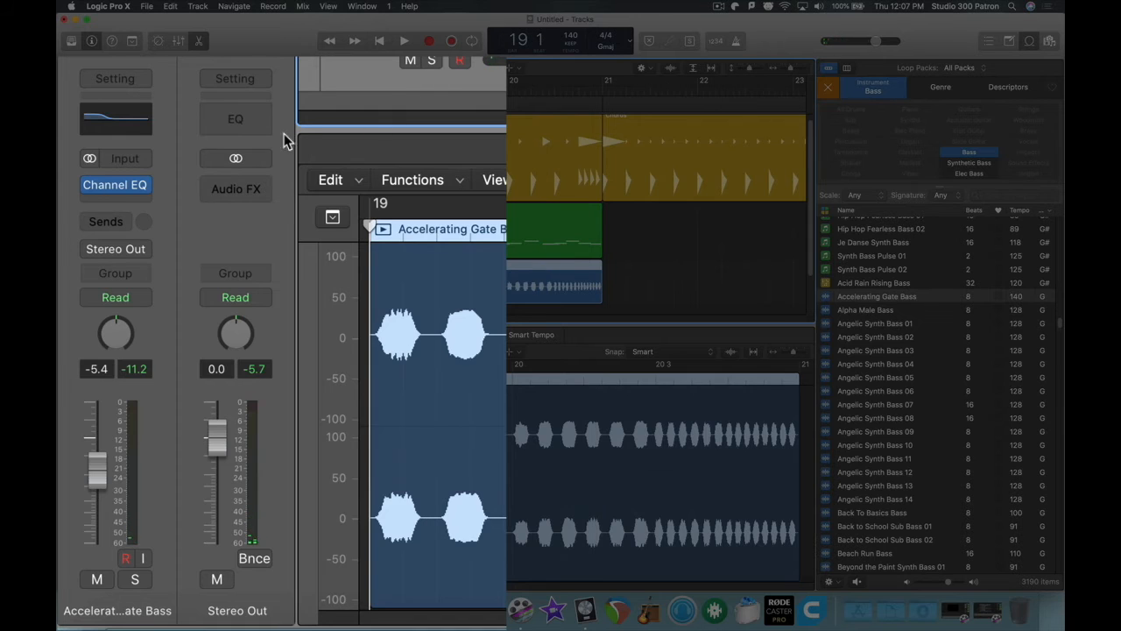
Step: Insert a stereo Microphaser on the Accelerating Gate Bass track and load its Micro Light preset
click(114, 199)
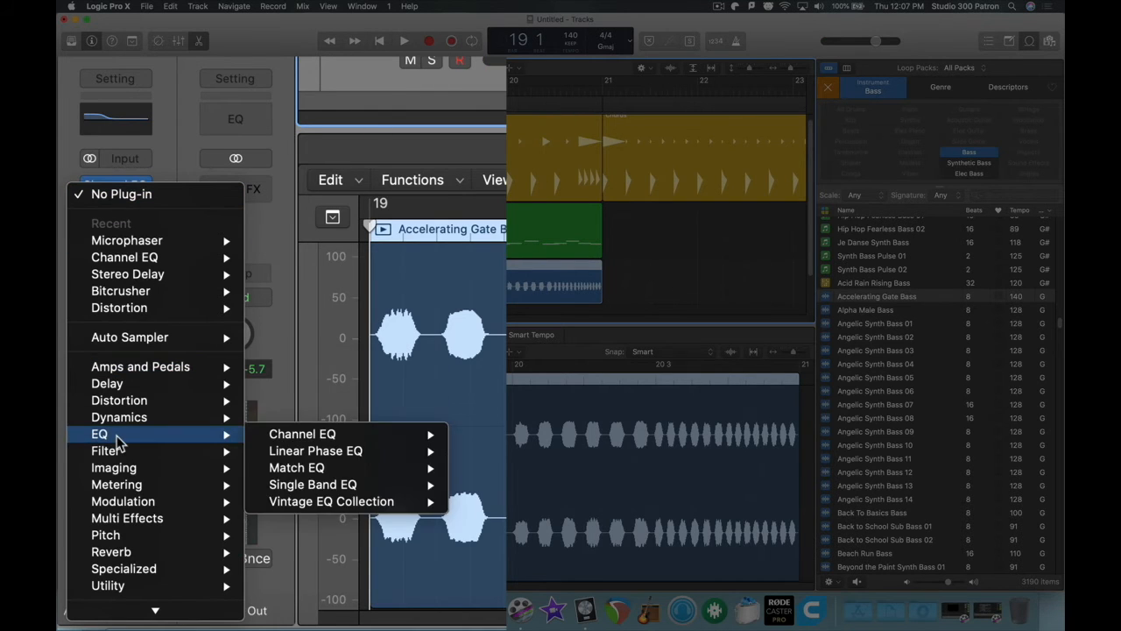
mouse_move(147, 491)
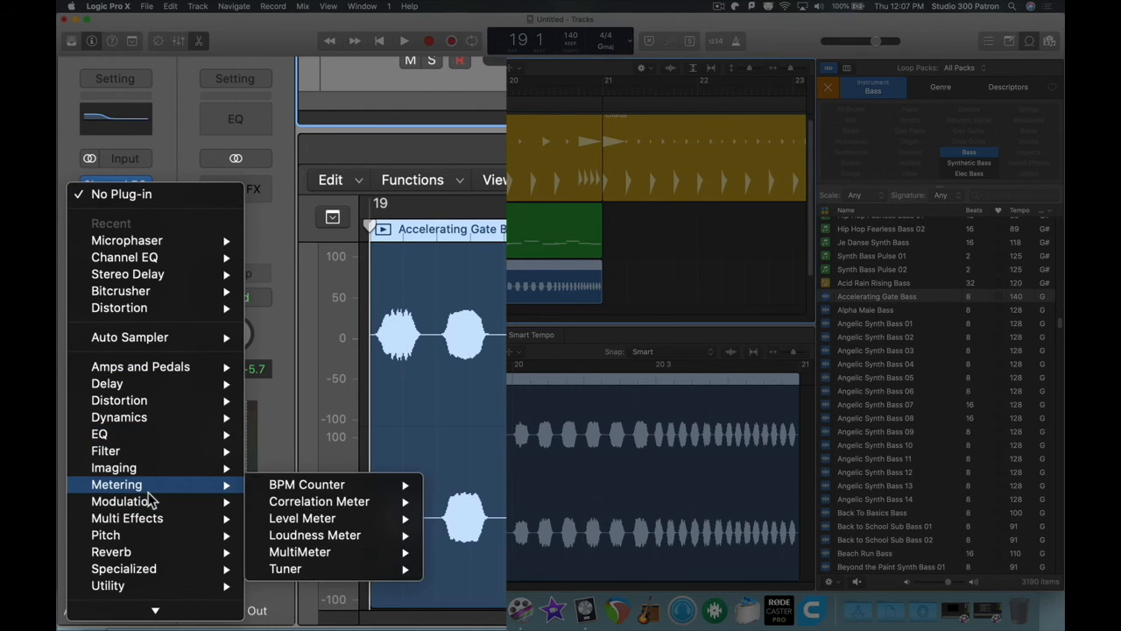
mouse_move(363, 496)
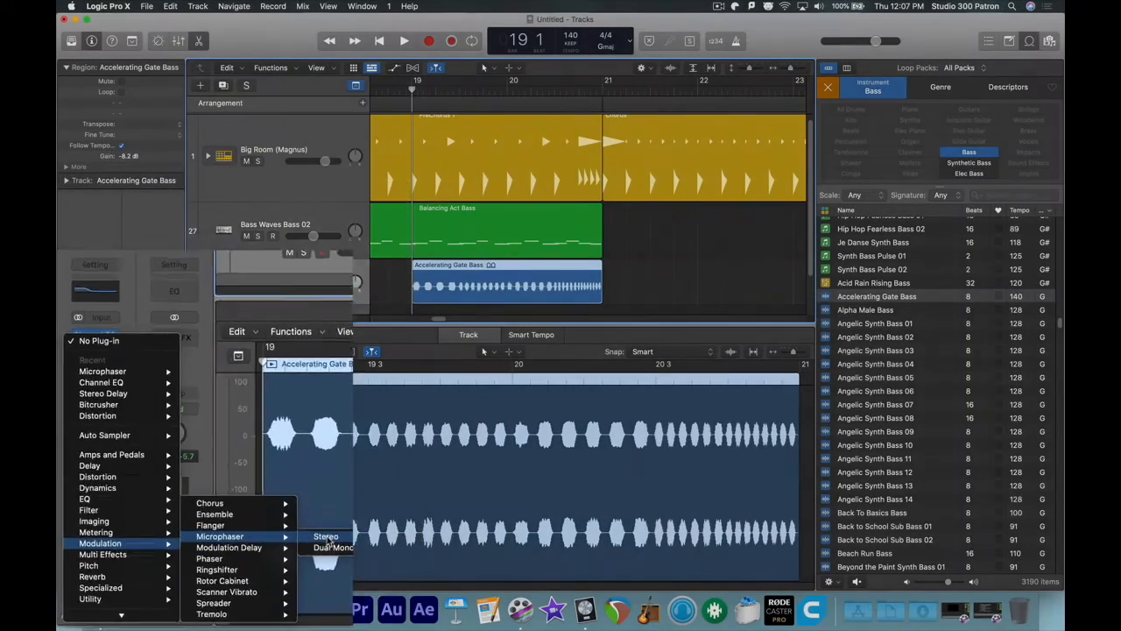
click(466, 490)
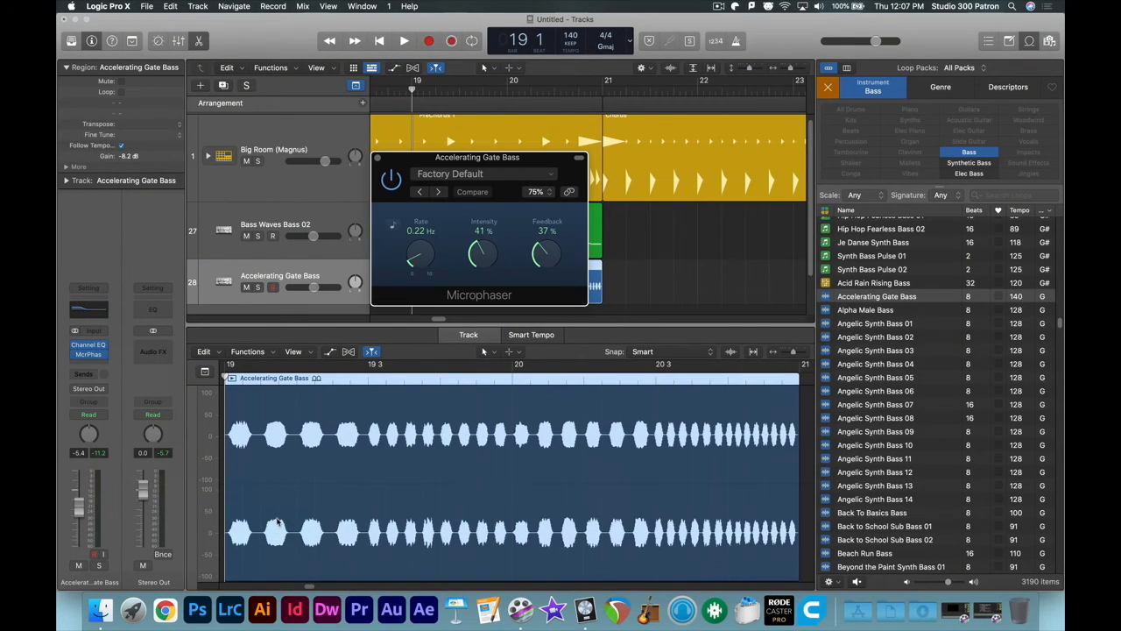
click(497, 174)
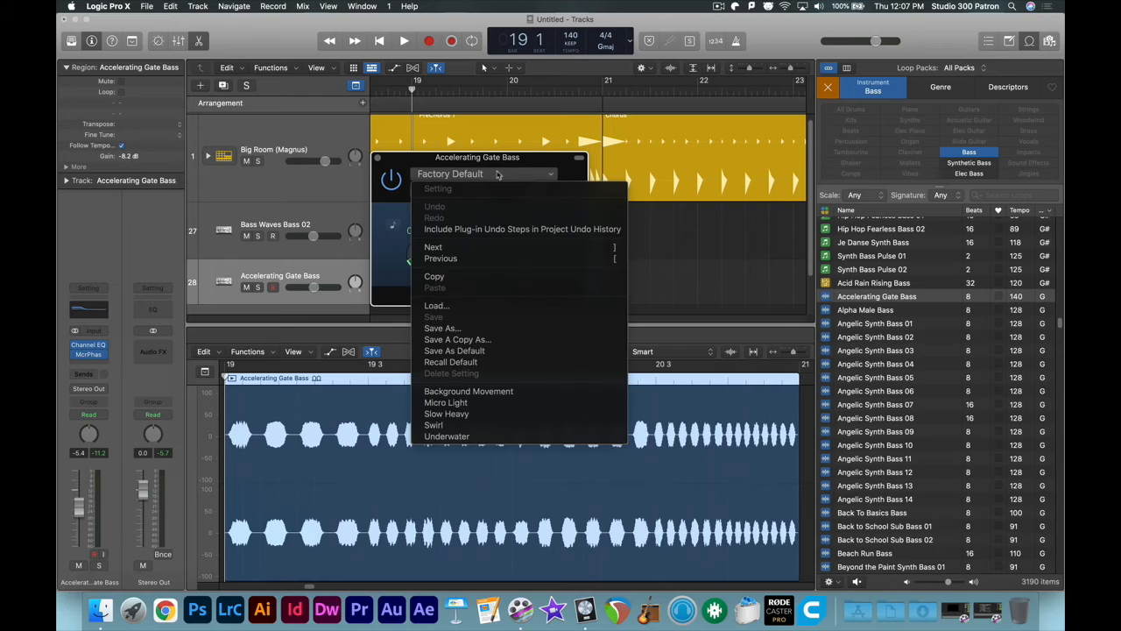
click(486, 404)
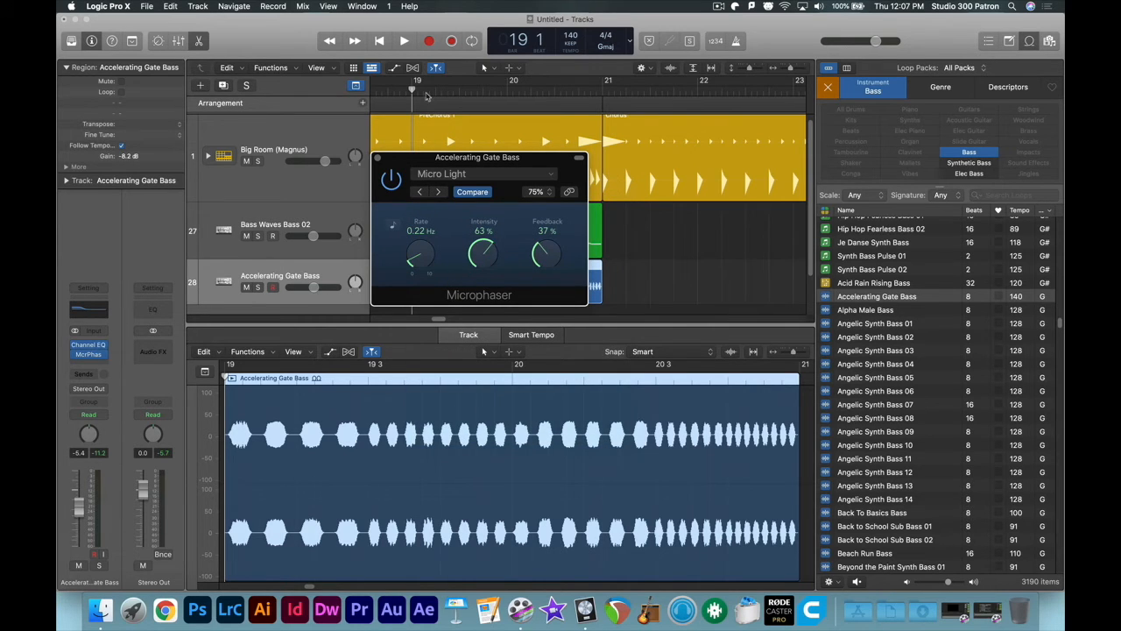
Step: Play from bar 19 to hear the Microphaser on the Accelerating Gate Bass, and close the plug-in window
key(space)
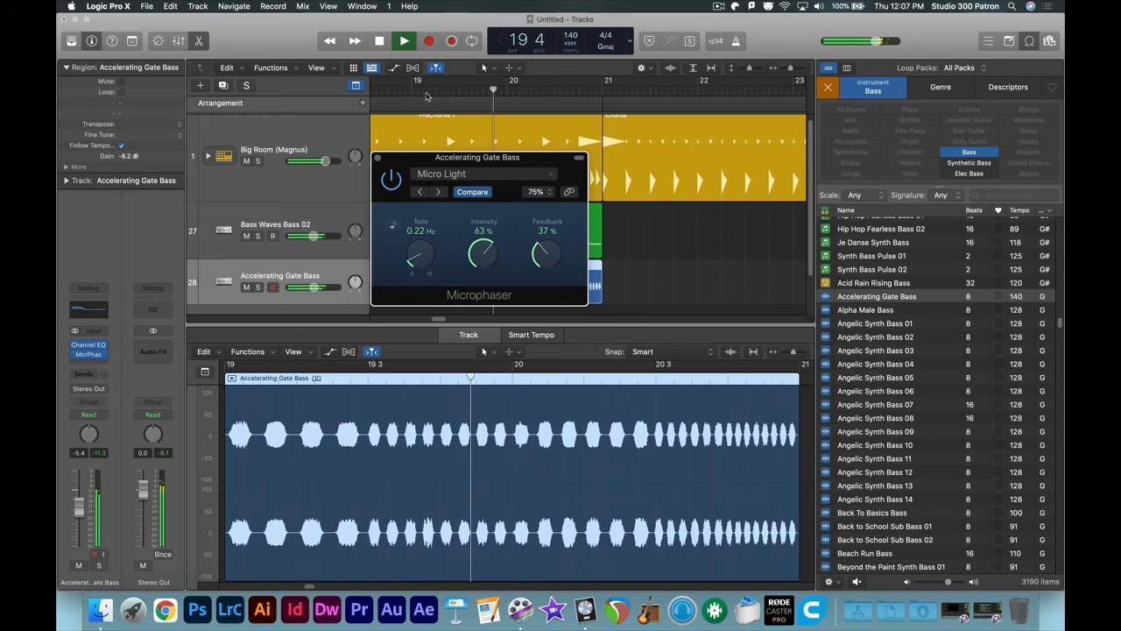
key(space)
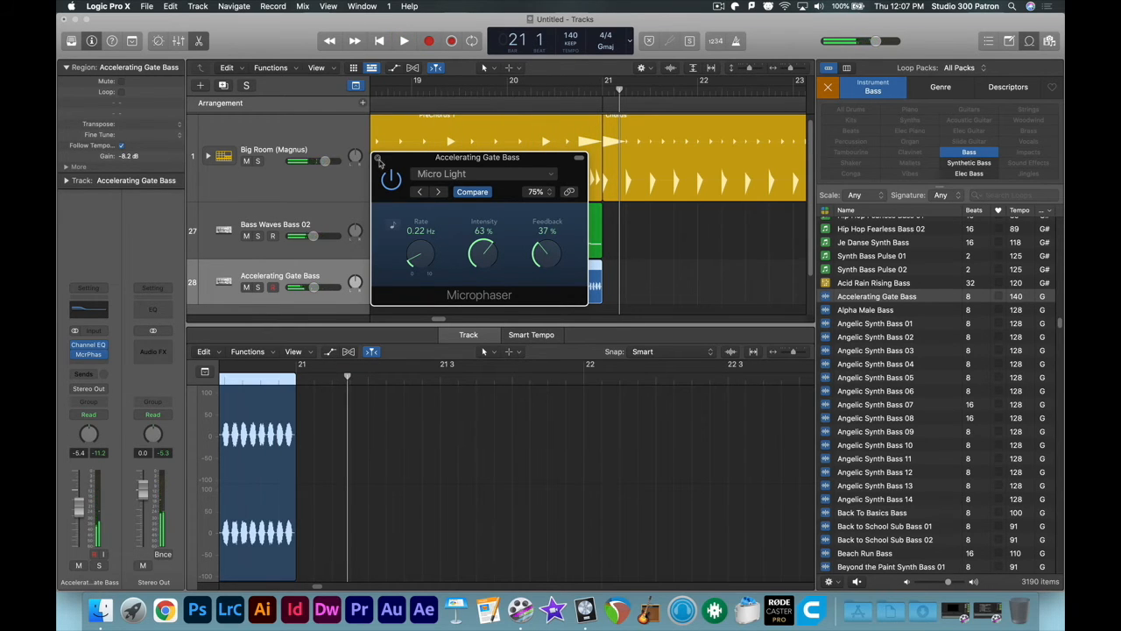
click(378, 158)
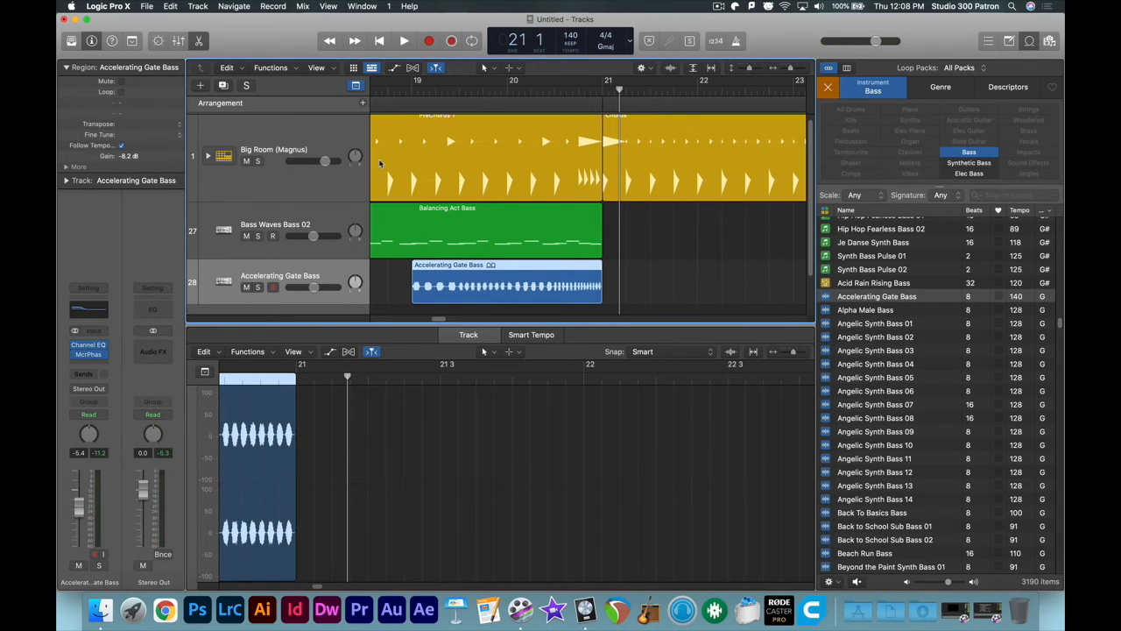
Step: Shorten the PreChorus 1 Balancing Act Bass region to end just before bar 20 and play from bar 19
click(596, 245)
drag(595, 245, 506, 245)
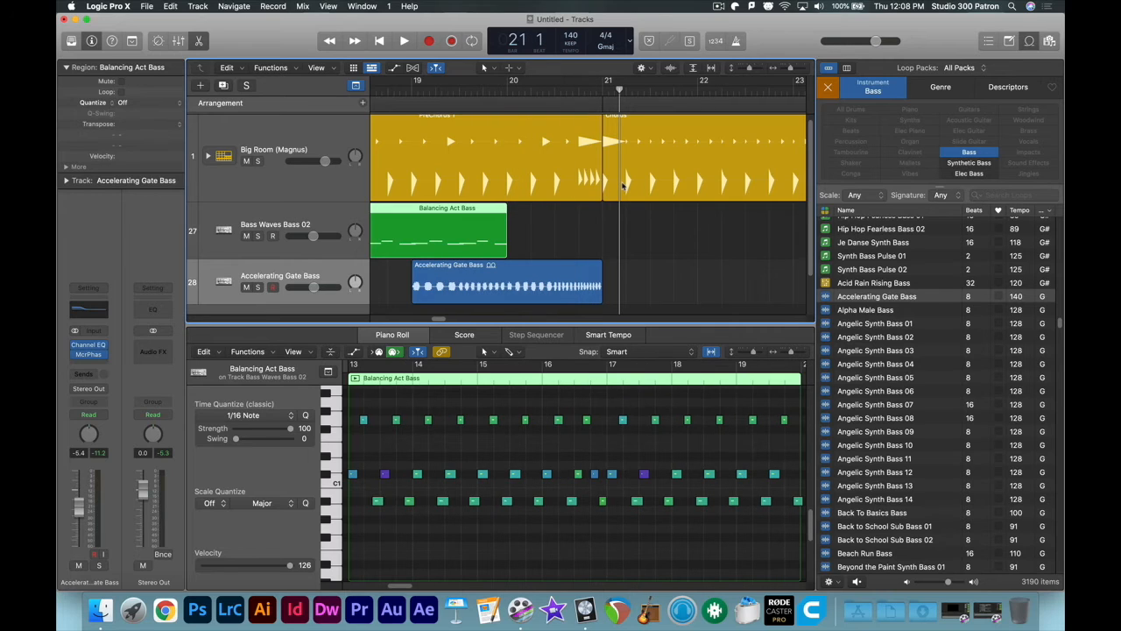
click(412, 88)
key(space)
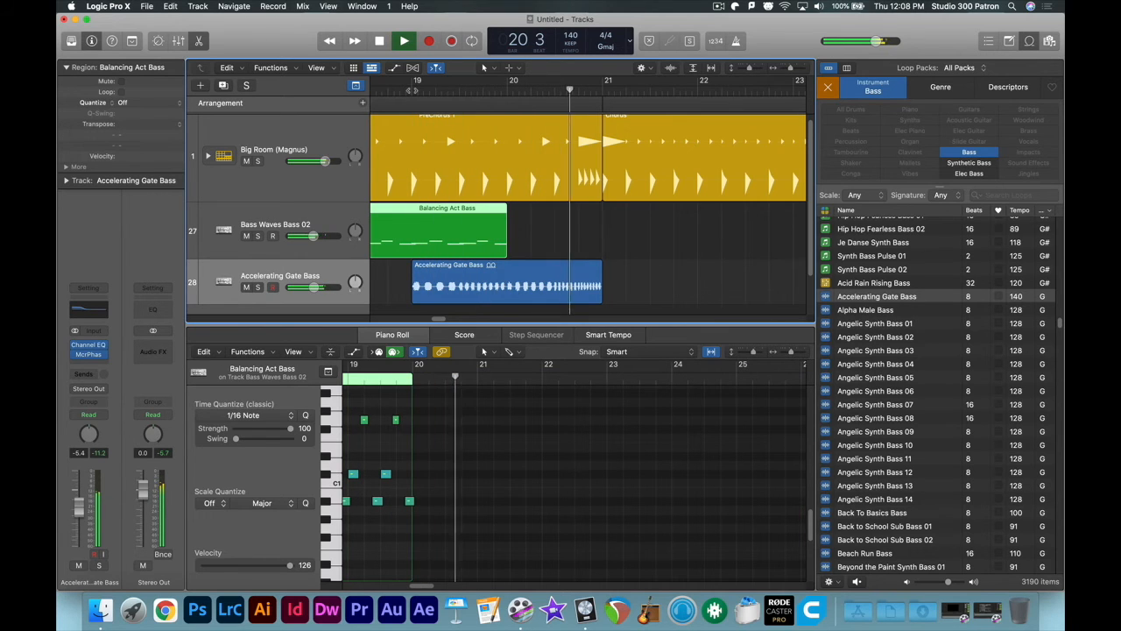
key(space)
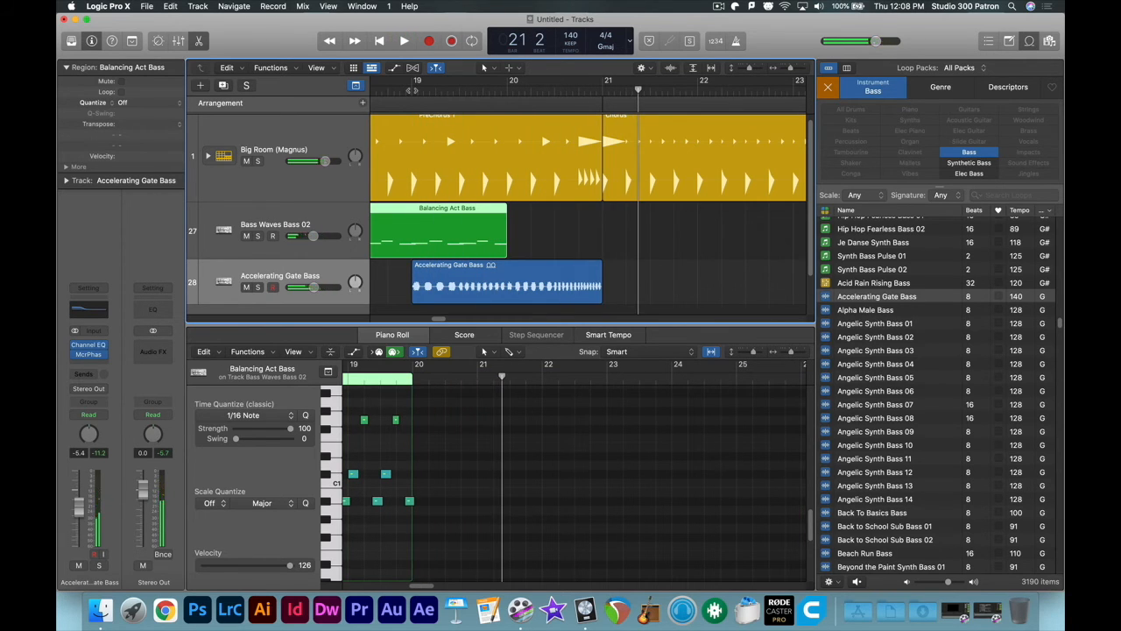
scroll(544, 109, down, 2)
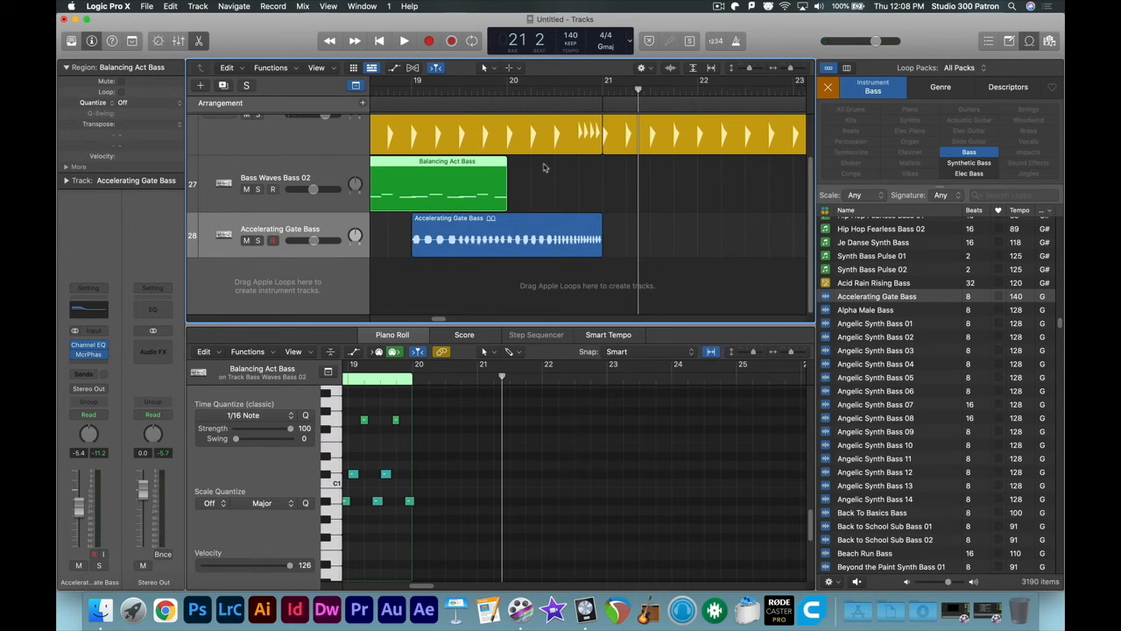
scroll(506, 189, up, 2)
mouse_move(507, 241)
mouse_down()
mouse_move(599, 238)
mouse_move(483, 239)
mouse_move(506, 238)
mouse_up()
scroll(581, 206, up, 1)
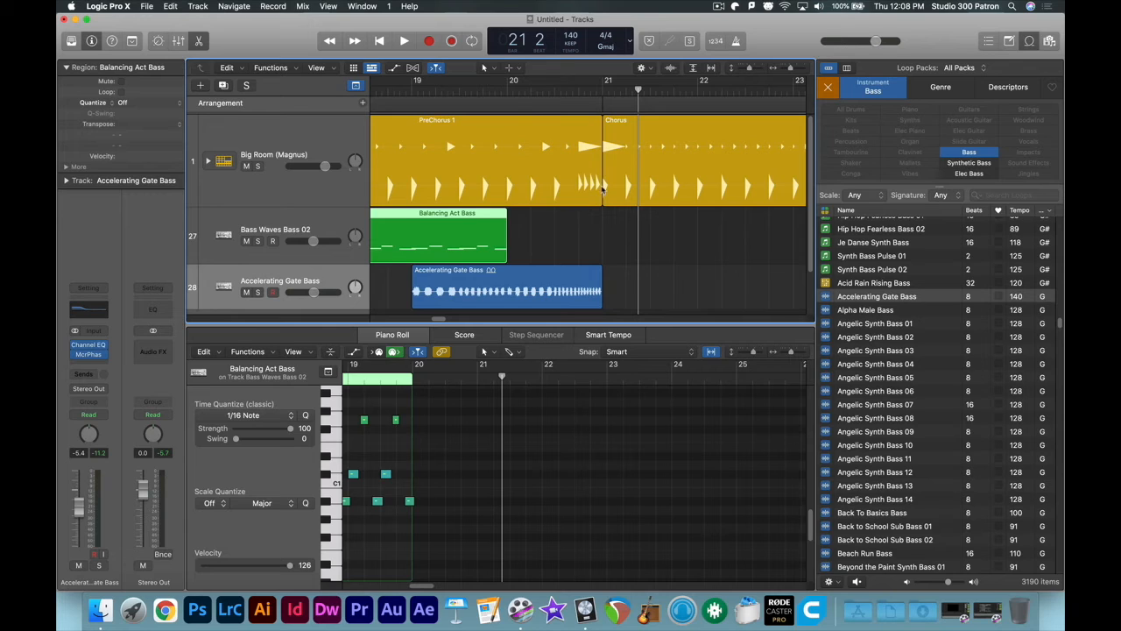
Step: Copy the Accelerating Gate Bass region to the end of PreChorus 2 and trim it to about the last half bar before bar 45
click(558, 283)
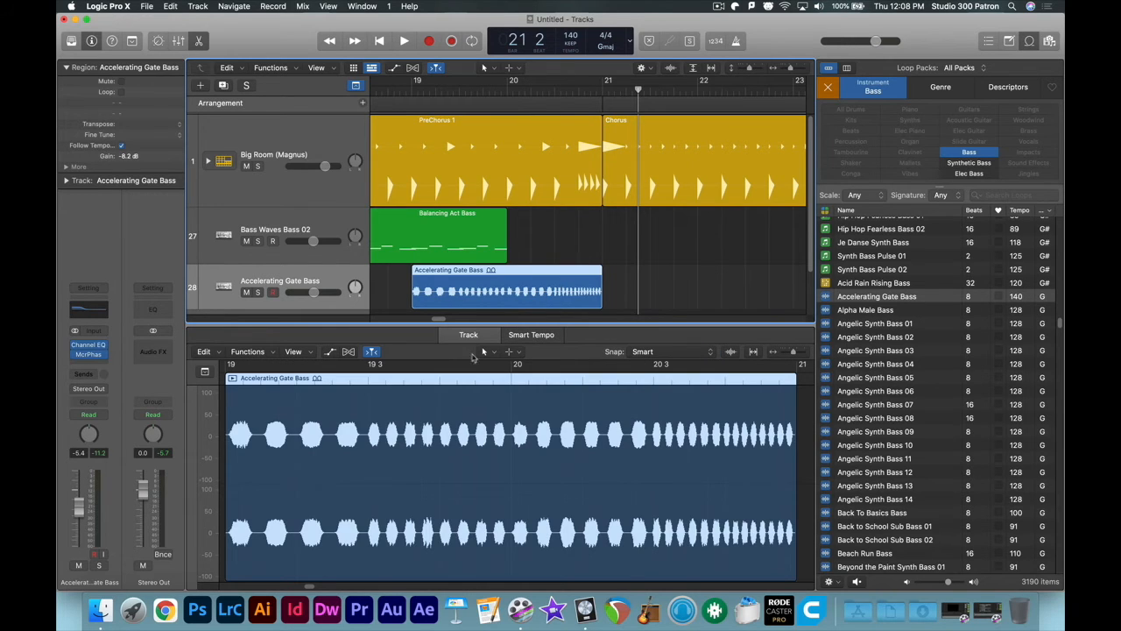
drag(438, 321, 510, 320)
click(528, 89)
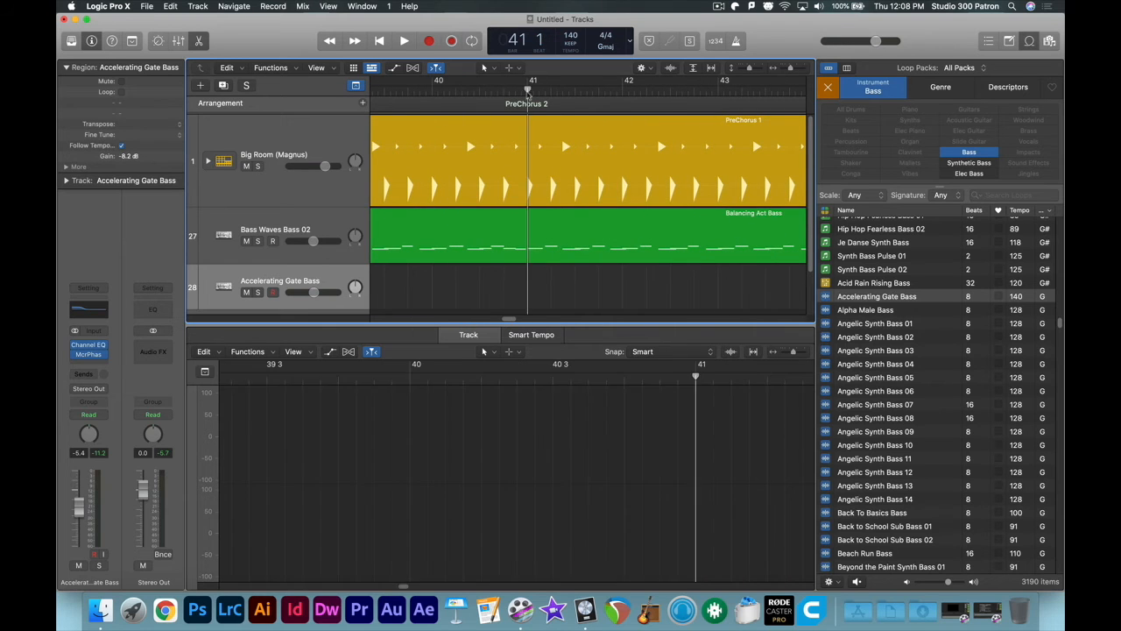
key(super+v)
drag(638, 280, 681, 280)
mouse_move(511, 322)
mouse_down()
mouse_move(525, 326)
mouse_move(515, 322)
mouse_up()
drag(518, 272, 664, 274)
drag(547, 290, 692, 297)
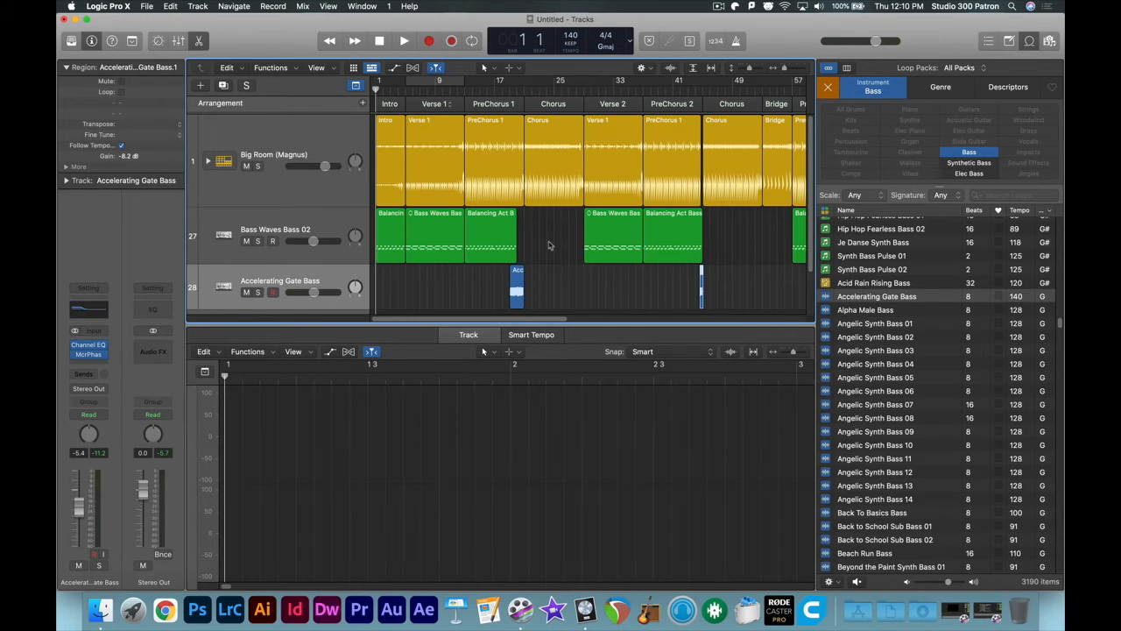
Step: Change the loop library's instrument filter from Bass to Synths
scroll(913, 293, down, 8)
scroll(908, 312, down, 10)
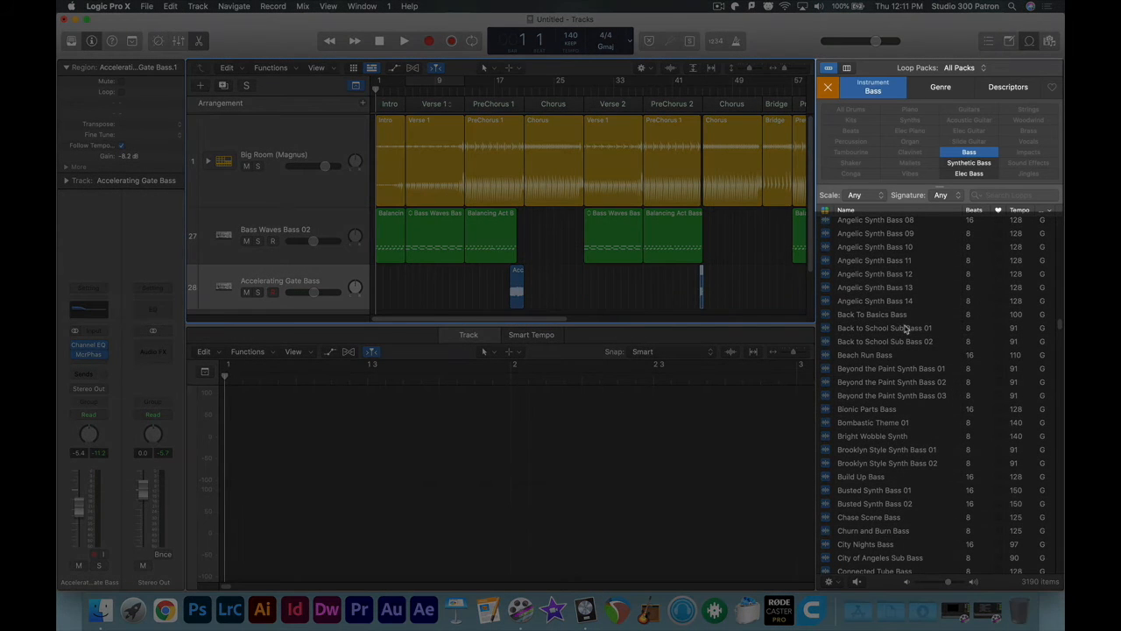
click(985, 155)
click(911, 120)
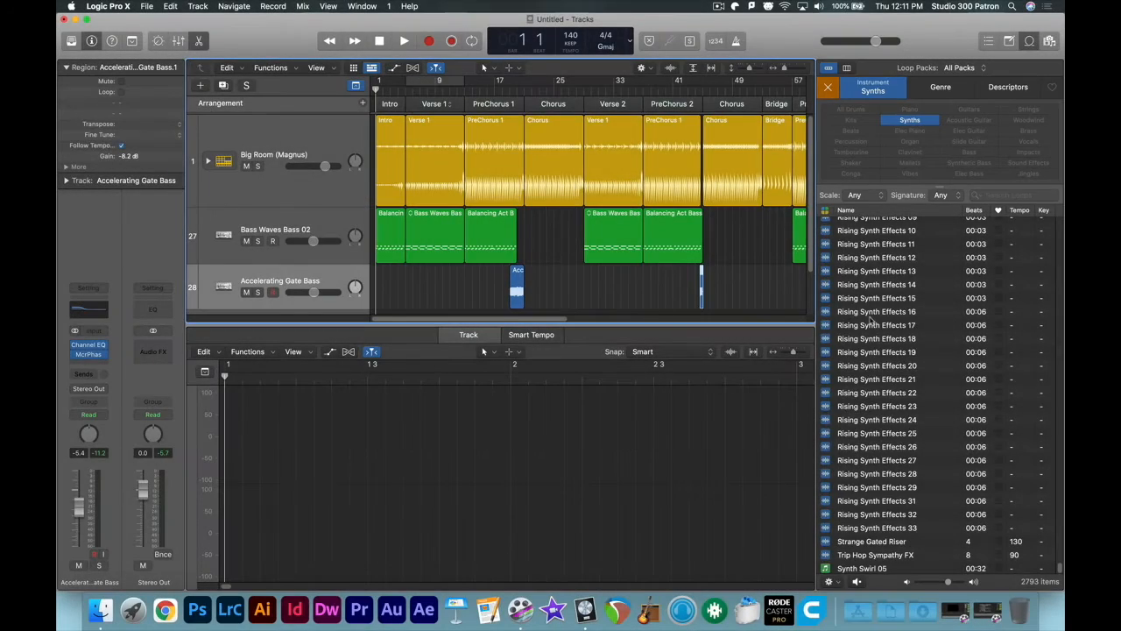
Step: Add the Lost in Ibiza Chord Layers loop on a new track at bar 21 and loop it to bar 29, filling the first Chorus
scroll(871, 322, up, 8)
scroll(871, 322, down, 8)
scroll(872, 323, up, 20)
drag(1060, 562, 1064, 538)
scroll(871, 407, up, 15)
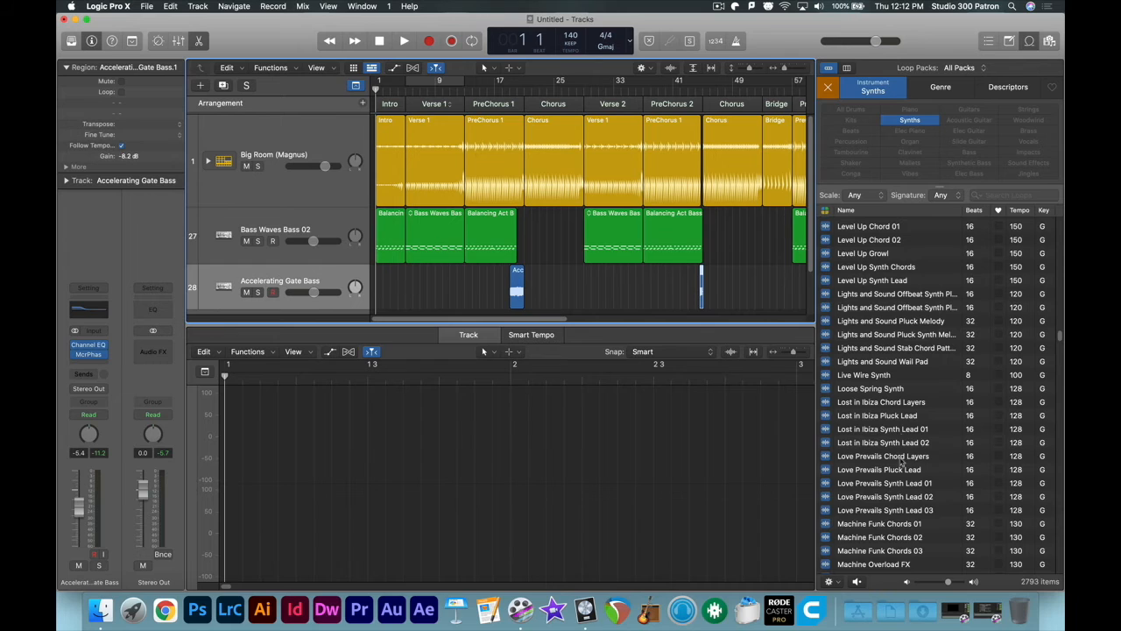
drag(606, 214, 524, 286)
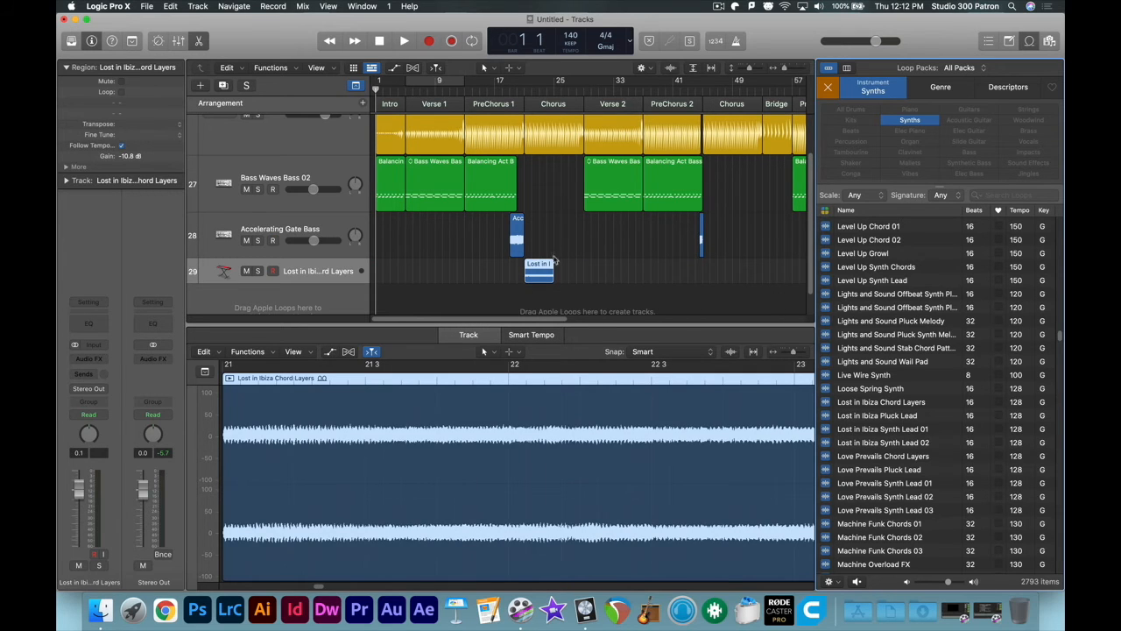
drag(552, 263, 589, 263)
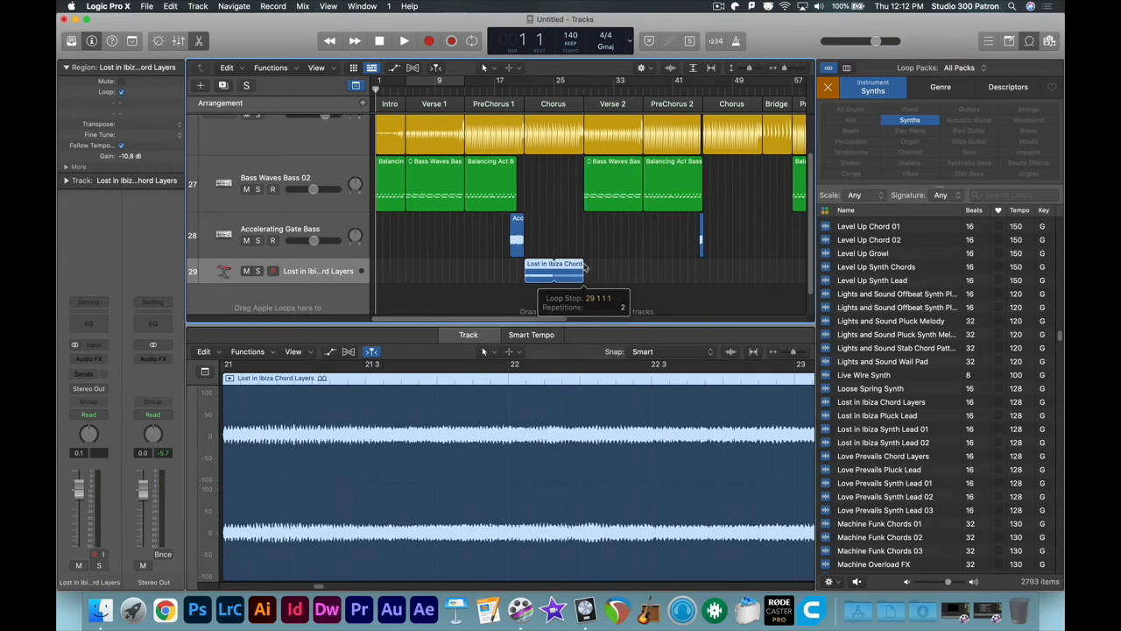
Step: Add the Angelic Warm Pad 01 loop on a new track at bar 45 for the second Chorus and set its volume to -5.5 dB
click(524, 91)
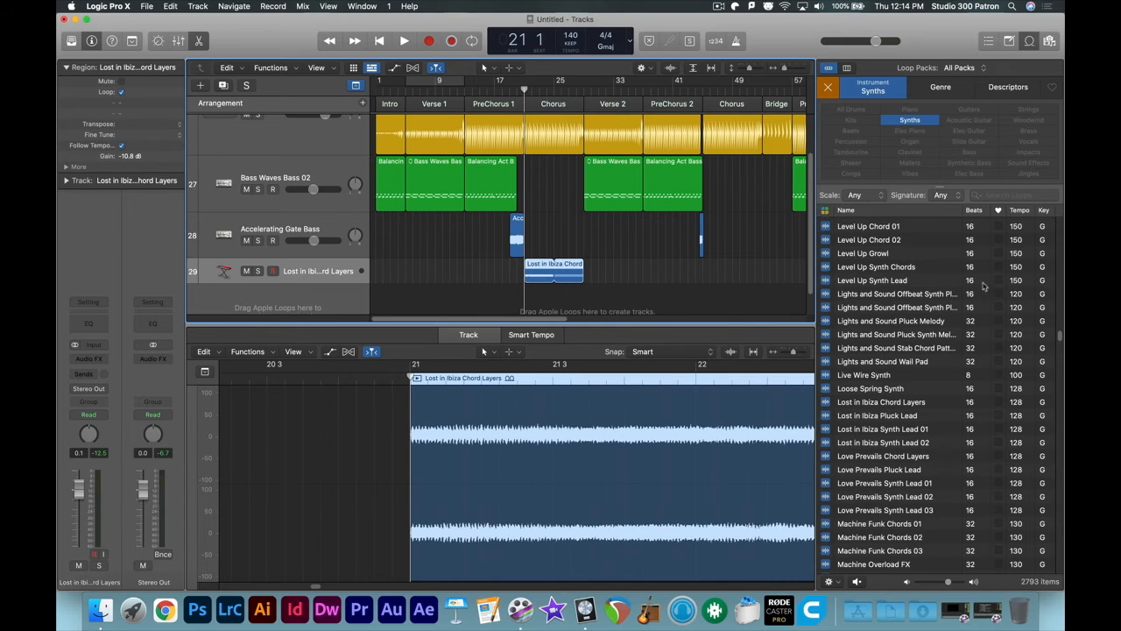
scroll(945, 296, up, 15)
scroll(934, 300, up, 20)
scroll(927, 301, up, 5)
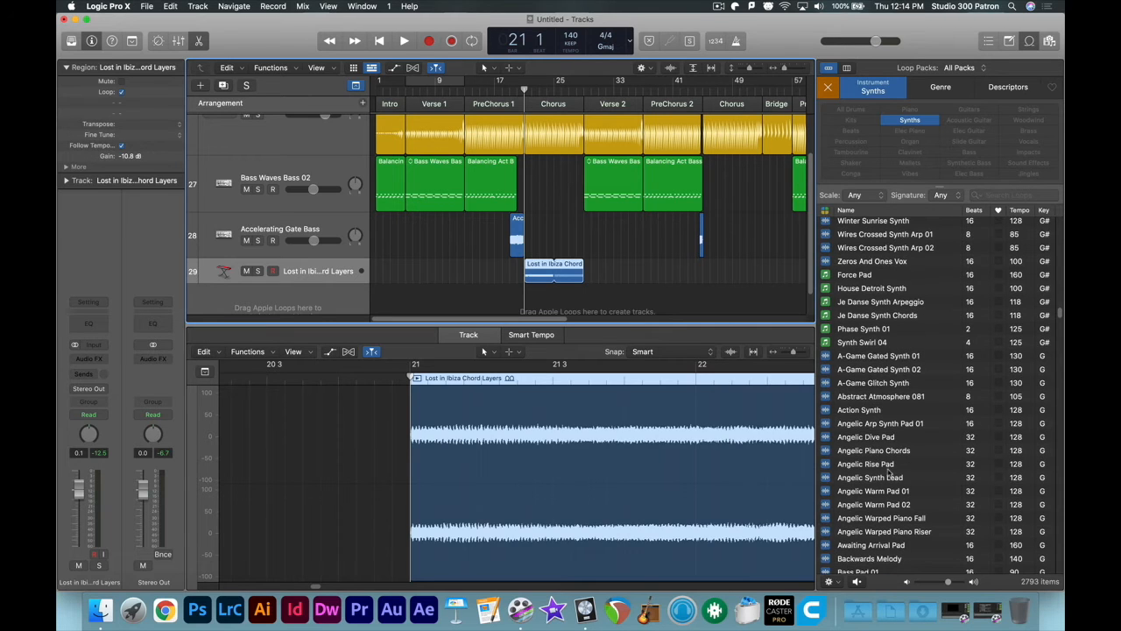
drag(888, 491, 704, 305)
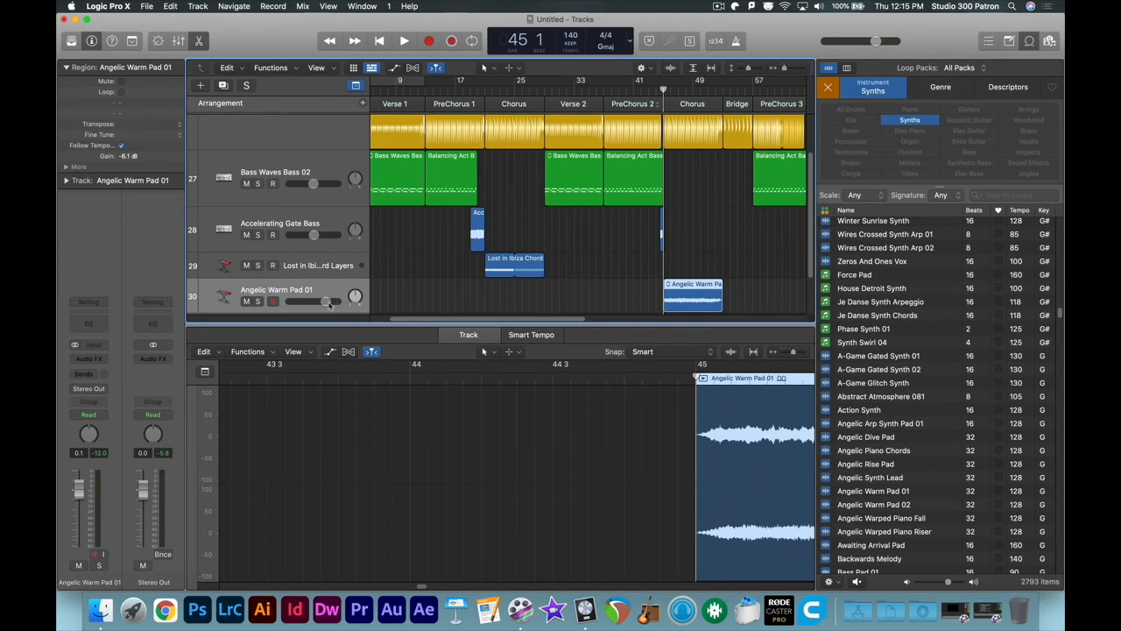
drag(330, 304, 312, 303)
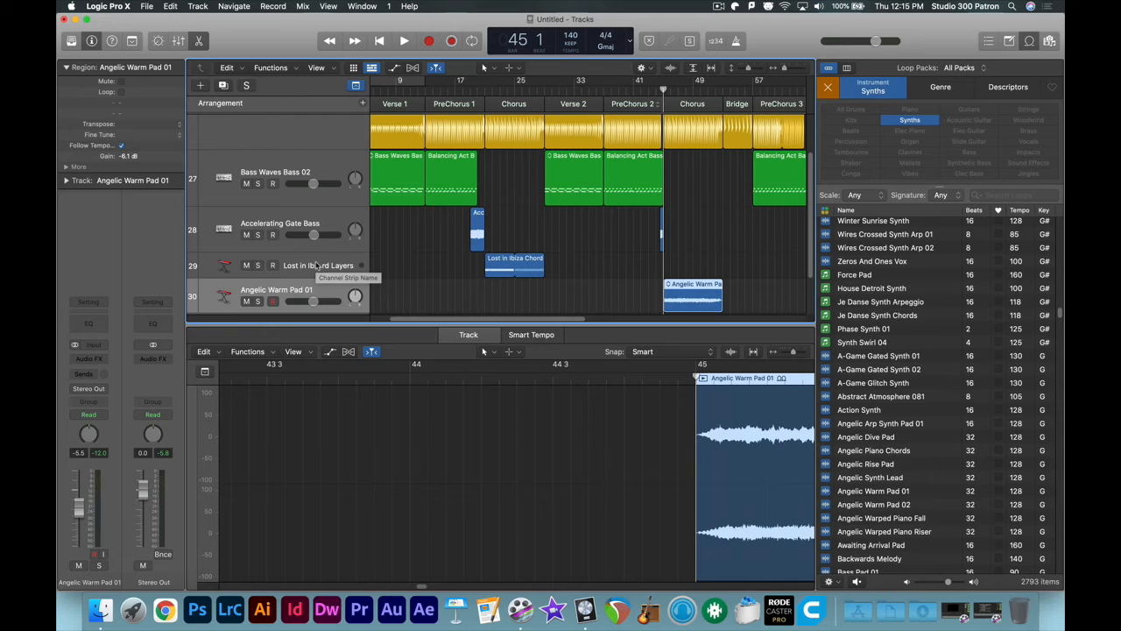
Step: Insert a stereo ChromaVerb reverb on the Lost in Ibiza Chord Layers track
click(484, 89)
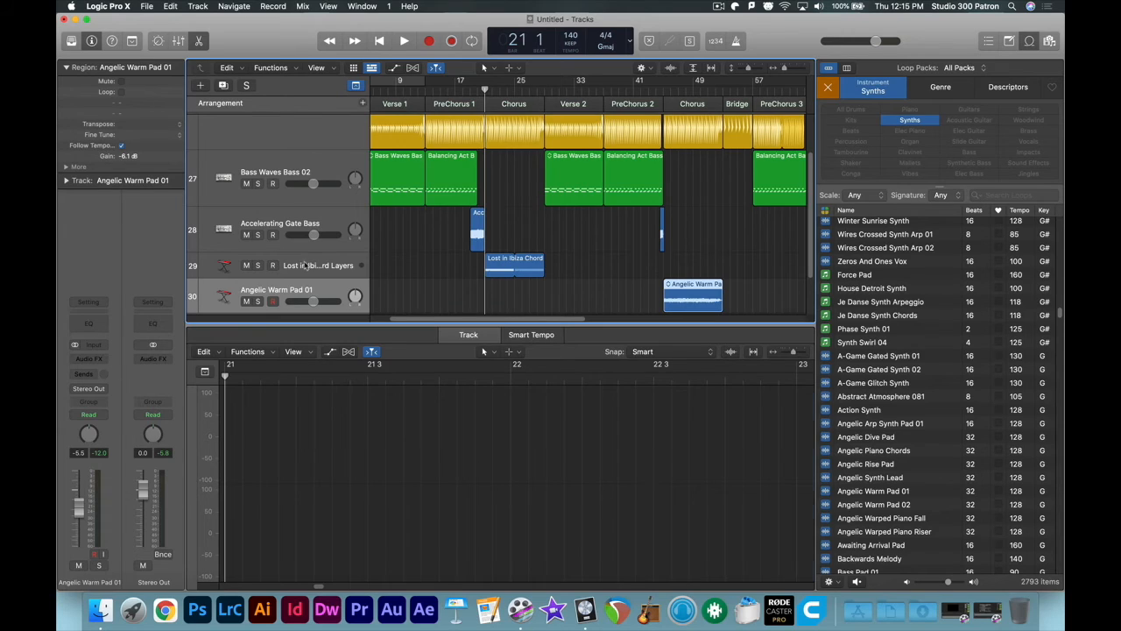
click(305, 264)
click(88, 358)
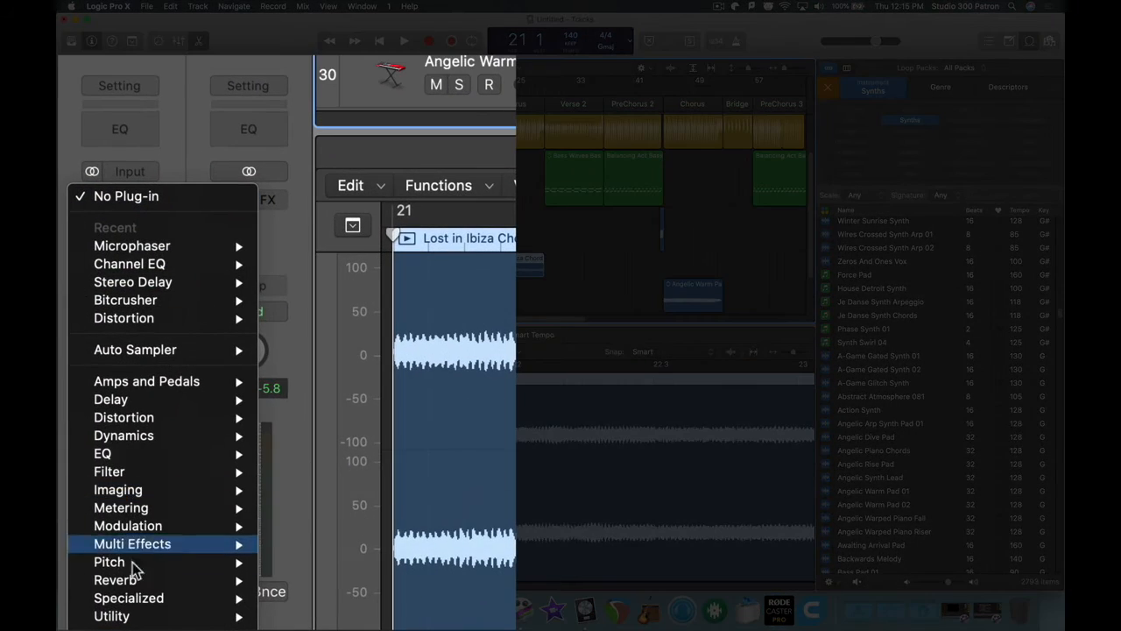
mouse_move(123, 583)
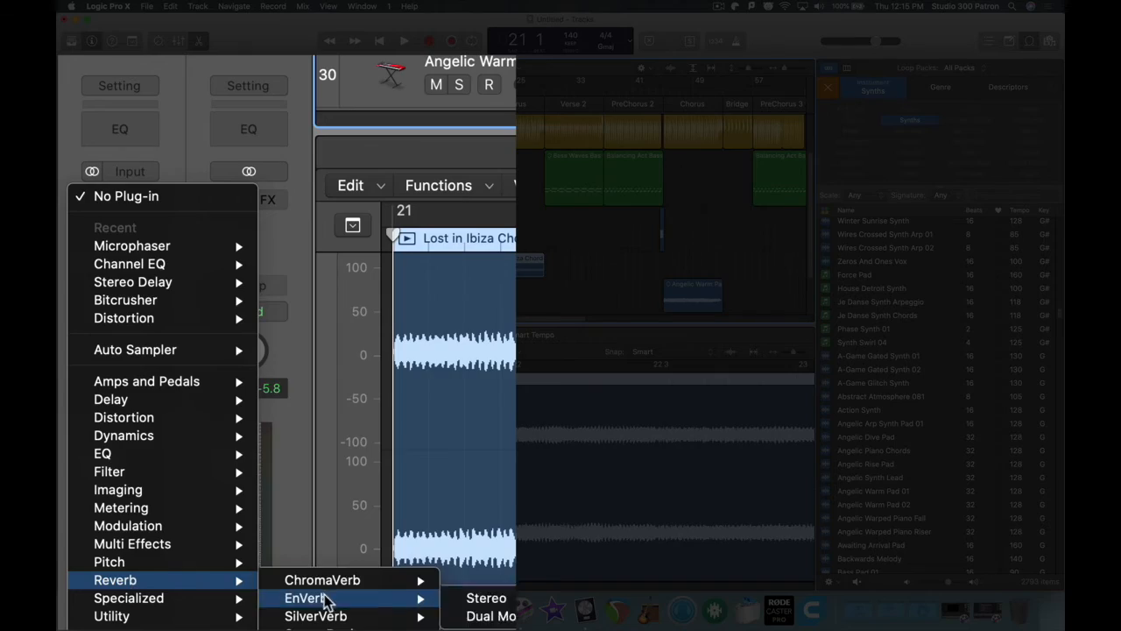
mouse_move(350, 582)
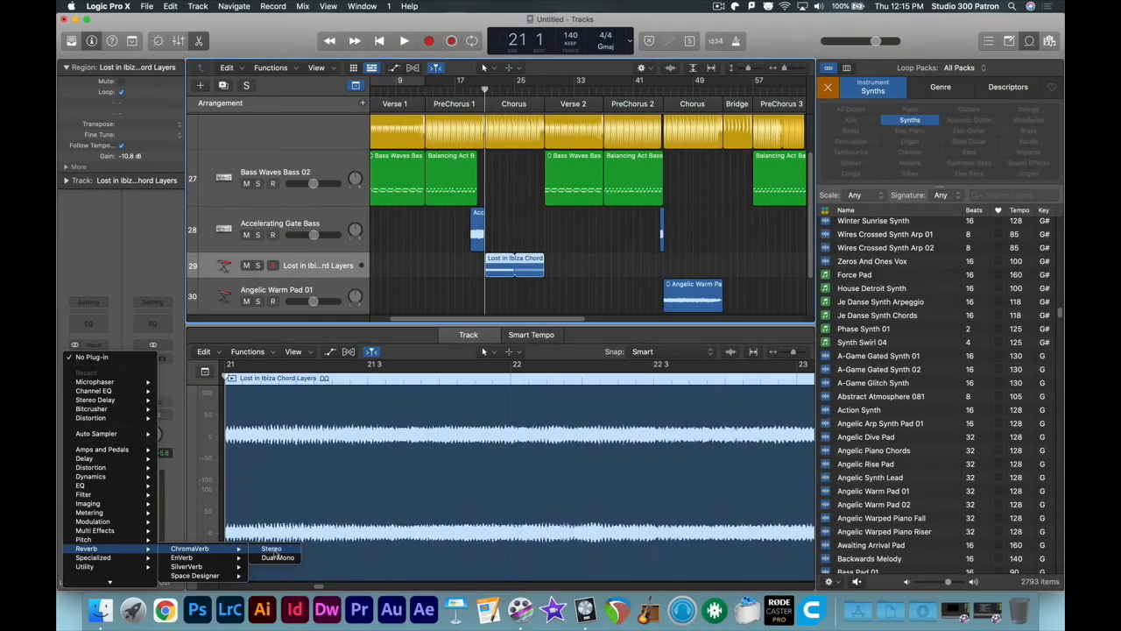
click(271, 550)
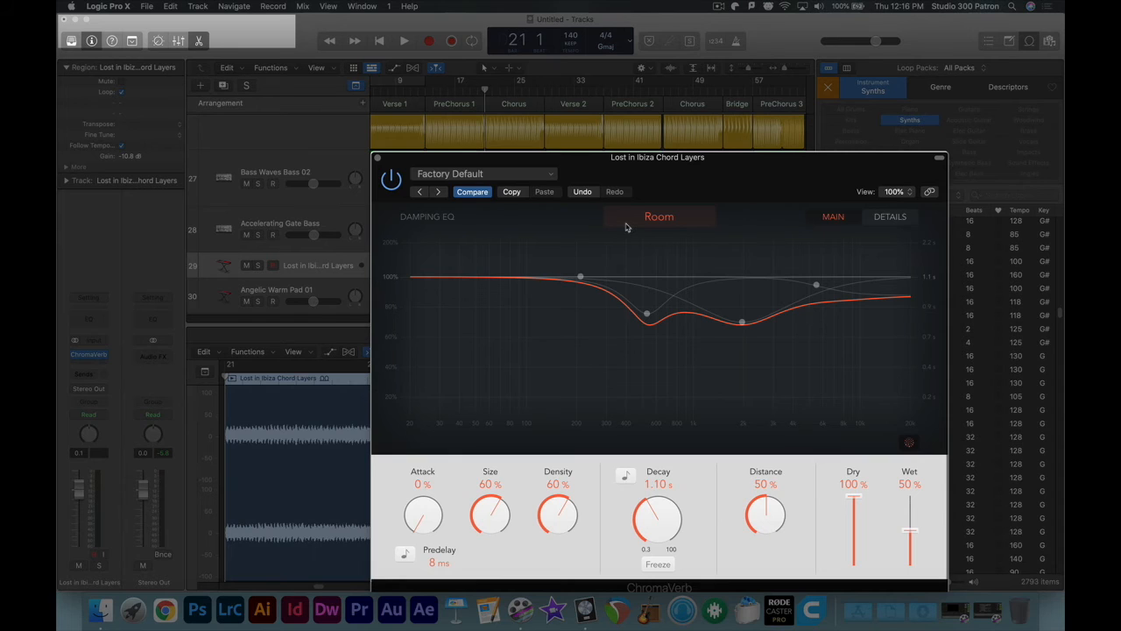
Step: Load ChromaVerb's Orchestra Chamber preset, then set the predelay to 23 ms and the wet level to 100%
click(506, 175)
mouse_move(490, 407)
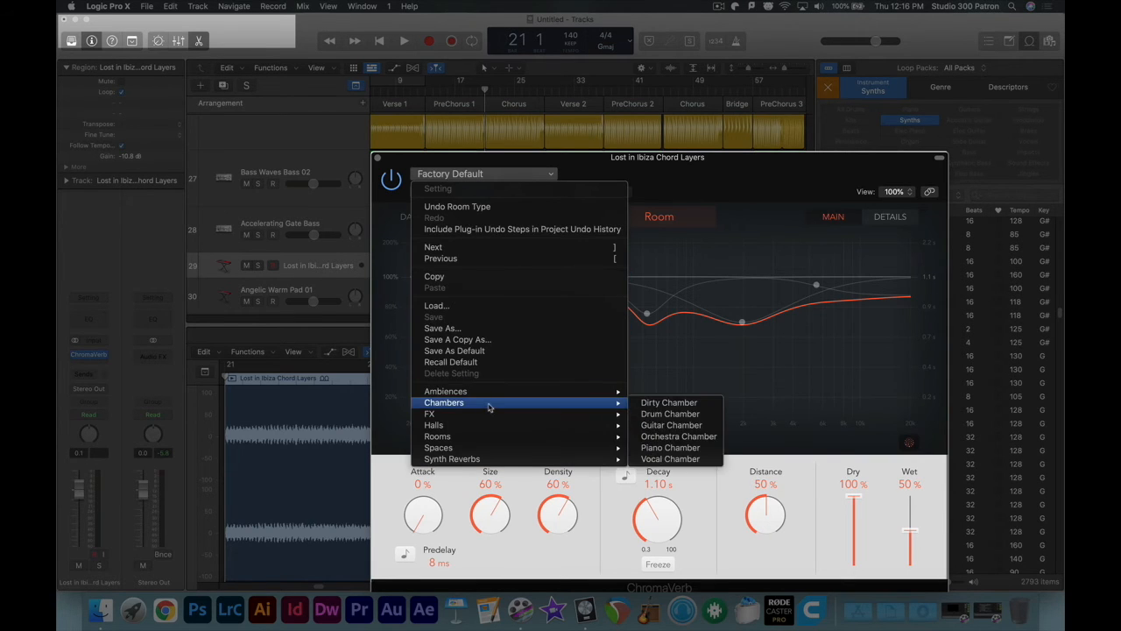
click(682, 436)
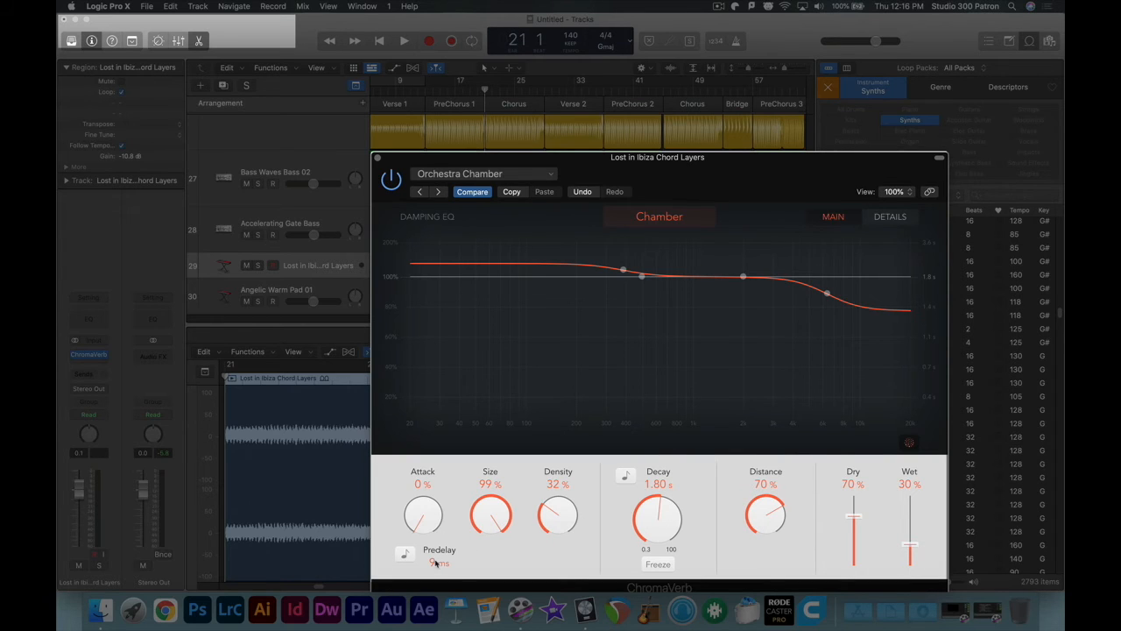
drag(439, 563, 439, 551)
drag(910, 544, 917, 495)
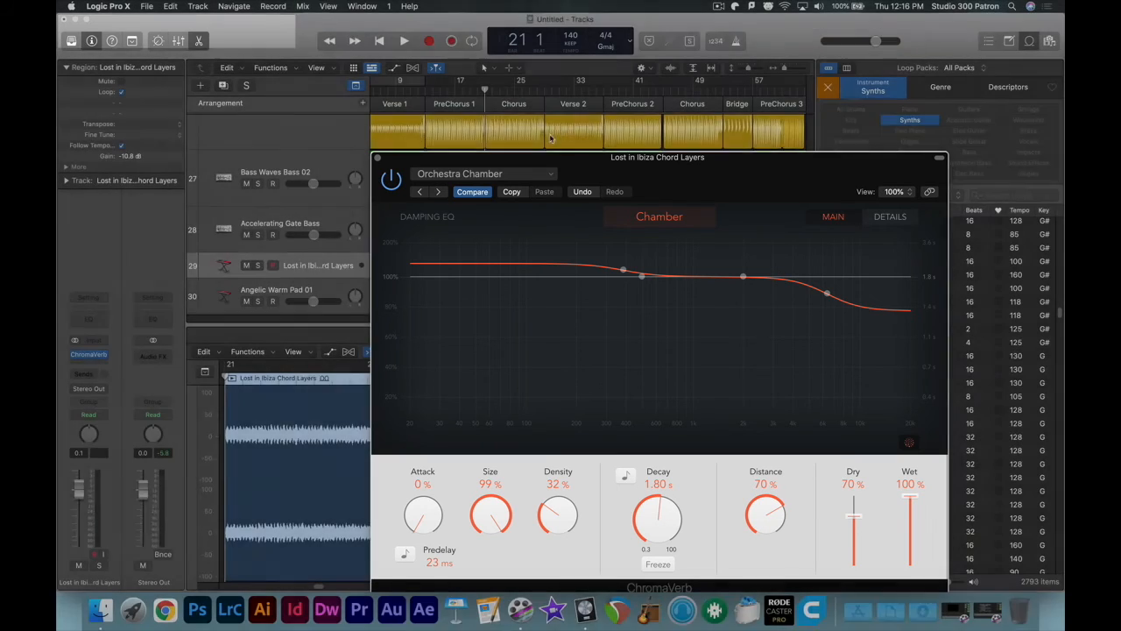
Step: While playing the first Chorus, set ChromaVerb's dry level to 37% and the Lost in Ibiza Chord Layers track volume to -4.0 dB
drag(695, 172, 640, 90)
key(space)
drag(827, 409, 828, 457)
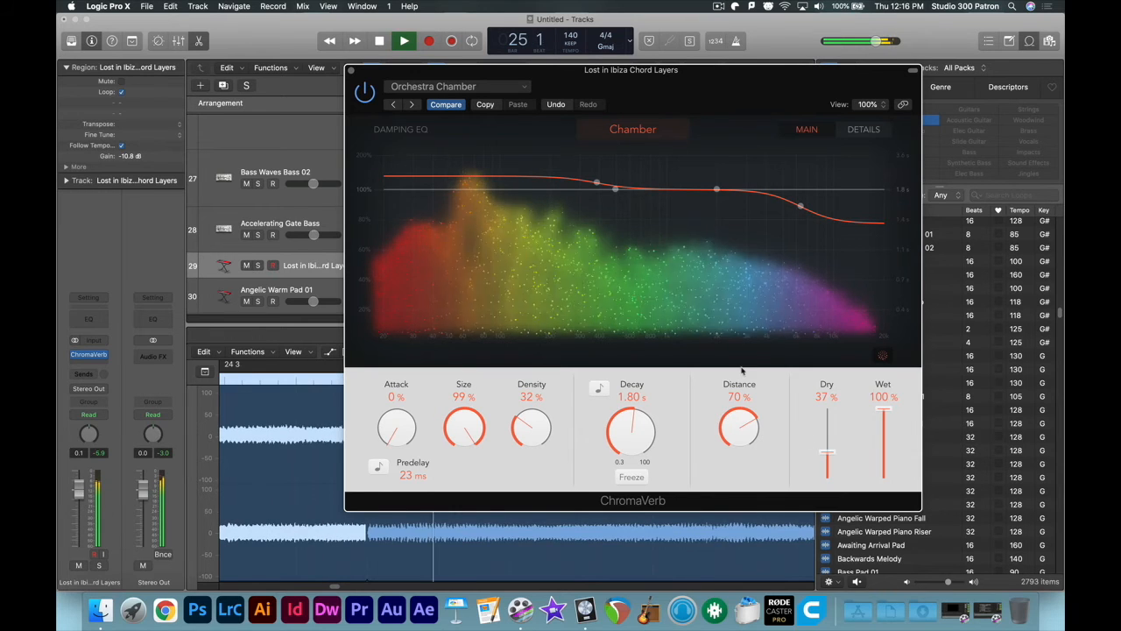
click(351, 70)
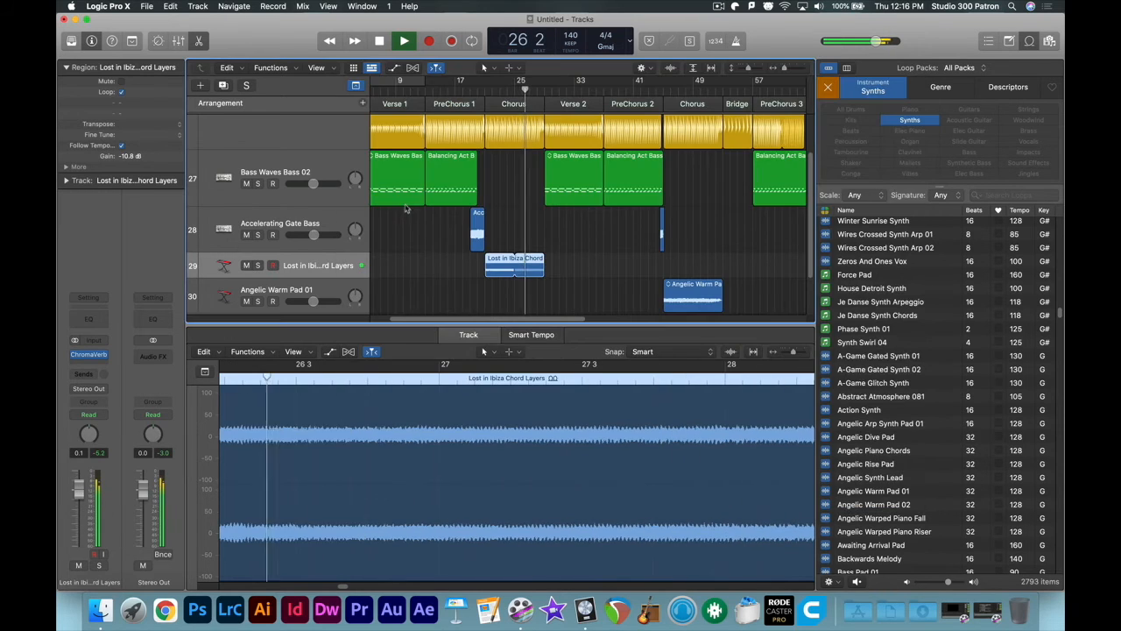
mouse_move(310, 279)
mouse_down()
mouse_move(310, 292)
mouse_move(315, 279)
mouse_up()
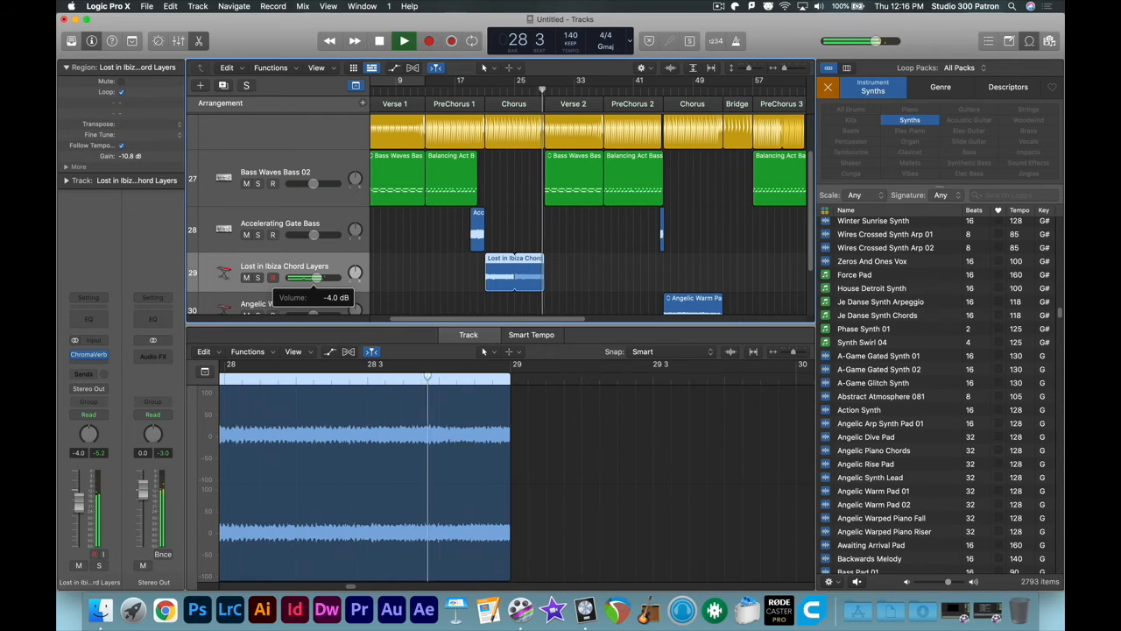
key(space)
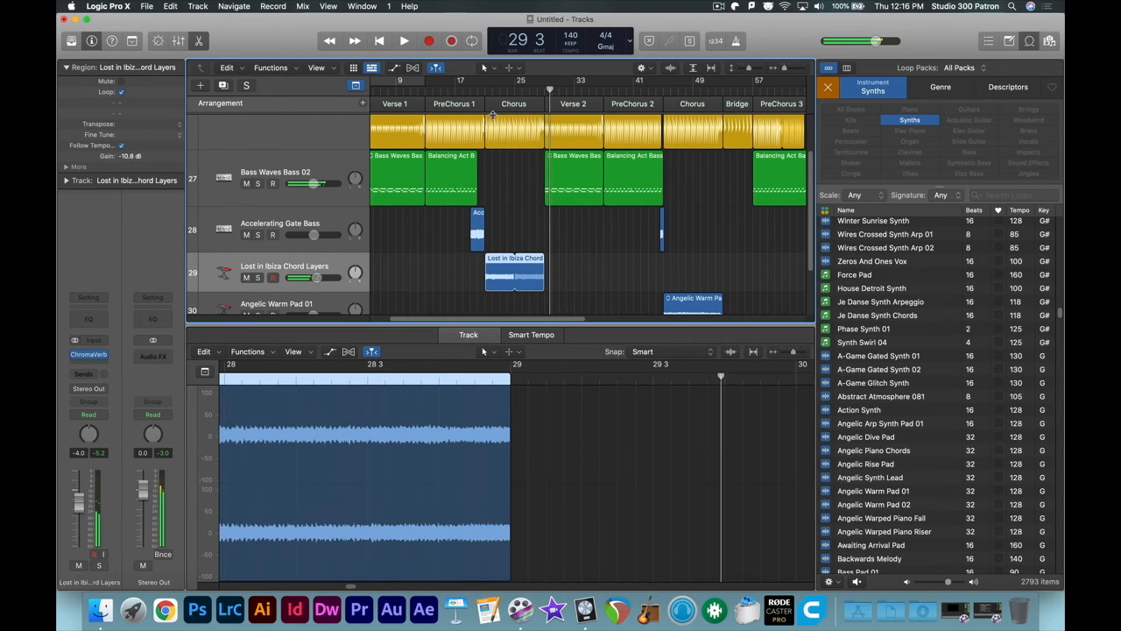
Step: Copy the ChromaVerb effect from the Lost in Ibiza Chord Layers channel to the Angelic Warm Pad 01 channel in the mixer
scroll(297, 219, down, 2)
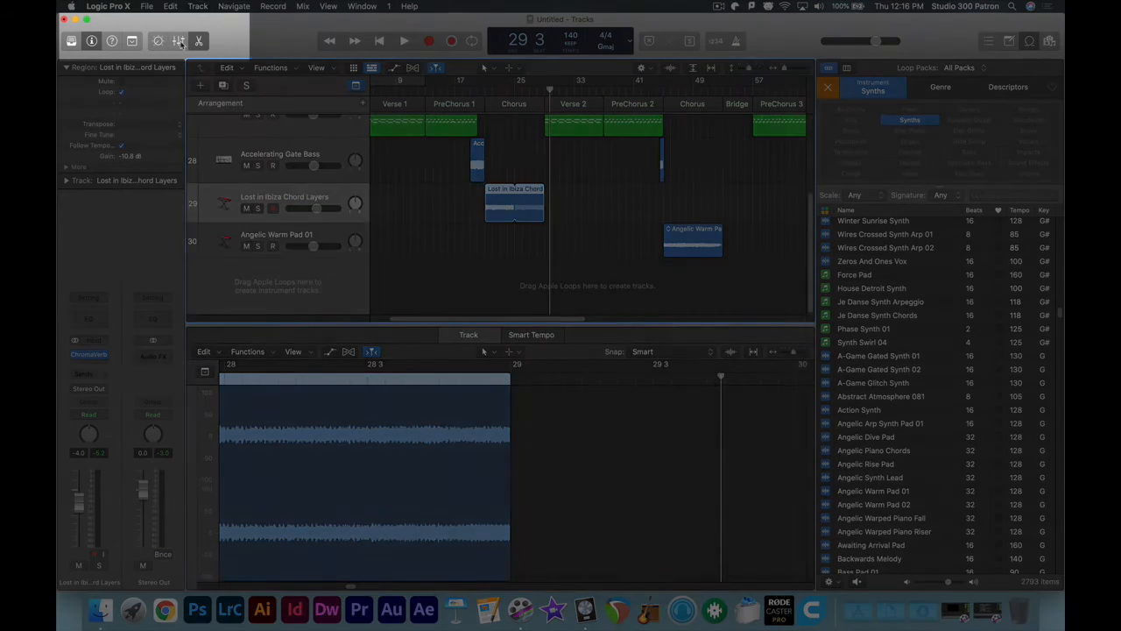
click(179, 41)
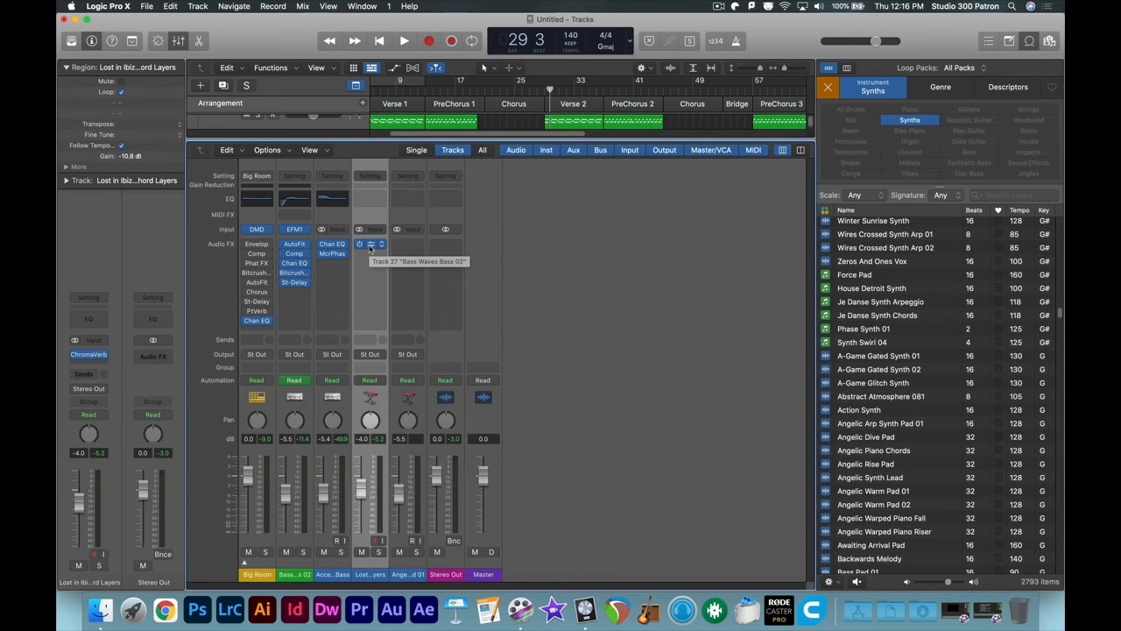
drag(370, 249, 410, 248)
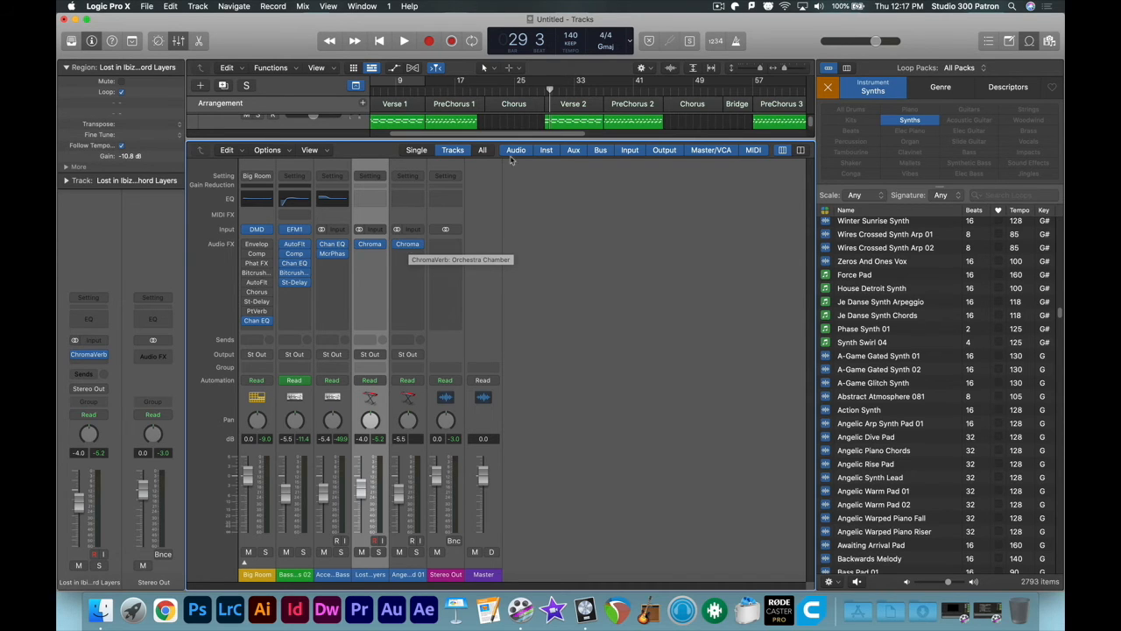
Step: Play the second Chorus from bar 45 and lower the Angelic Warm Pad 01 track volume slightly
click(664, 90)
click(179, 41)
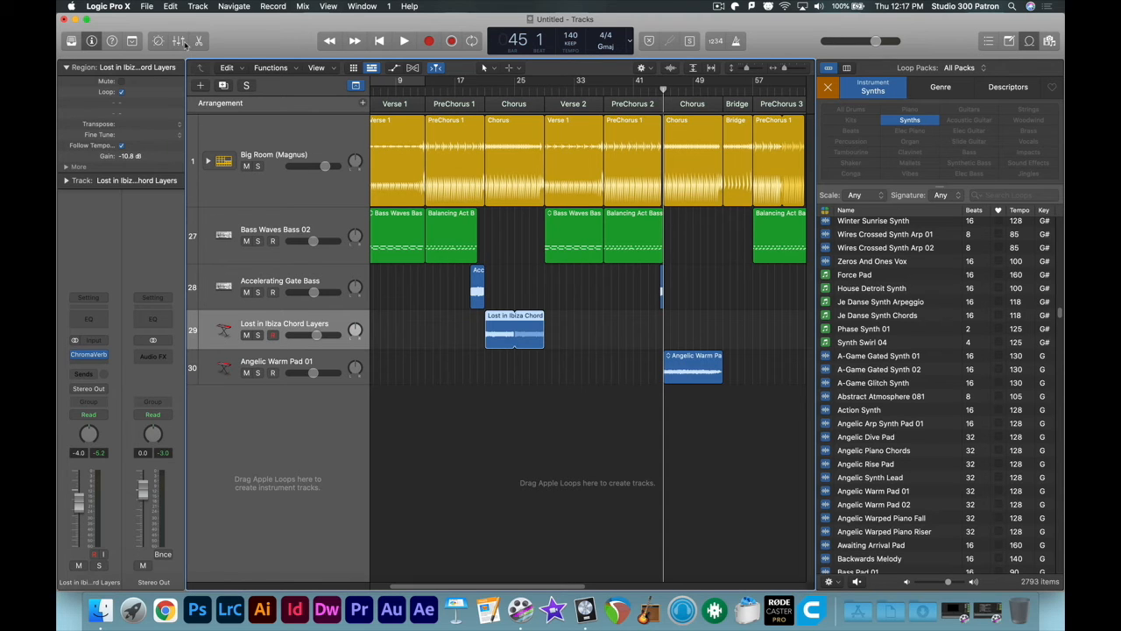
key(space)
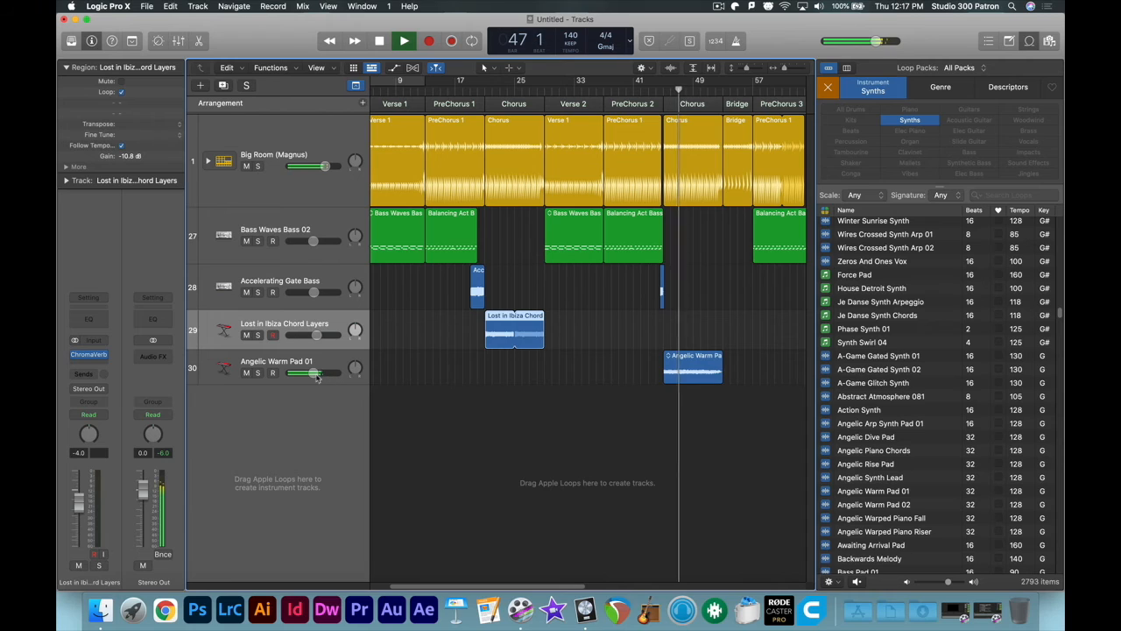
drag(317, 377, 308, 374)
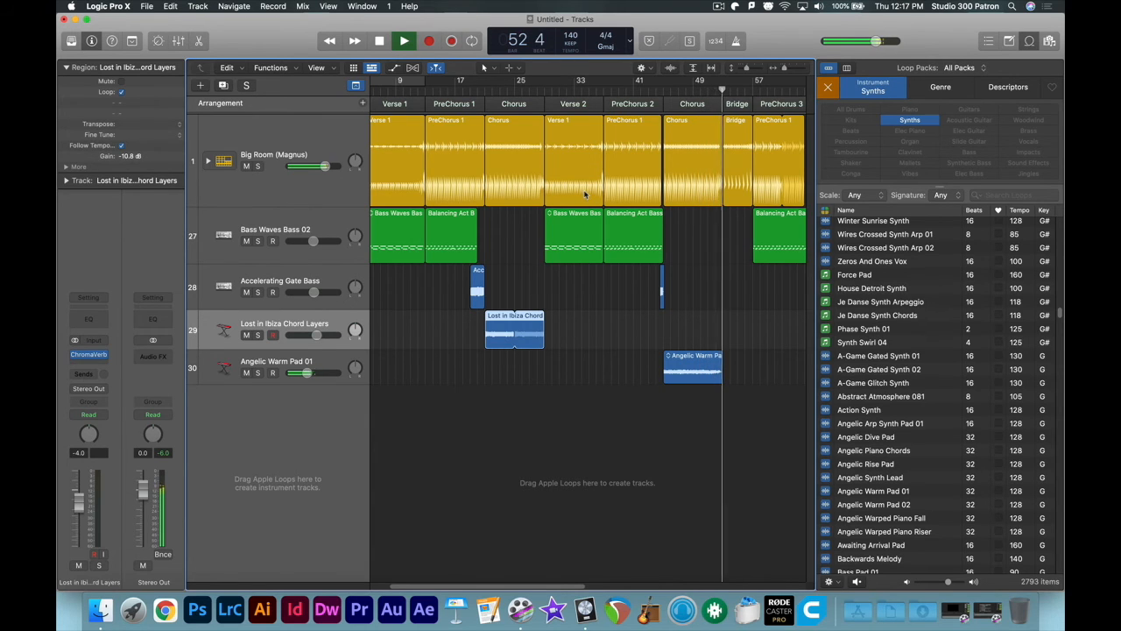
key(space)
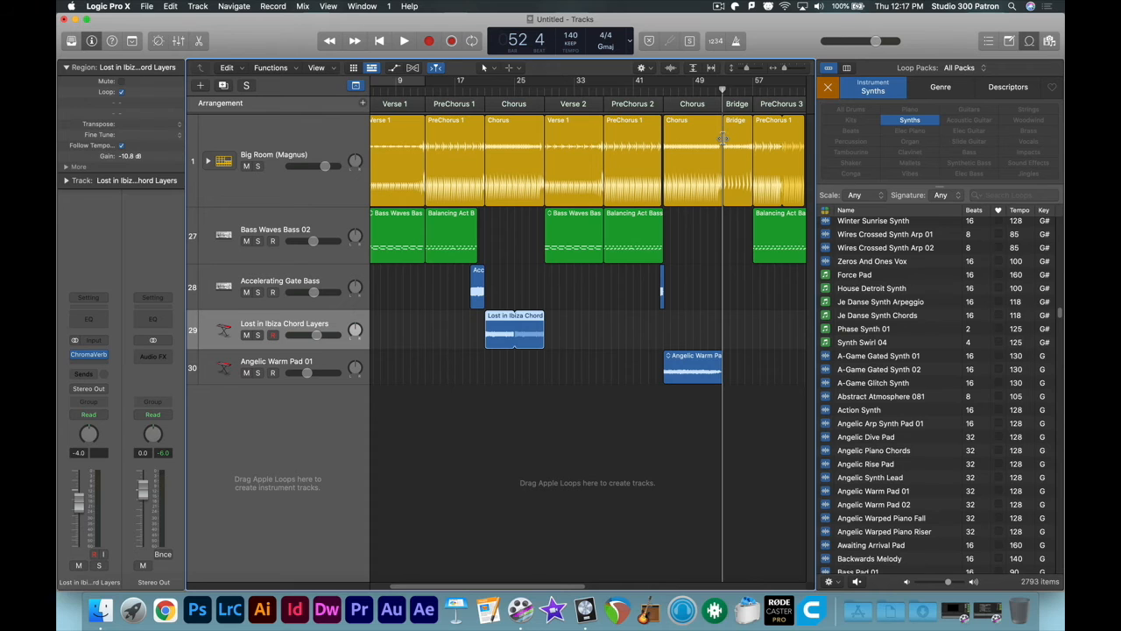
Step: Switch the loop library's instrument filter to Bass and place the Metamorphosis Bass loop on the Accelerating Gate Bass track at the Bridge's start
click(910, 120)
click(969, 152)
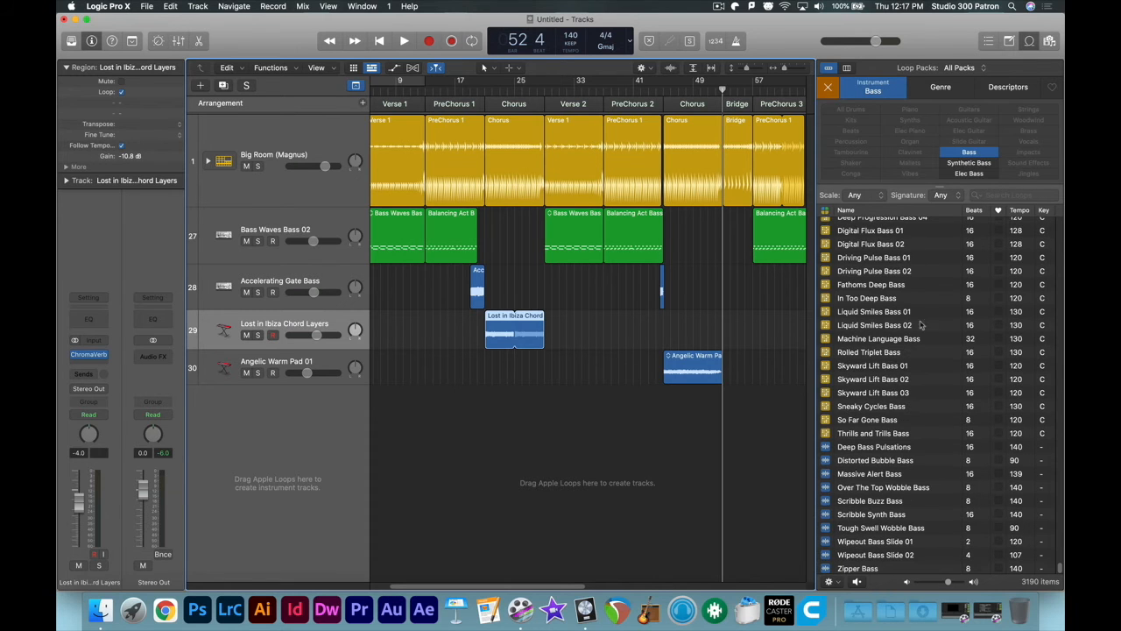
scroll(918, 338, up, 20)
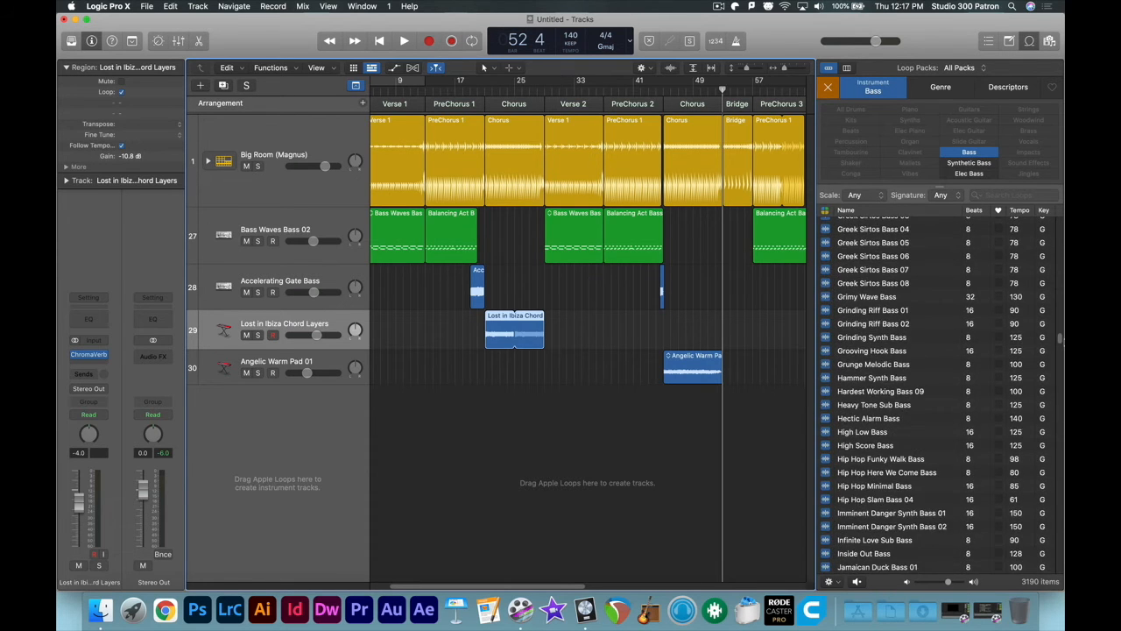
scroll(897, 398, up, 5)
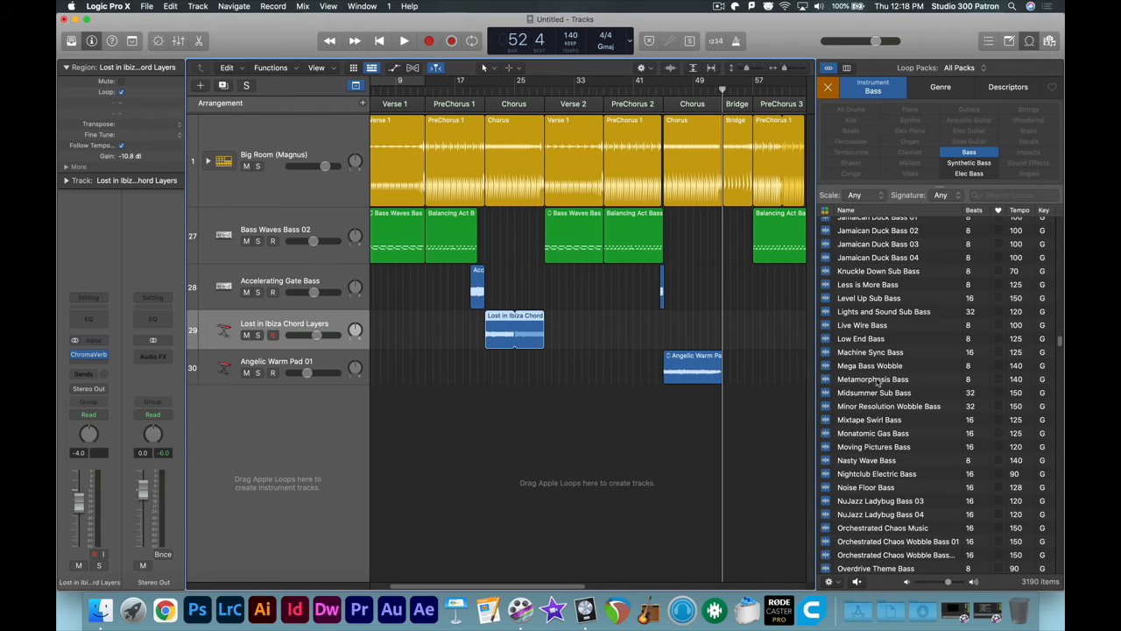
drag(876, 382, 726, 280)
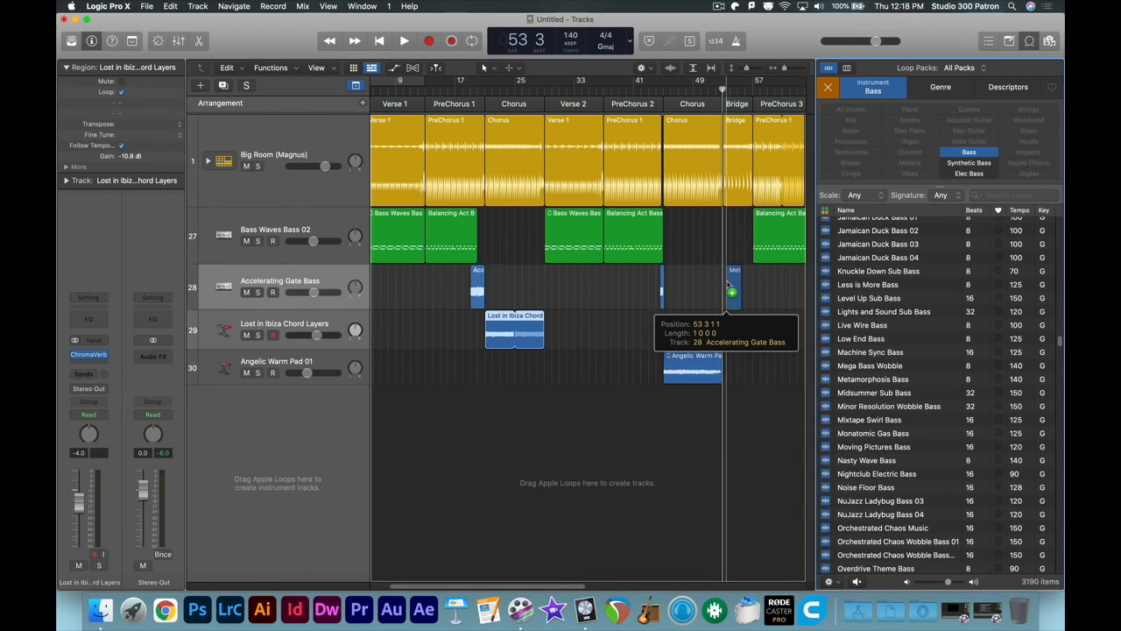
drag(727, 282, 724, 286)
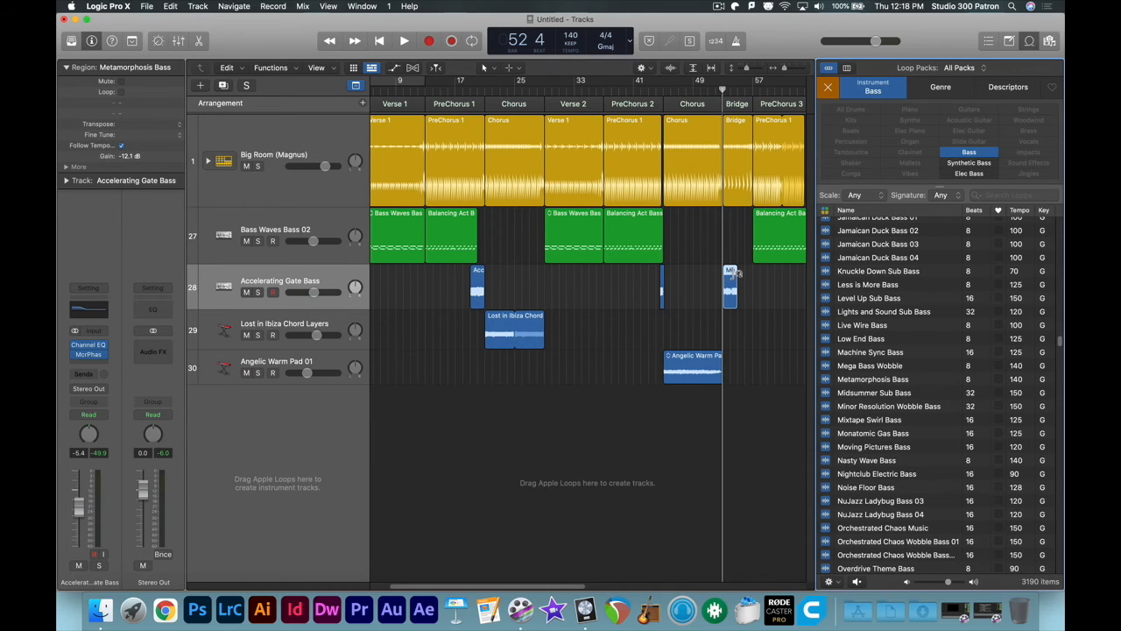
Step: Loop the Metamorphosis Bass region through the Bridge and into PreChorus 3, stopping at bar 63
drag(734, 273, 752, 273)
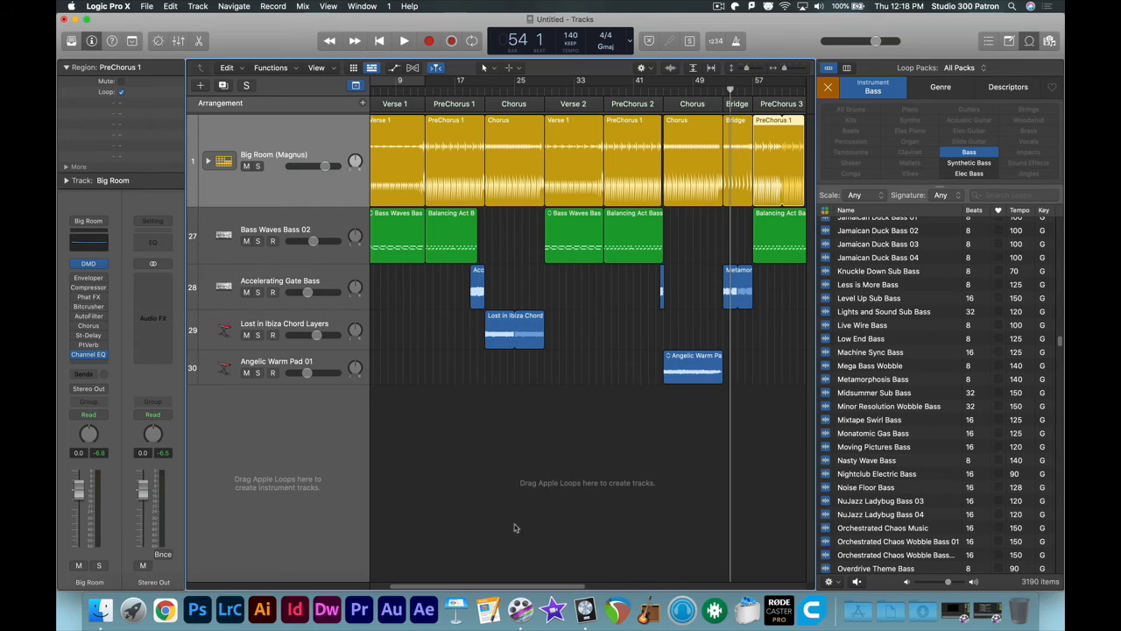
drag(511, 586, 594, 582)
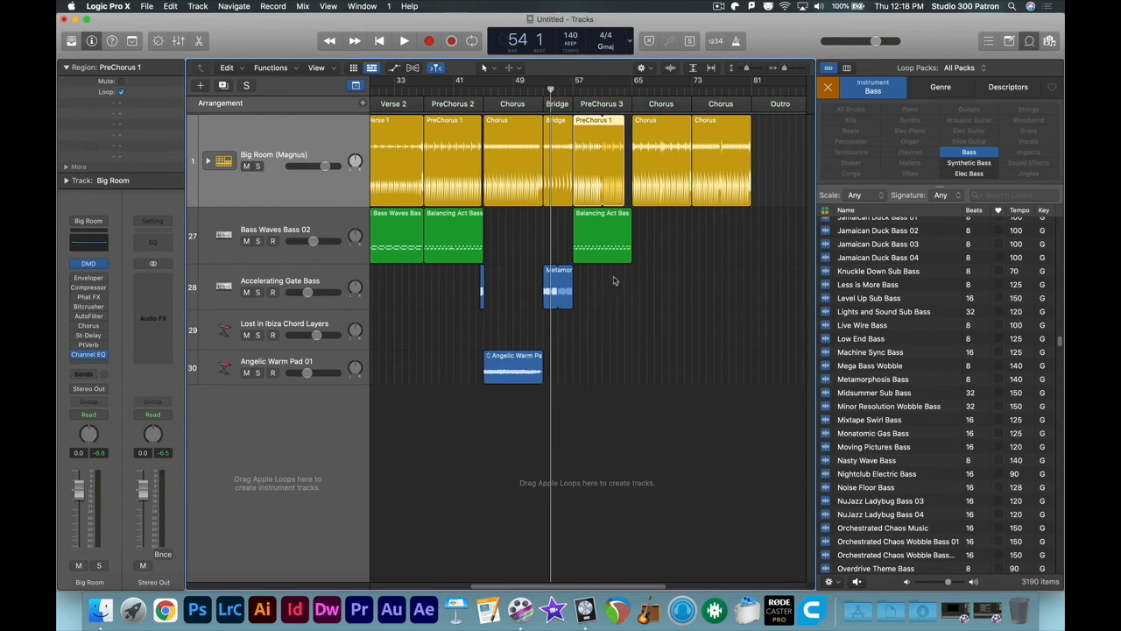
drag(576, 272, 622, 280)
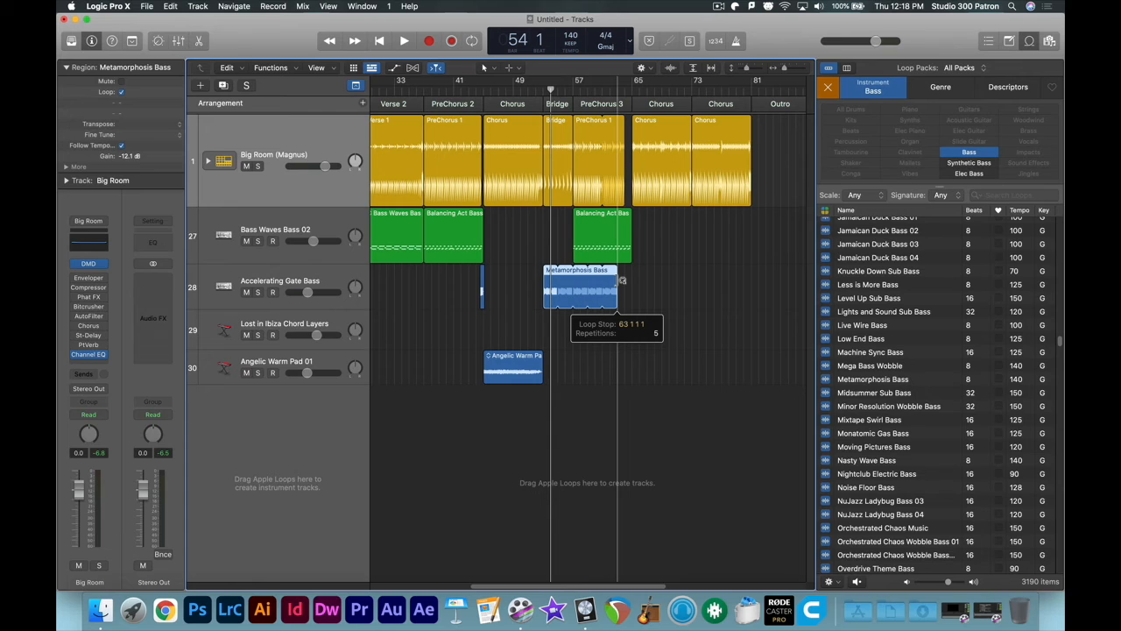
drag(622, 280, 622, 280)
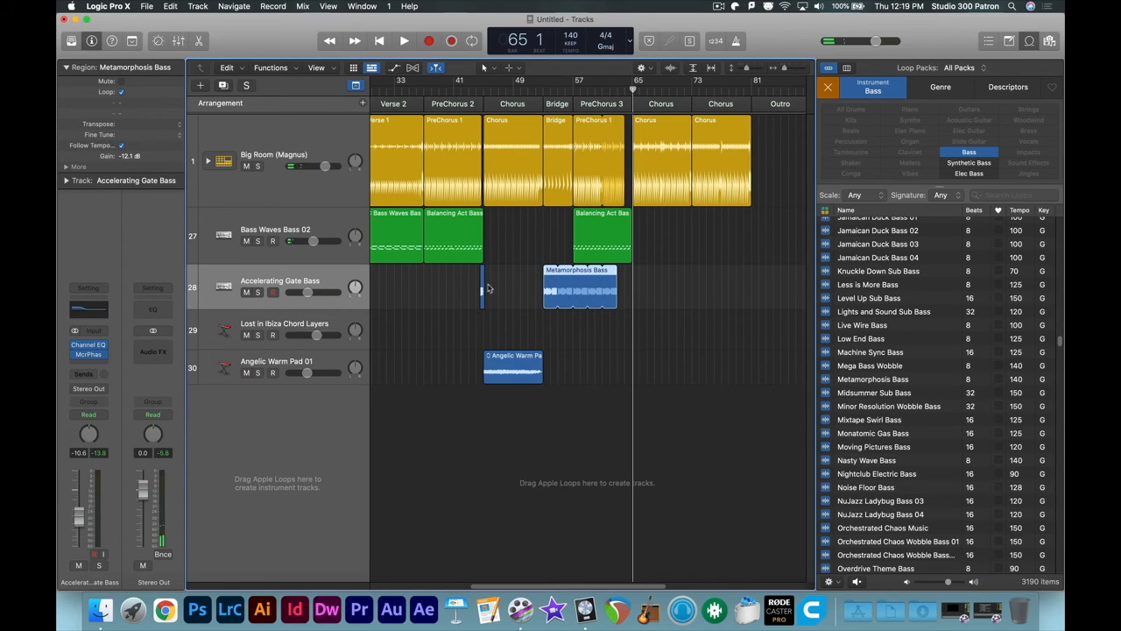
Step: Copy the short Accelerating Gate Bass region from the end of PreChorus 2 to the end of PreChorus 3, just before bar 65
click(482, 289)
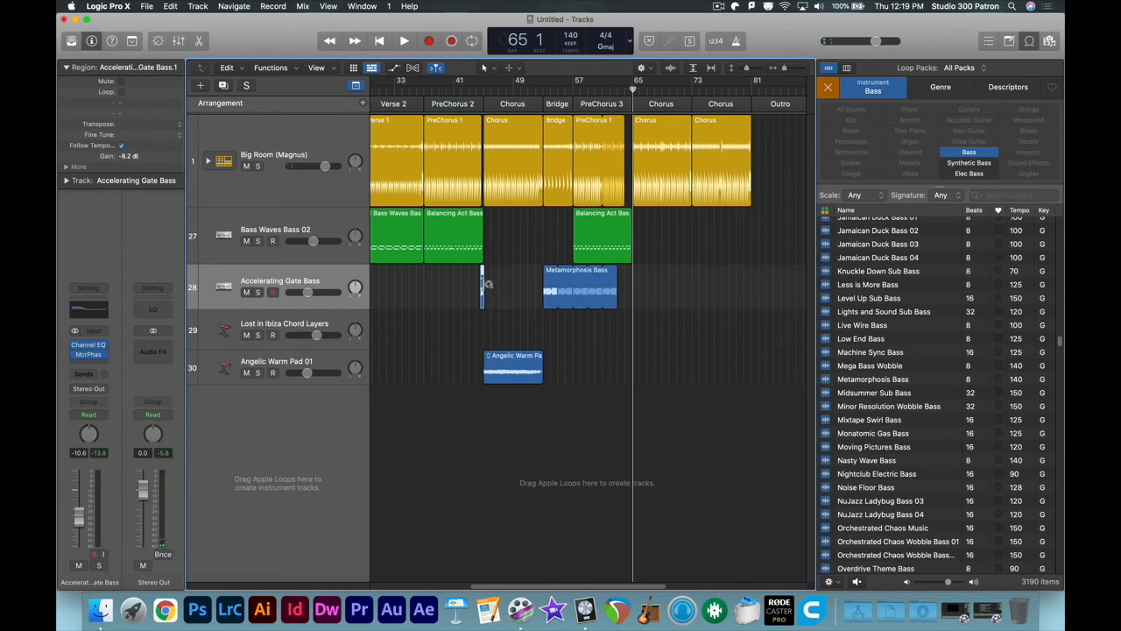
alt+drag(482, 289, 636, 299)
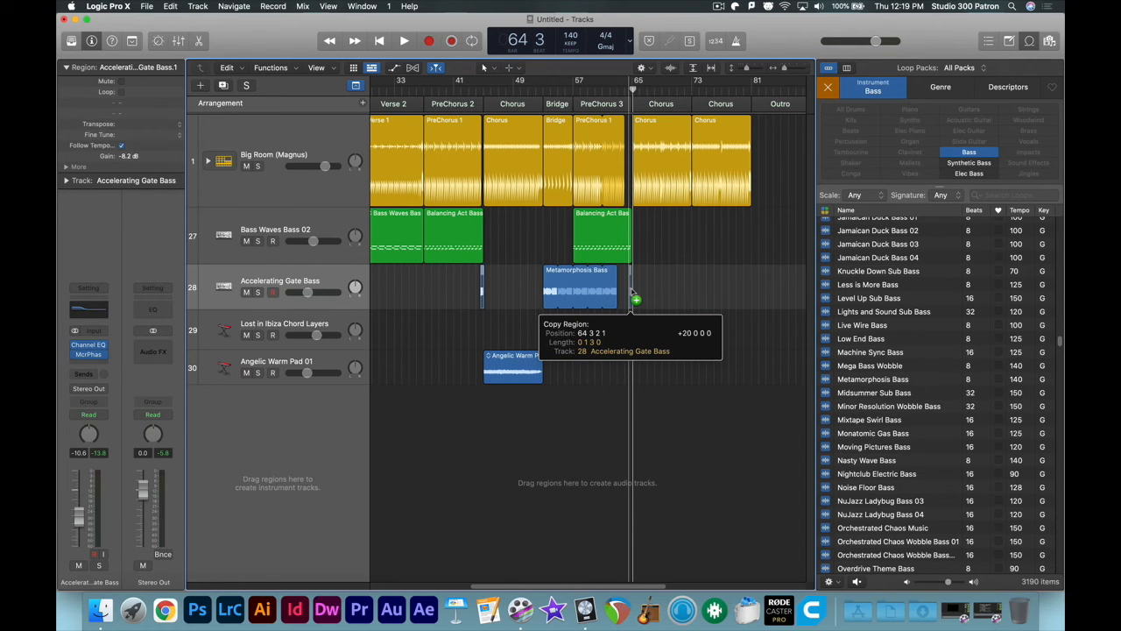
alt+drag(631, 290, 628, 302)
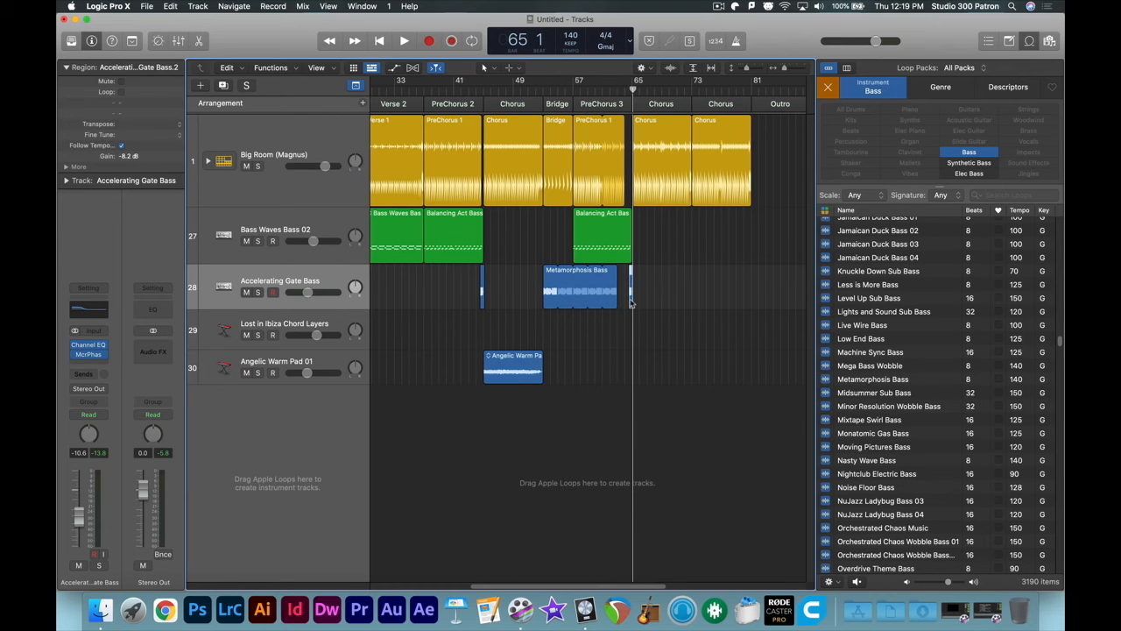
Step: Extend the start of the short Accelerating Gate Bass region in PreChorus 3 back to bar 63 and play the passage
scroll(631, 303, down, 3)
scroll(631, 304, up, 10)
drag(637, 300, 566, 299)
key(space)
Step: Shorten the Balancing Act Bass region in PreChorus 3 to six bars so it ends at bar 63, and play the transition
drag(646, 249, 567, 245)
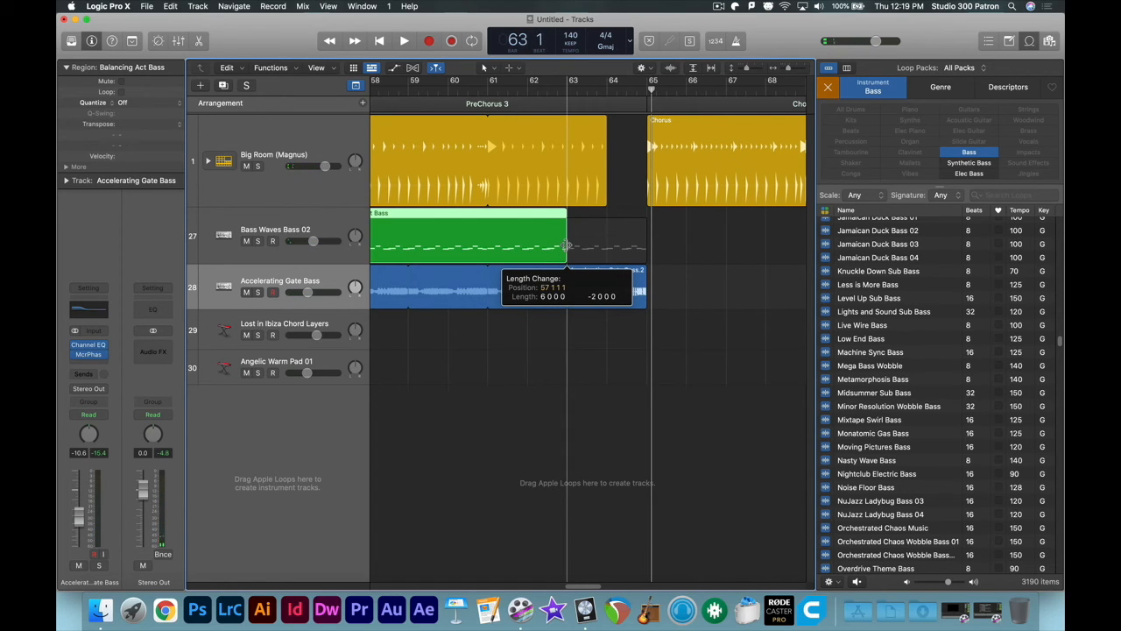
drag(567, 246, 567, 246)
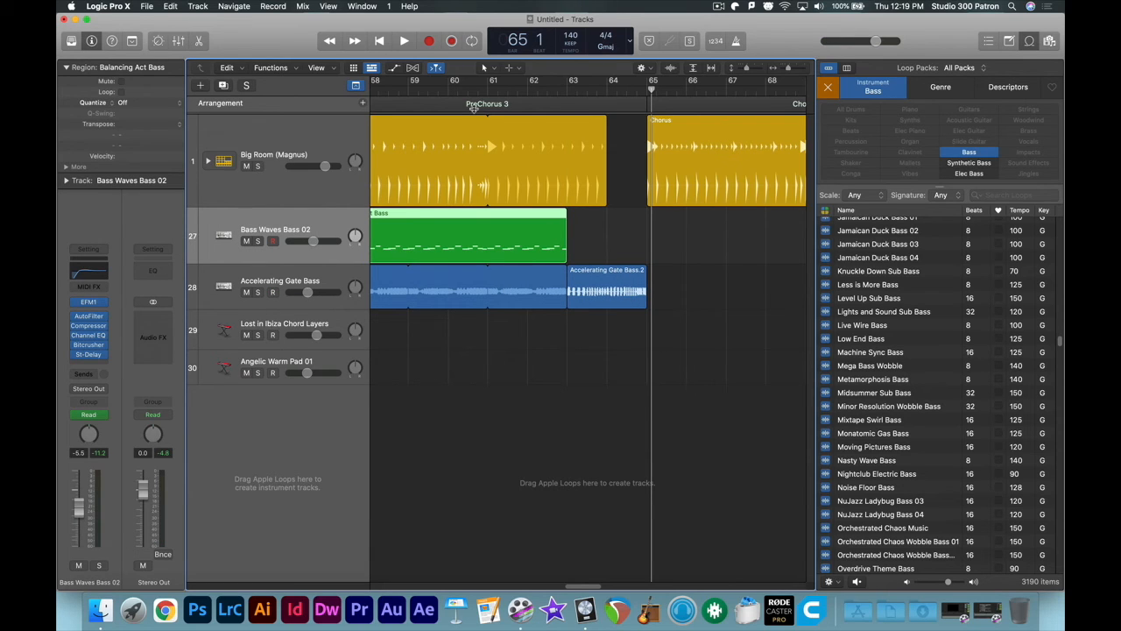
key(space)
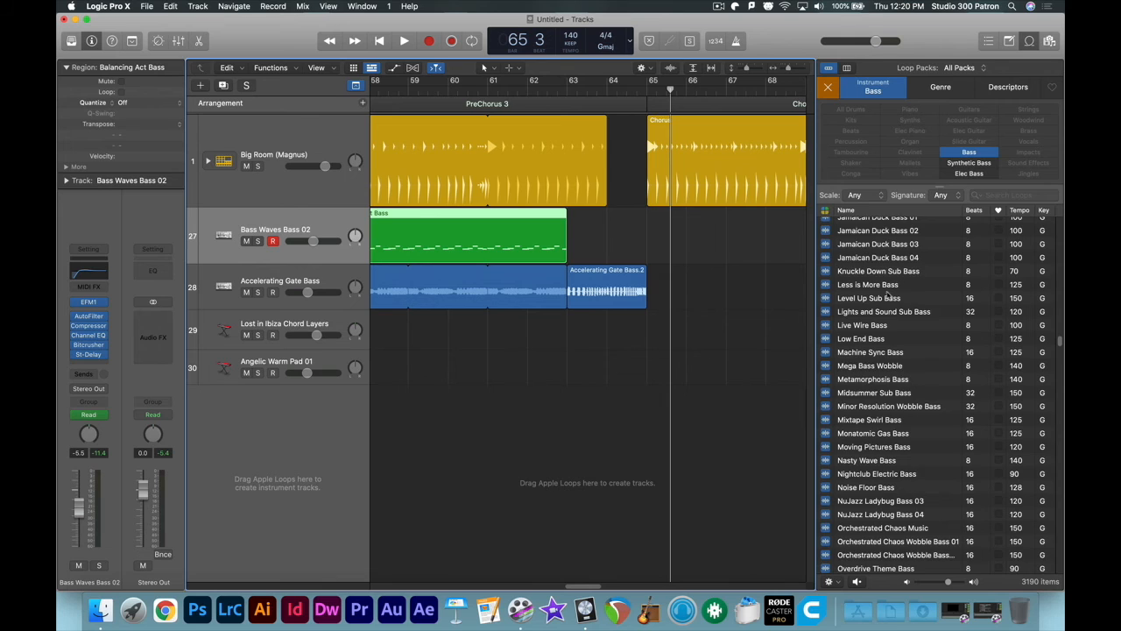
Step: Place the Hectic Alarm Bass loop on the Accelerating Gate Bass track at bar 65 and loop it to bar 73
scroll(887, 298, down, 5)
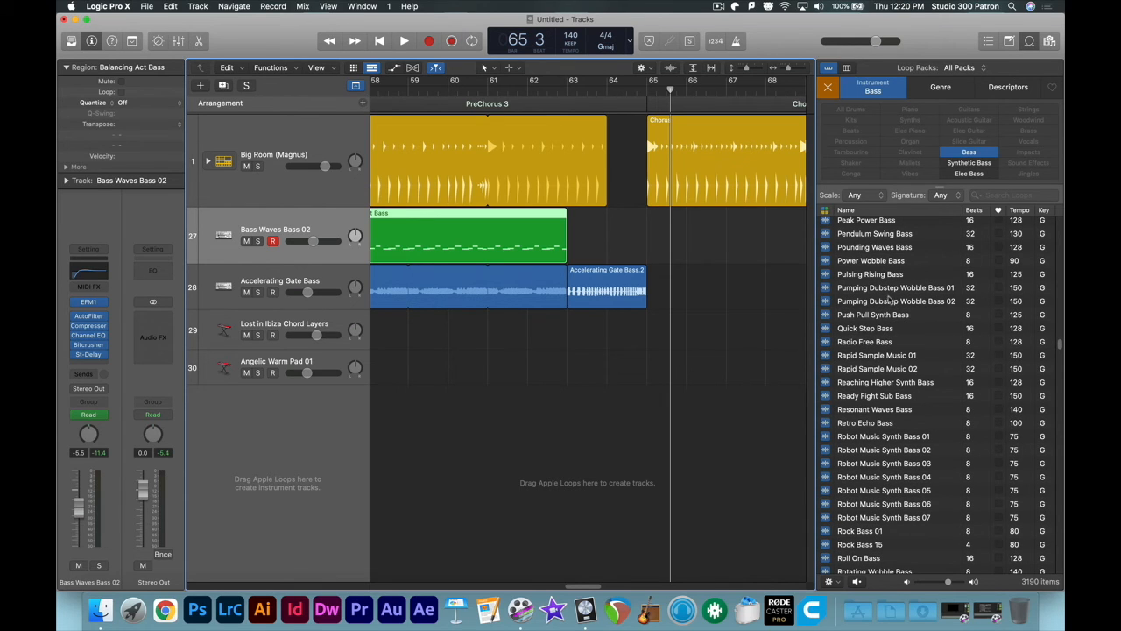
scroll(931, 358, up, 12)
scroll(930, 359, up, 4)
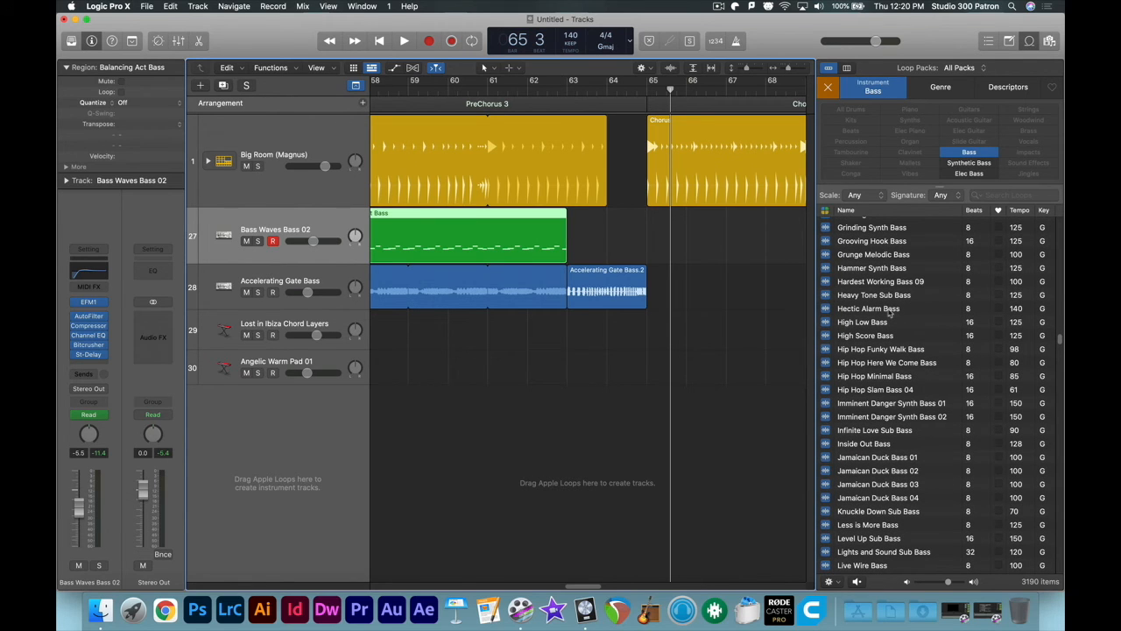
drag(890, 313, 653, 300)
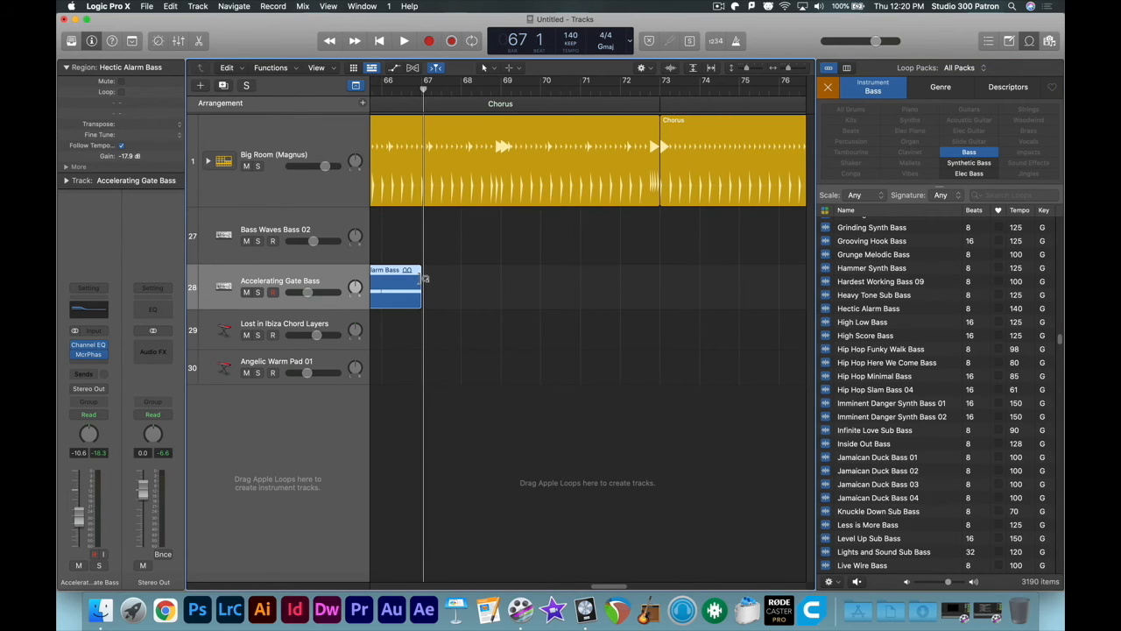
drag(425, 279, 664, 270)
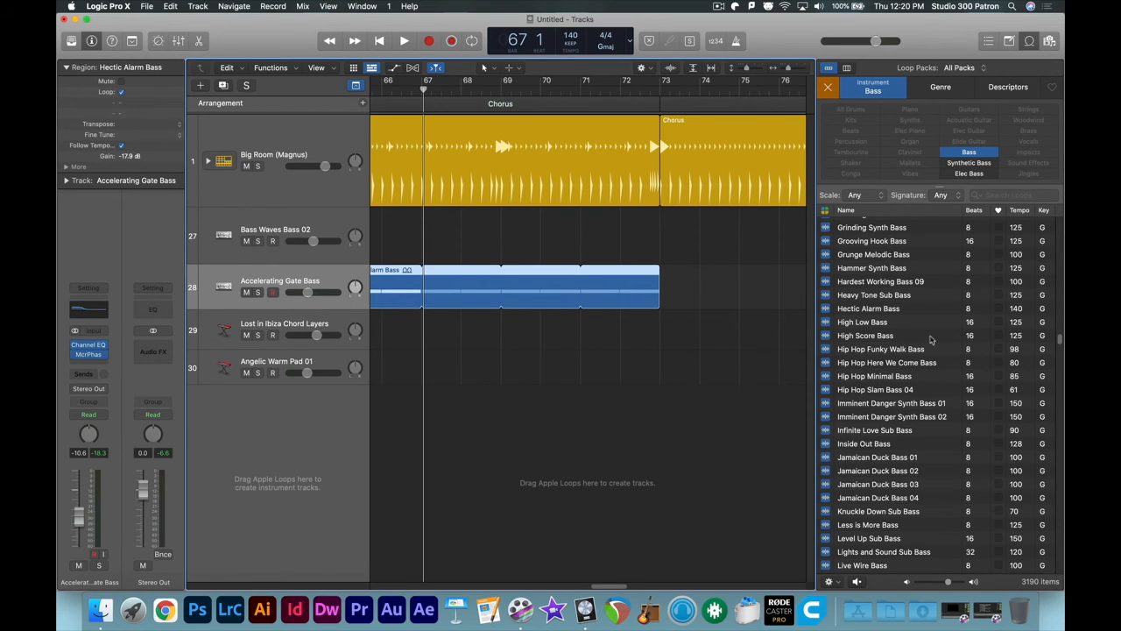
click(425, 91)
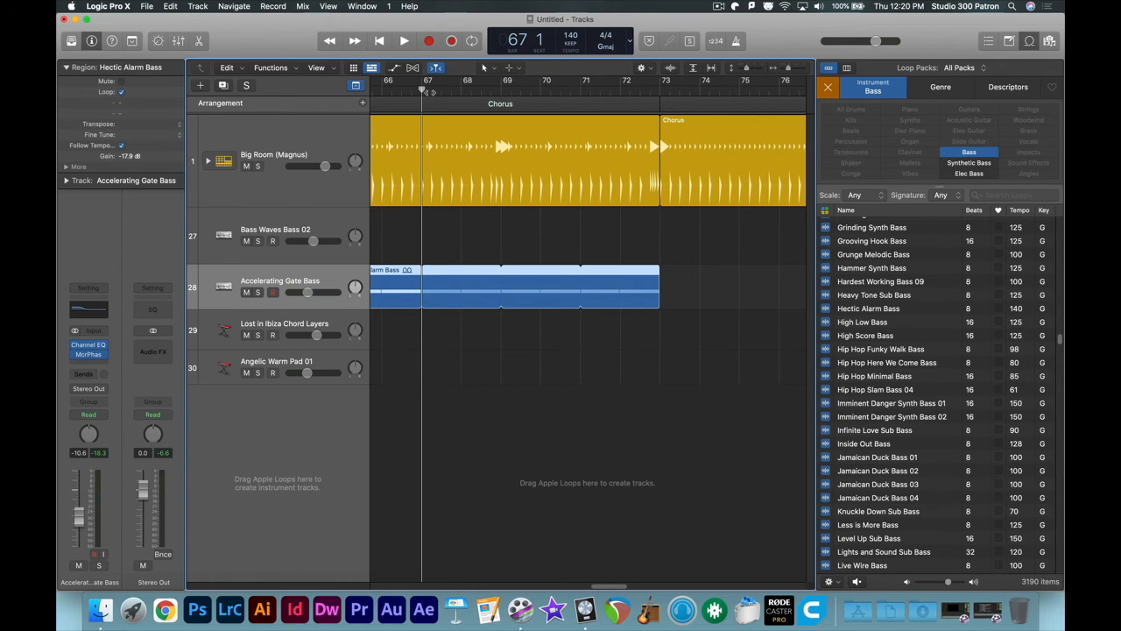
Step: Place the Towering Highrise Bass loop on the Bass Waves Bass 02 track at bar 65 and loop it to bar 81
scroll(911, 340, down, 20)
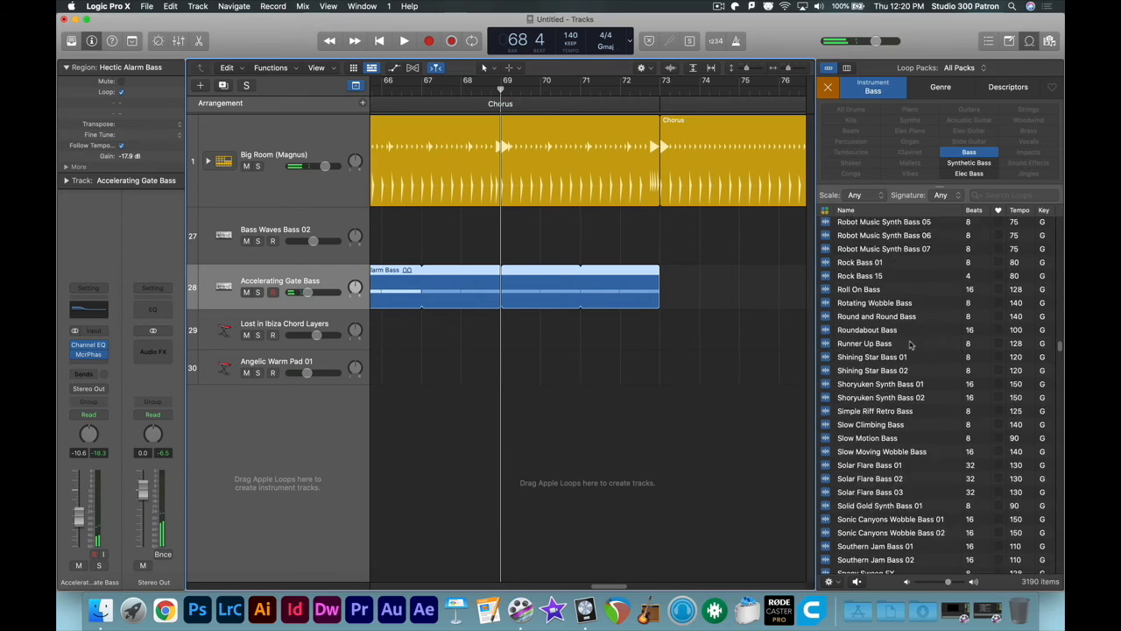
scroll(908, 336, up, 20)
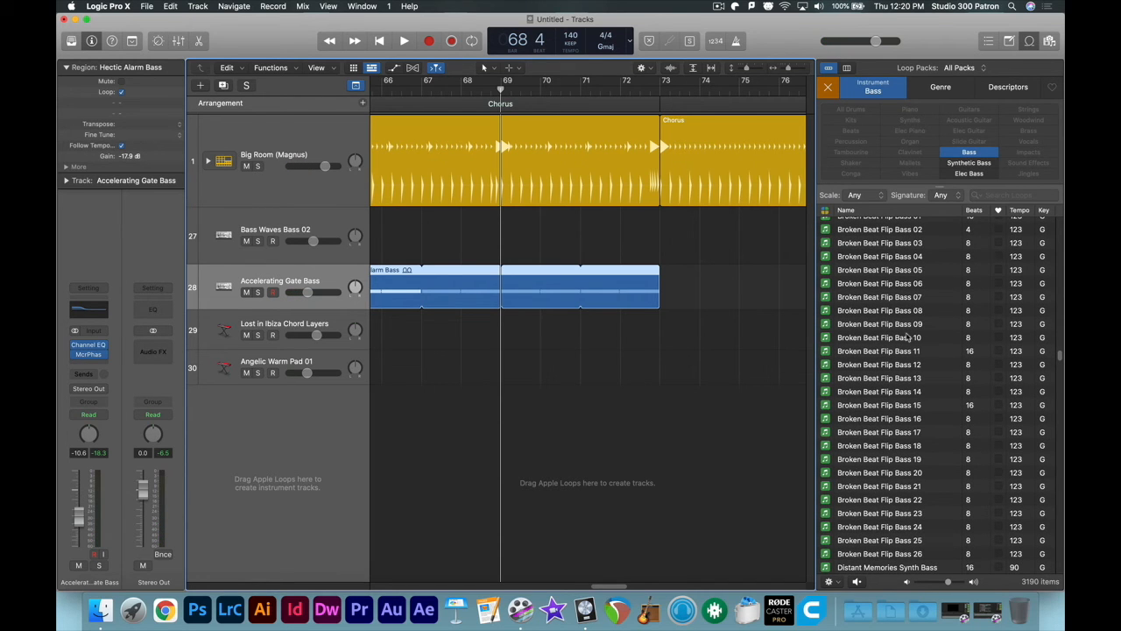
scroll(884, 438, down, 10)
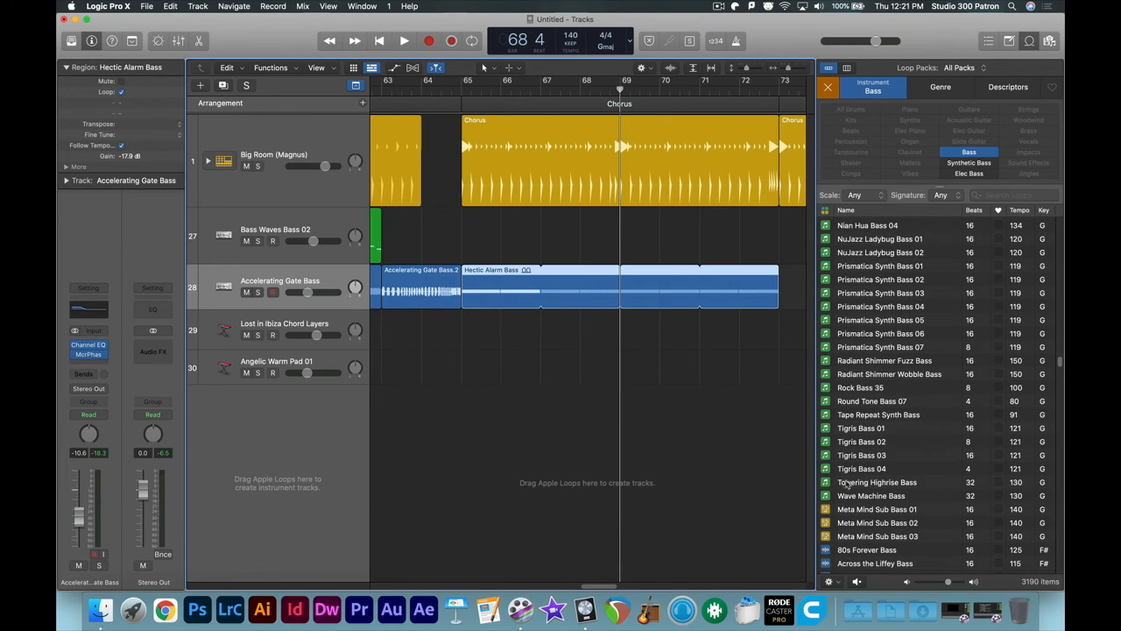
click(858, 487)
drag(859, 487, 462, 226)
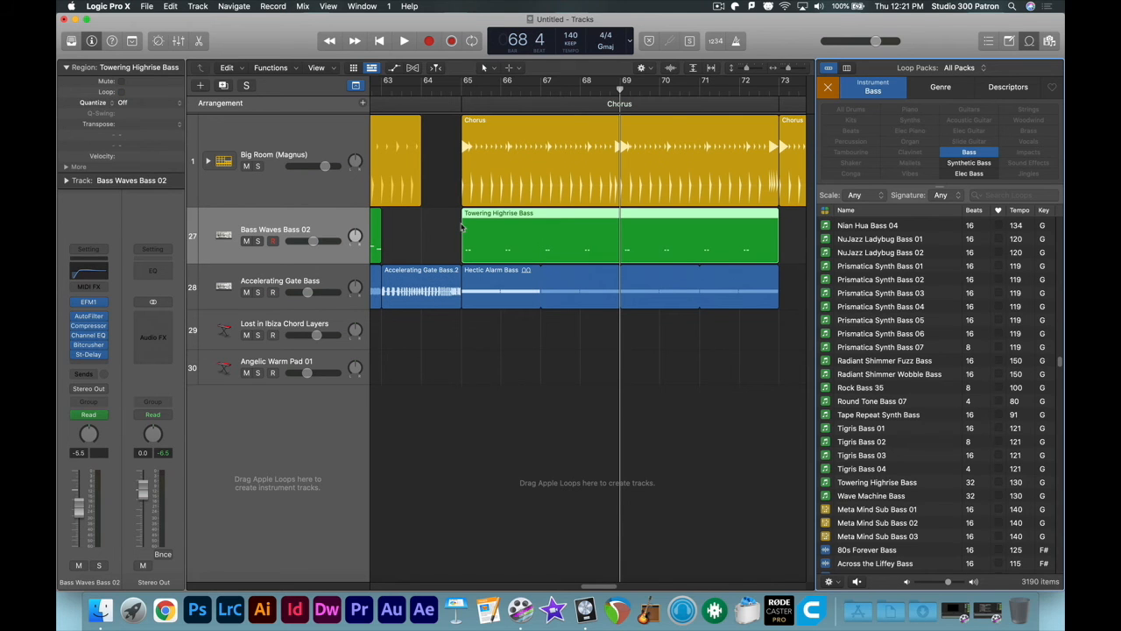
scroll(458, 223, right, 10)
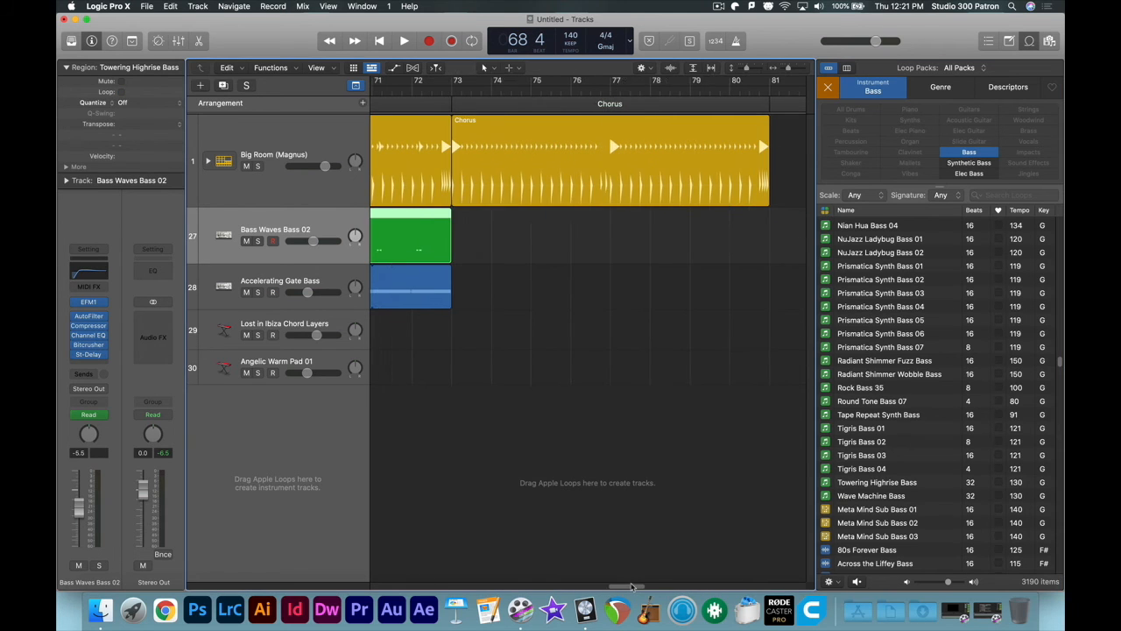
drag(452, 221, 774, 240)
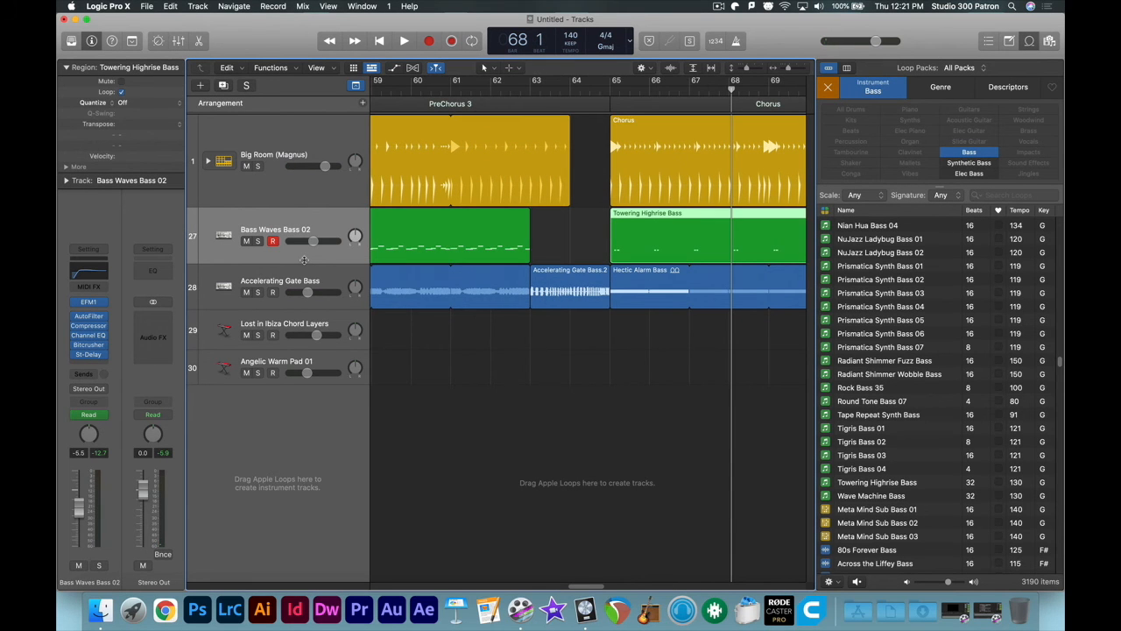
Step: Copy the Angelic Warm Pad 01 region from the second Chorus to the last two Choruses at bars 65 and 73
drag(585, 588, 541, 586)
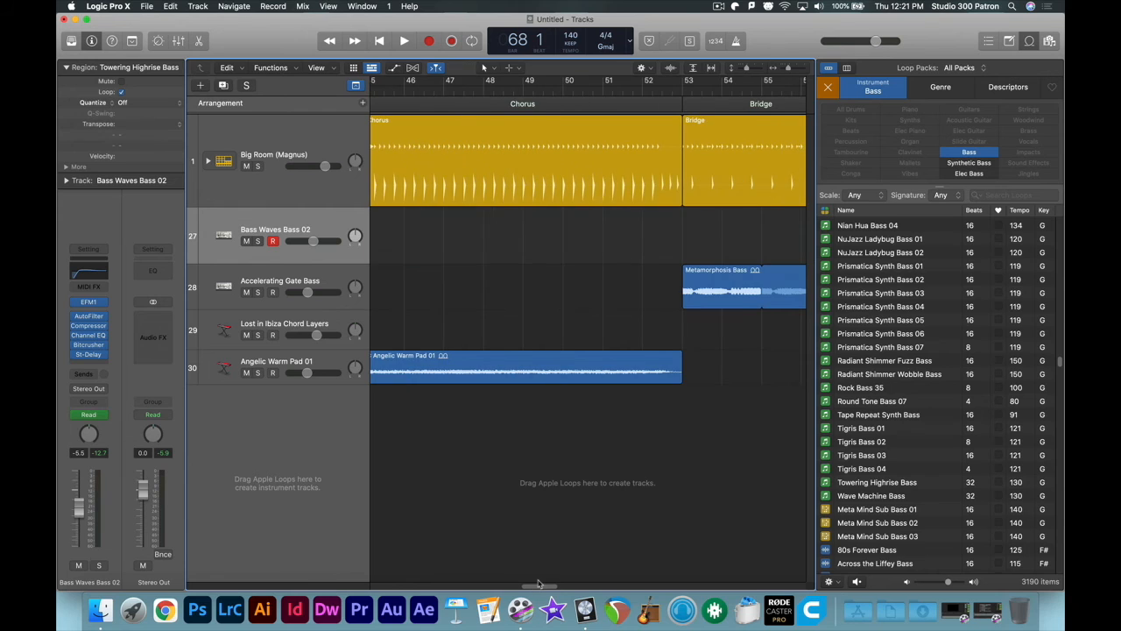
click(526, 368)
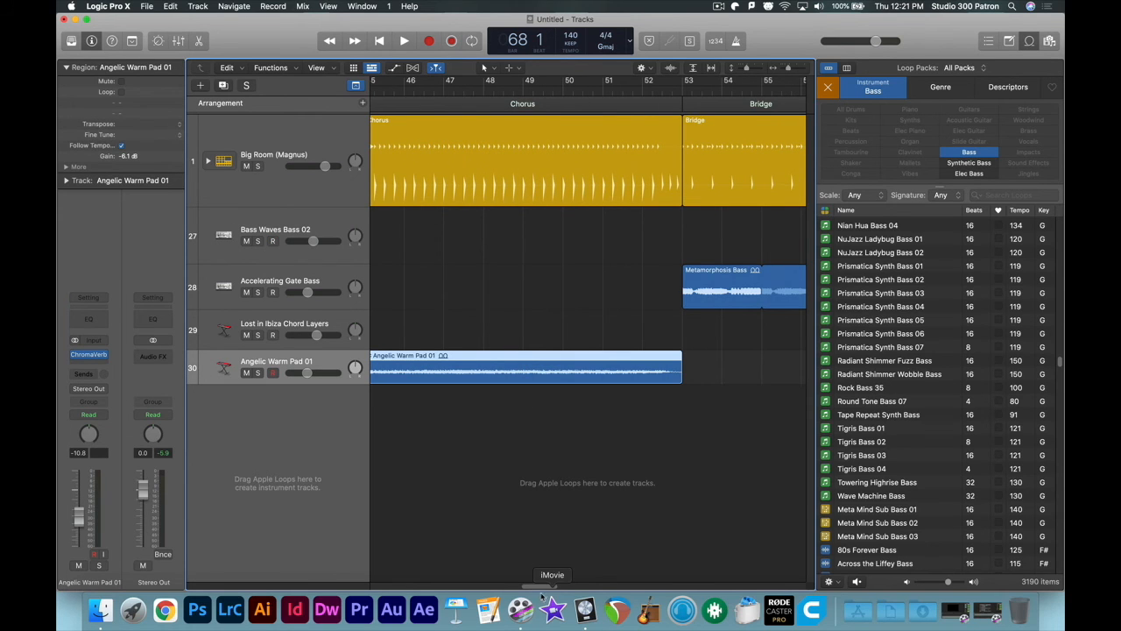
scroll(584, 400, right, 10)
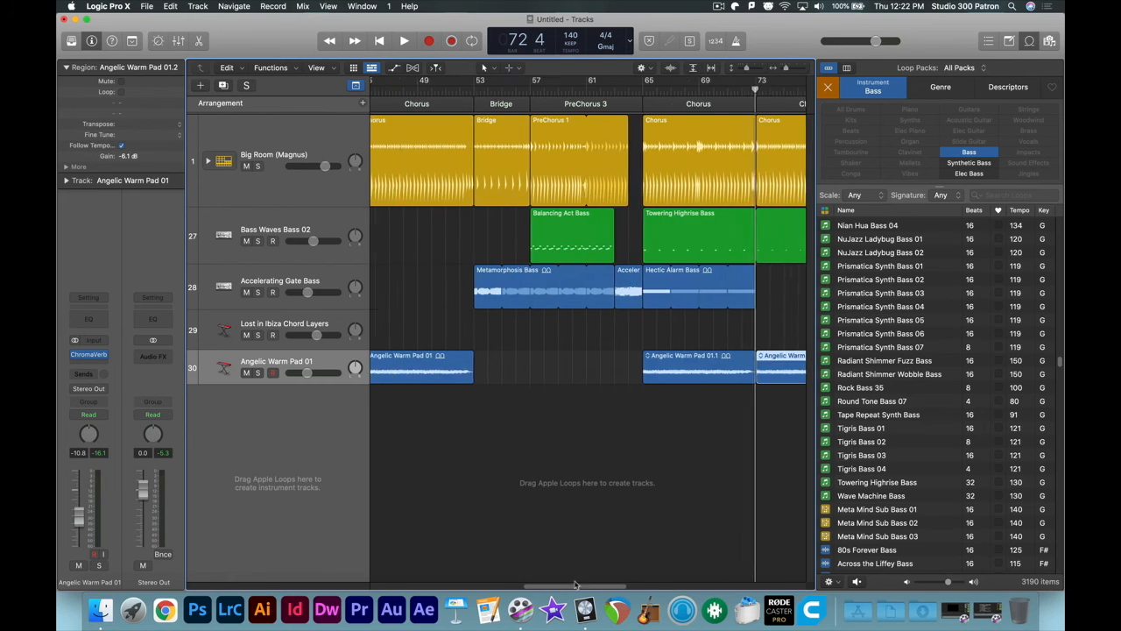
Step: Filter the loop library to Synths, sort it by key and go to the loops in G
key(super+Left)
key(super+Left)
key(super+Left)
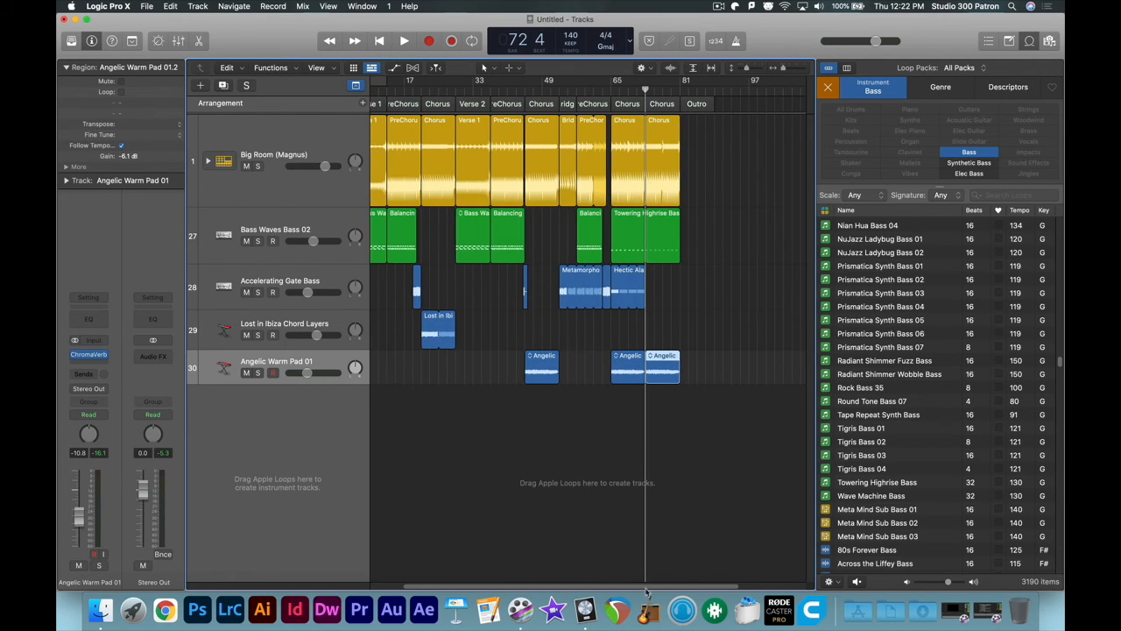
drag(647, 586, 607, 584)
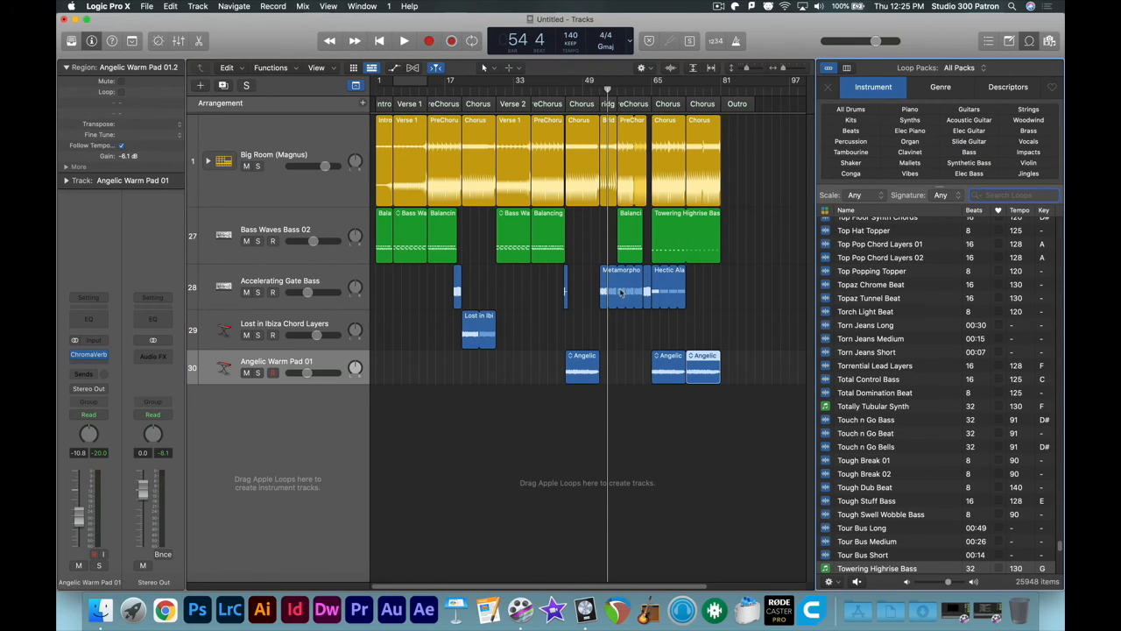
click(919, 122)
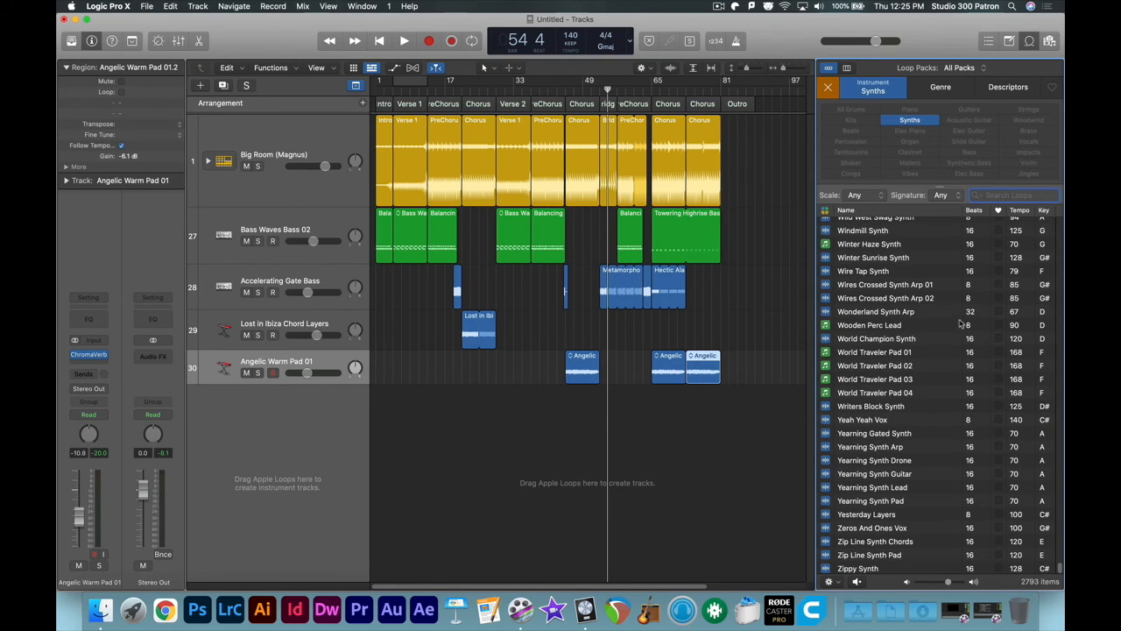
click(1047, 210)
drag(1059, 223, 1059, 429)
Step: Place the Day Trip Vox loop on the Angelic Warm Pad 01 track at bar 53 so it fills the Bridge
drag(858, 292, 651, 335)
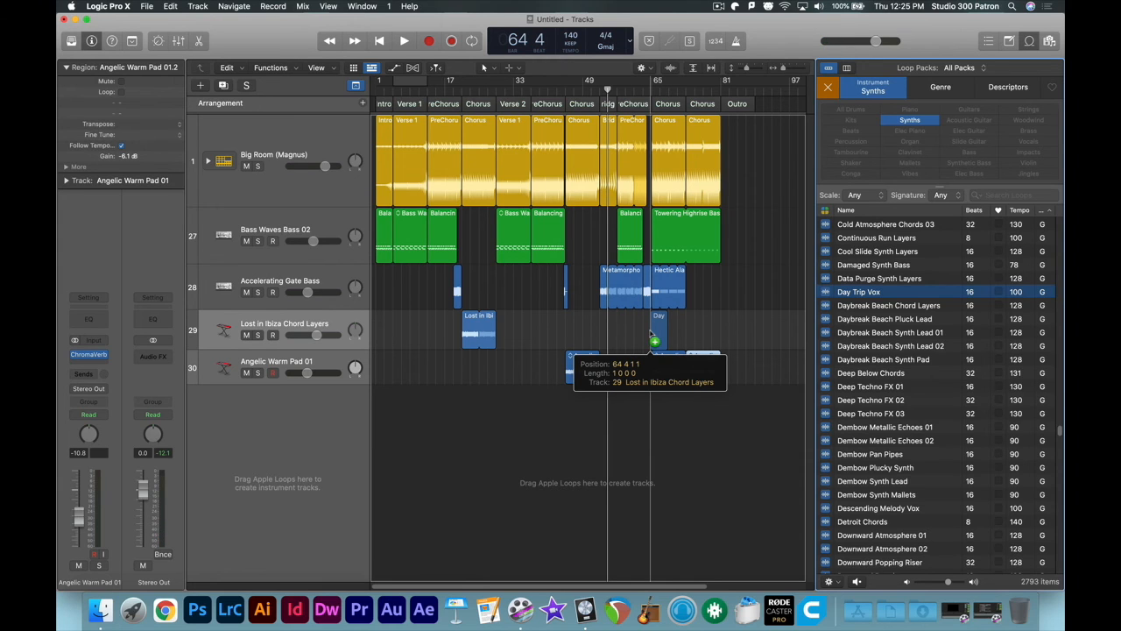
drag(650, 336, 600, 371)
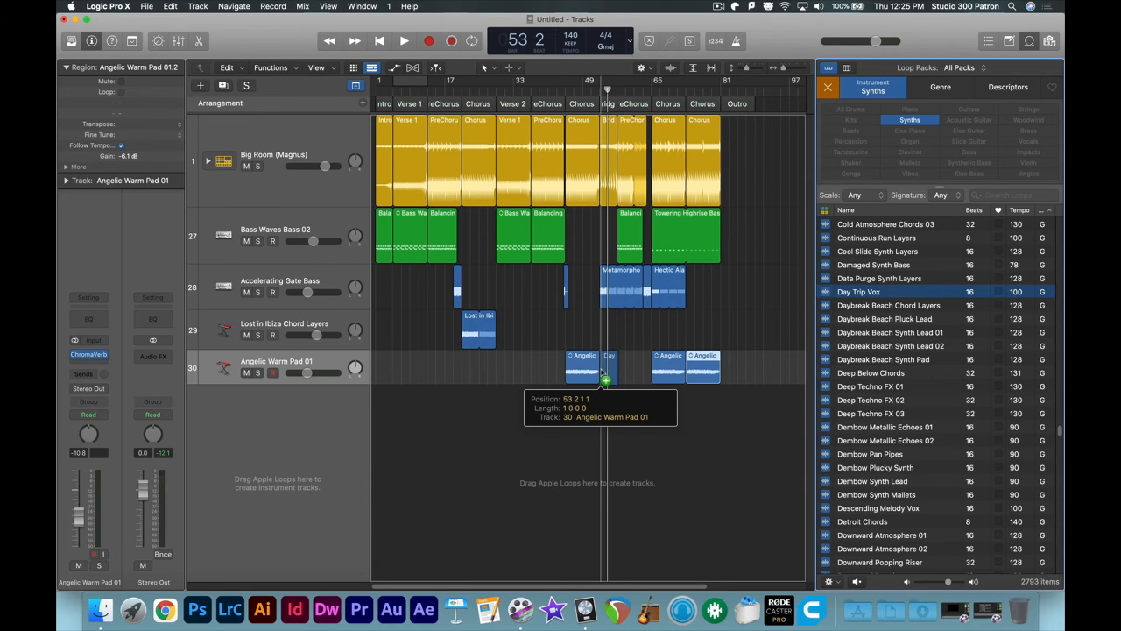
mouse_move(601, 371)
mouse_down()
mouse_move(620, 371)
mouse_move(602, 372)
mouse_up()
click(616, 358)
key(super+Right)
key(super+Right)
key(super+Right)
key(super+Right)
key(super+Right)
drag(580, 359, 576, 356)
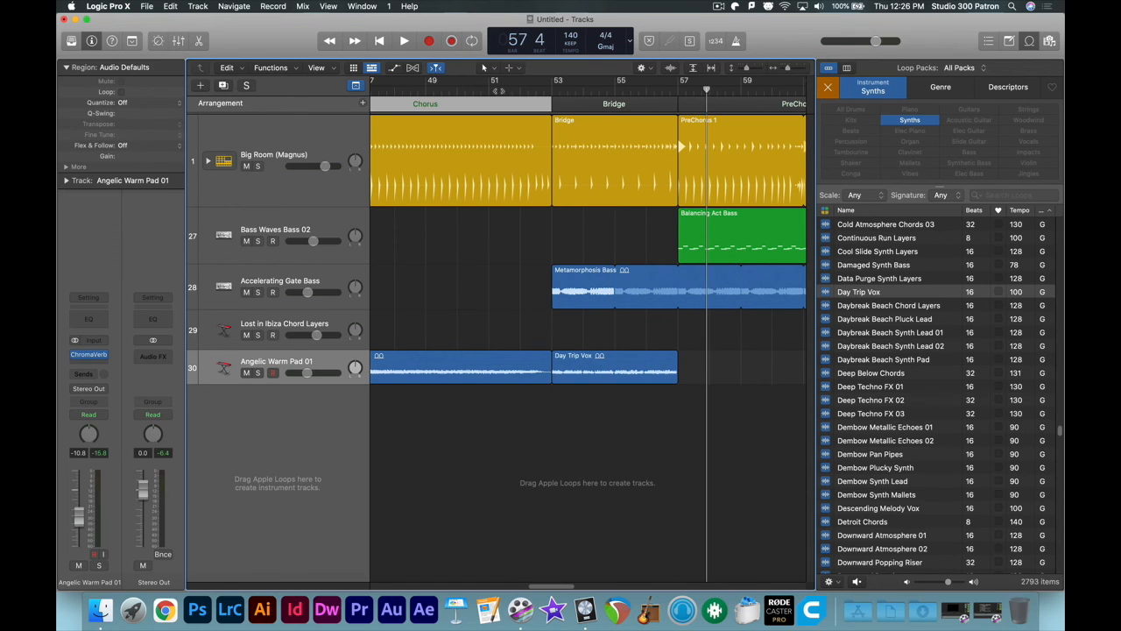
Step: Copy the Lost in Ibiza Chord Layers region from the first Chorus to the last Chorus at bar 73
key(z)
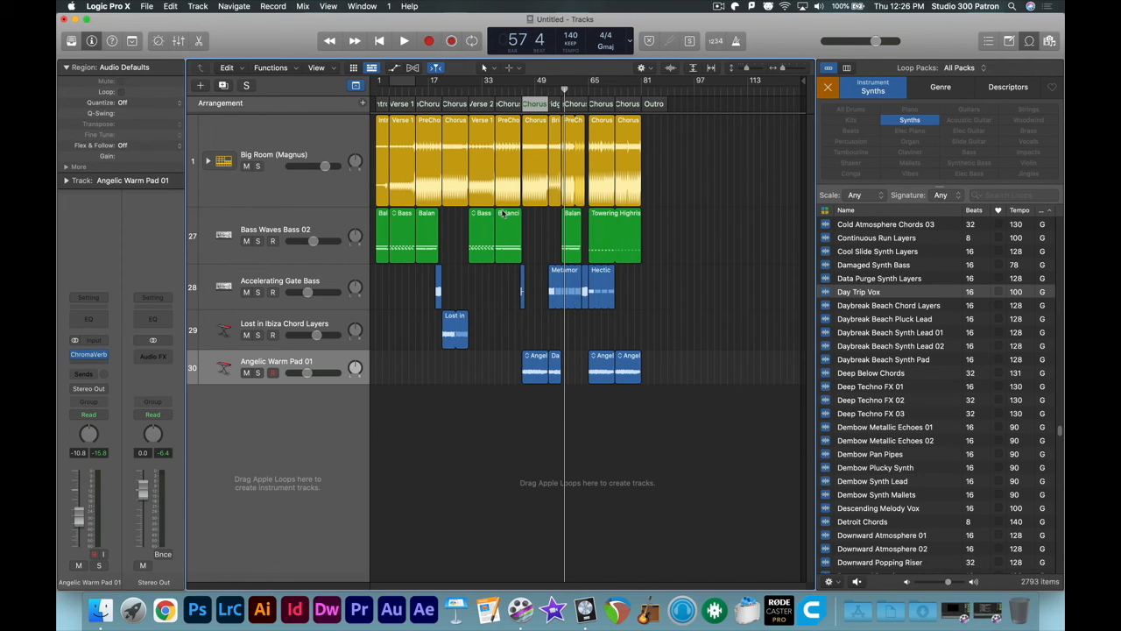
click(595, 88)
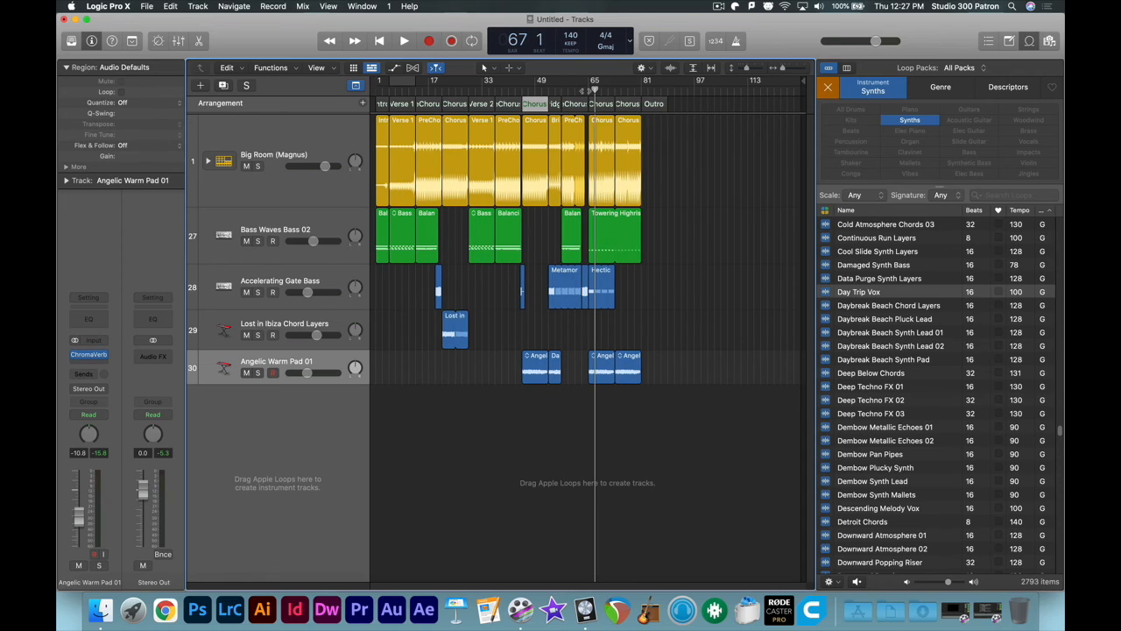
drag(594, 88, 588, 88)
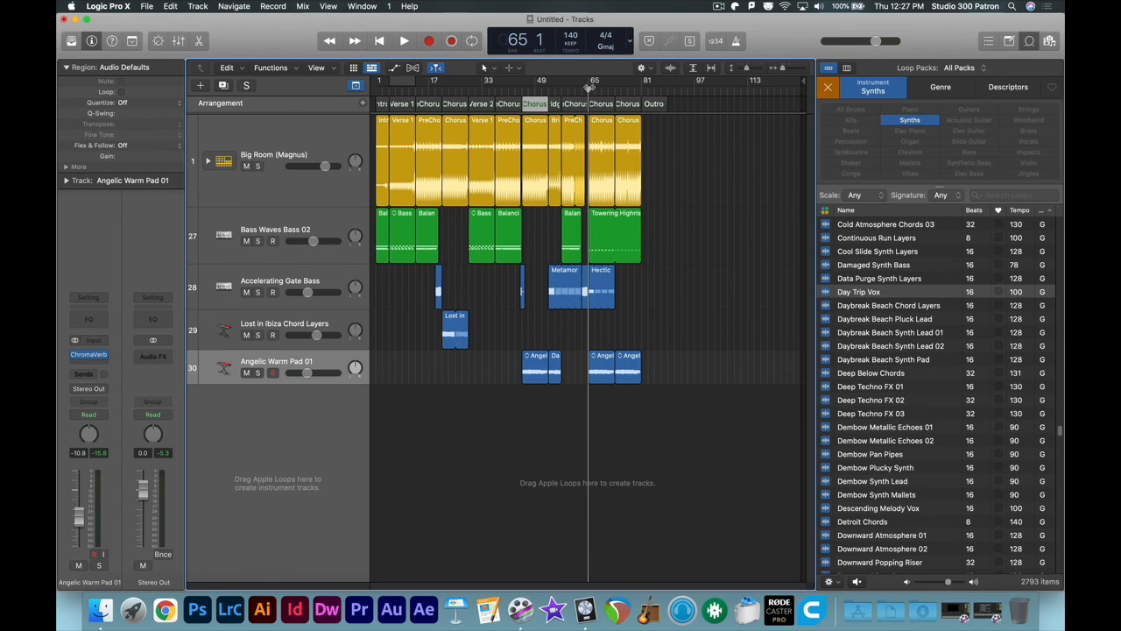
drag(588, 90, 615, 90)
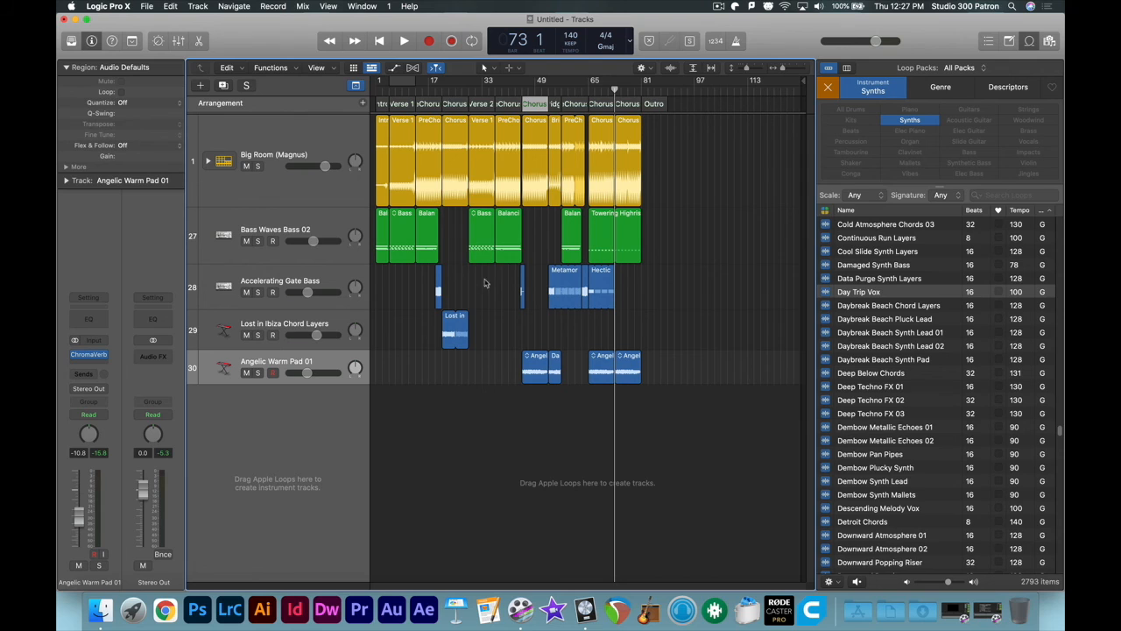
click(456, 336)
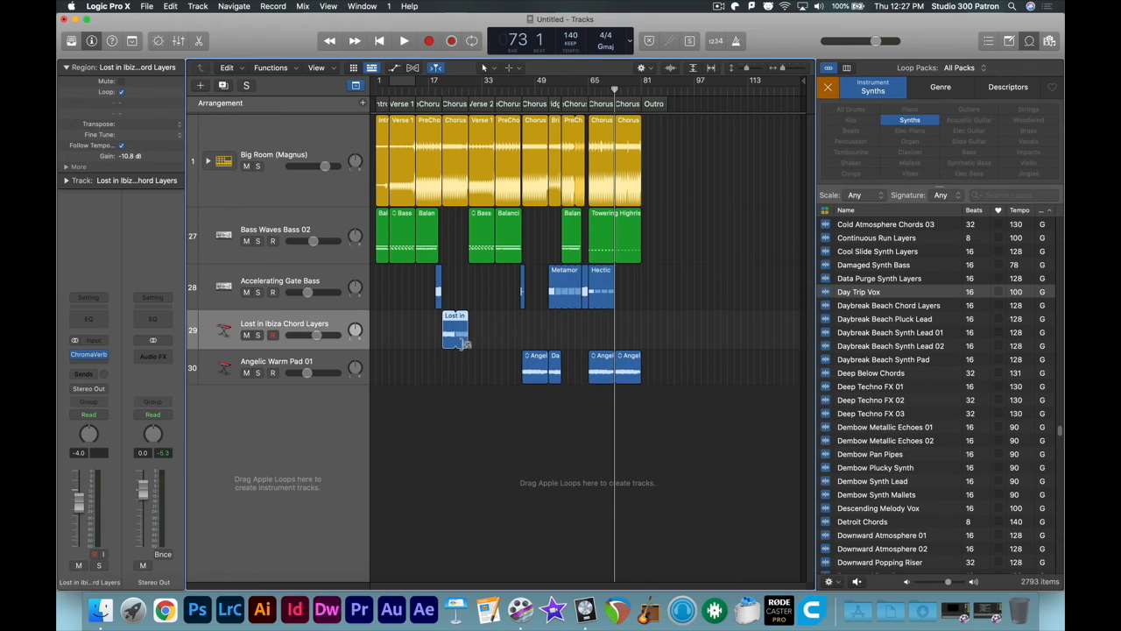
drag(461, 344, 639, 333)
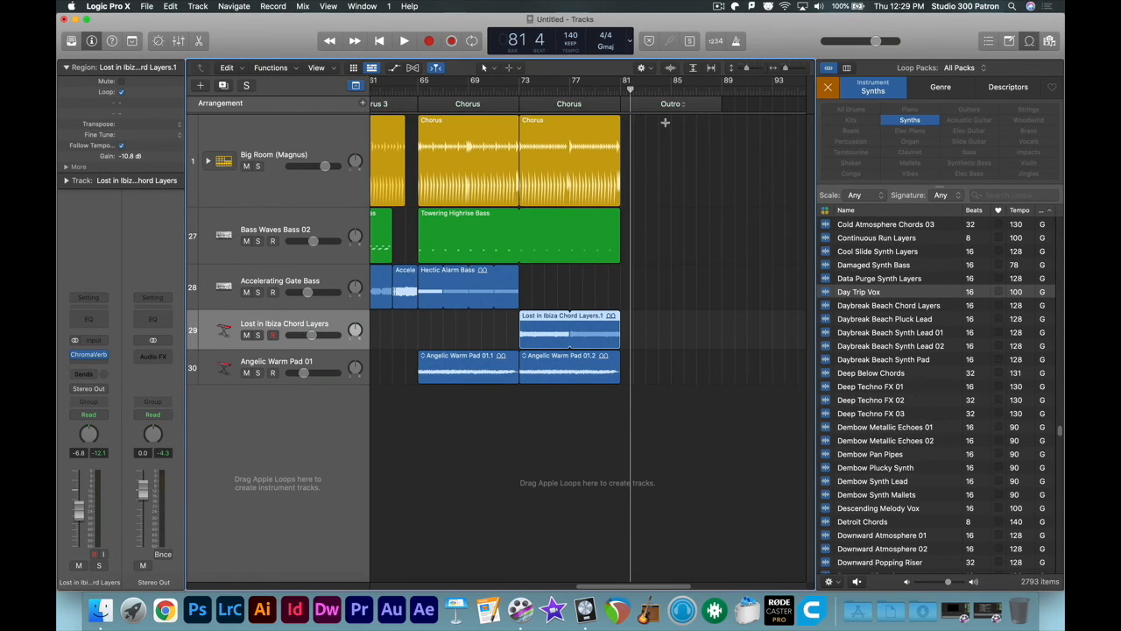
Step: Loop the copied Lost in Ibiza Chord Layers region through the Outro to bar 89
drag(619, 323, 727, 333)
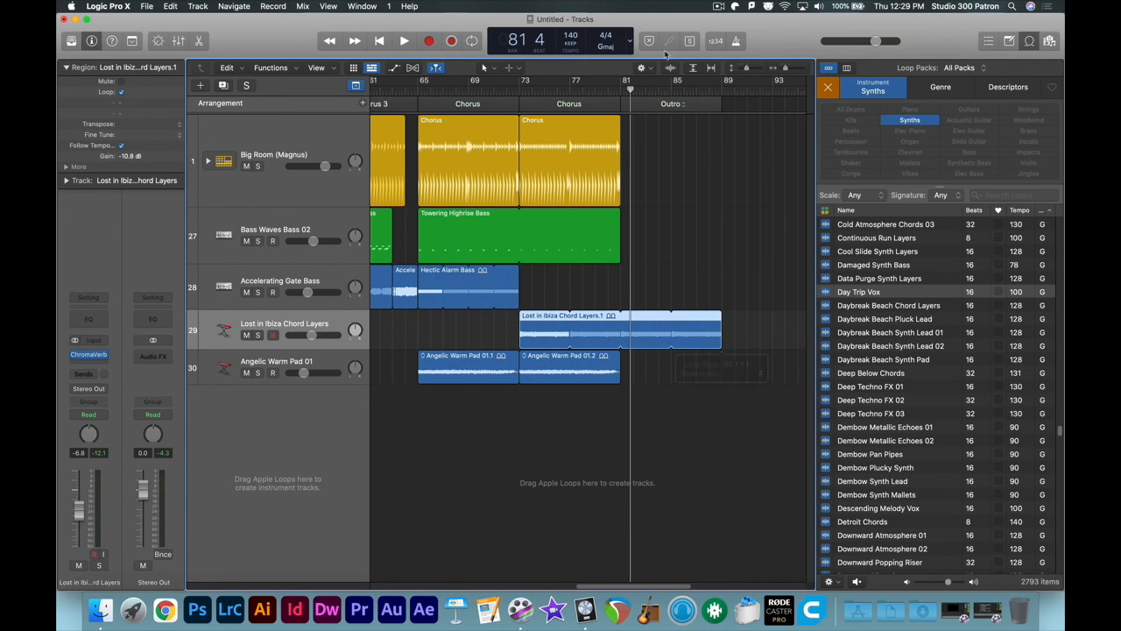
click(726, 90)
key(super+Right)
key(super+Right)
drag(635, 585, 677, 585)
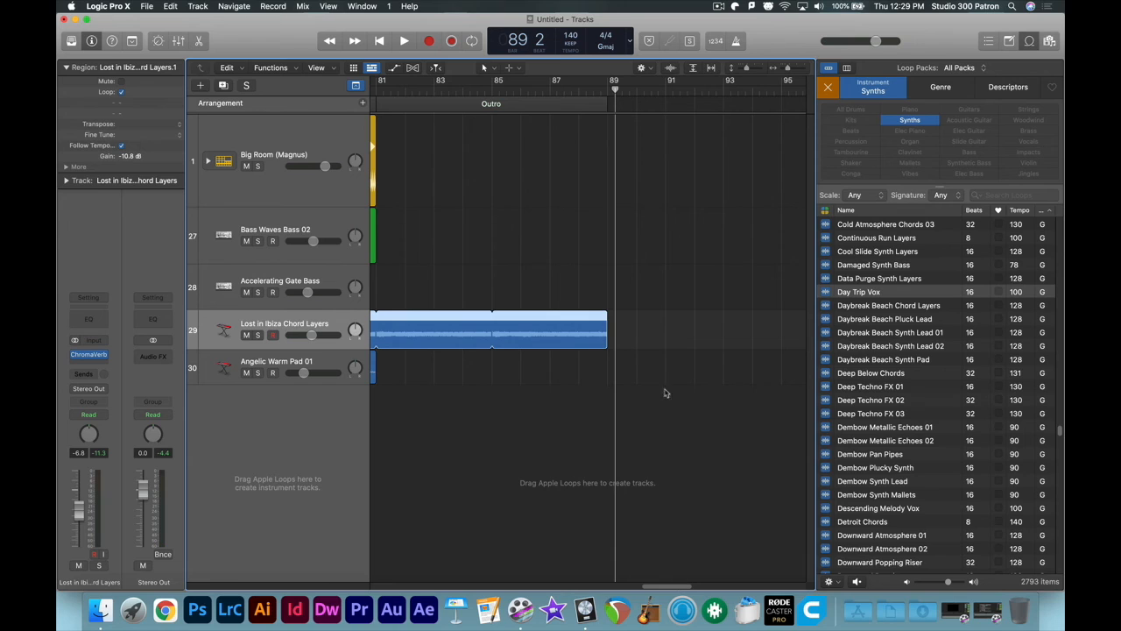
Step: Extend the Lost in Ibiza Chord Layers loop slightly past bar 89, play the ending, and lengthen the Outro section to match
drag(610, 335, 622, 337)
key(space)
click(603, 91)
key(space)
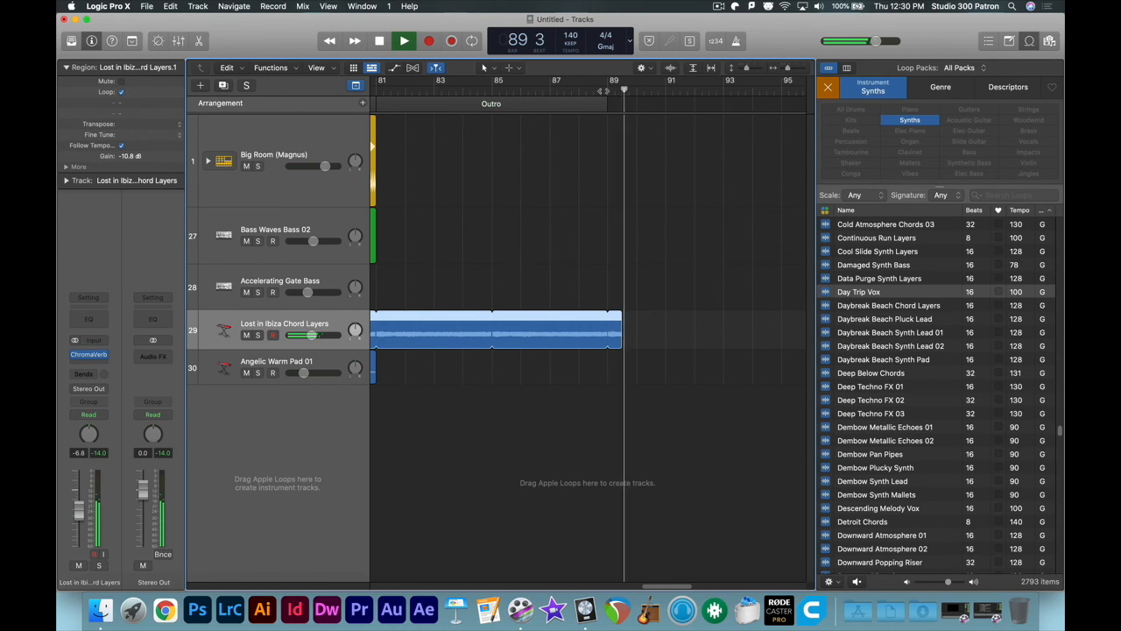
key(space)
drag(608, 103, 623, 106)
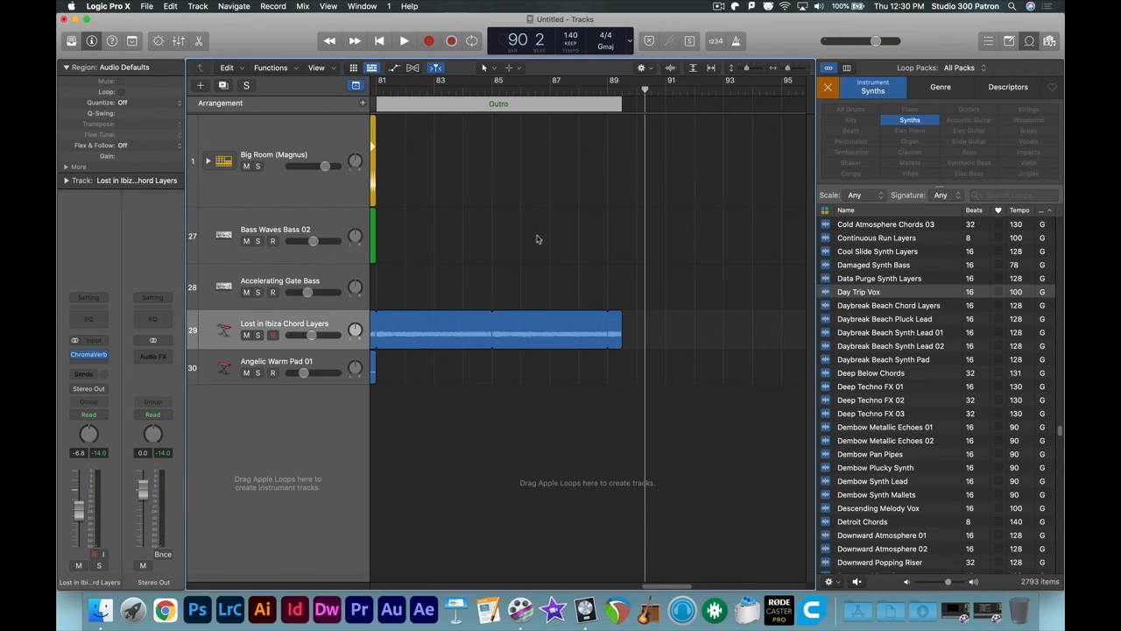
Step: Show the whole arrangement and play the opening of the song through Verse 1
key(super+Right)
key(super+Left)
key(super+Left)
key(super+Left)
key(super+Left)
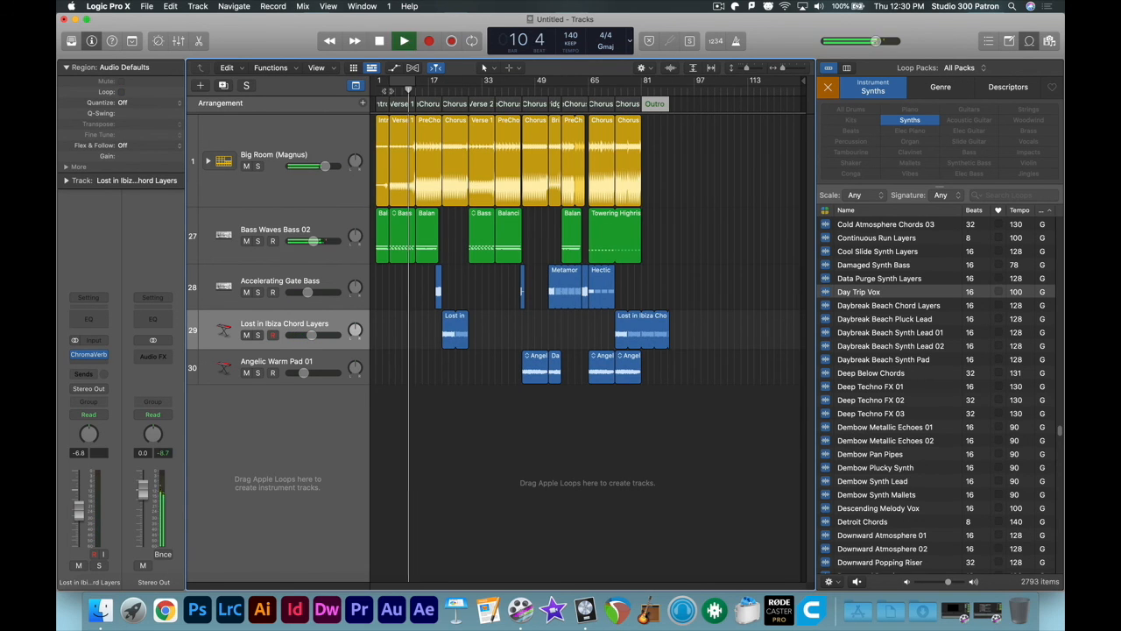
key(space)
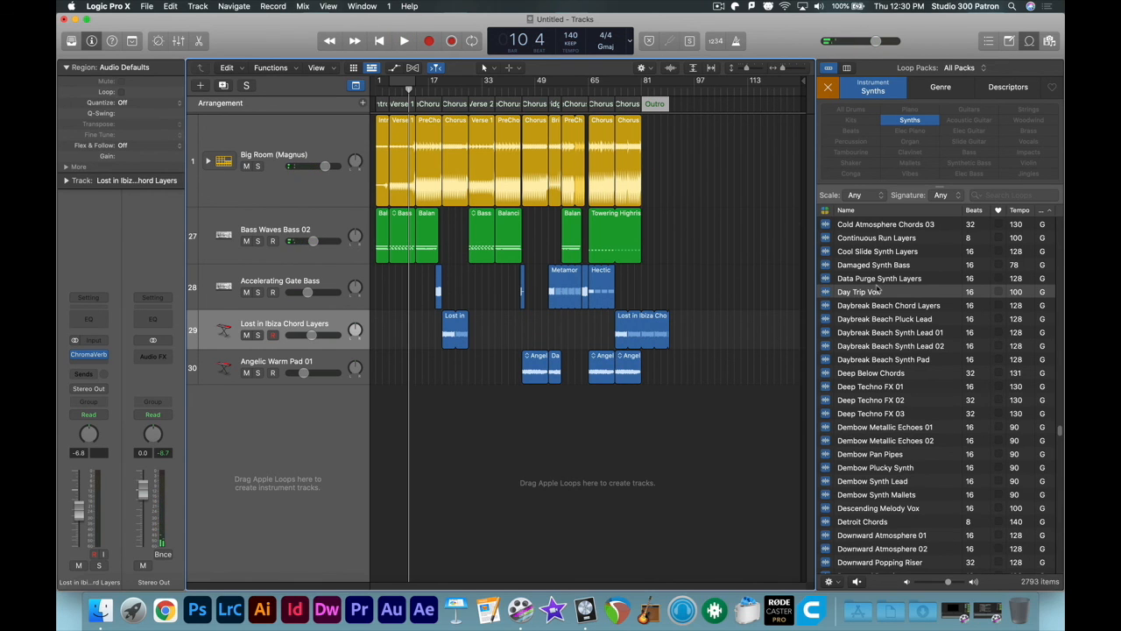
Step: Copy the Lost in Ibiza Chord Layers region from the first Chorus to Verse 1 and loop it into PreChorus 1 up to bar 19
scroll(876, 324, down, 10)
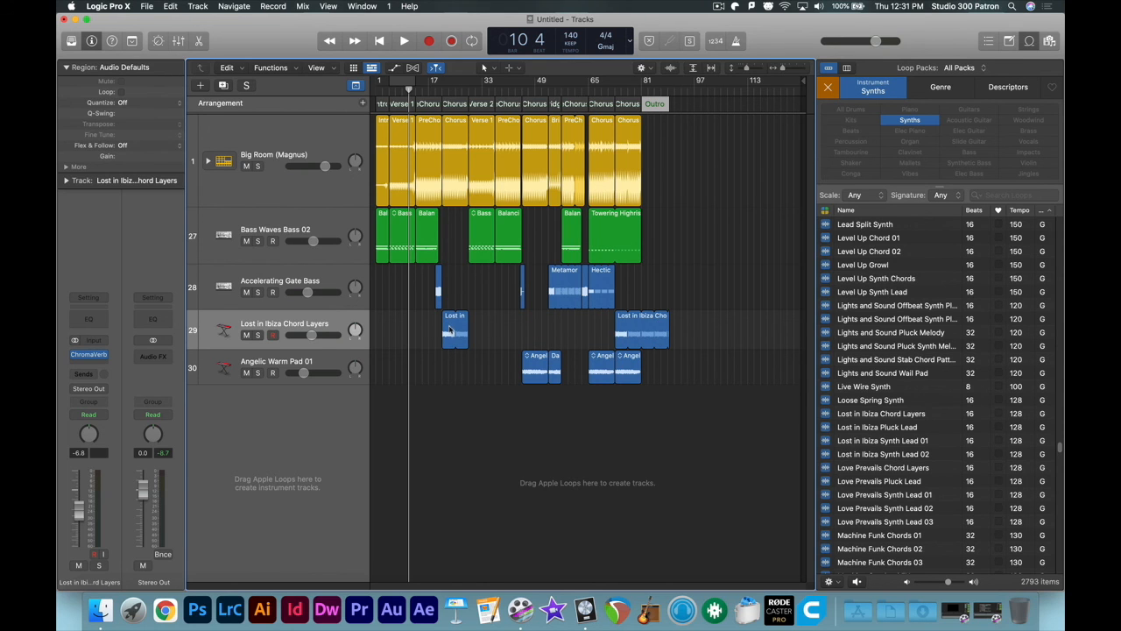
alt+drag(449, 327, 396, 326)
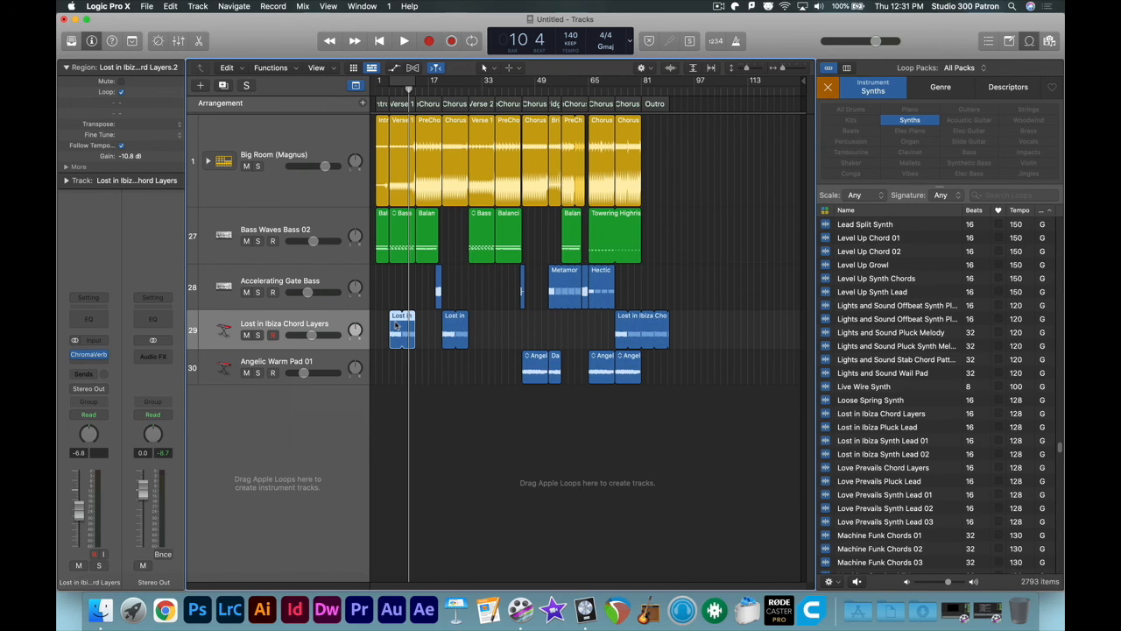
drag(414, 320, 437, 324)
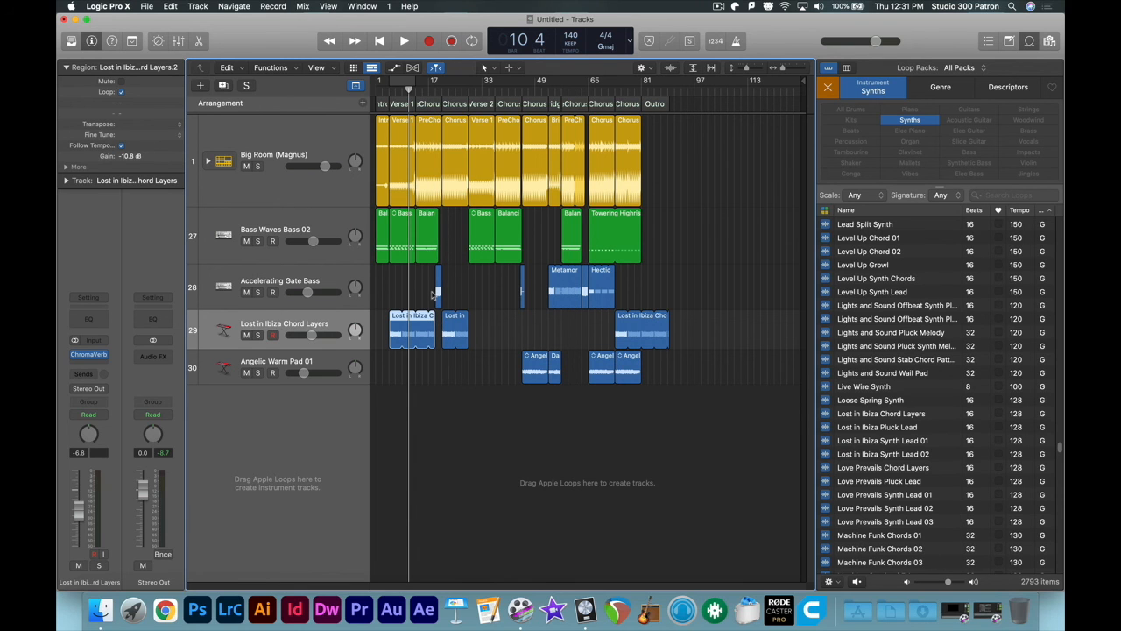
Step: Extend the Lost in Ibiza Chord Layers loop in the first Chorus through Verse 2 and PreChorus 2 to bar 45
key(super+Right)
key(super+Right)
key(super+Right)
key(super+Right)
key(super+Left)
key(super+Left)
click(431, 287)
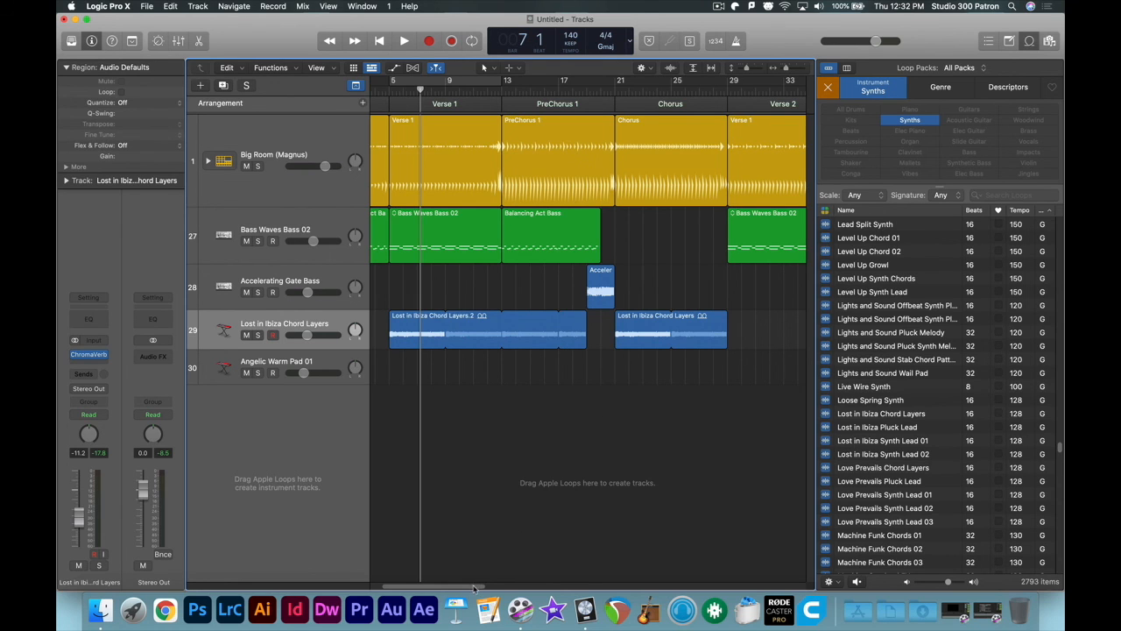
scroll(604, 319, right, 5)
drag(498, 320, 726, 322)
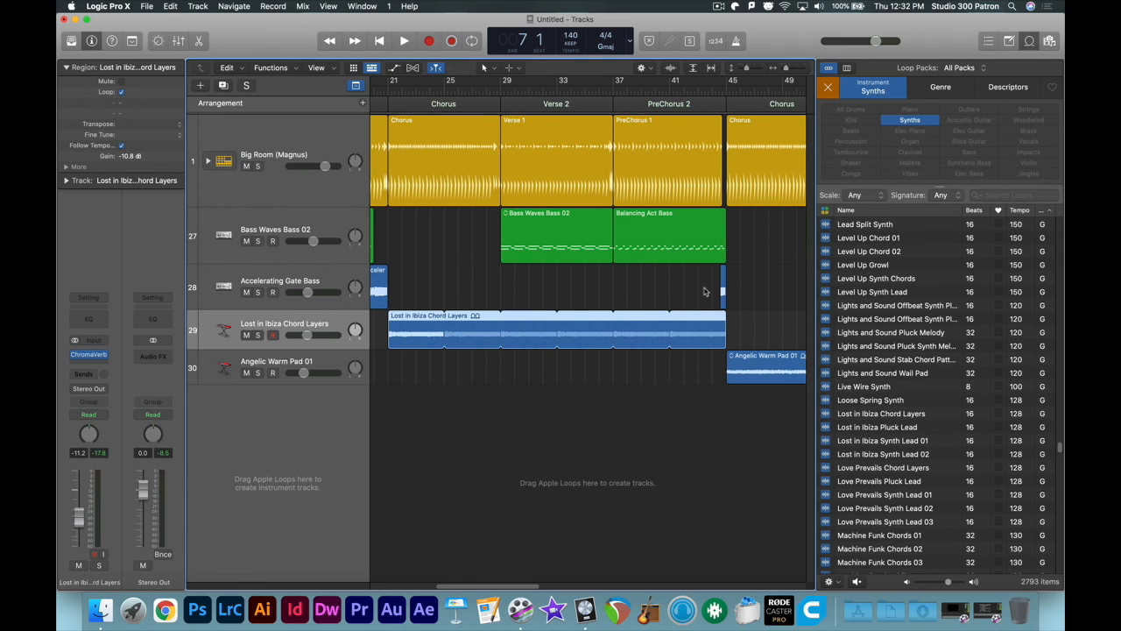
Step: Shorten the Balancing Act Bass region in PreChorus 2 so it ends at about bar 43
click(701, 289)
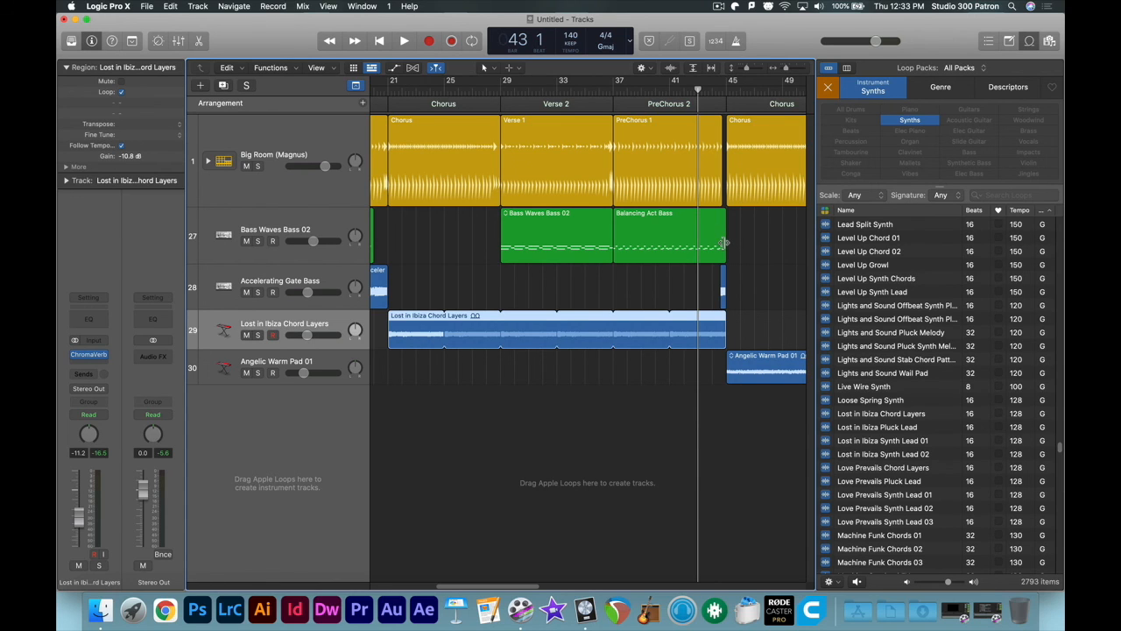
mouse_move(724, 243)
mouse_down()
mouse_move(695, 239)
mouse_move(723, 253)
mouse_up()
key(super+Right)
key(super+Right)
key(super+Right)
key(super+Right)
key(super+Right)
key(super+Right)
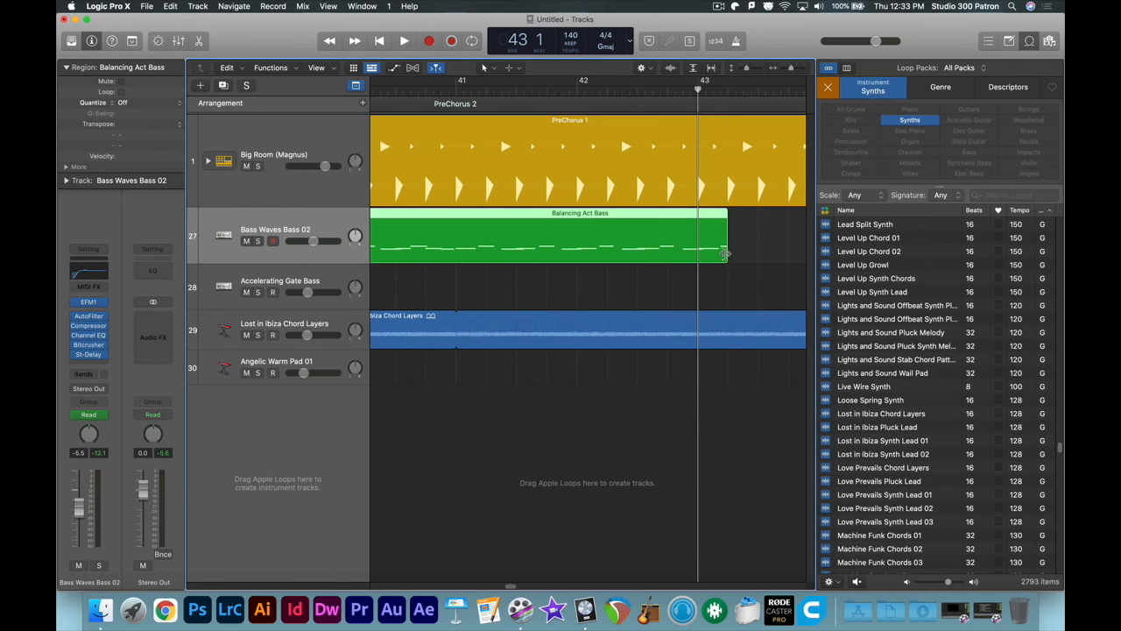
key(super+Right)
key(super+Right)
key(super+Right)
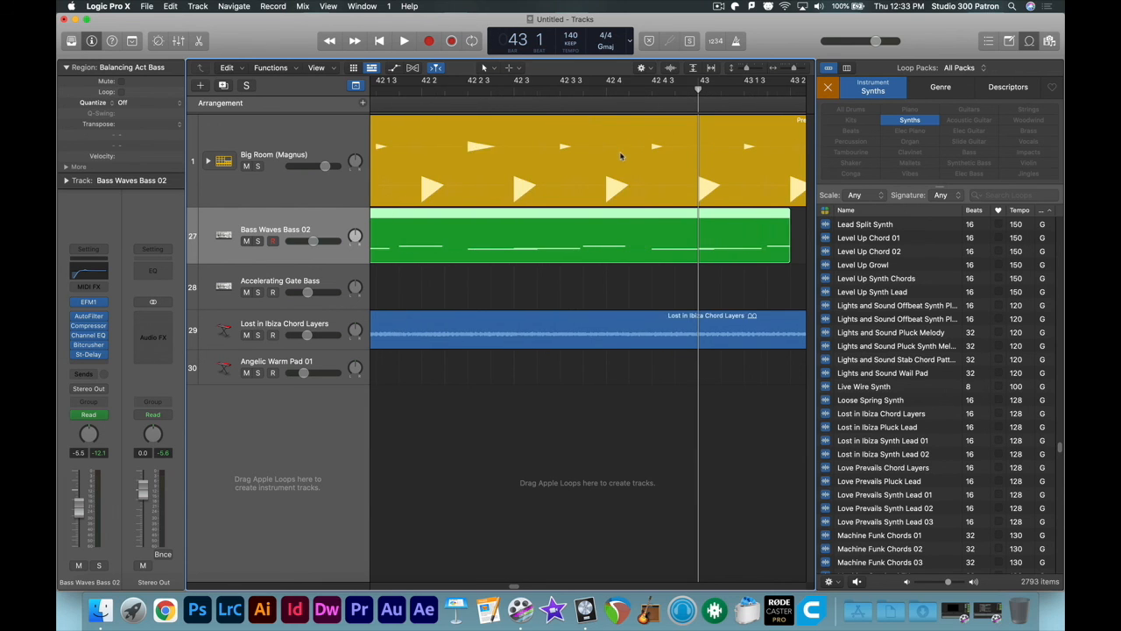
Step: Play the transition from PreChorus 2 into the second Chorus and slightly raise the Accelerating Gate Bass track's volume
key(super+Left)
key(super+Left)
key(super+Left)
key(super+Left)
key(super+Left)
key(super+Left)
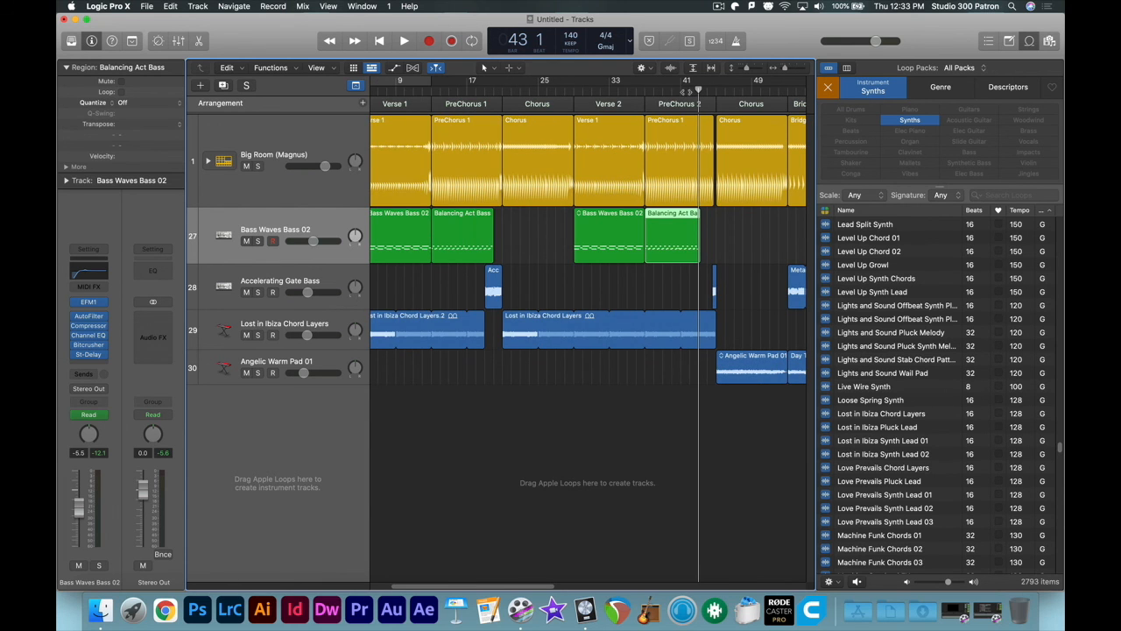
key(space)
click(691, 91)
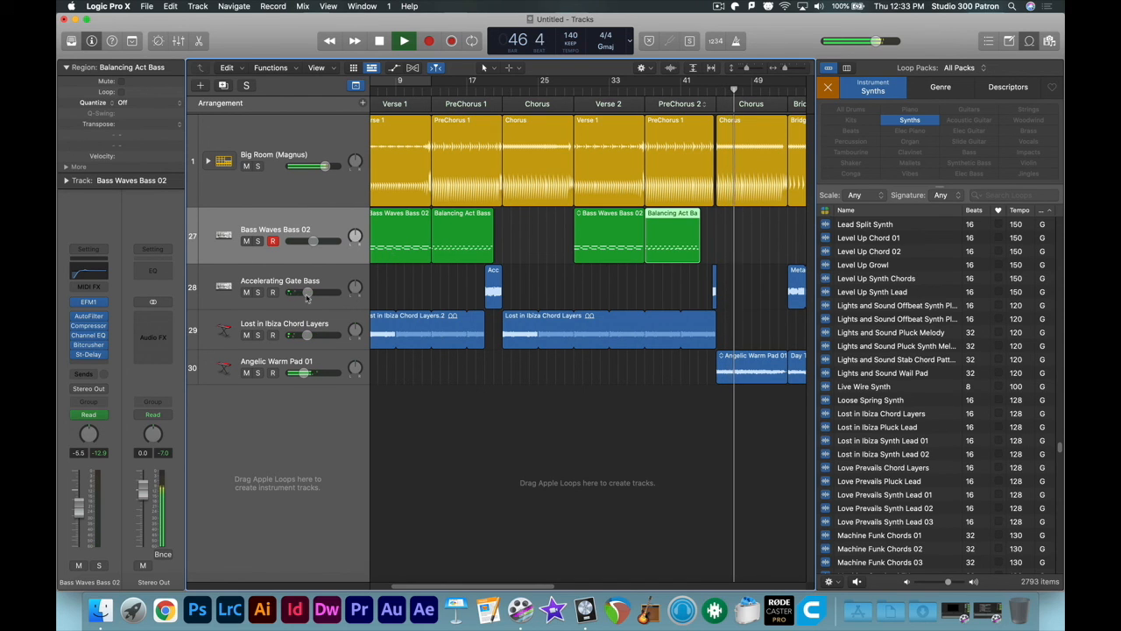
drag(307, 294, 323, 295)
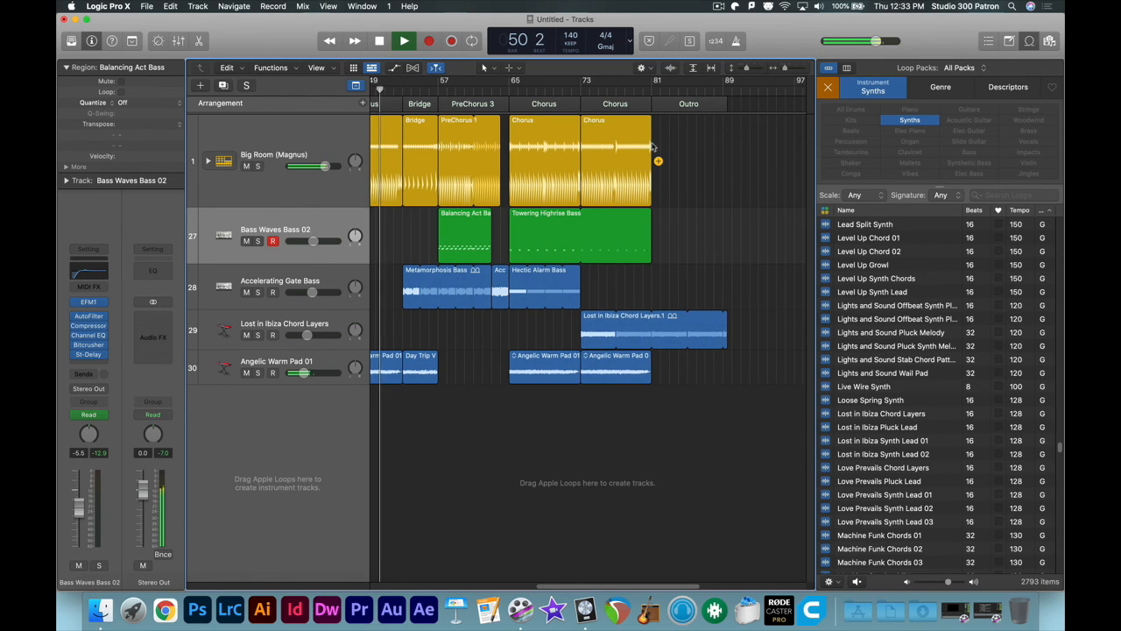
key(space)
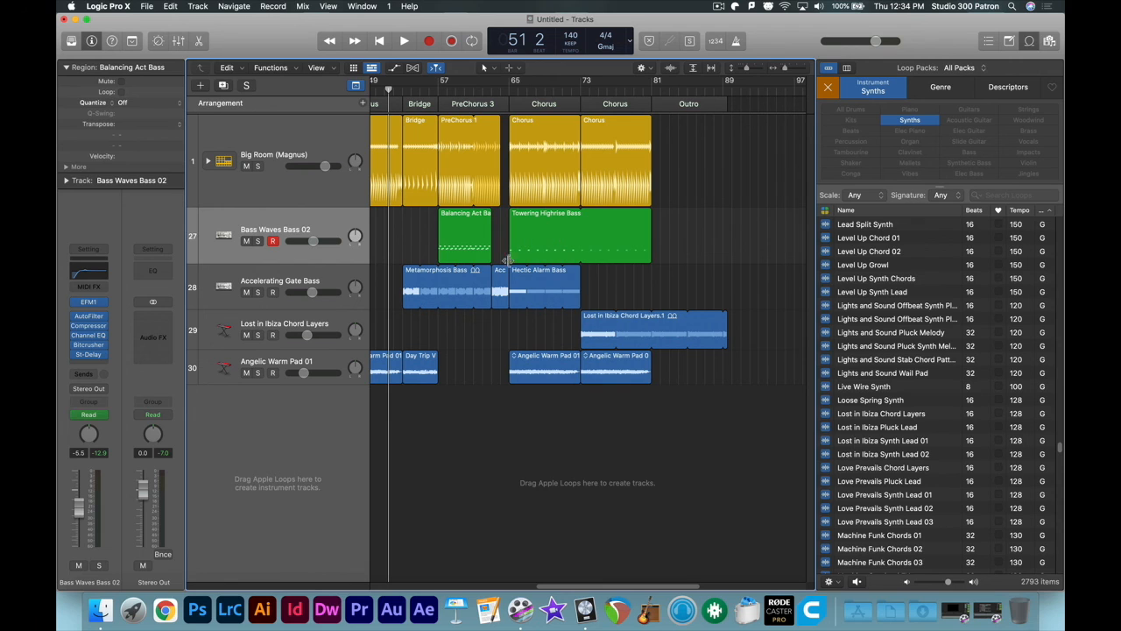
drag(631, 587, 489, 576)
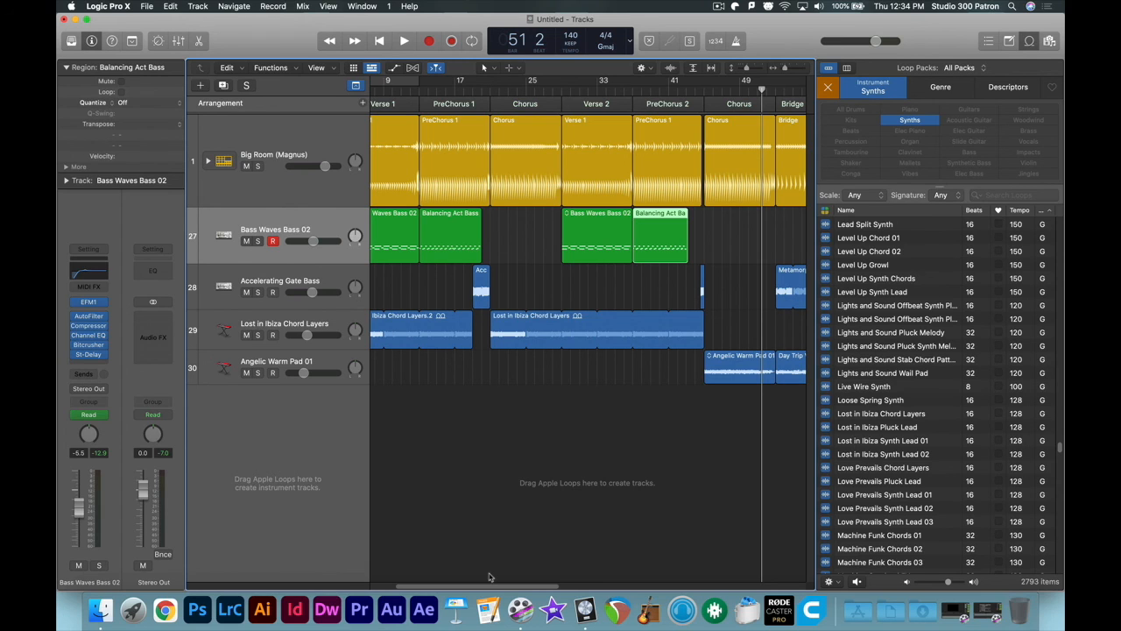
scroll(495, 578, left, 3)
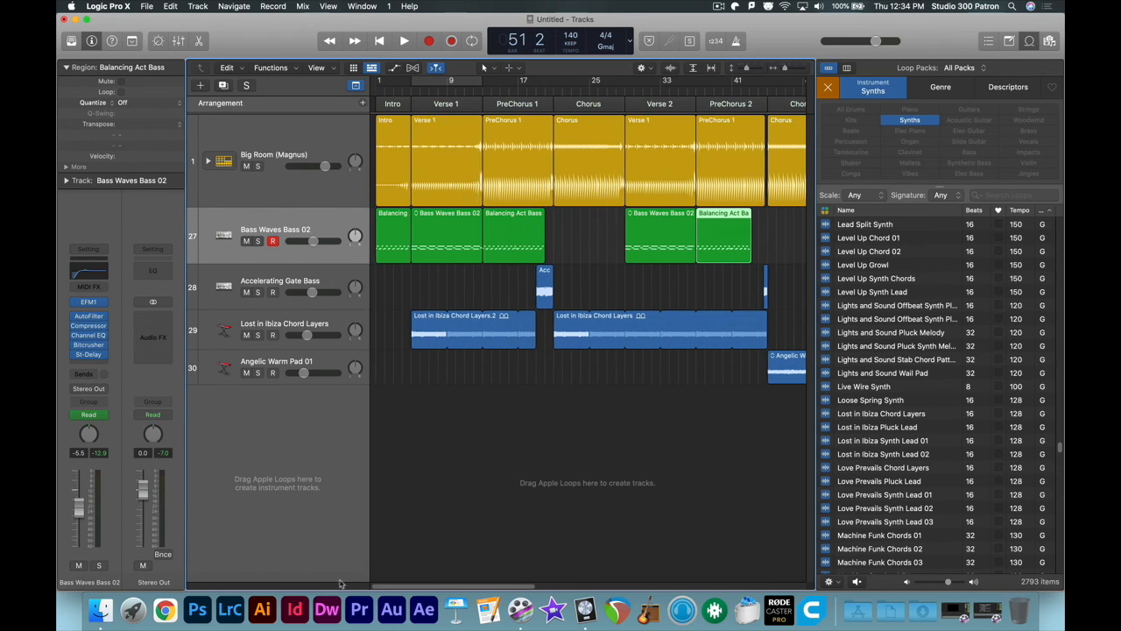